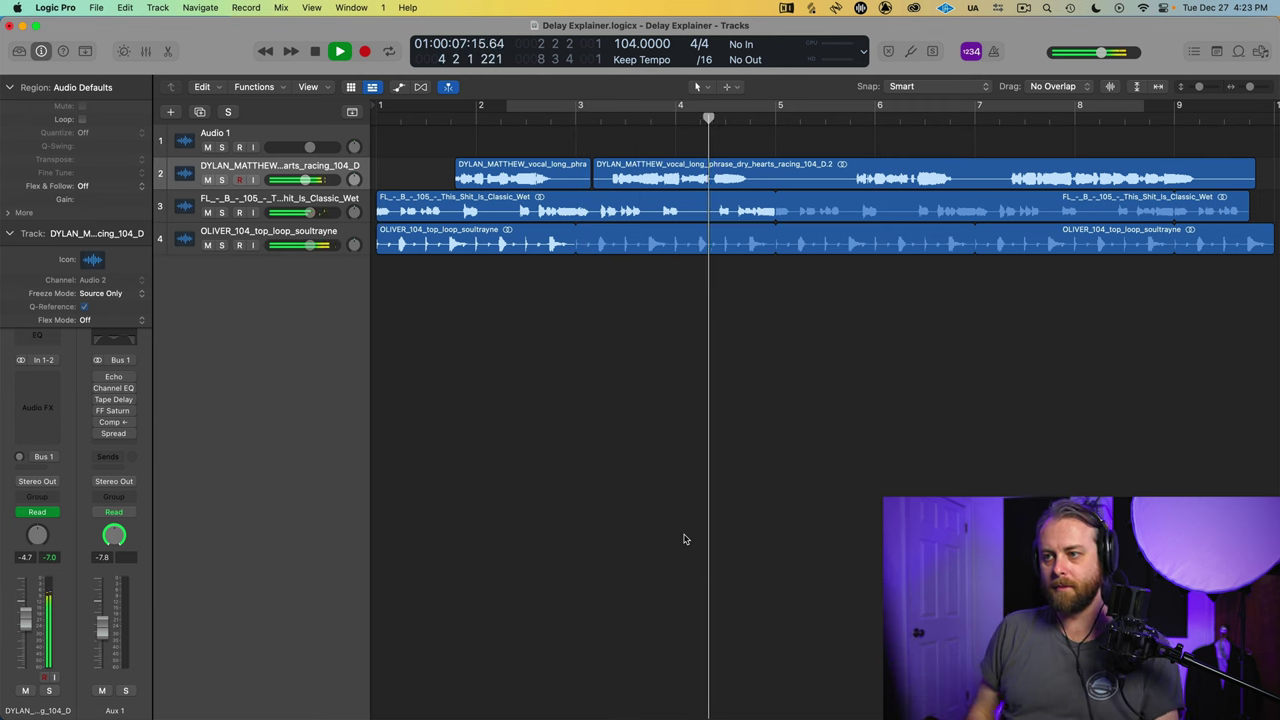
- Zoom the Tracks area out horizontally so the whole four-track arrangement fits
key(super+Left)
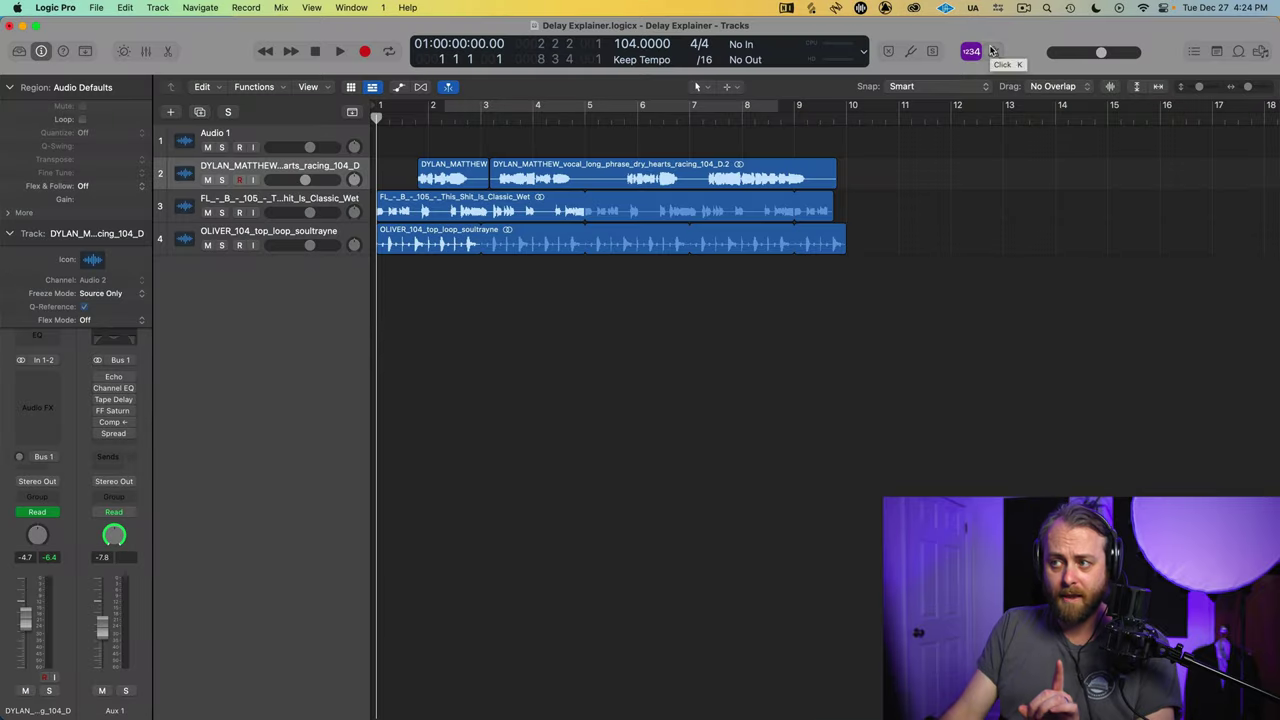
- Unsolo the vocal, play the full mix, return to the start and select both vocal regions
key(s)
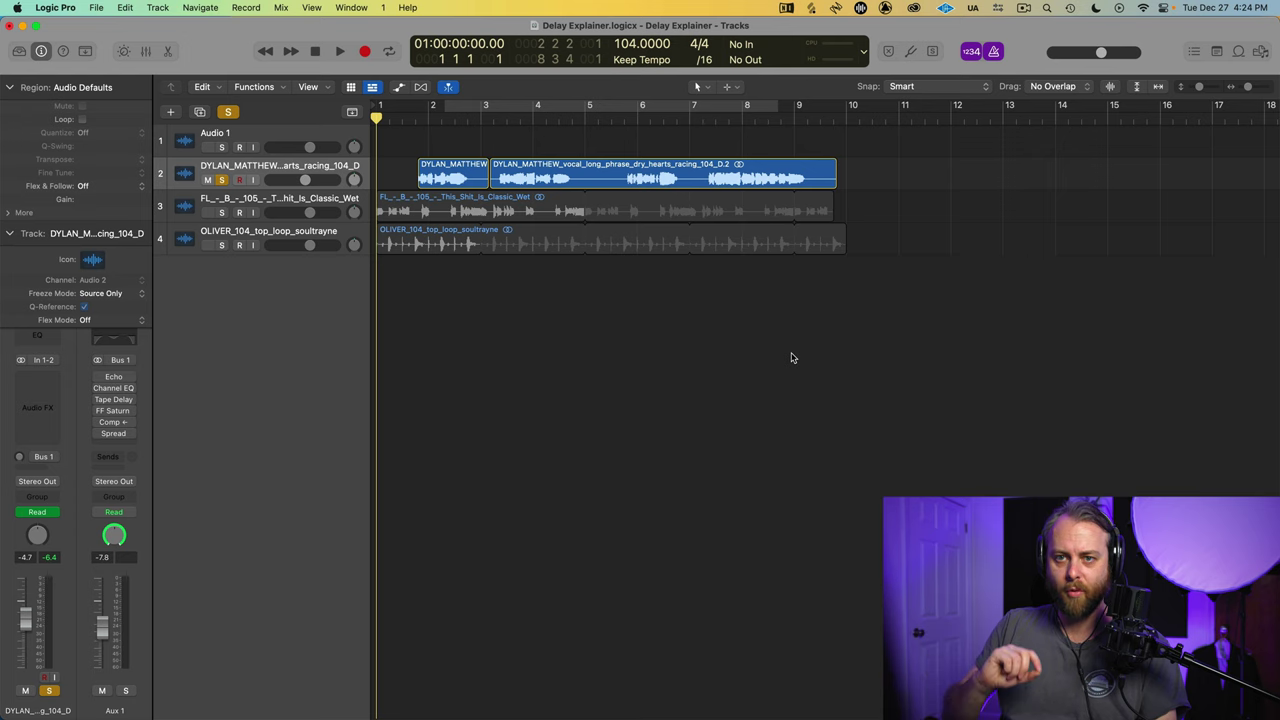
key(space)
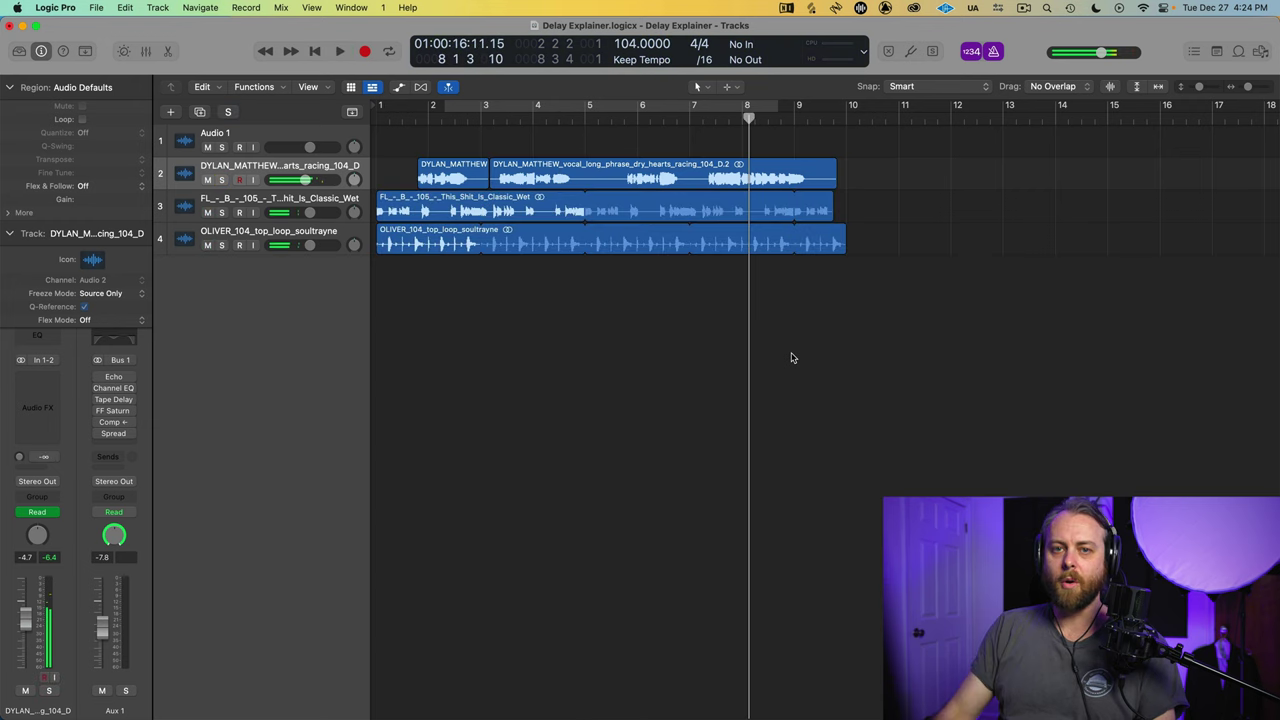
key(Return)
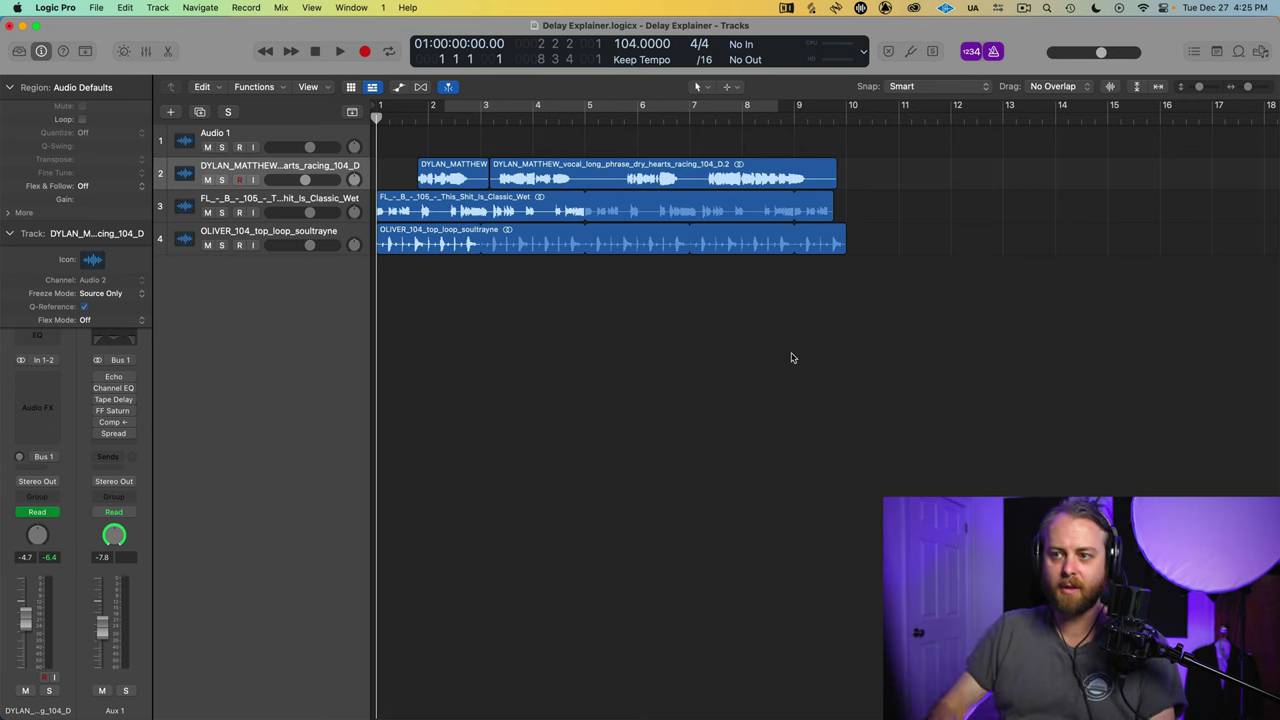
click(285, 170)
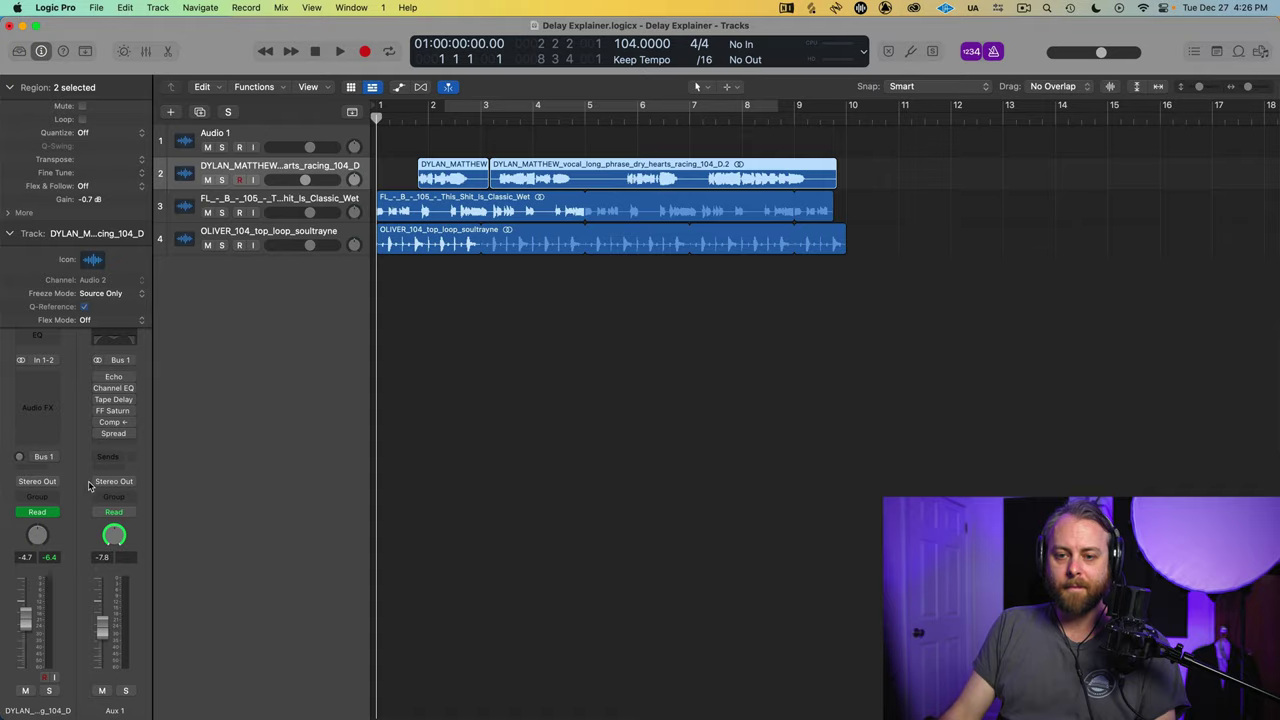
- Check the vocal's existing Bus 1 send and glance at the Echo on Aux 1
click(55, 457)
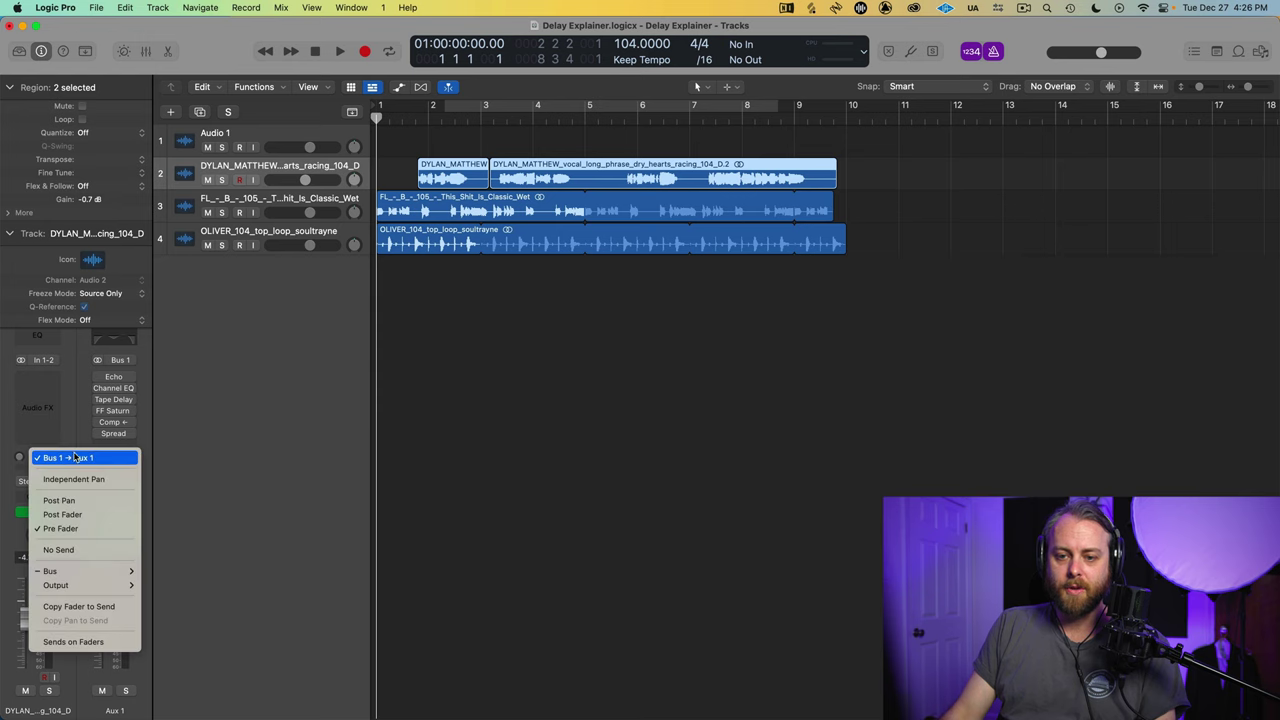
click(55, 460)
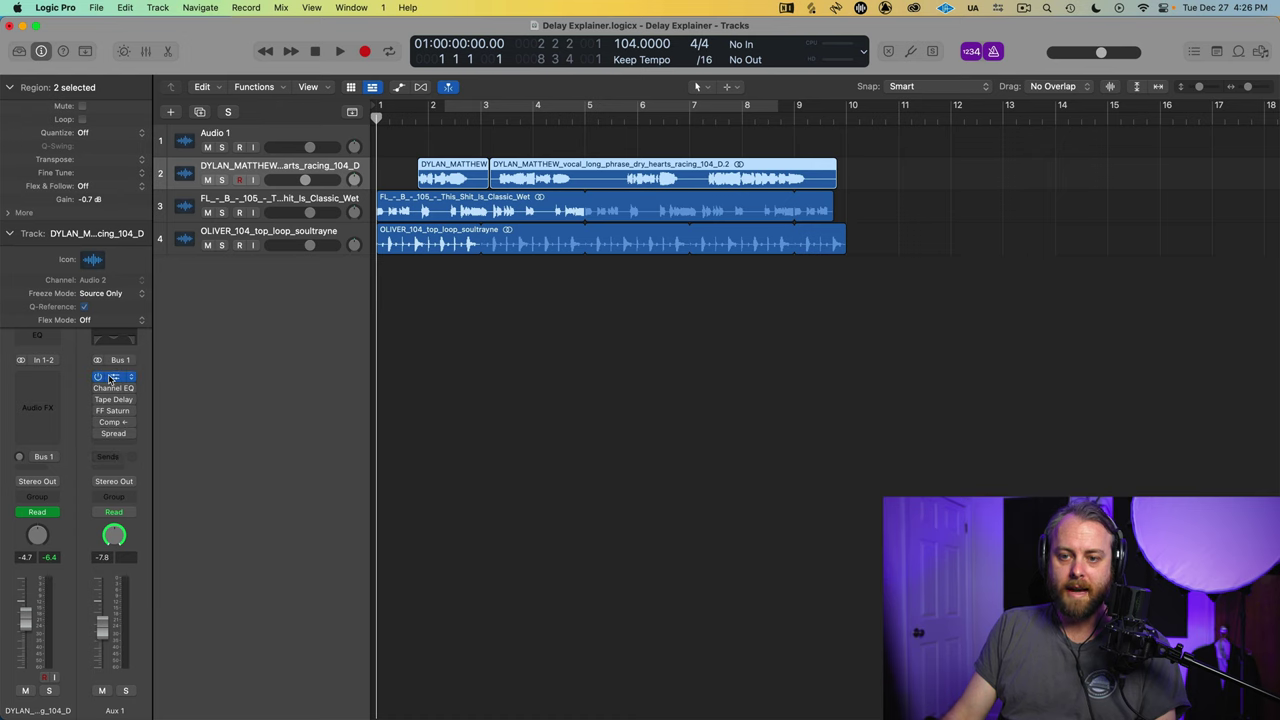
click(112, 377)
click(112, 377)
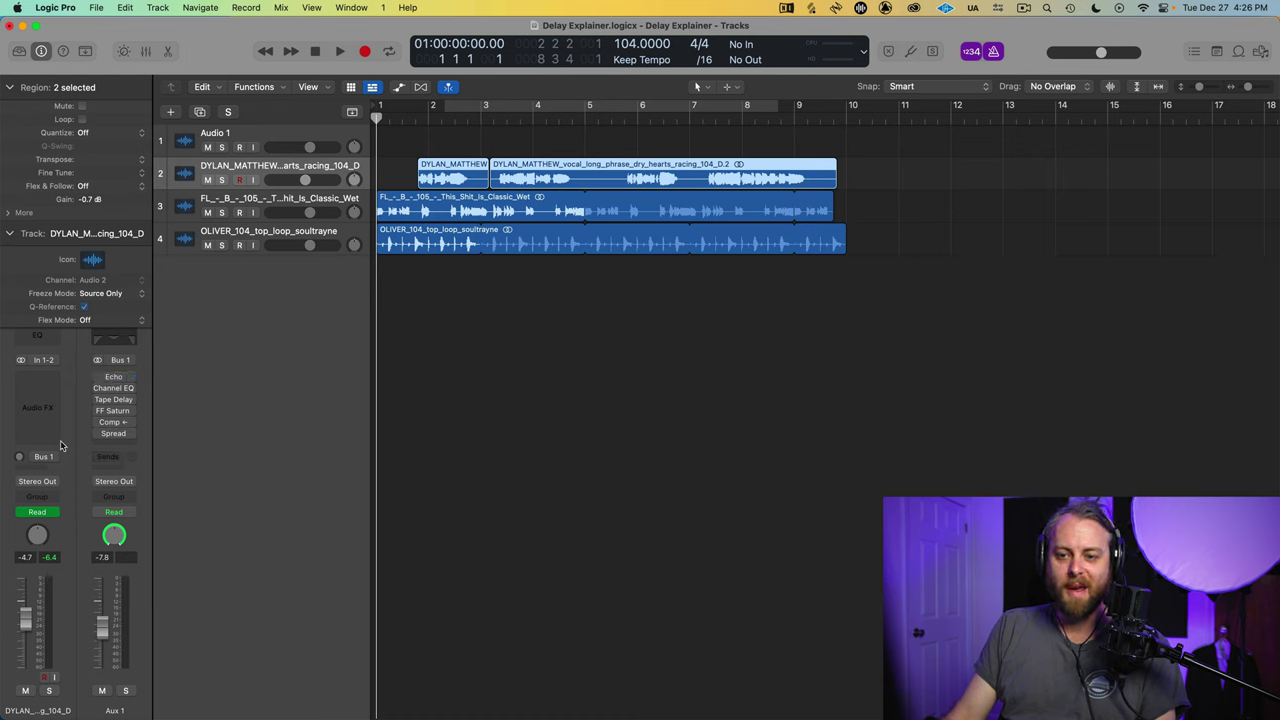
- Route a second vocal send to Bus 3, creating Aux 3
click(38, 466)
mouse_move(36, 493)
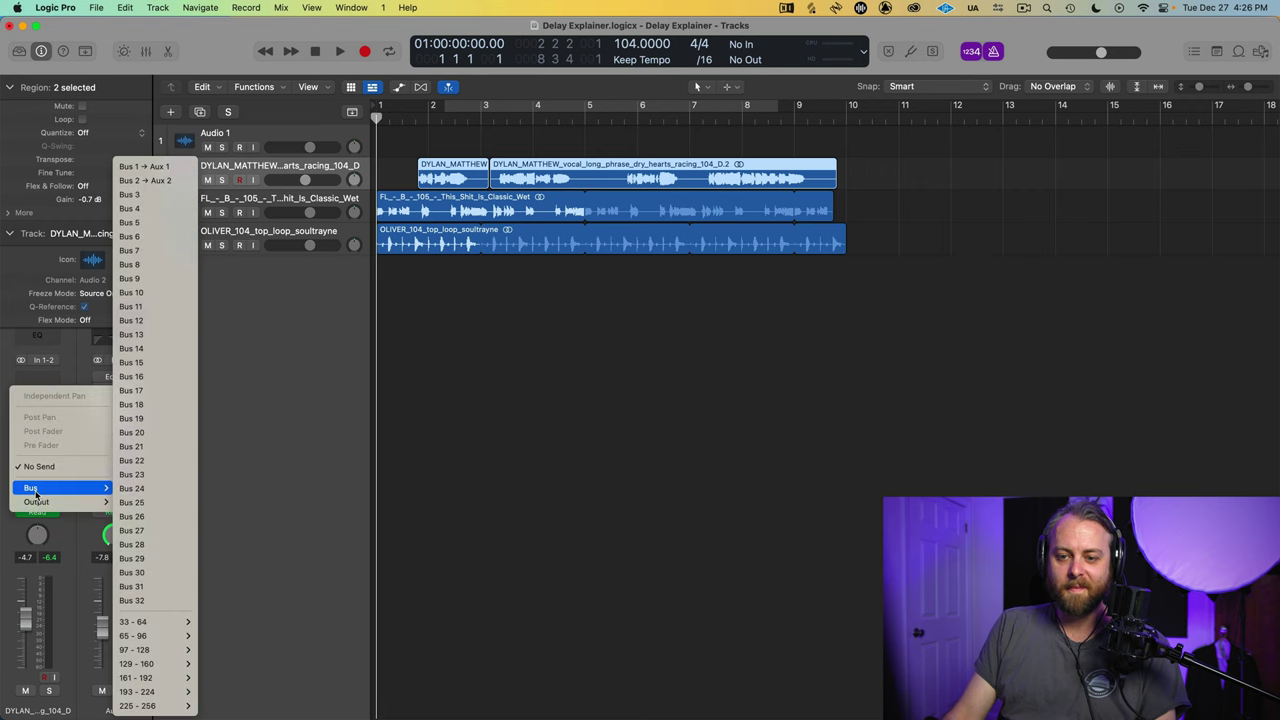
click(144, 195)
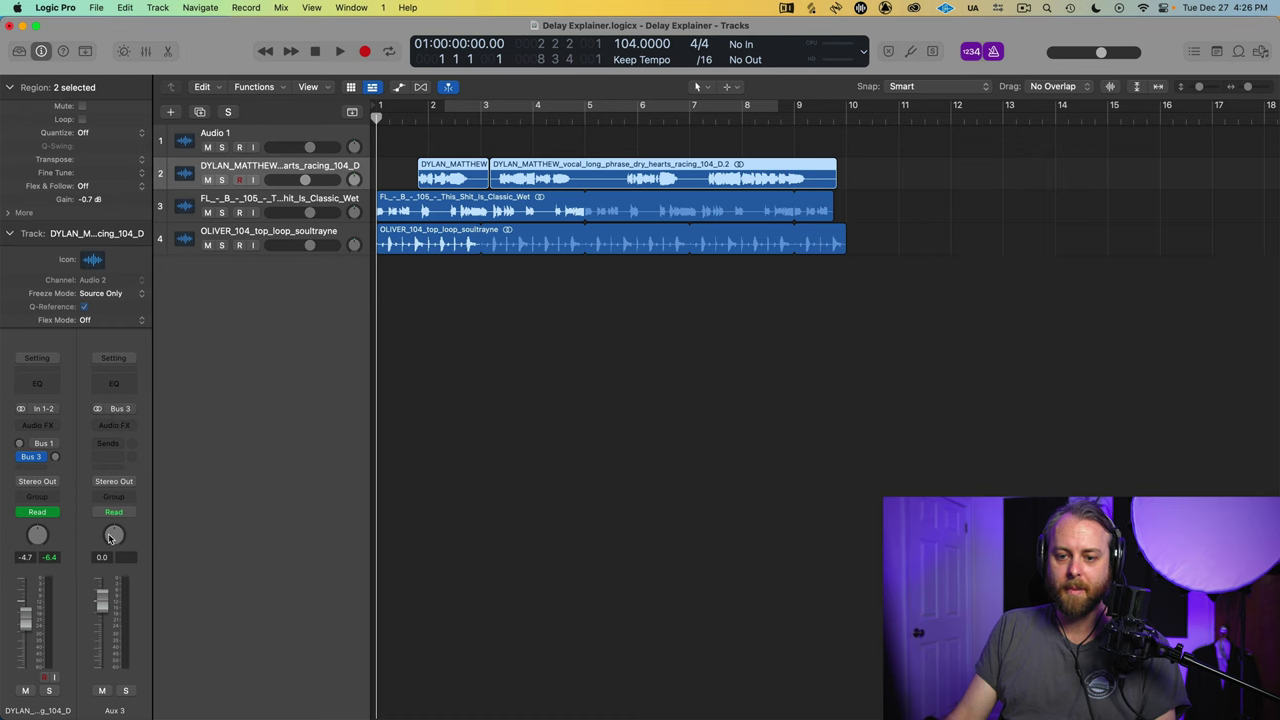
- Insert a stereo Stereo Delay on Aux 3
click(110, 425)
mouse_move(150, 460)
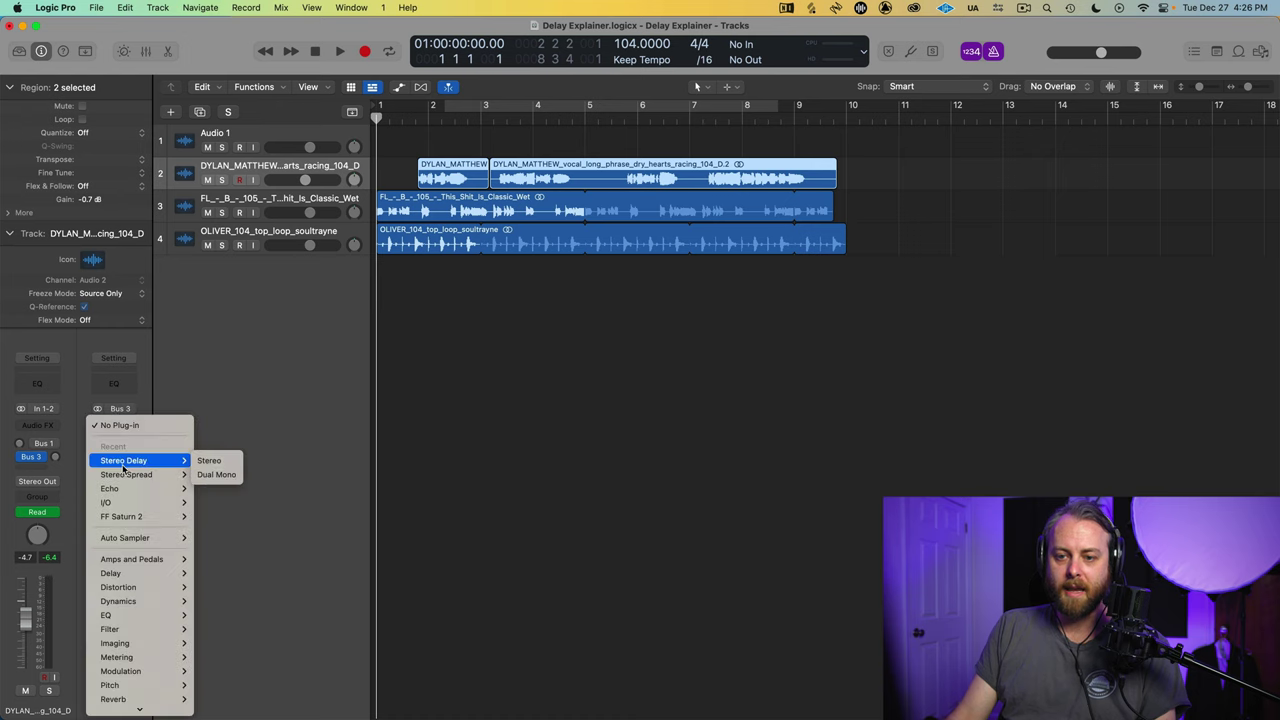
click(210, 461)
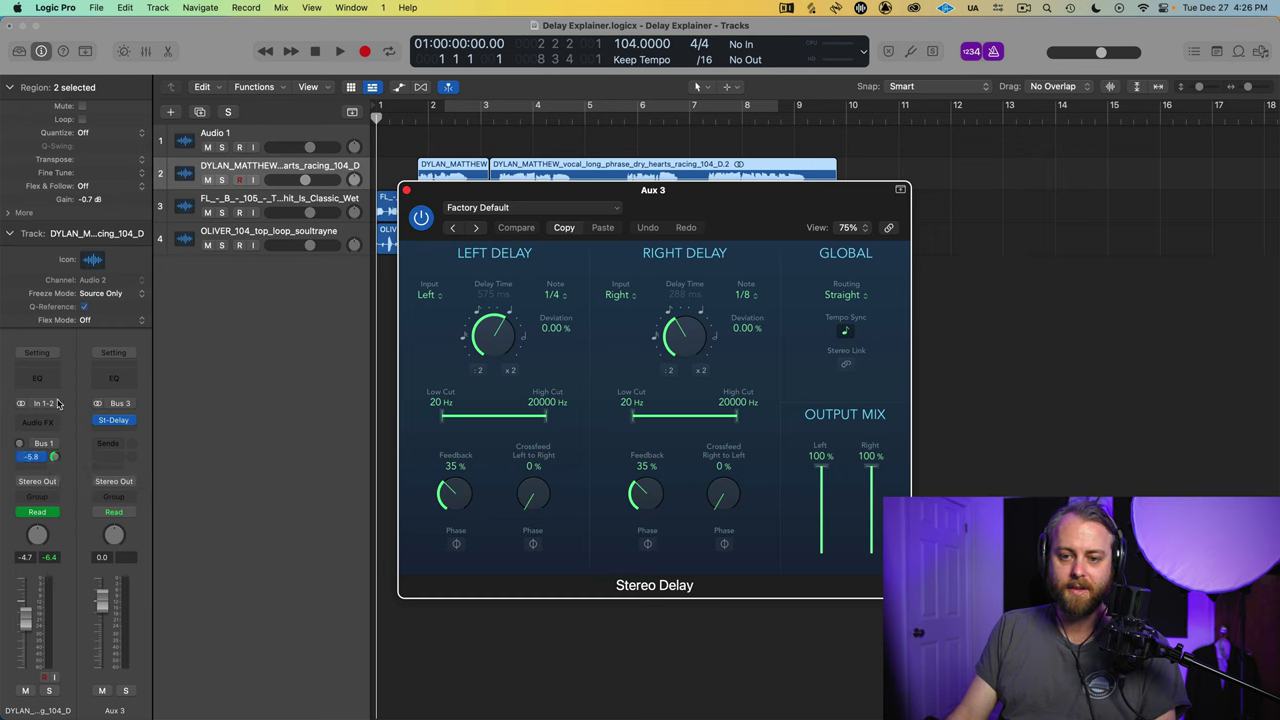
- Solo the vocal and raise its Bus 3 send during playback to hear the Stereo Delay
click(56, 430)
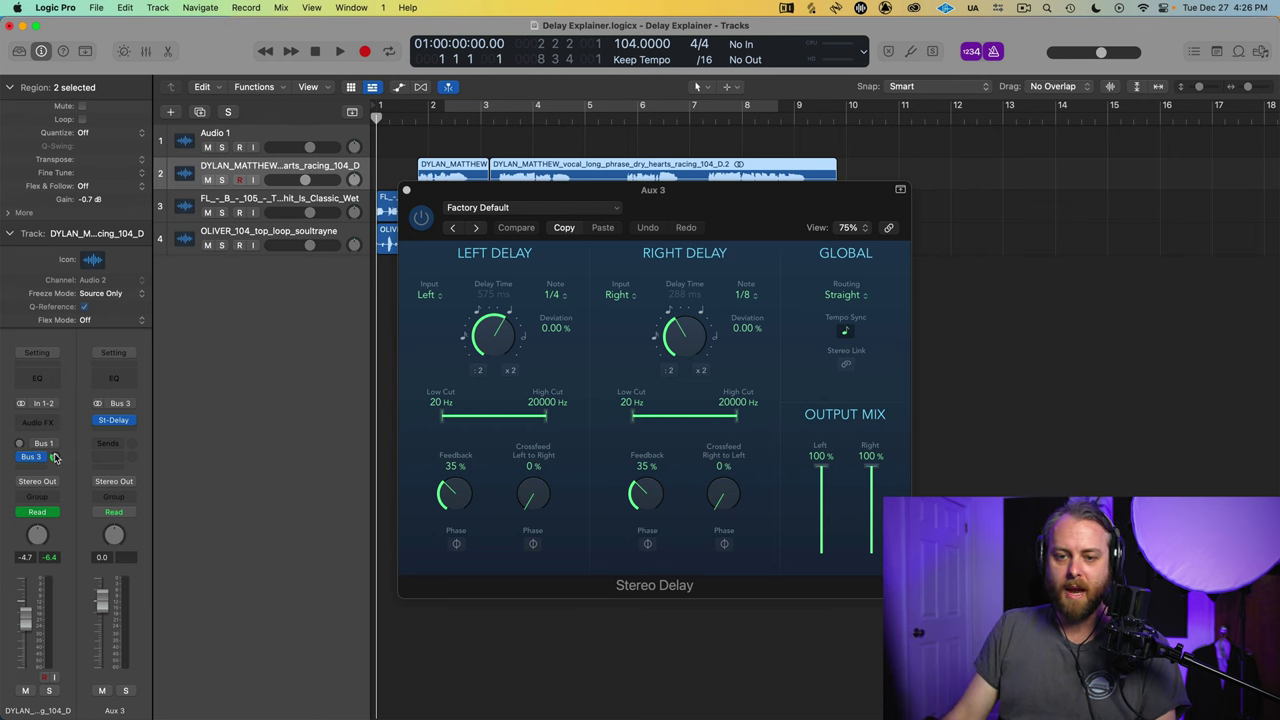
drag(55, 408, 56, 379)
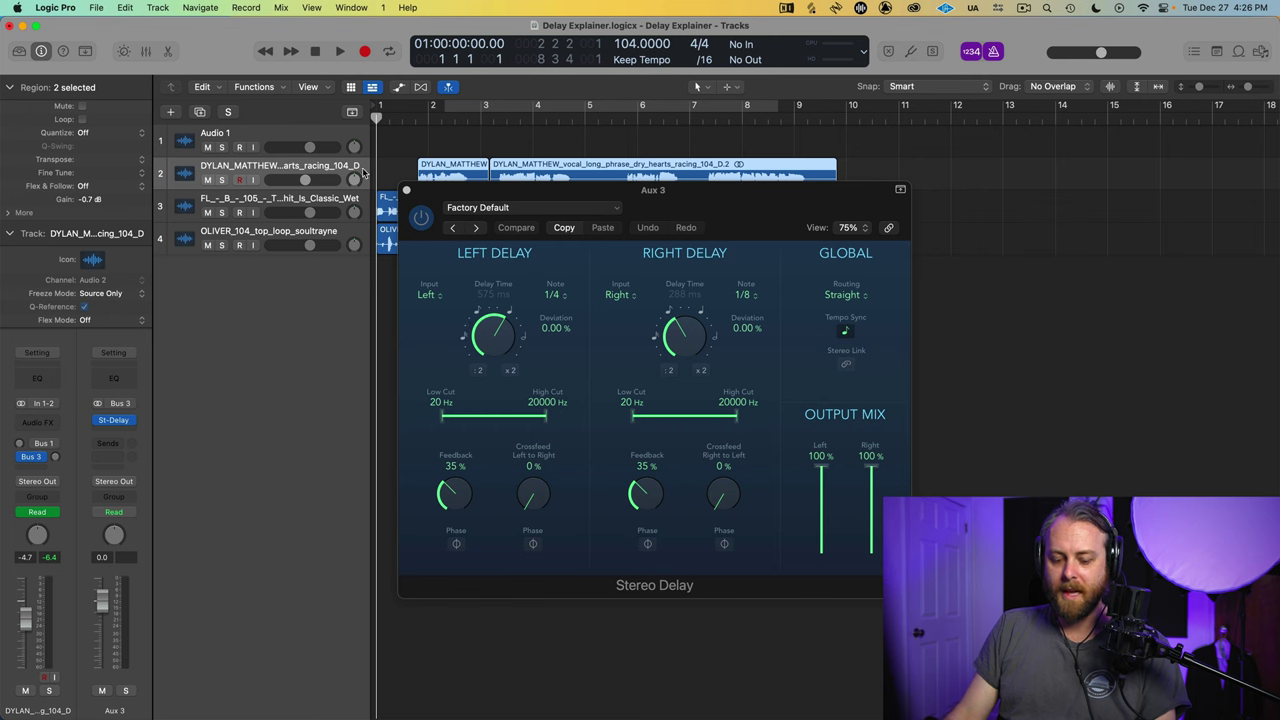
key(s)
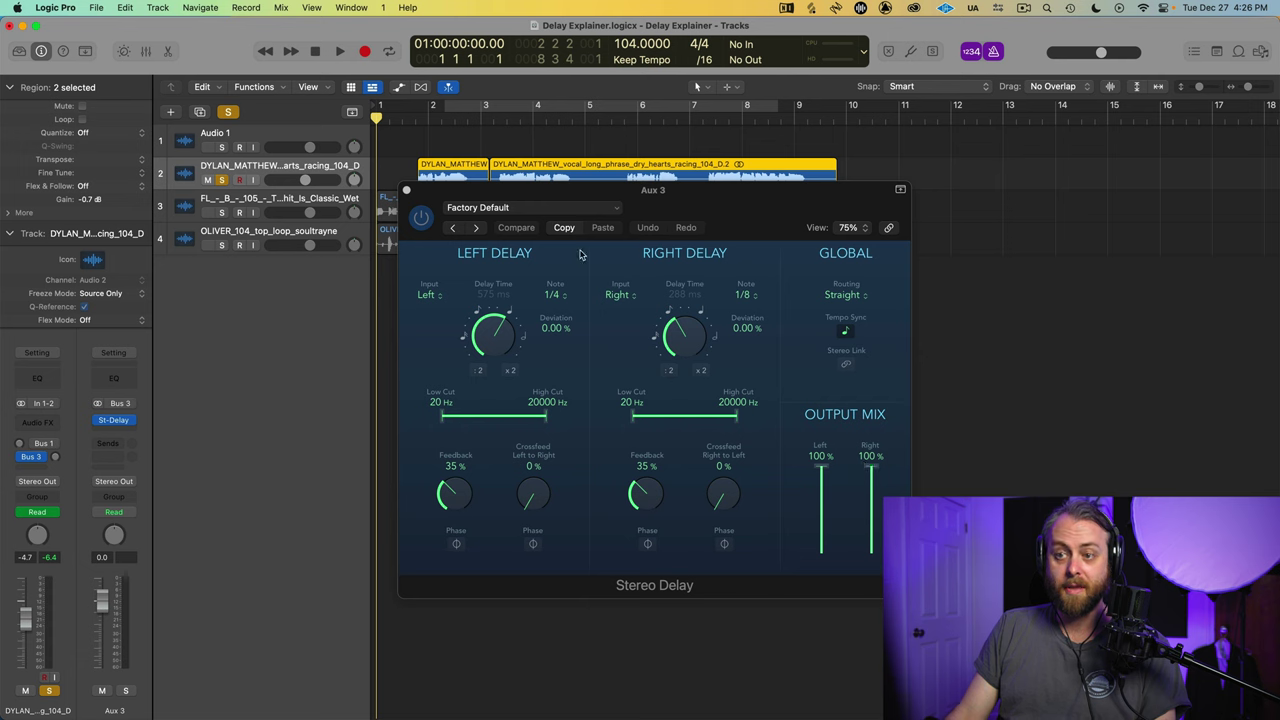
key(space)
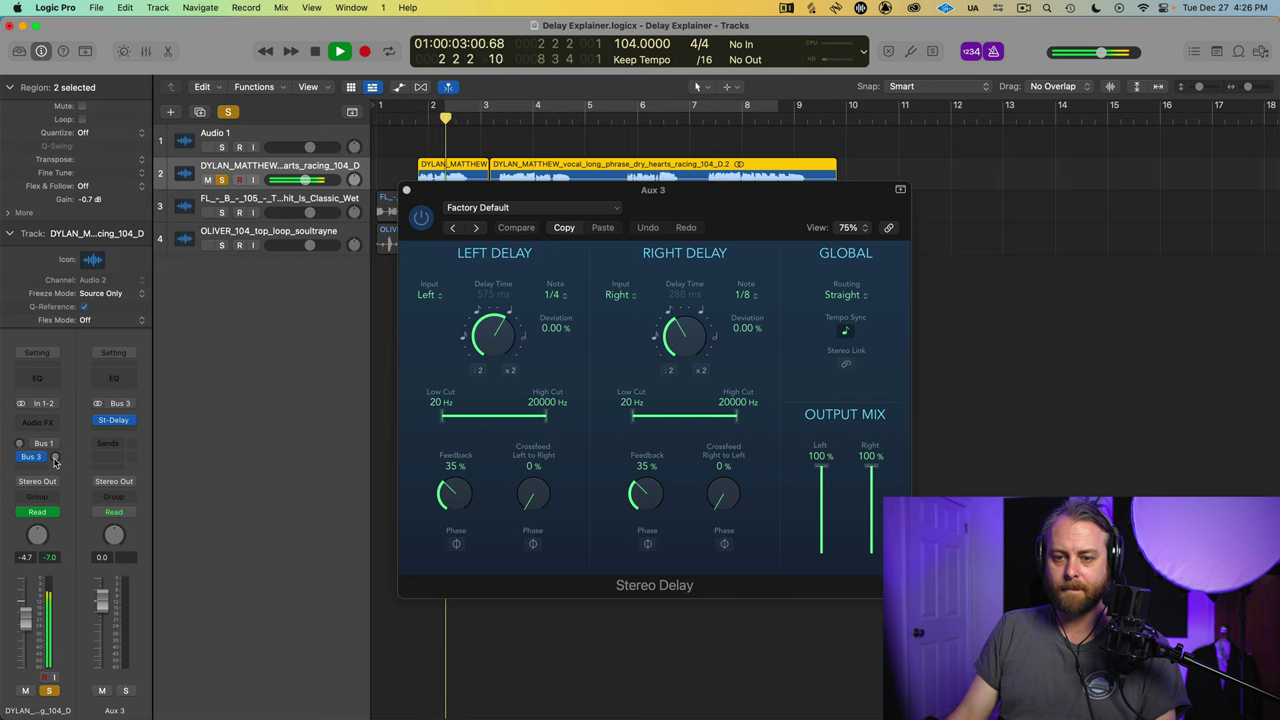
drag(55, 456, 55, 392)
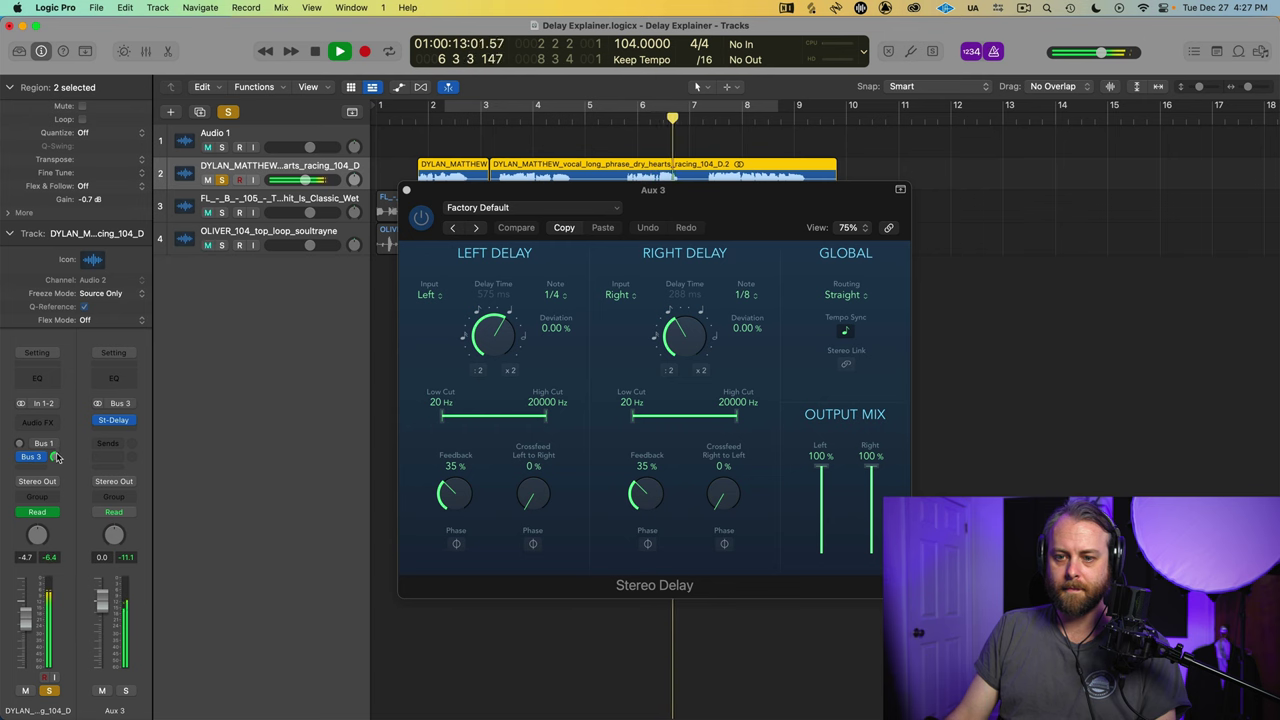
drag(57, 456, 58, 378)
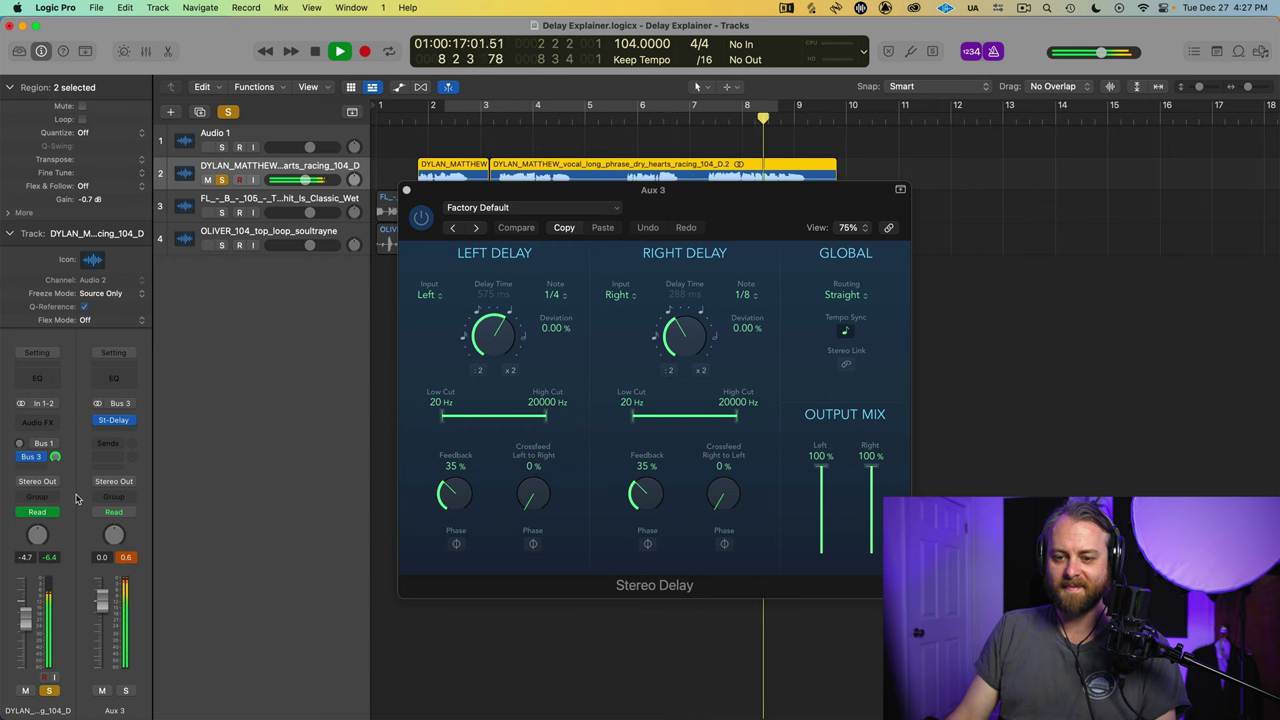
key(space)
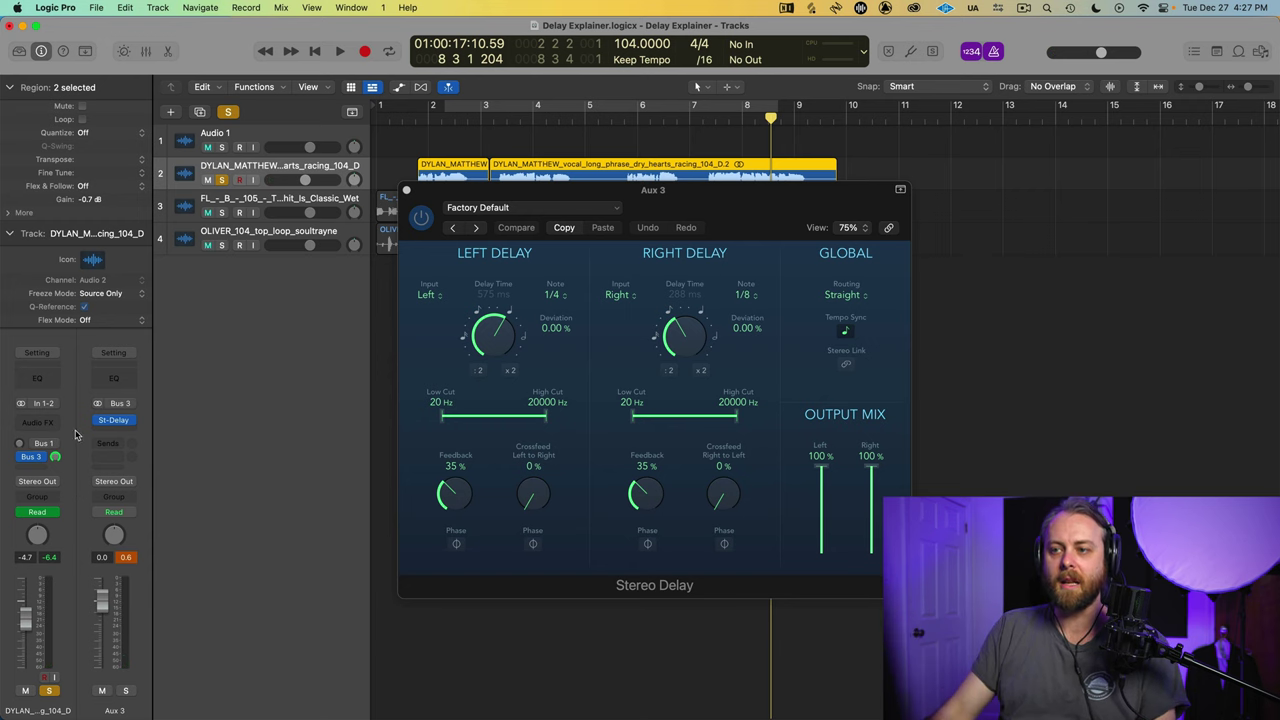
- Close the Stereo Delay window and set the vocal's Bus 3 send to No Send
click(406, 191)
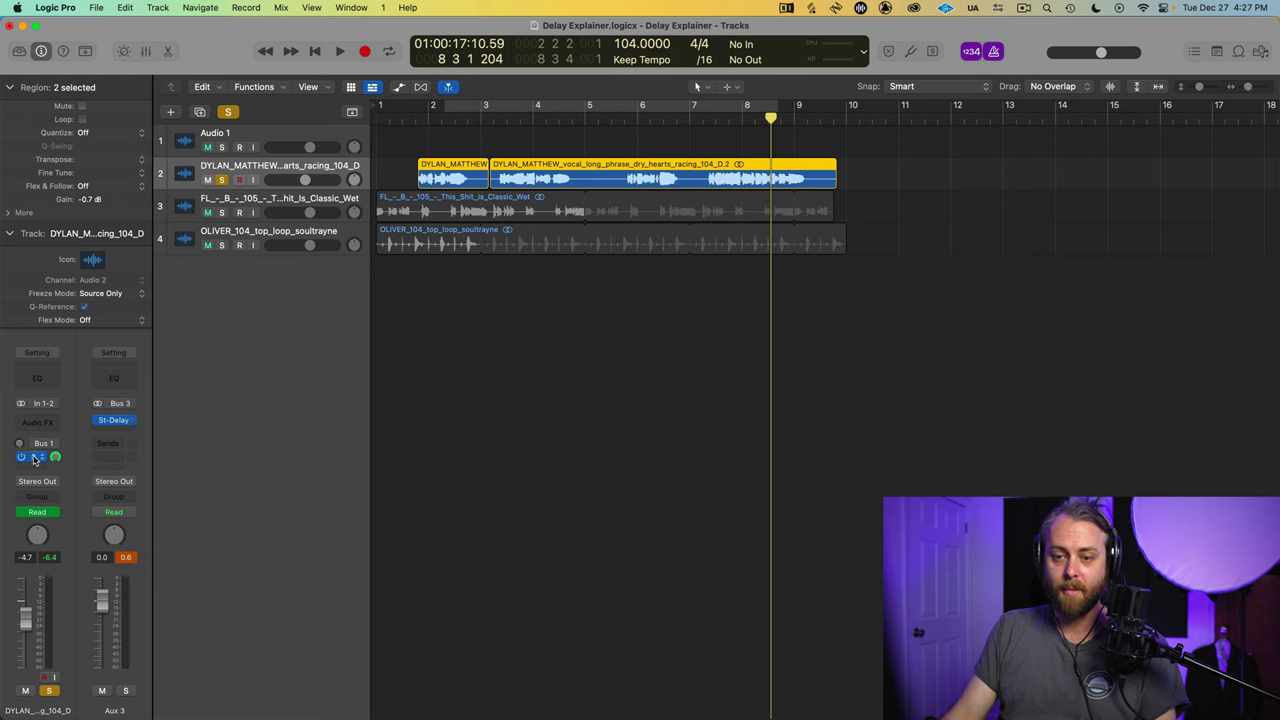
click(36, 459)
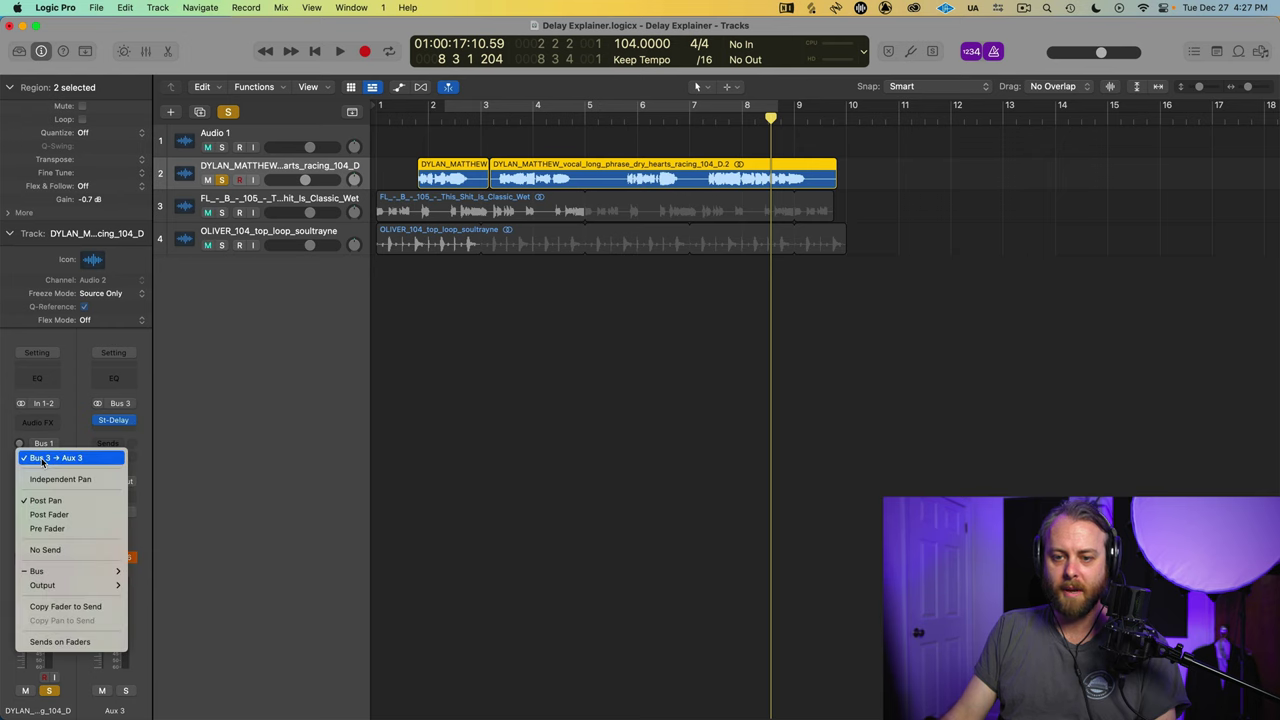
click(45, 550)
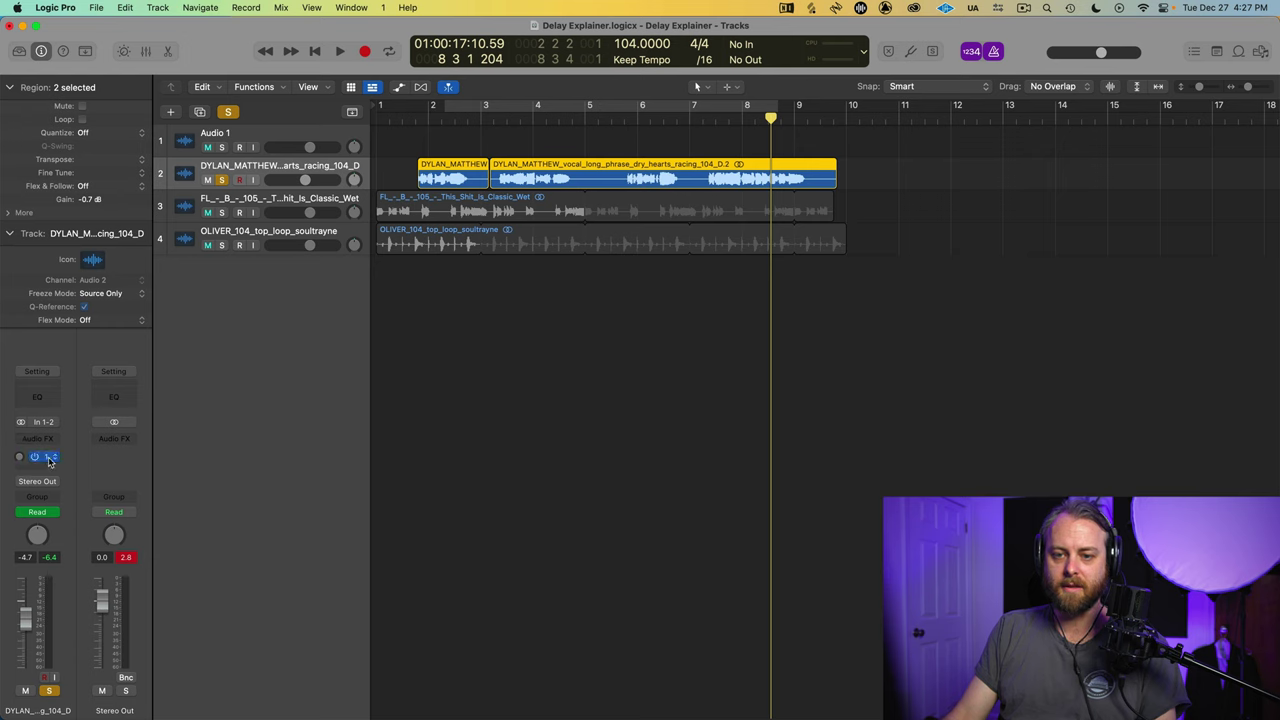
- Show Aux 1 from the Bus 1 send and inspect its Tape Delay settings
click(48, 460)
click(60, 452)
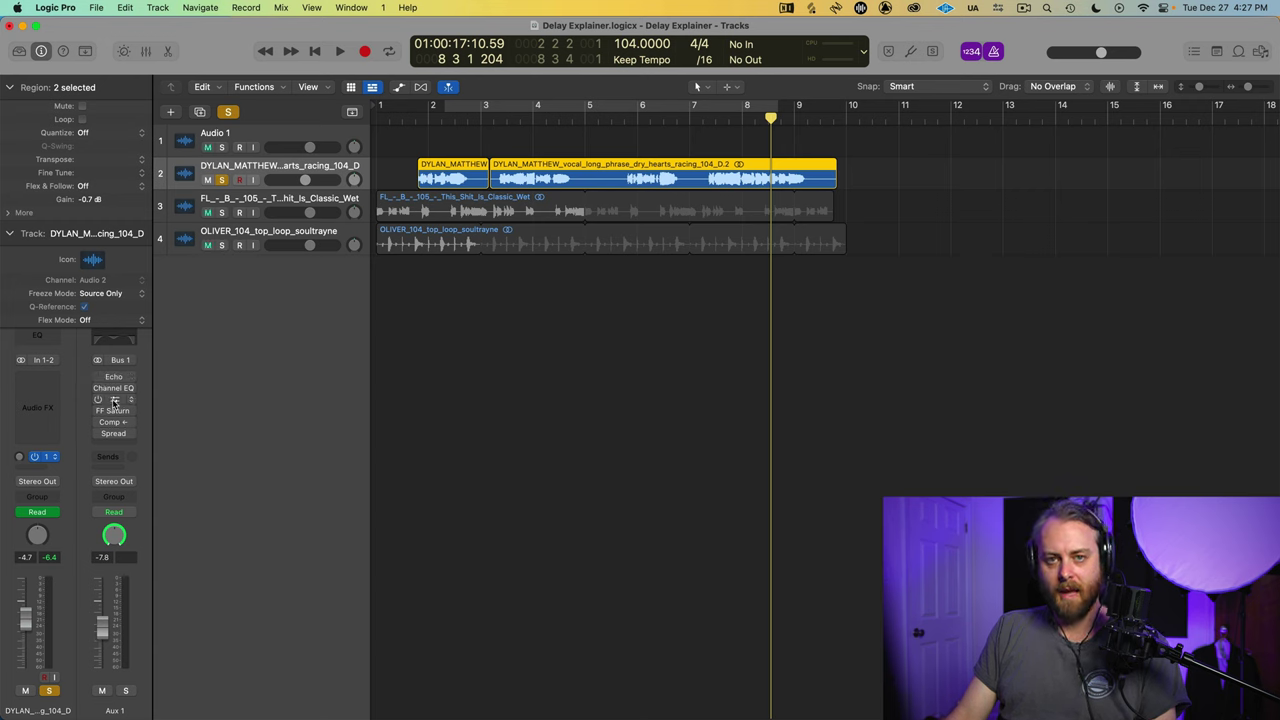
click(114, 400)
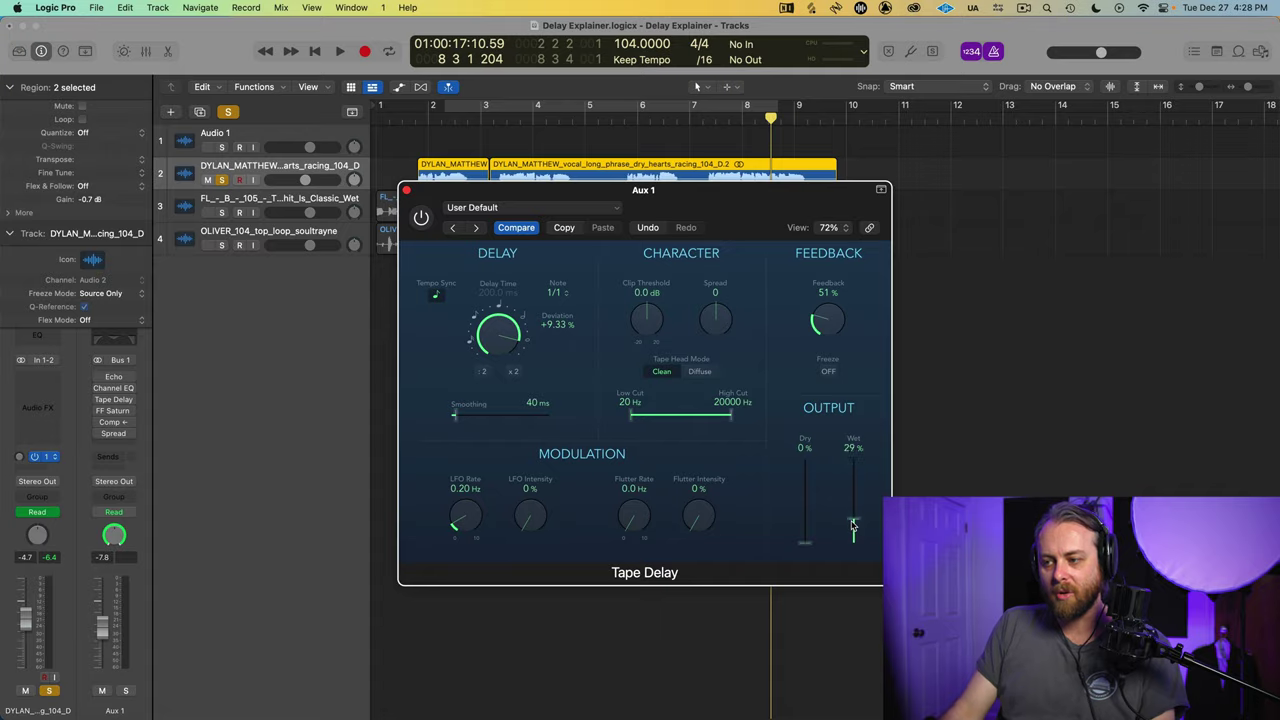
click(406, 191)
click(113, 378)
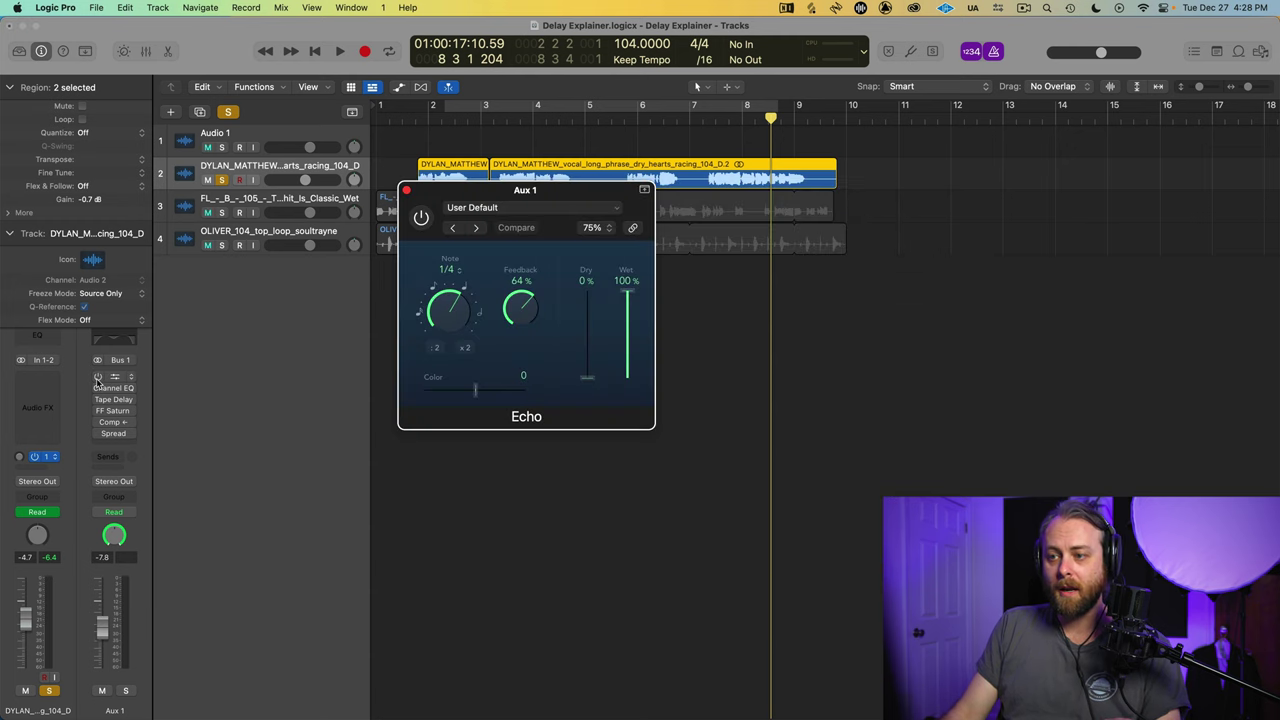
click(97, 384)
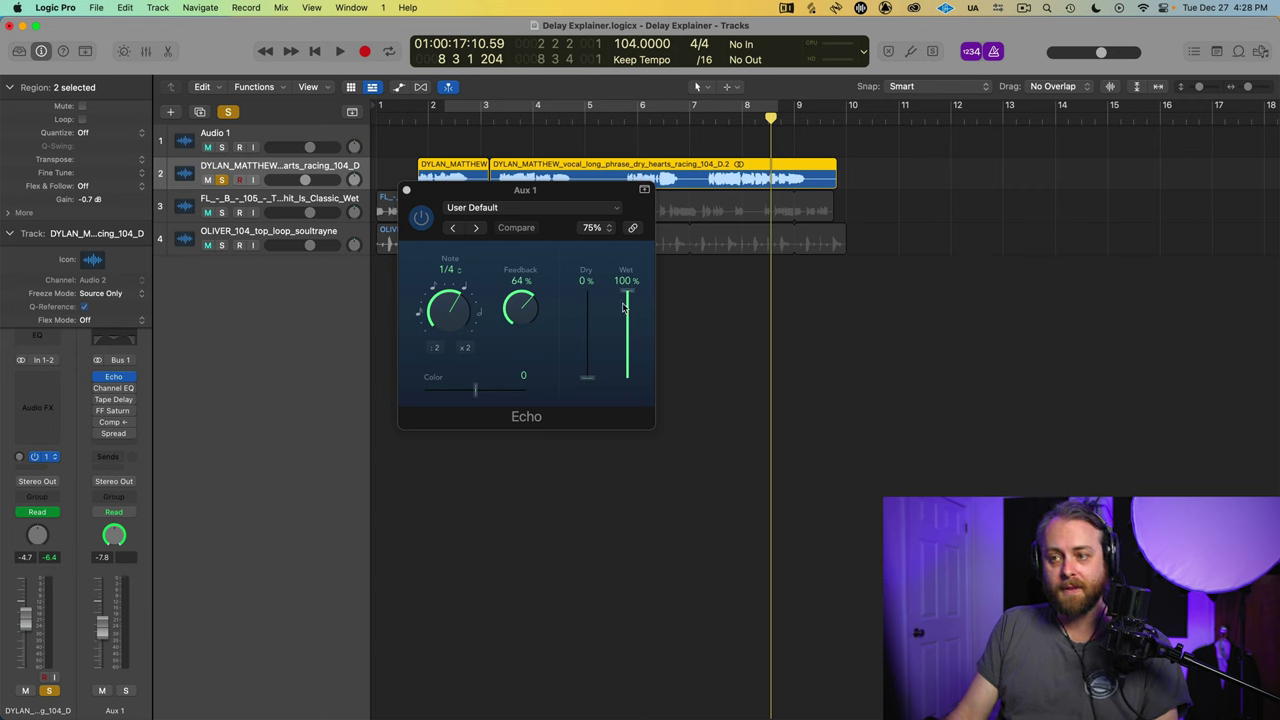
click(134, 376)
click(152, 368)
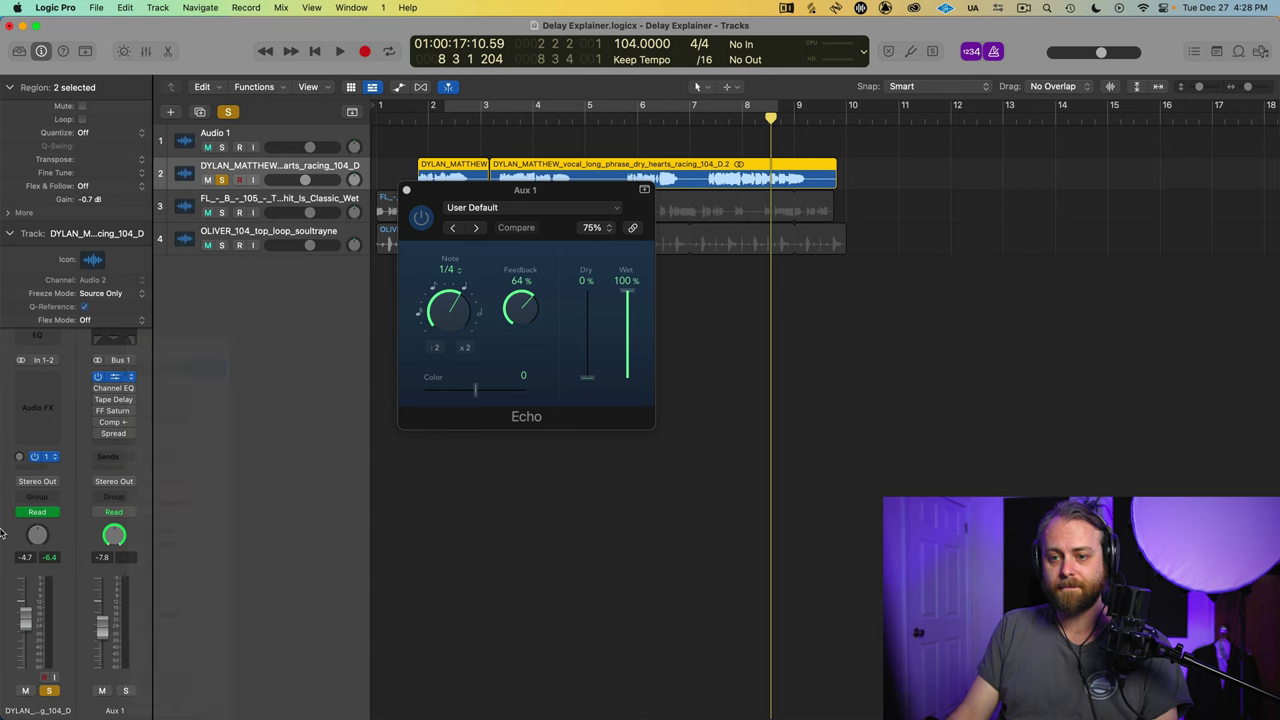
click(106, 378)
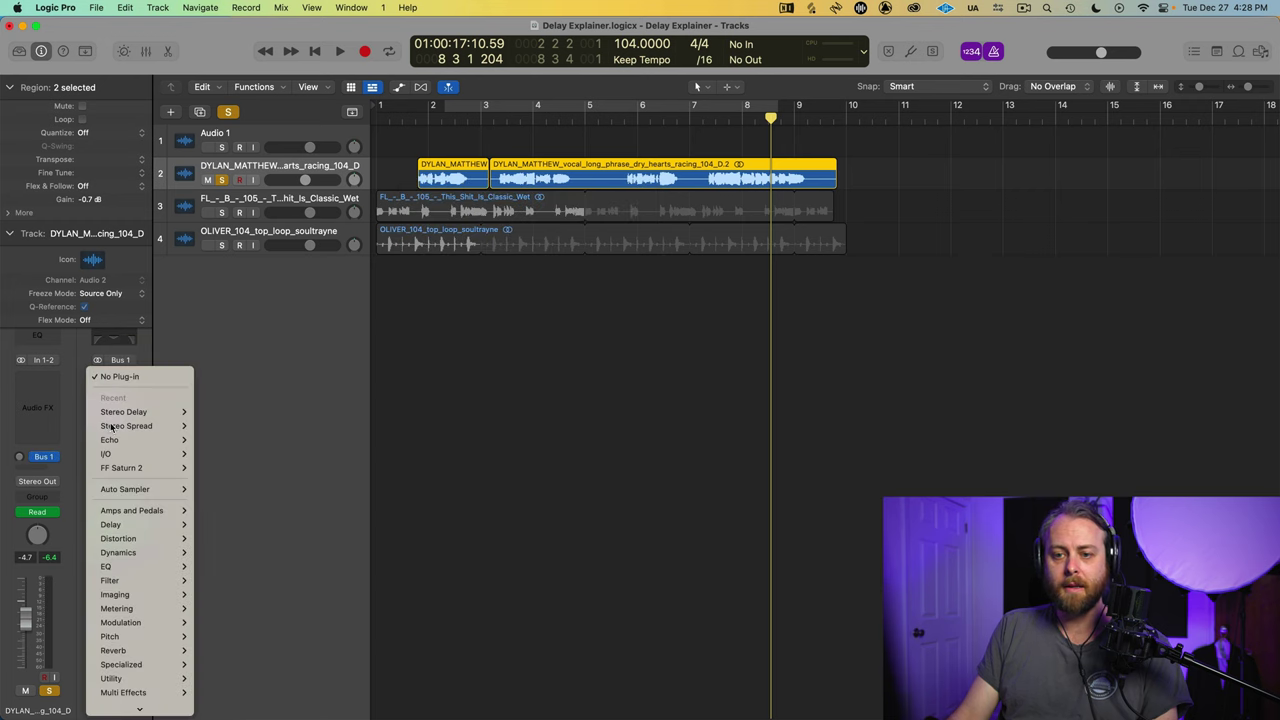
mouse_move(130, 440)
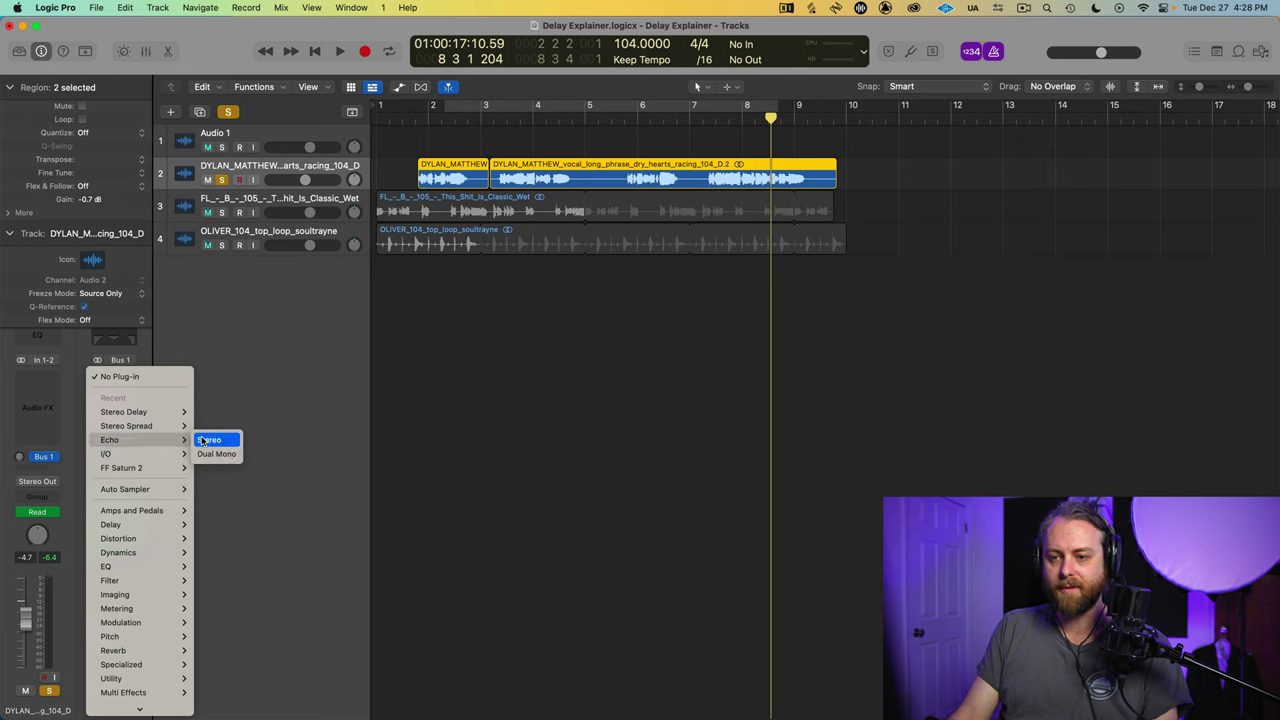
click(203, 441)
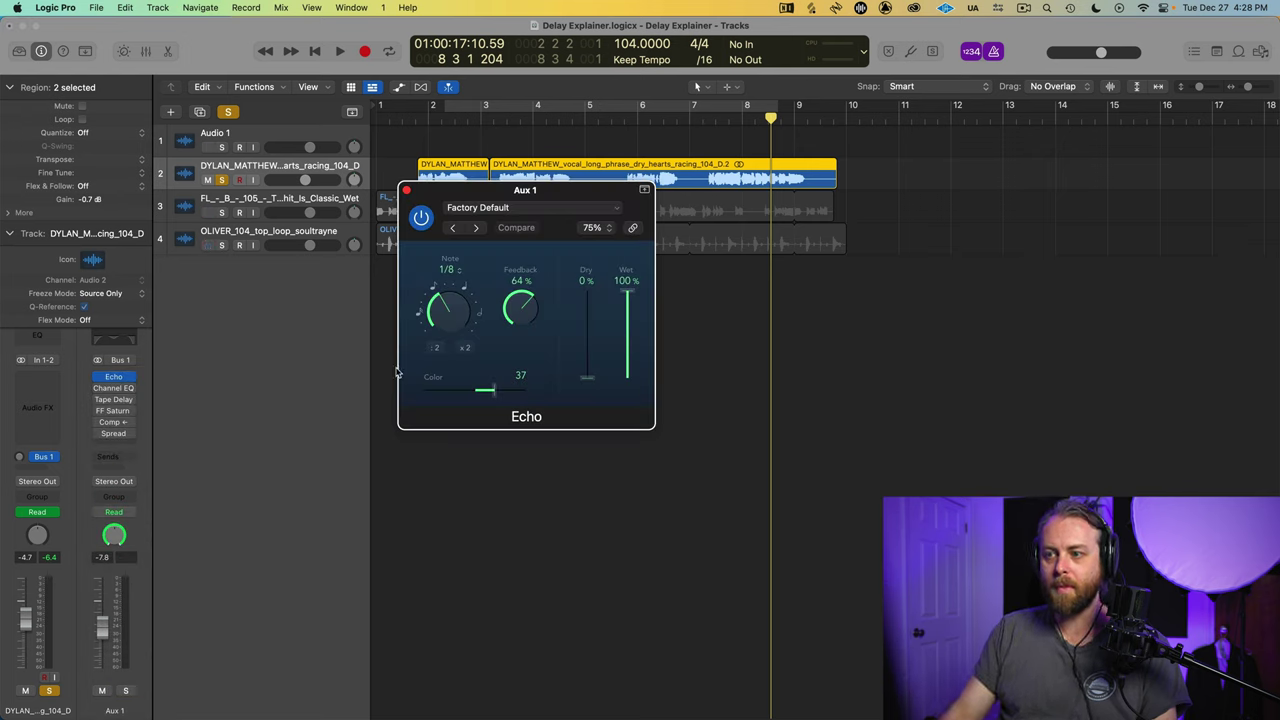
click(38, 382)
mouse_move(38, 425)
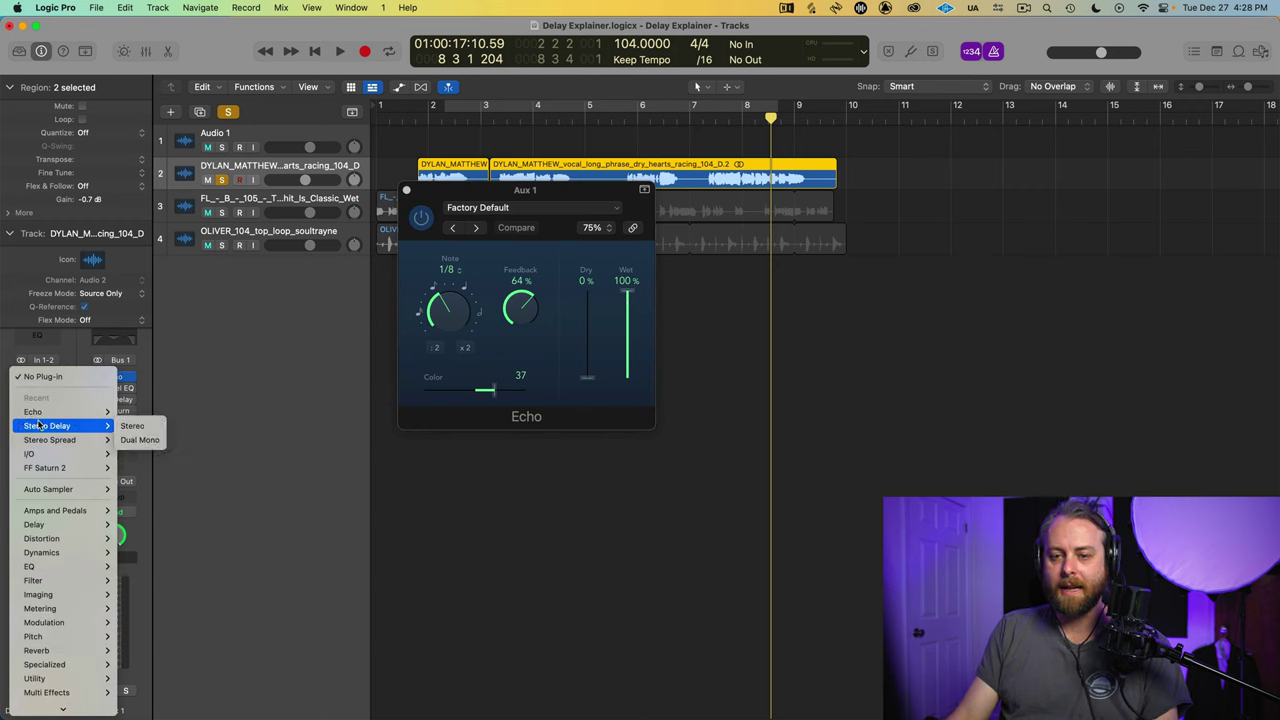
click(230, 384)
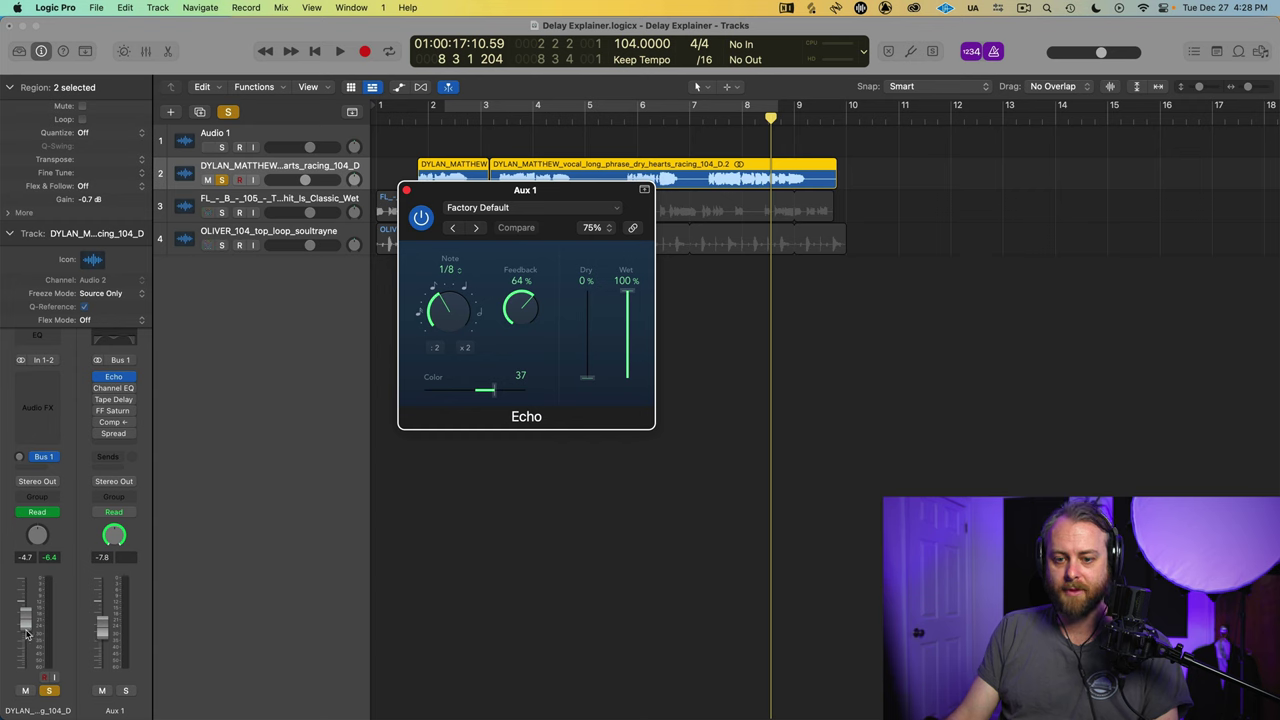
click(38, 378)
mouse_move(96, 411)
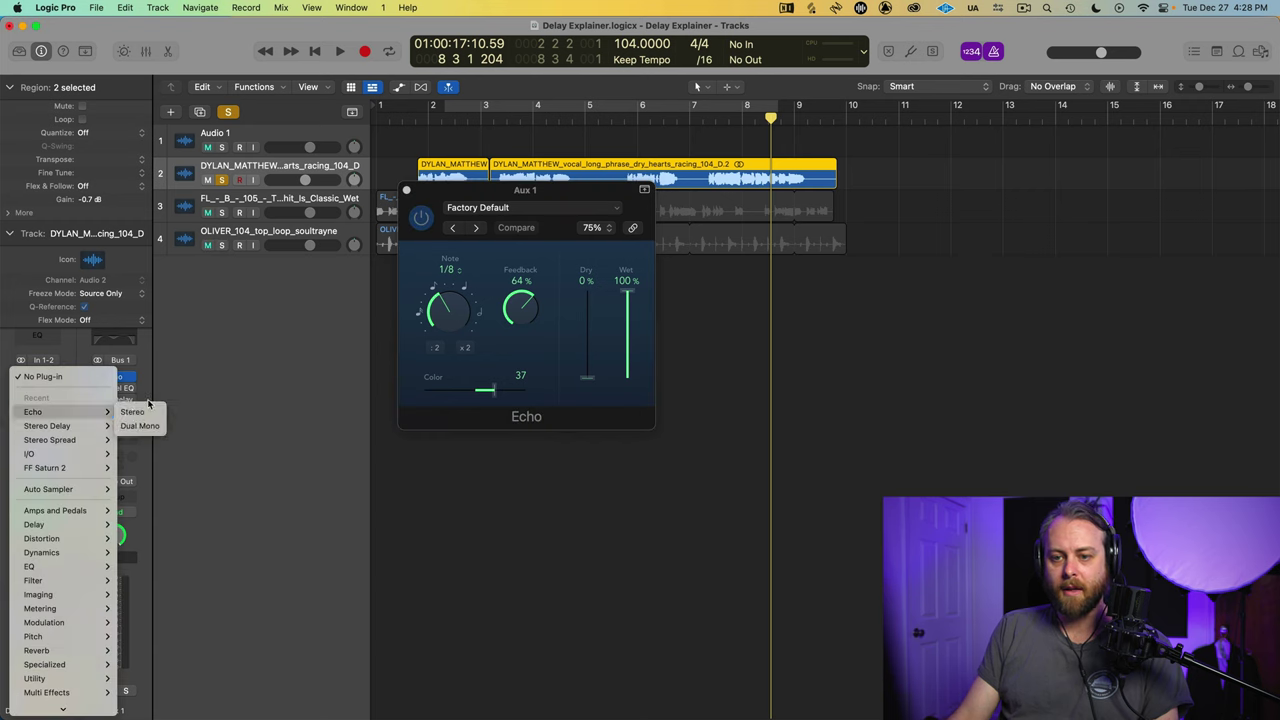
click(142, 423)
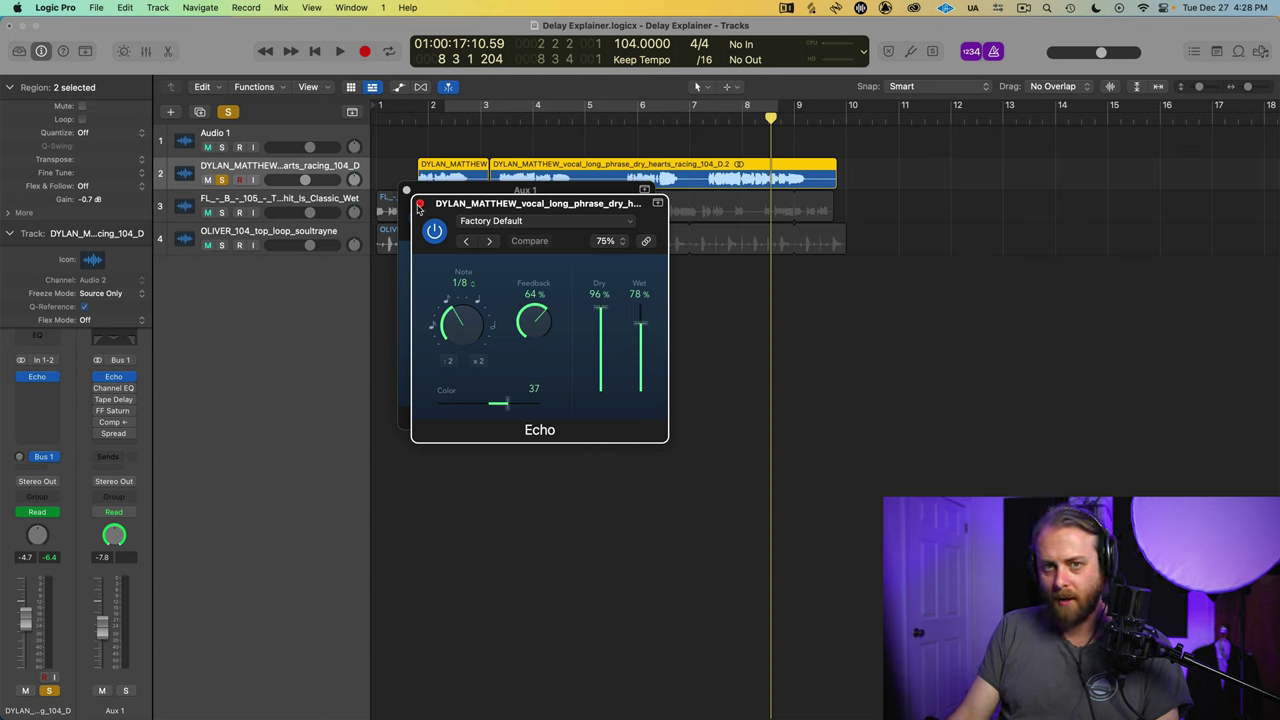
click(420, 204)
click(55, 378)
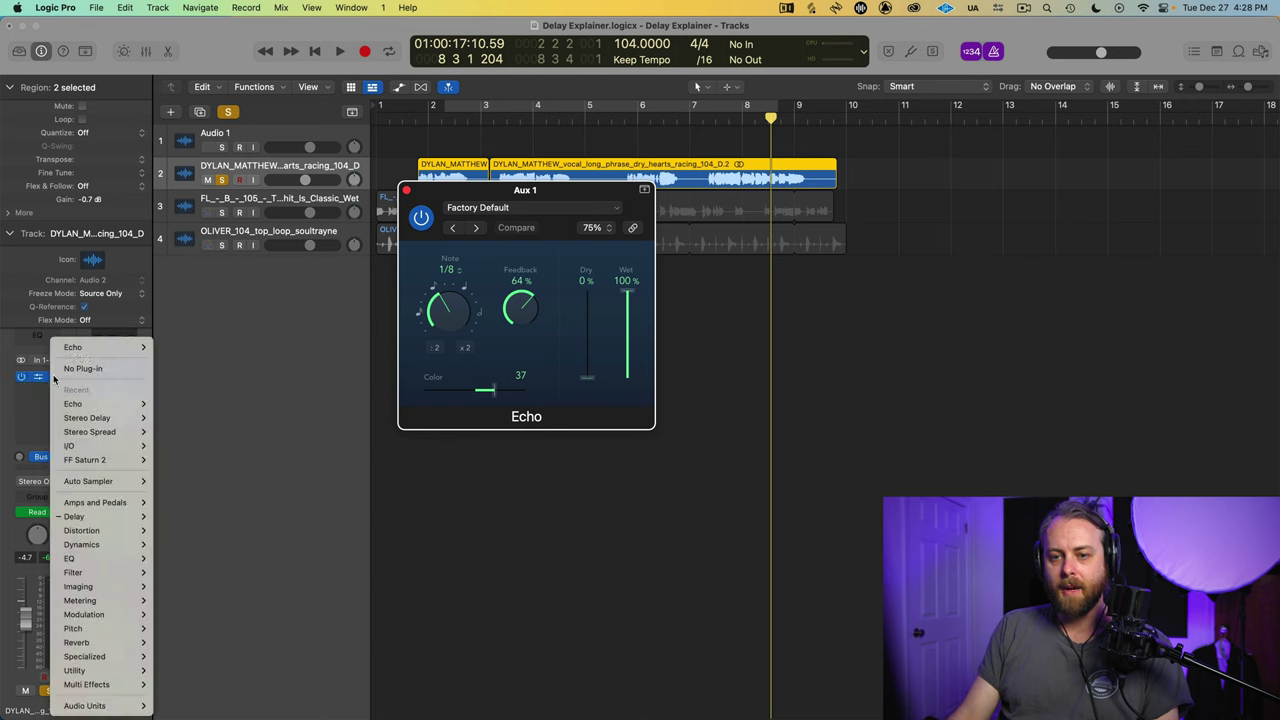
click(80, 368)
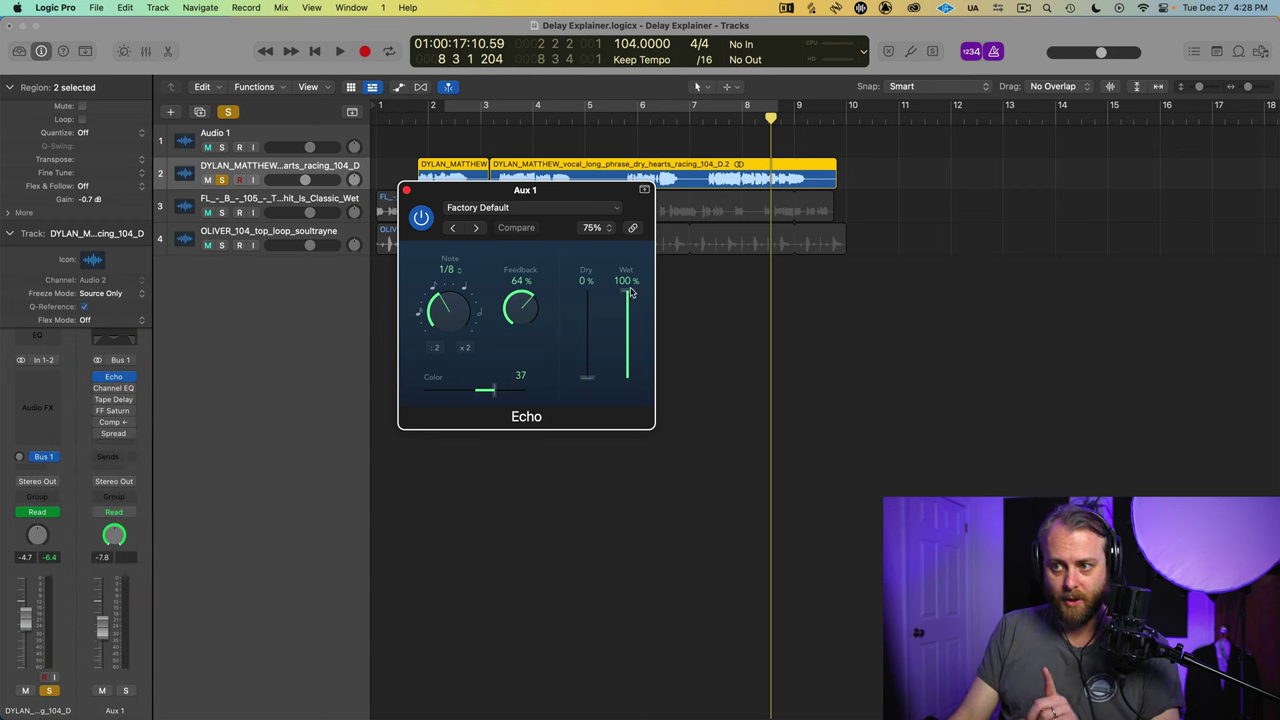
- Return to the song start, move the Echo window aside, and set the Echo note to 1/4
key(Return)
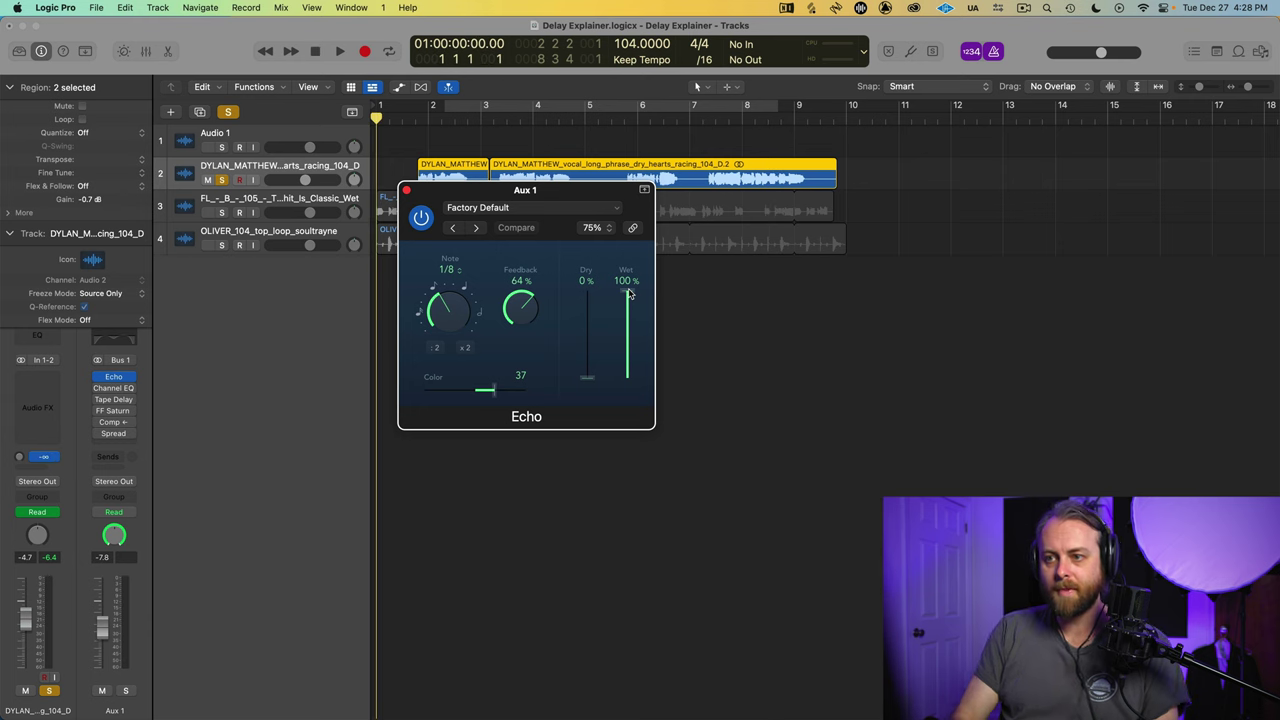
drag(586, 194, 580, 288)
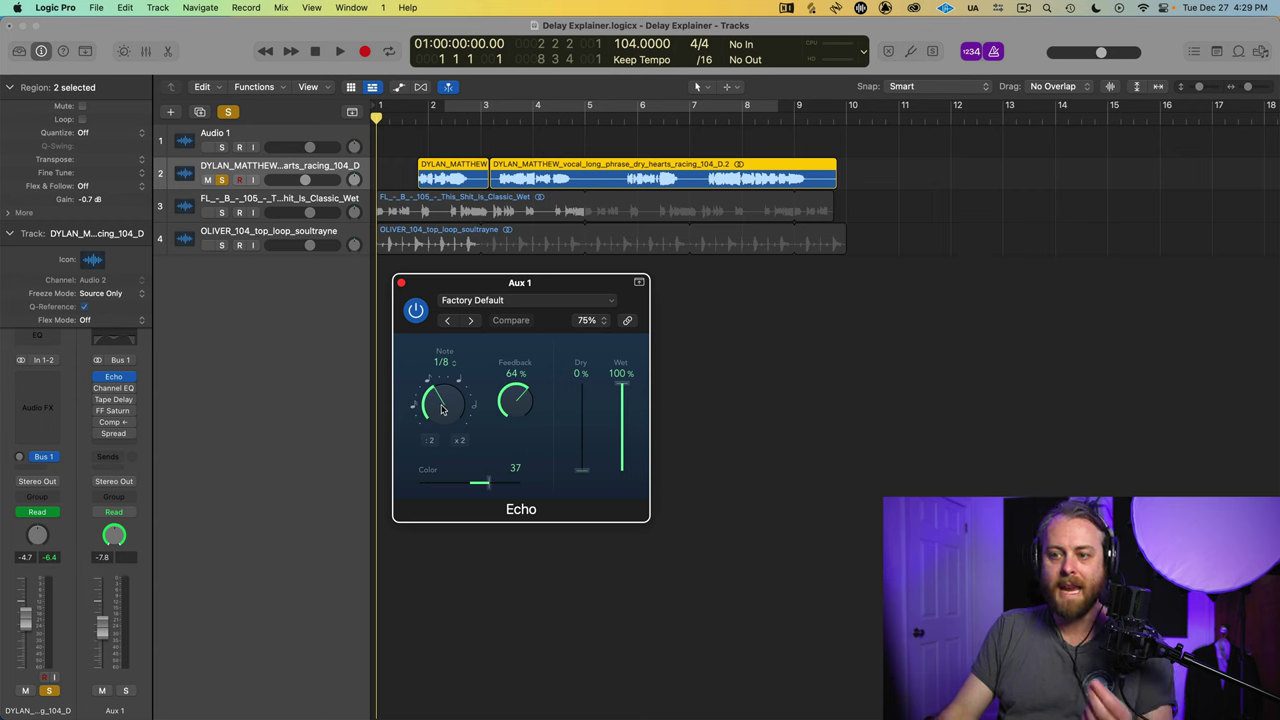
drag(442, 408, 446, 349)
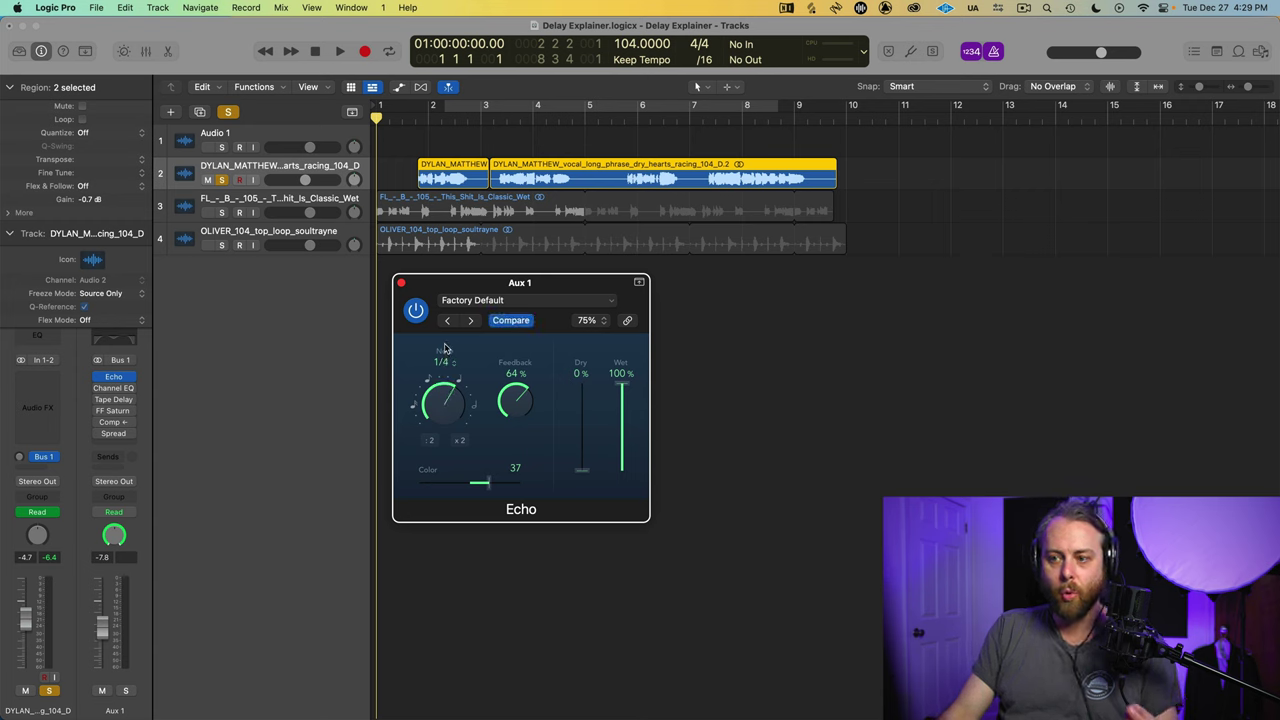
scroll(430, 360, down, 4)
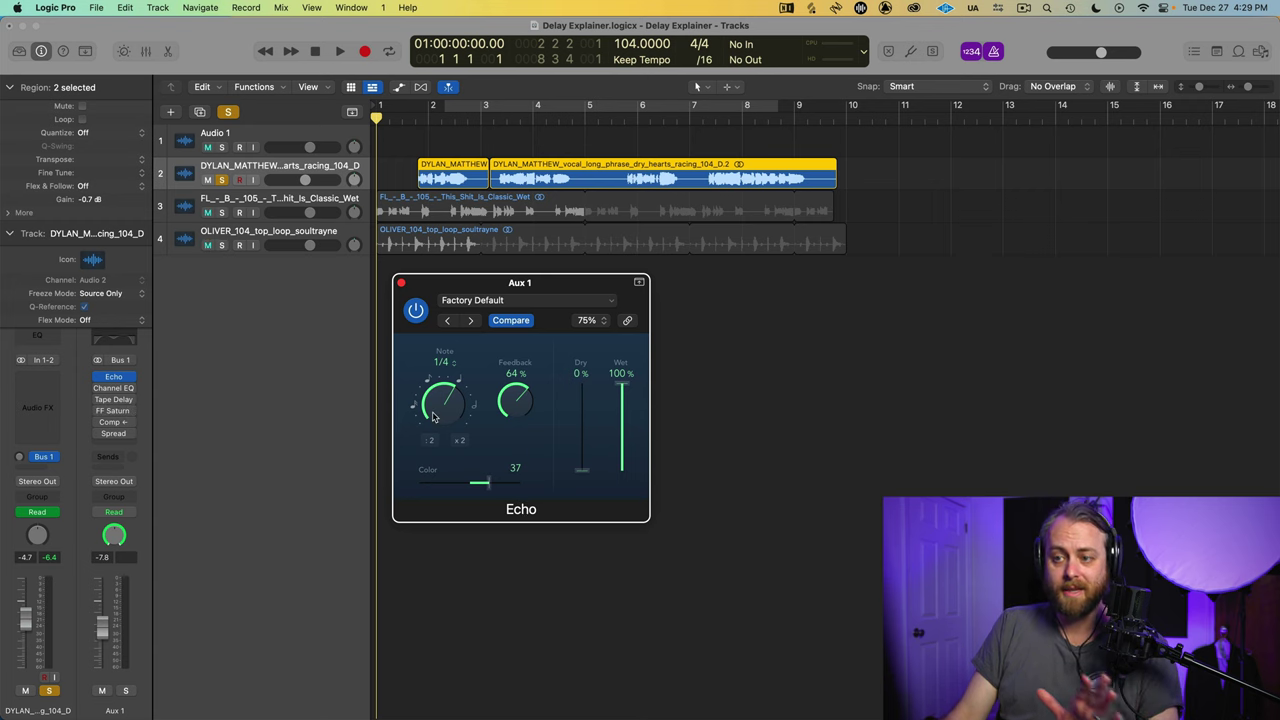
click(455, 368)
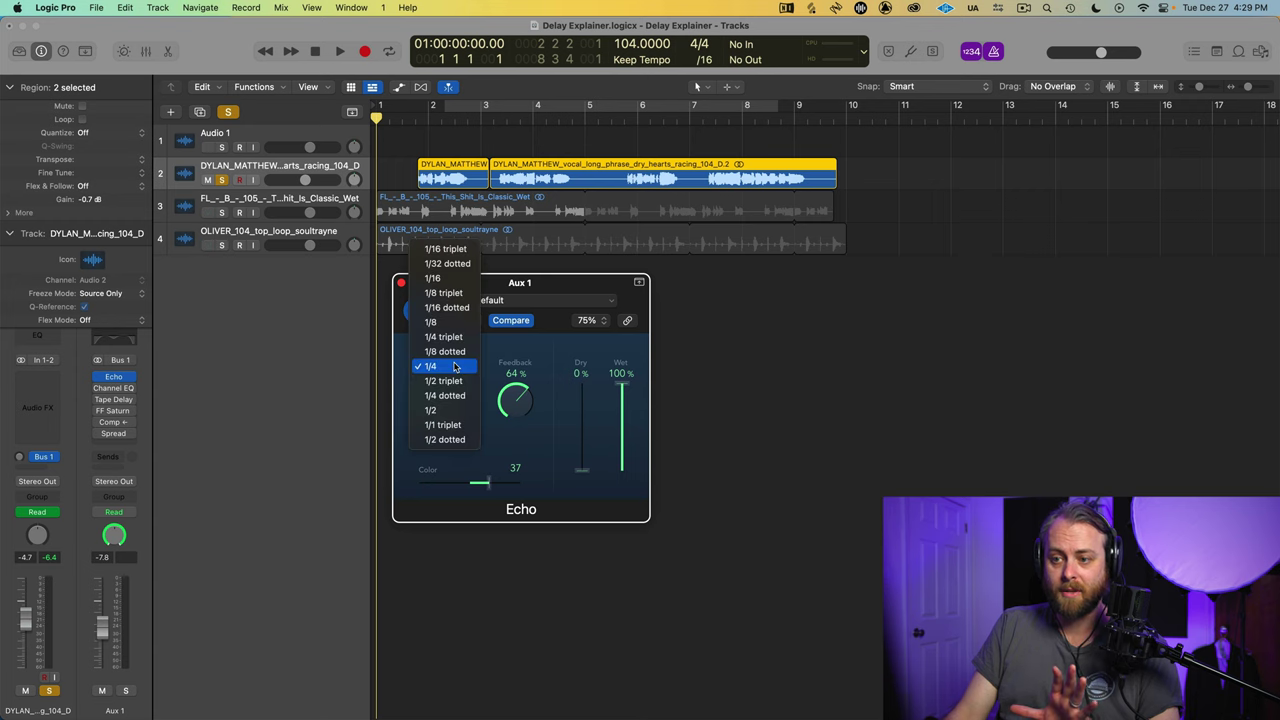
click(455, 368)
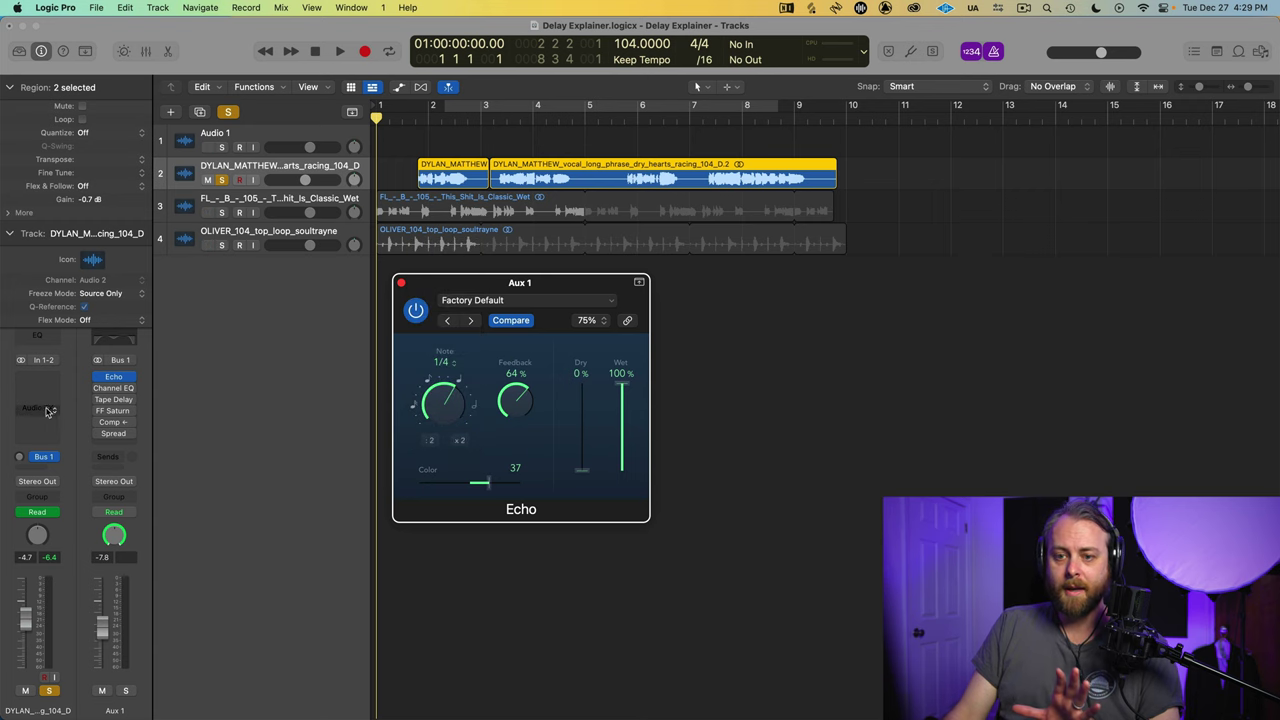
- Lengthen the Aux 1 Tape Delay to a 2/1 triplet note with -8.00% deviation
click(109, 401)
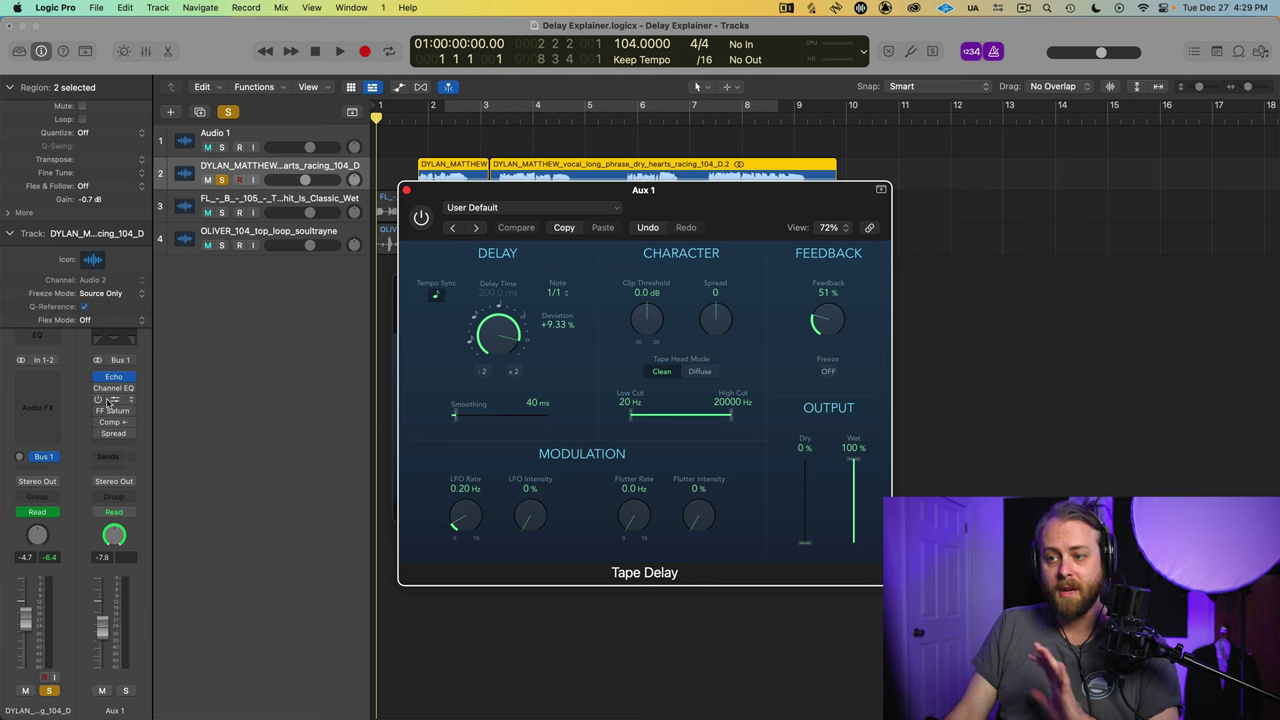
click(436, 296)
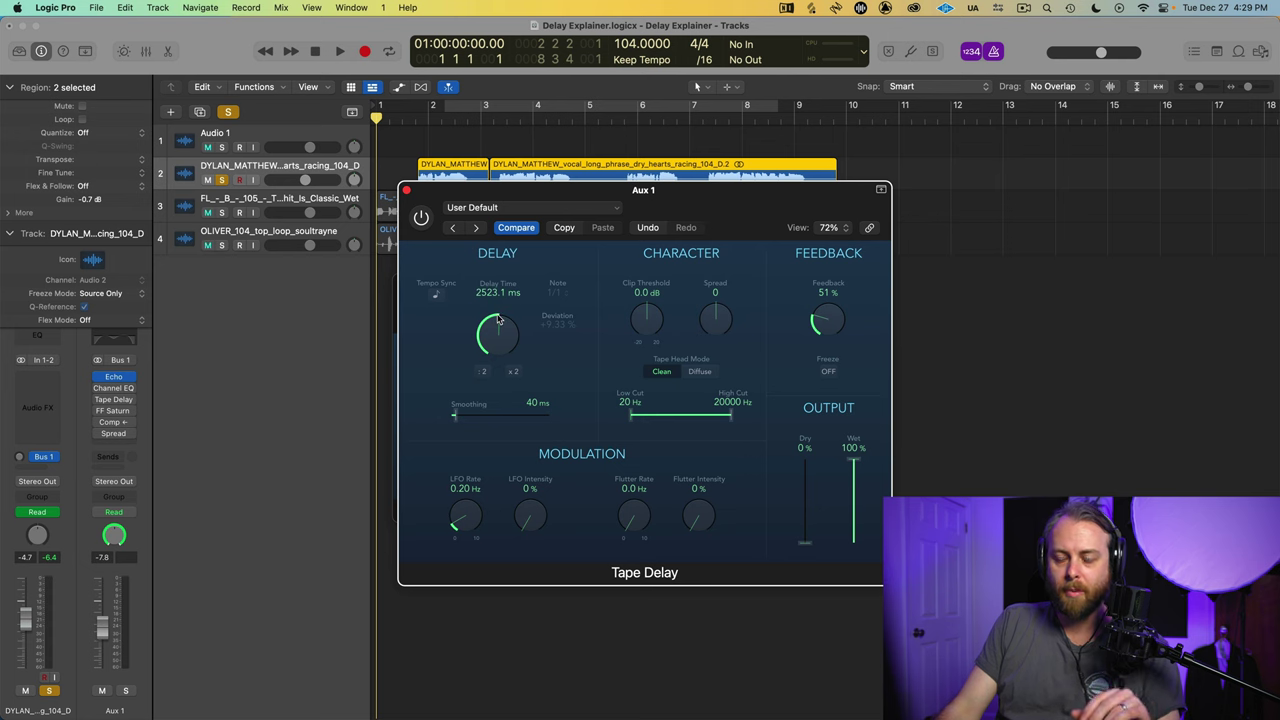
drag(493, 341, 493, 316)
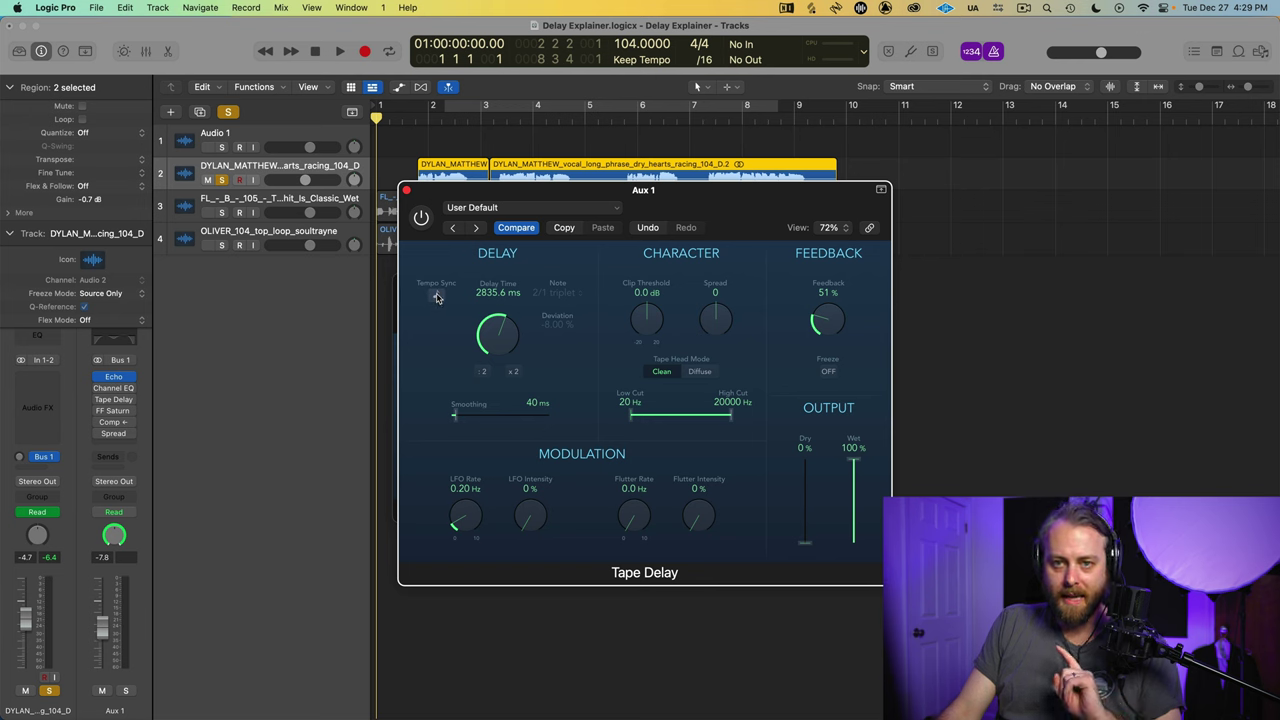
click(436, 296)
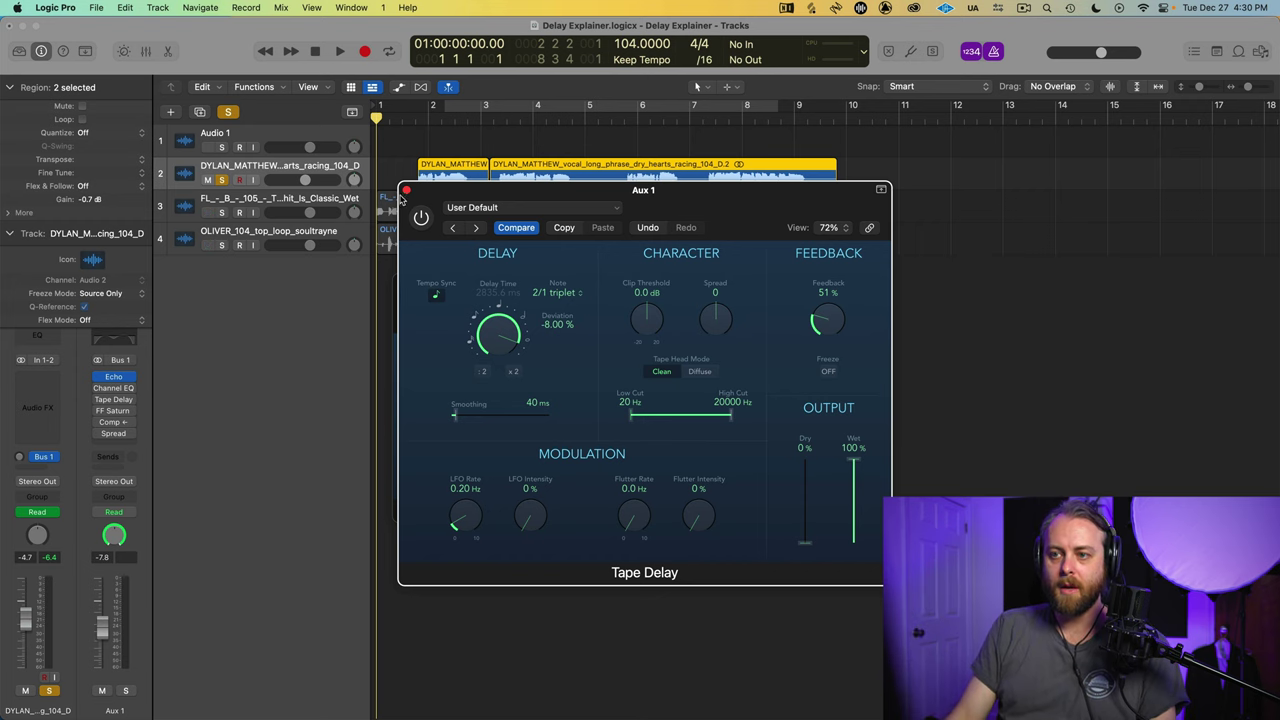
click(405, 192)
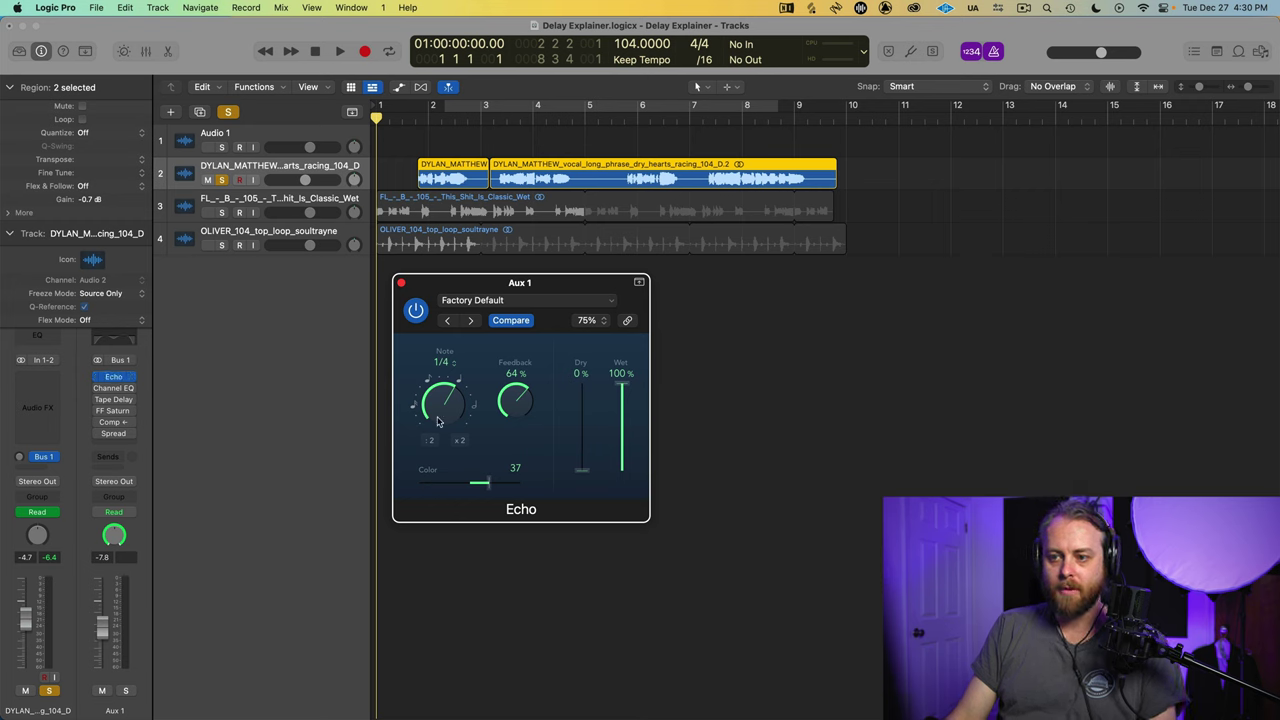
- Audition the vocal with Echo note values 1/2 and 1/4, ending on 1/8 repeats
drag(437, 421, 436, 371)
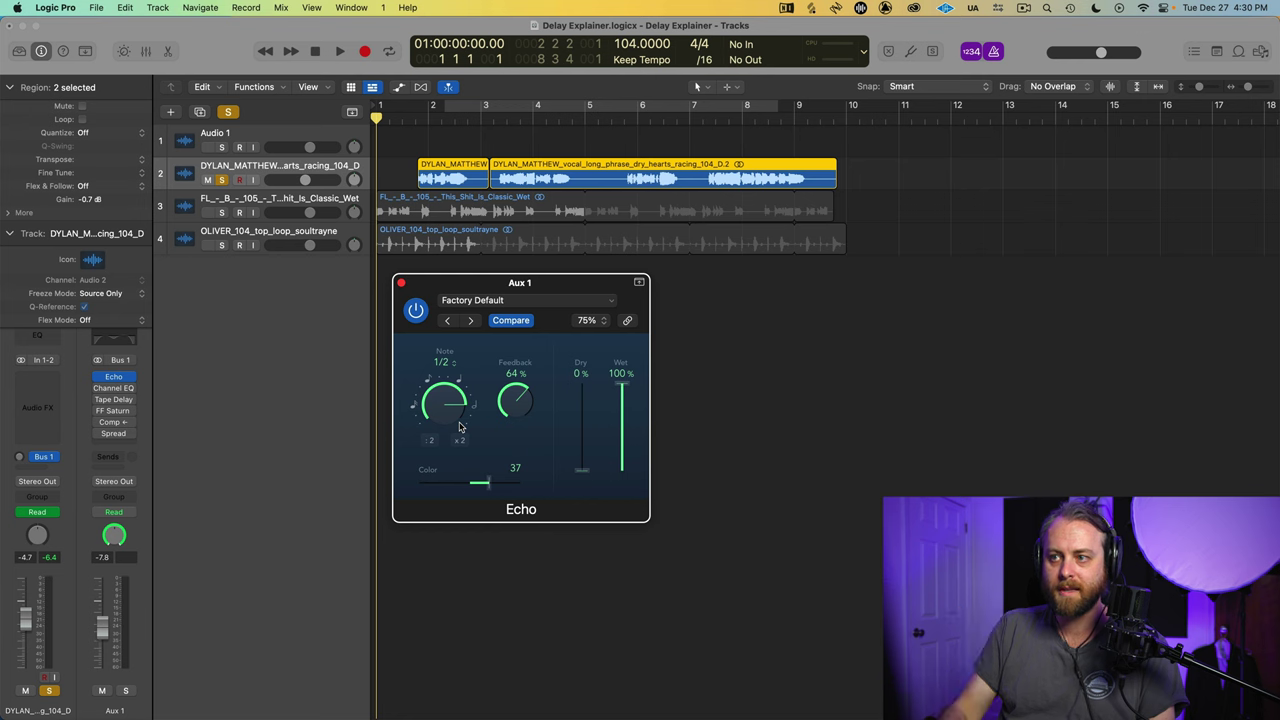
click(296, 353)
key(space)
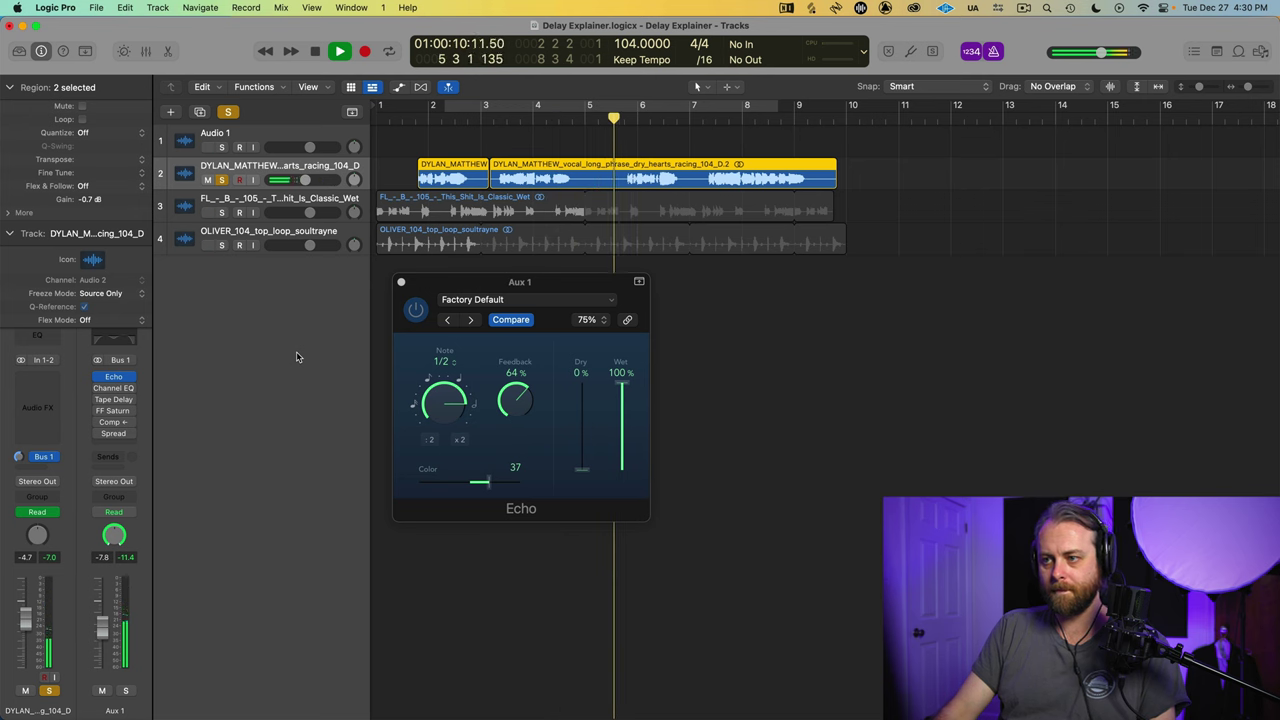
key(space)
drag(444, 408, 449, 446)
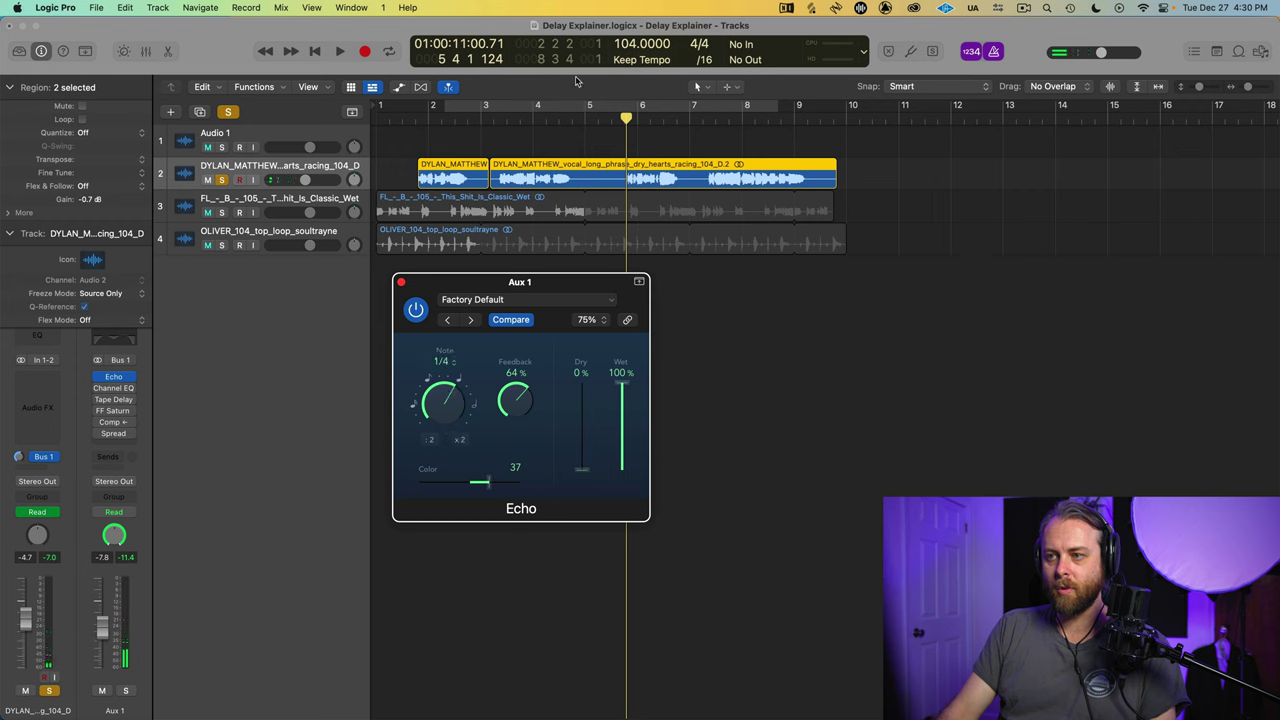
double_click(423, 121)
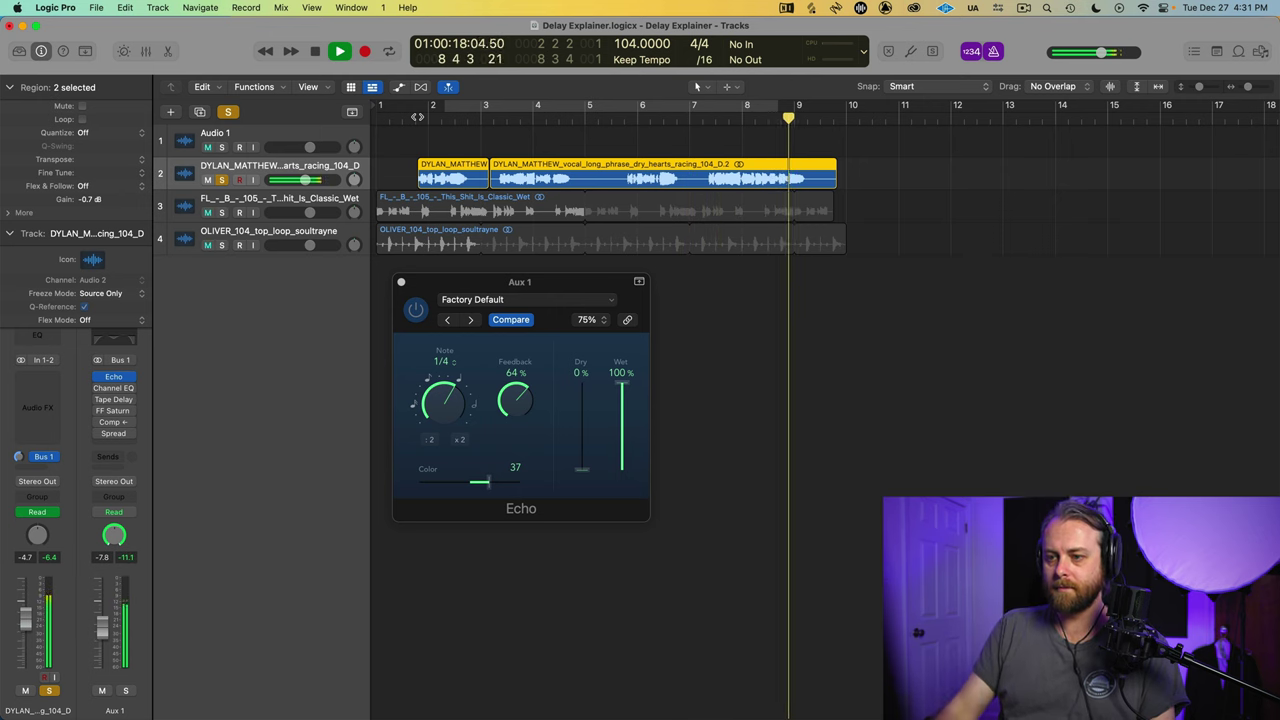
key(space)
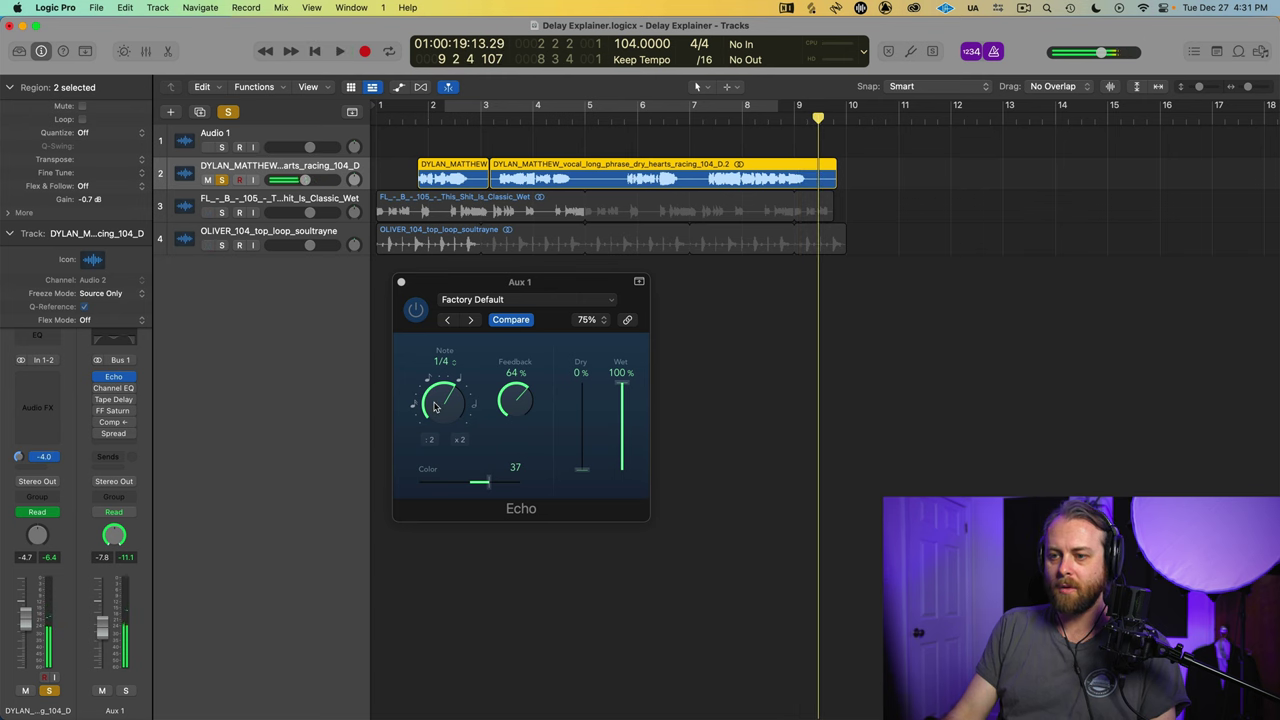
drag(435, 406, 434, 422)
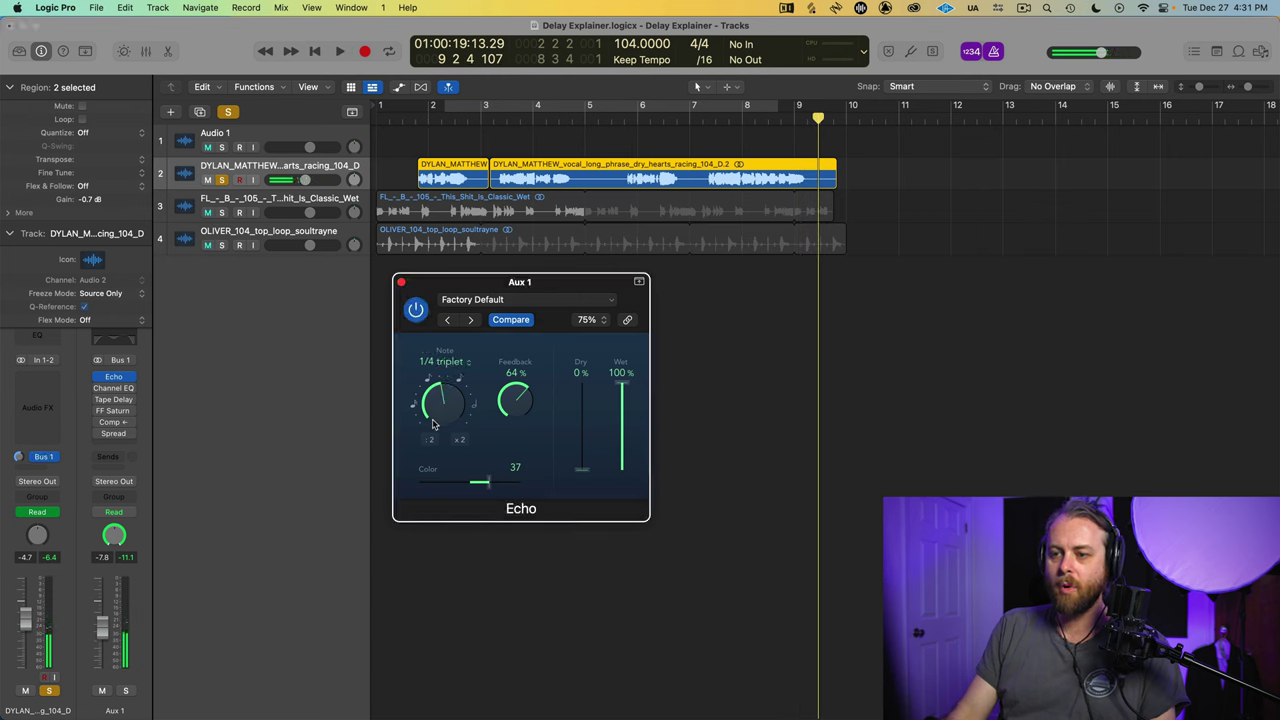
double_click(408, 115)
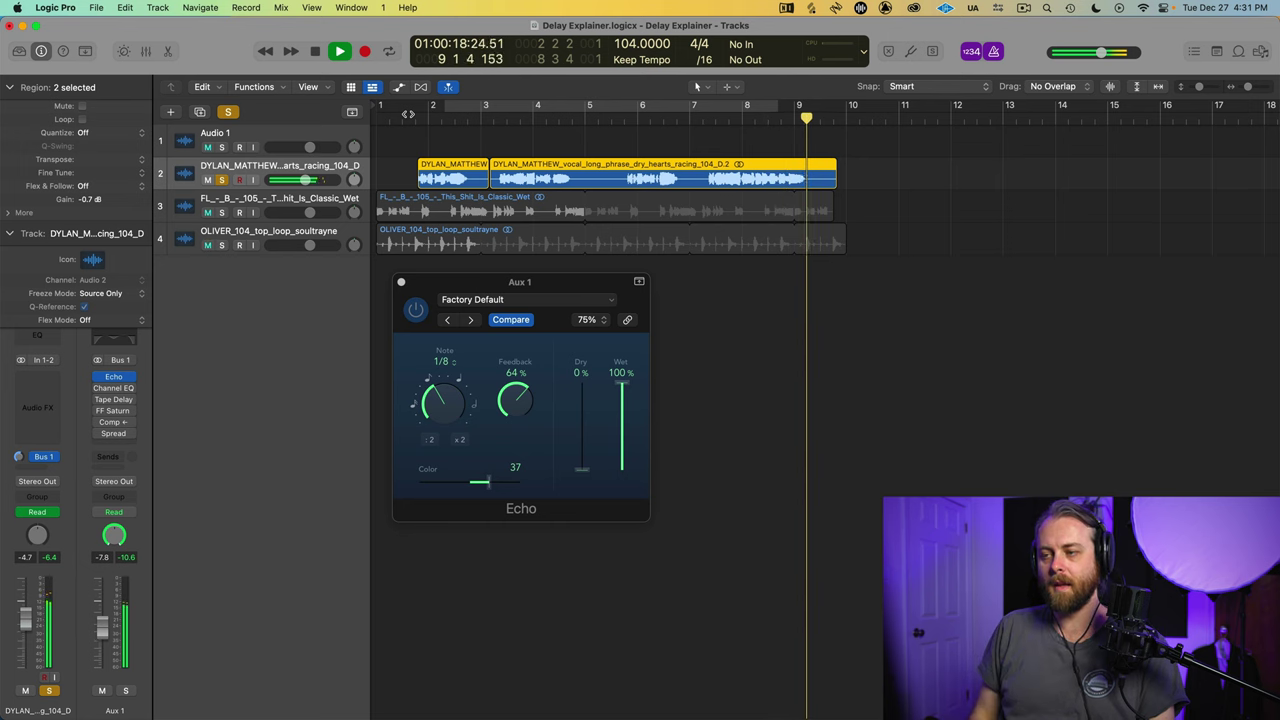
key(space)
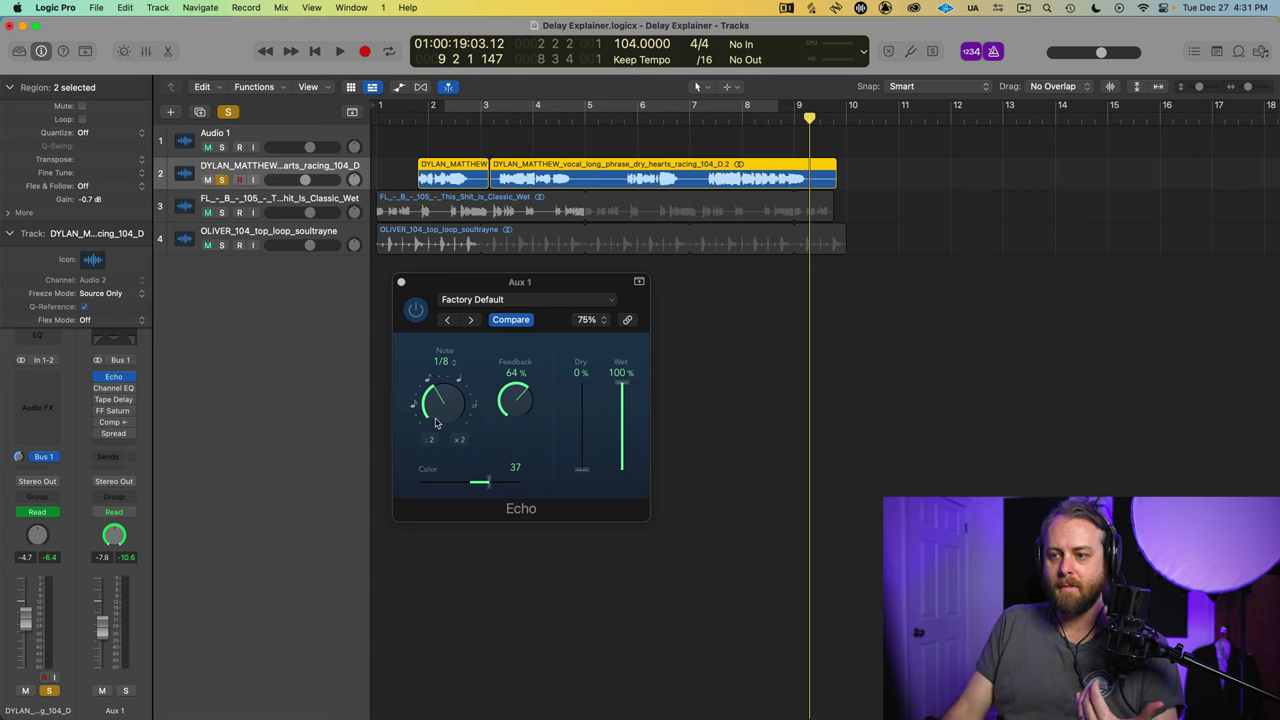
- Drag the Aux 1 Echo Feedback down to 0% for a single repeat
mouse_move(435, 423)
mouse_down()
mouse_move(435, 358)
mouse_move(440, 412)
mouse_up()
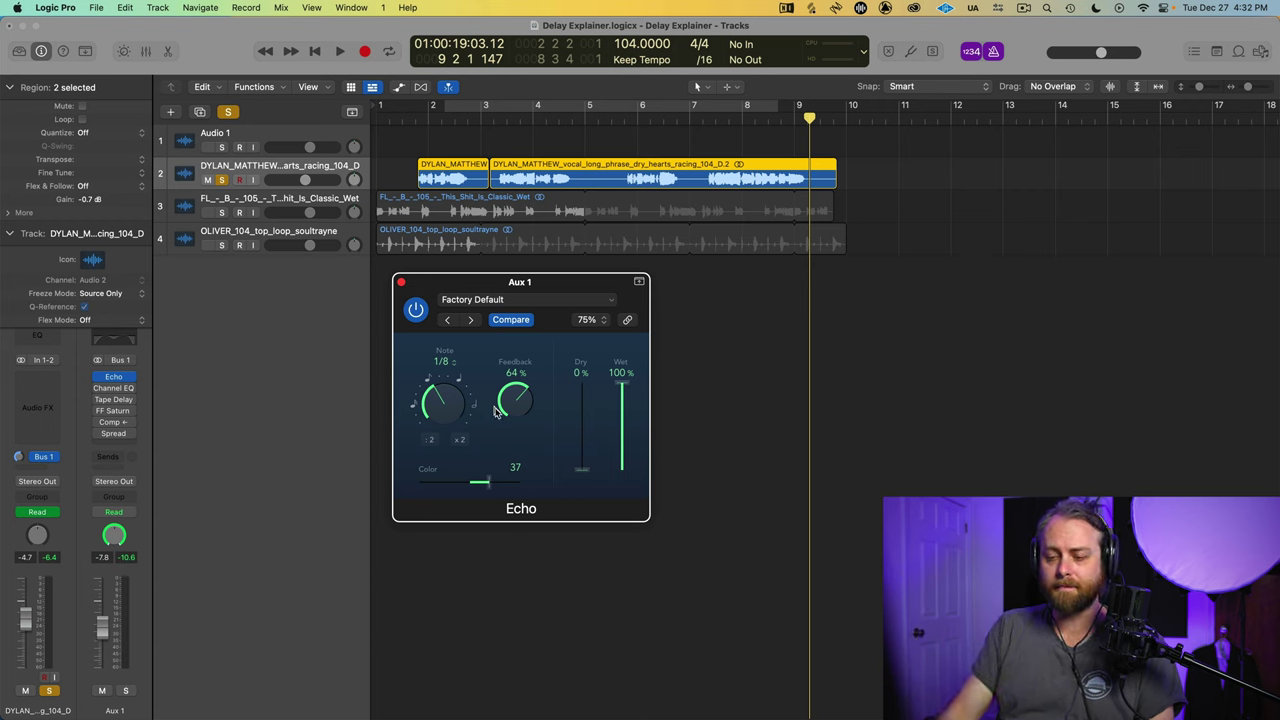
drag(508, 404, 497, 511)
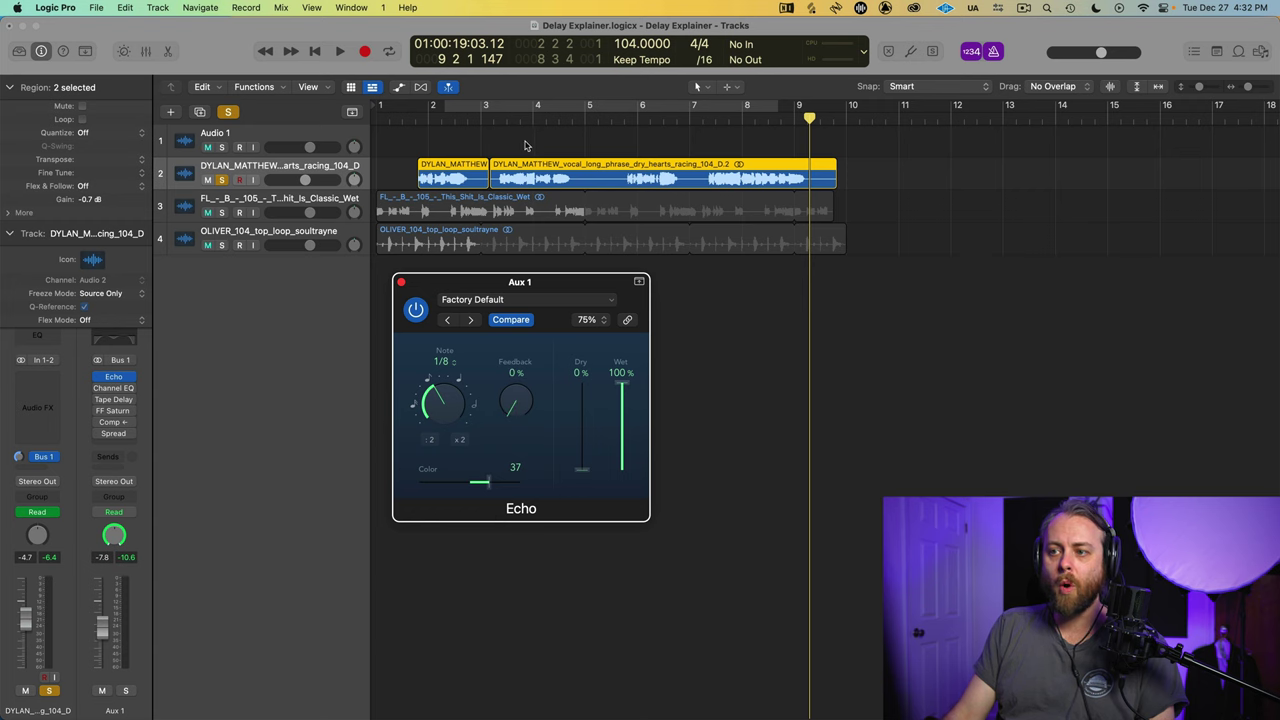
- Turn on cycle playback near bar 4 and lengthen the Echo note to a 1/1 triplet
click(556, 120)
key(super+Right)
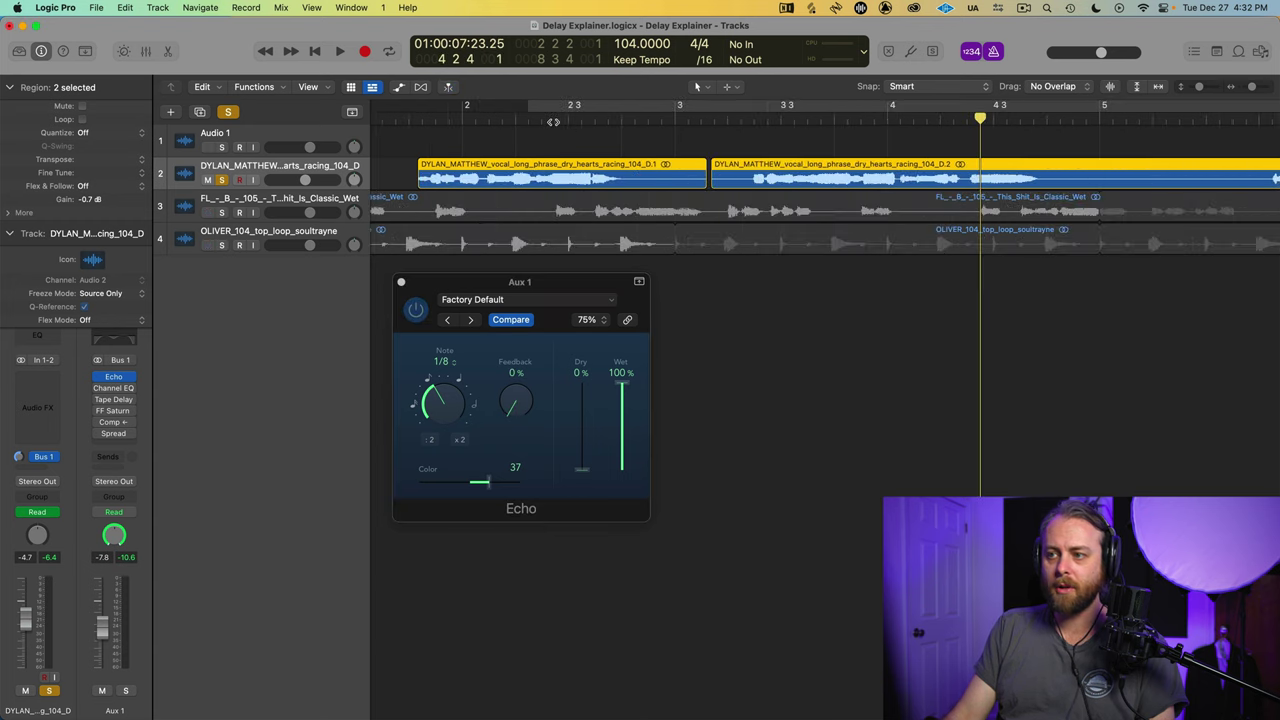
key(c)
key(space)
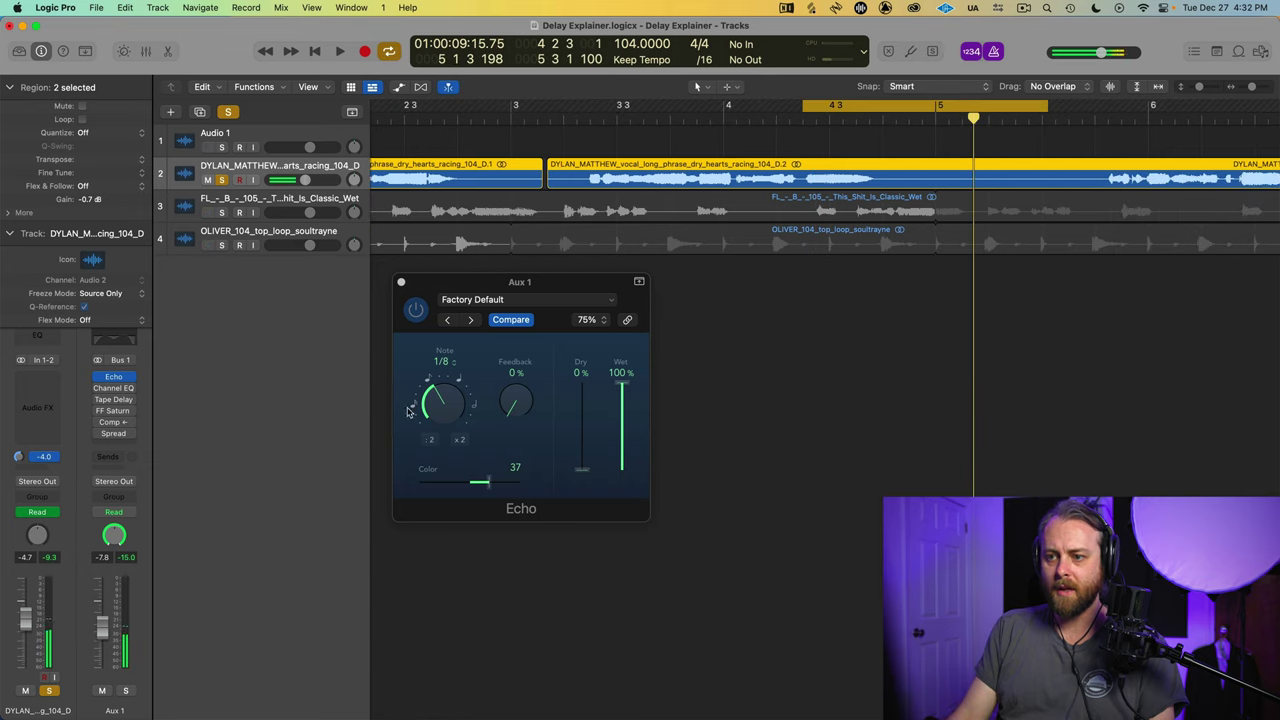
drag(436, 408, 437, 315)
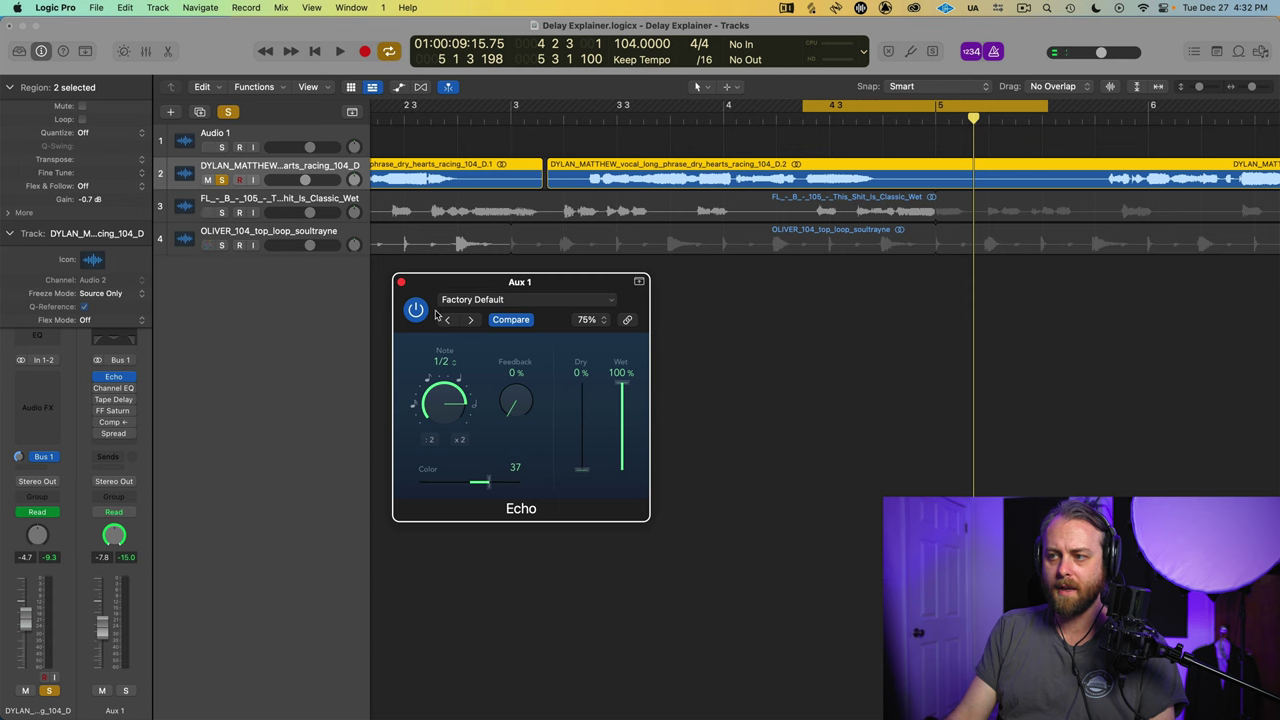
- Extend the cycle range further past bar 5 and replay the vocal through the Echo
key(space)
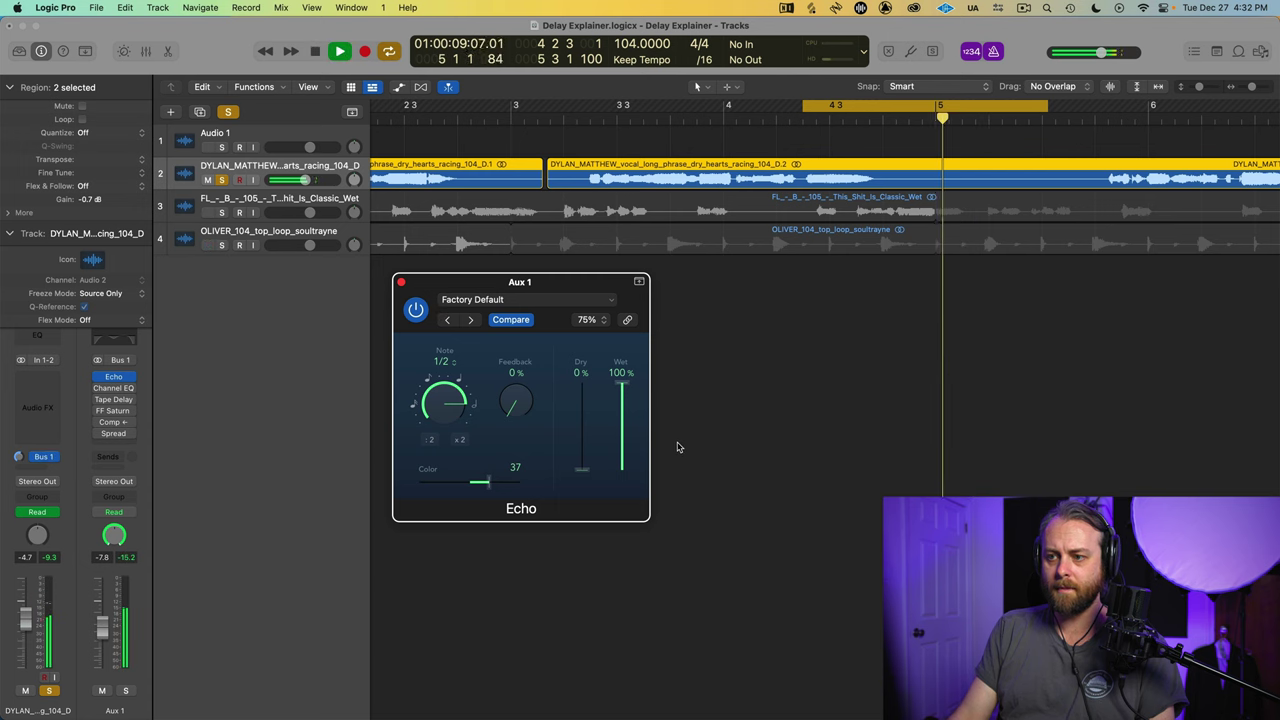
key(space)
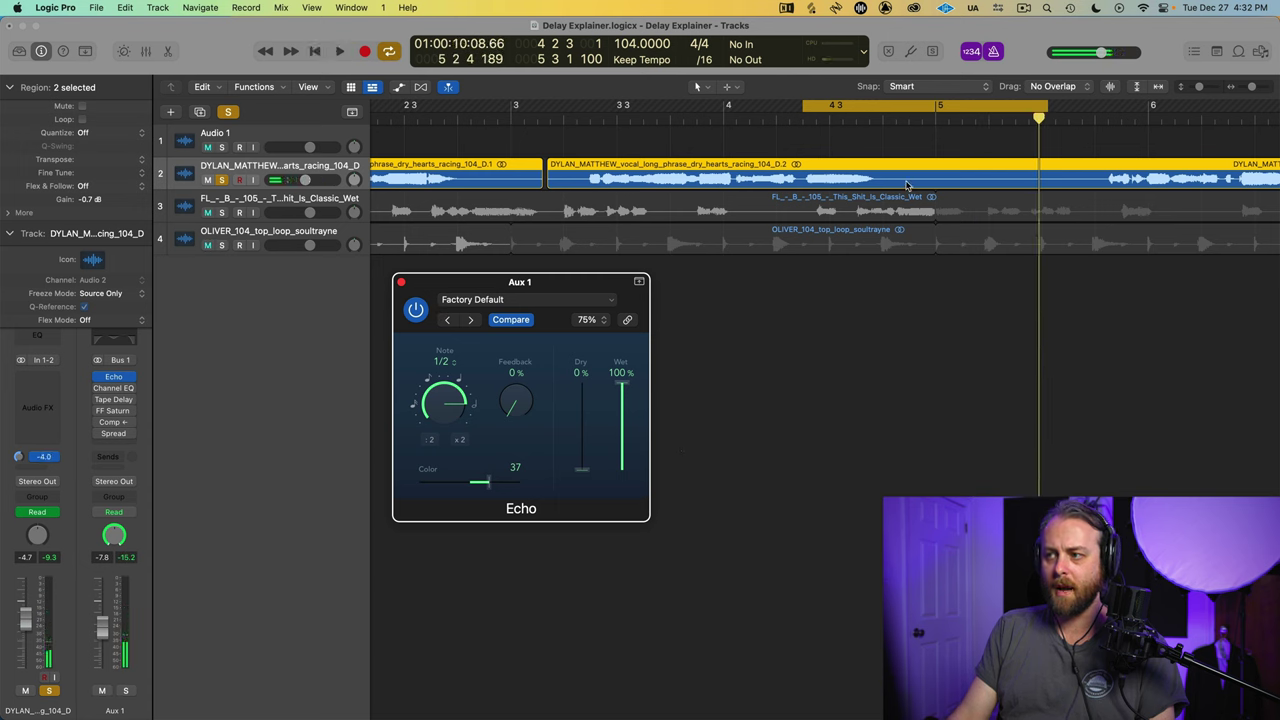
drag(1046, 110, 1094, 110)
key(space)
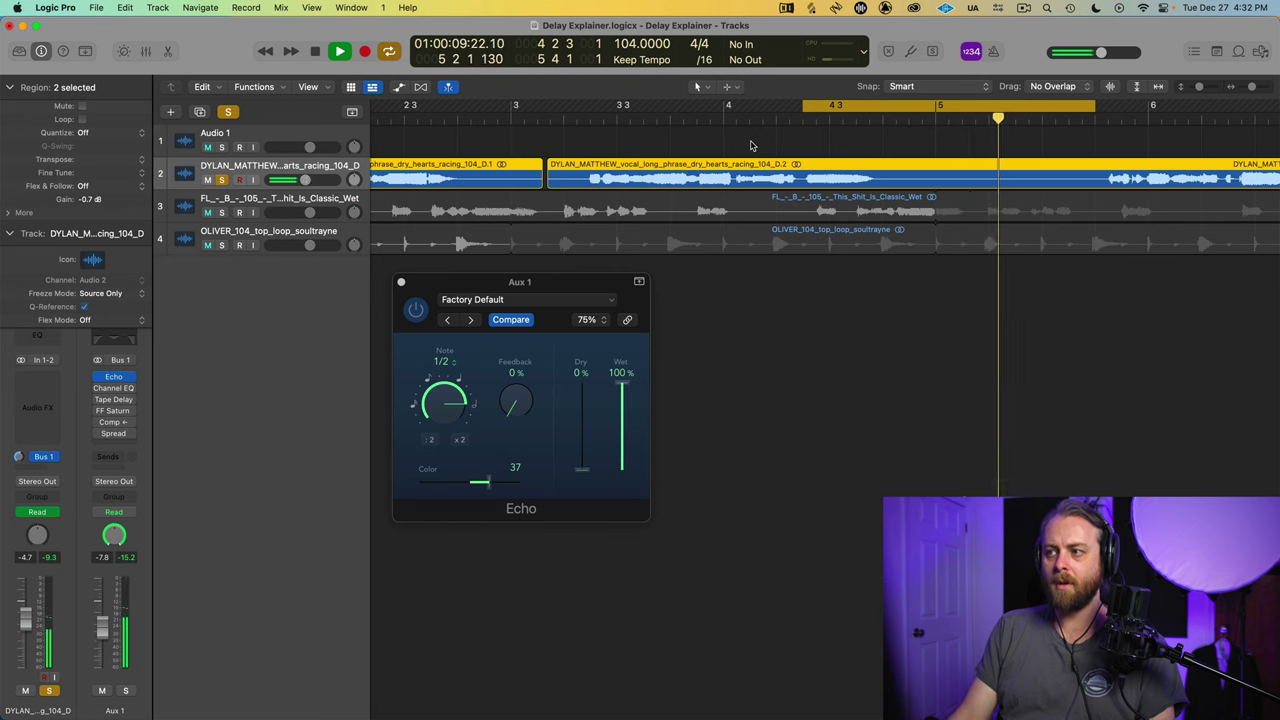
key(space)
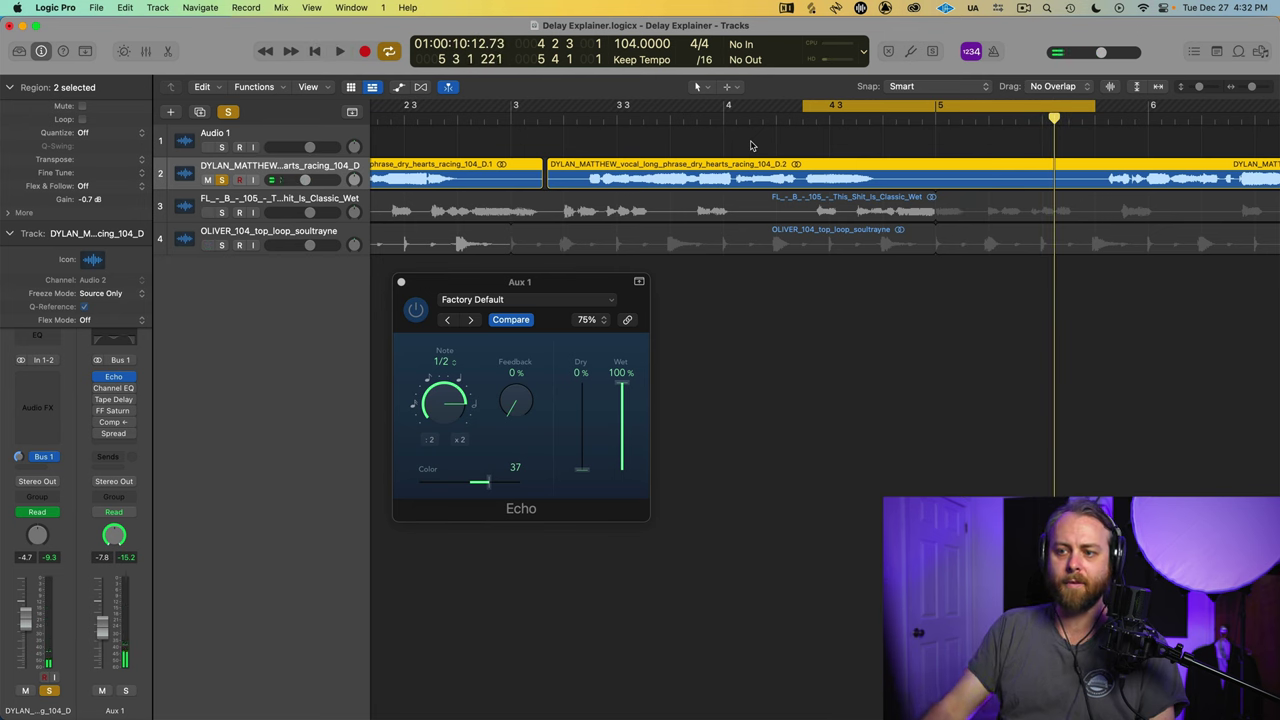
click(520, 410)
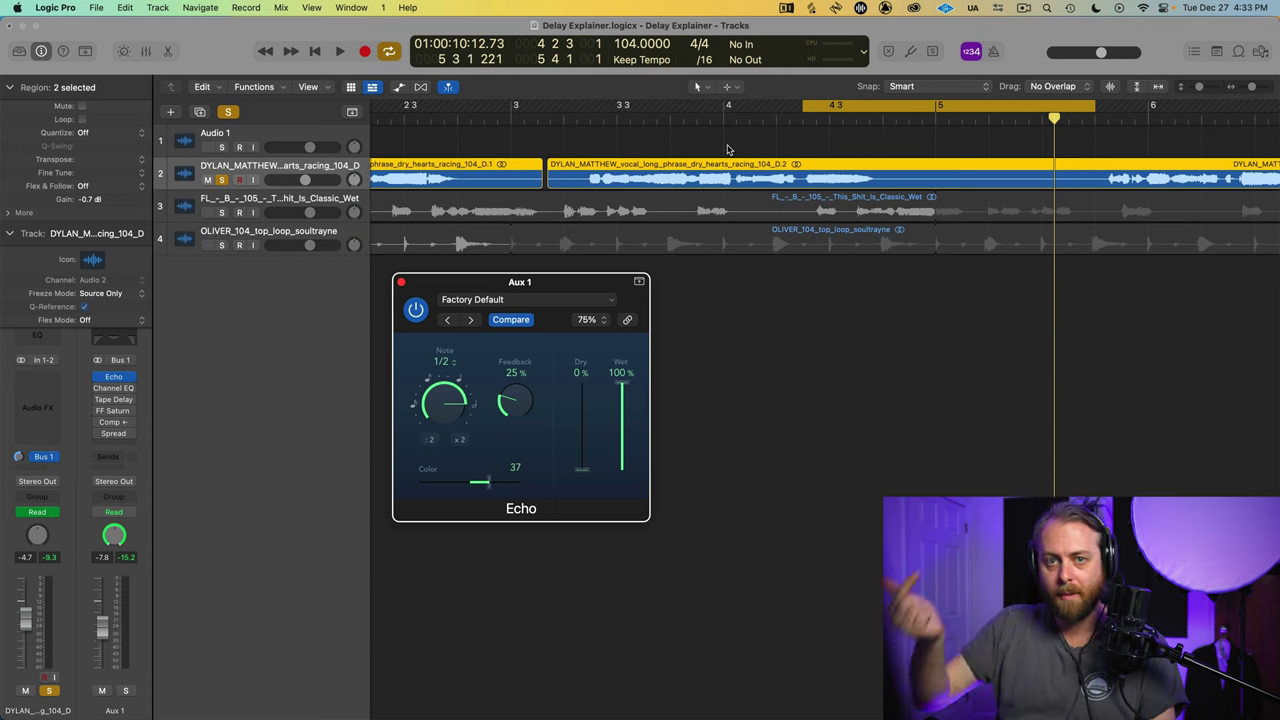
- Audition the looped vocal as the Echo feedback rises through 25%, 50%, 72% and 100%
key(space)
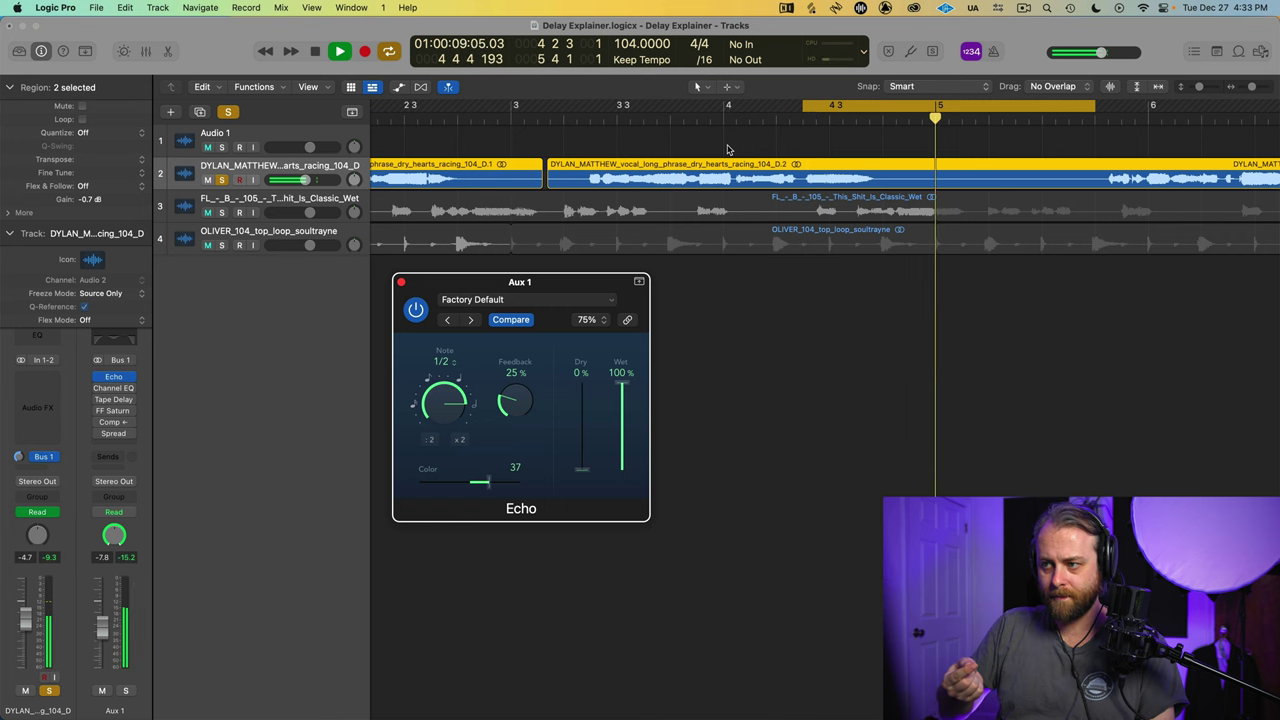
key(space)
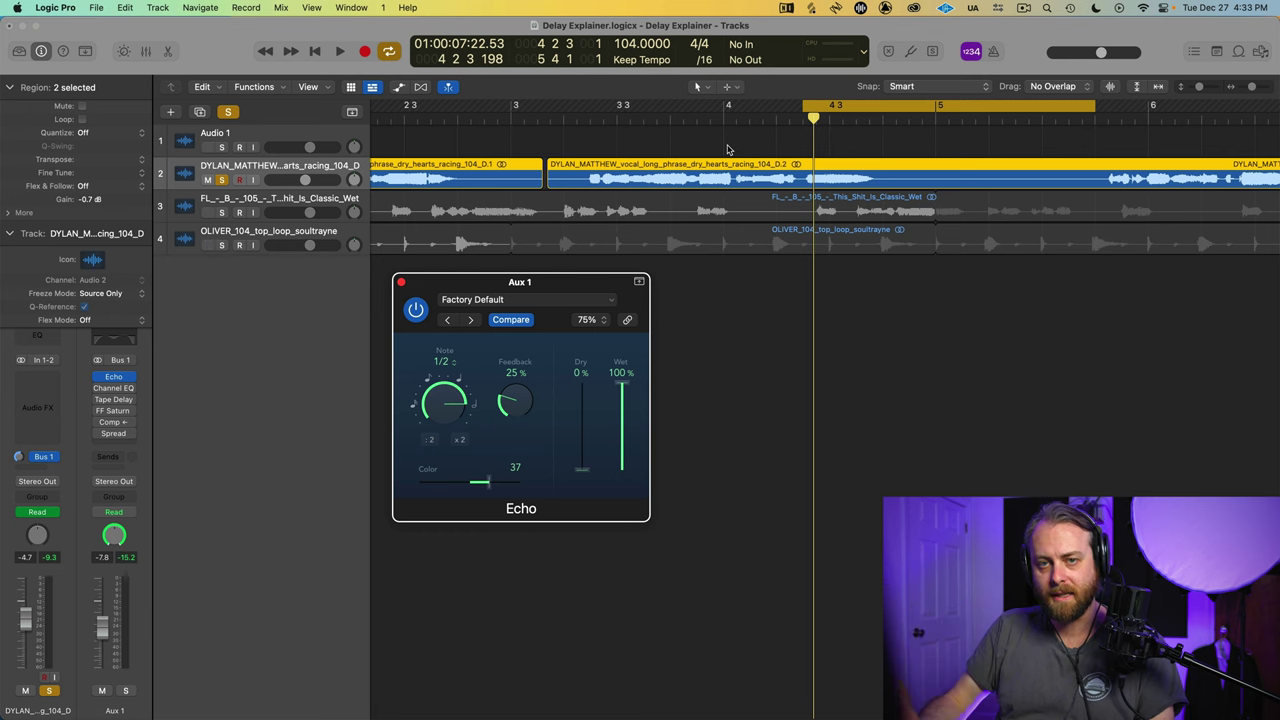
key(space)
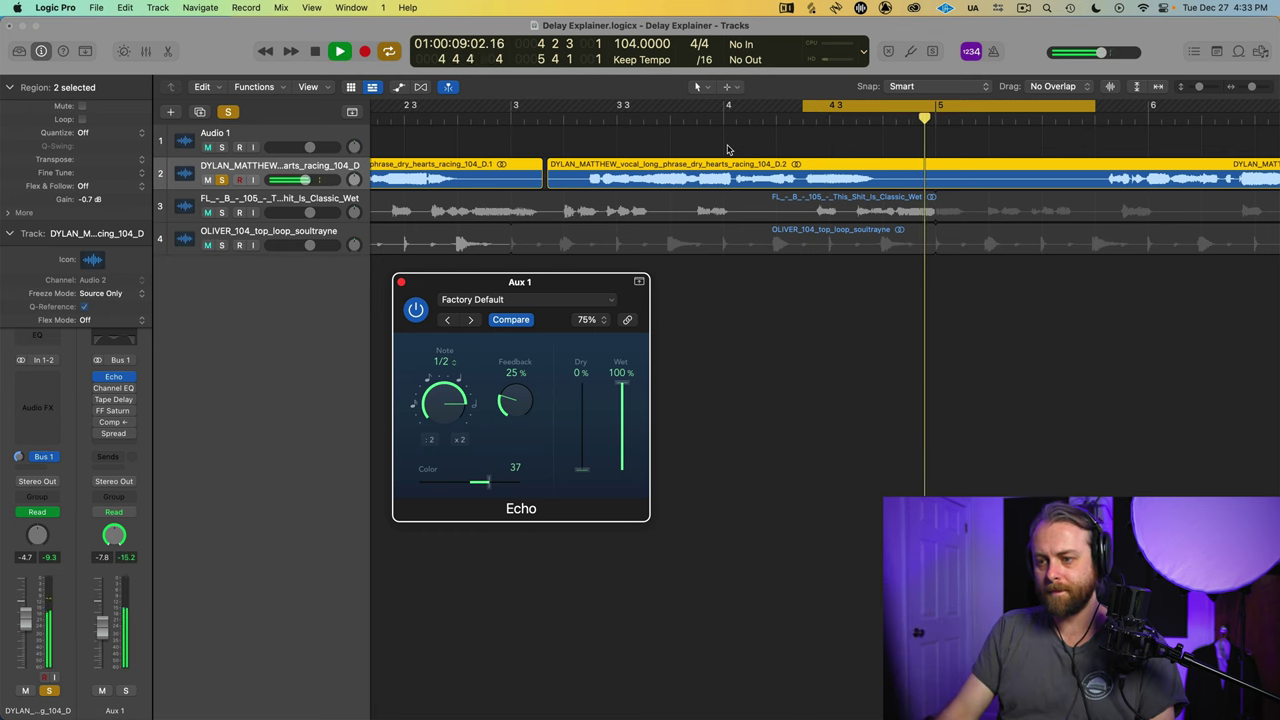
key(space)
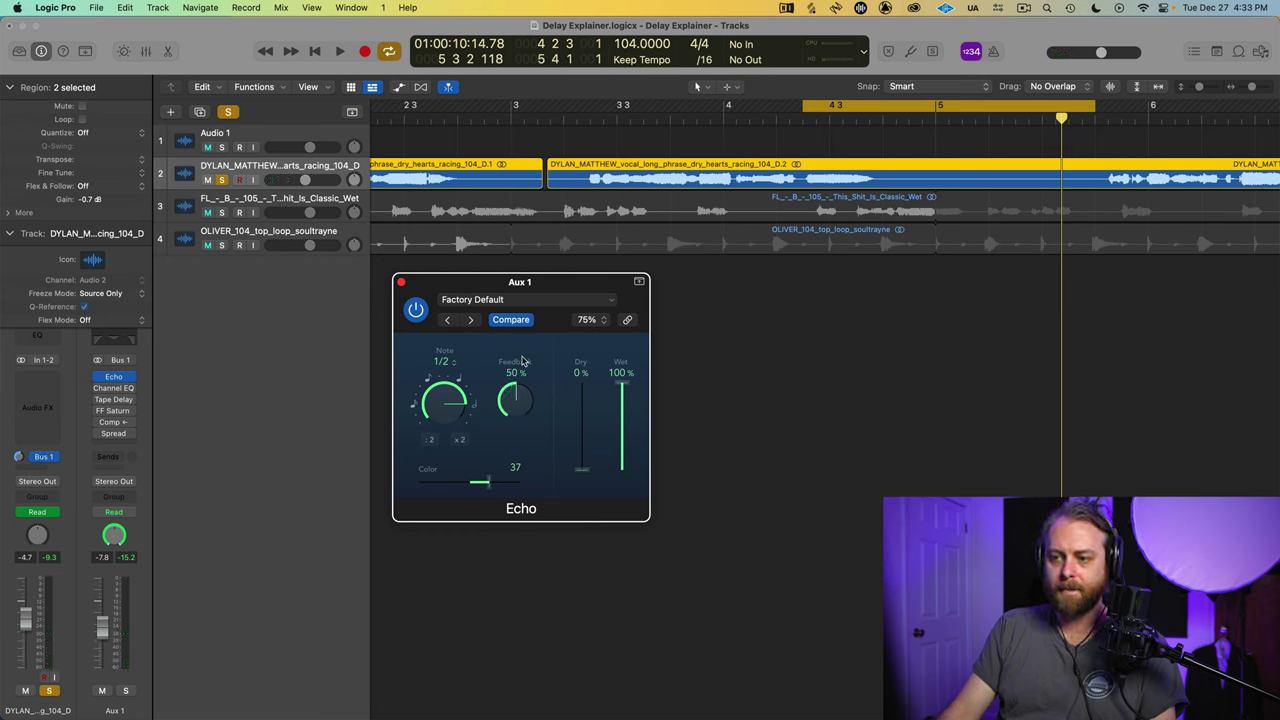
key(space)
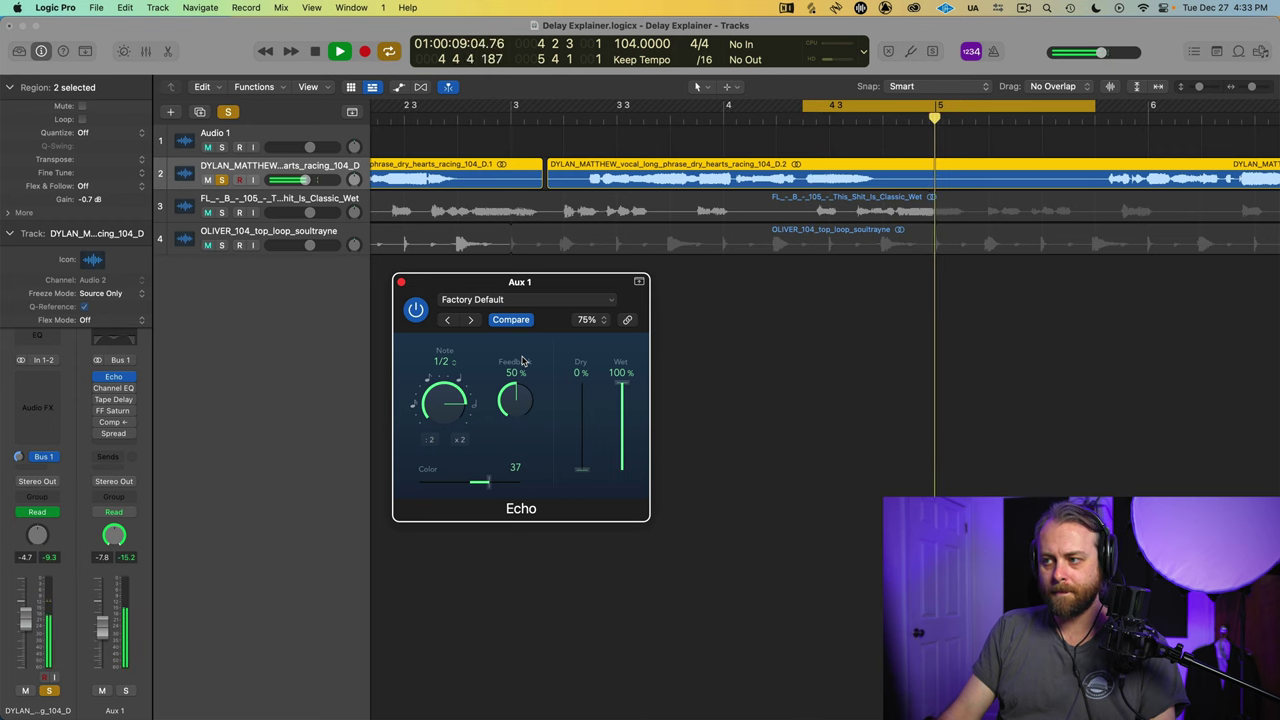
key(space)
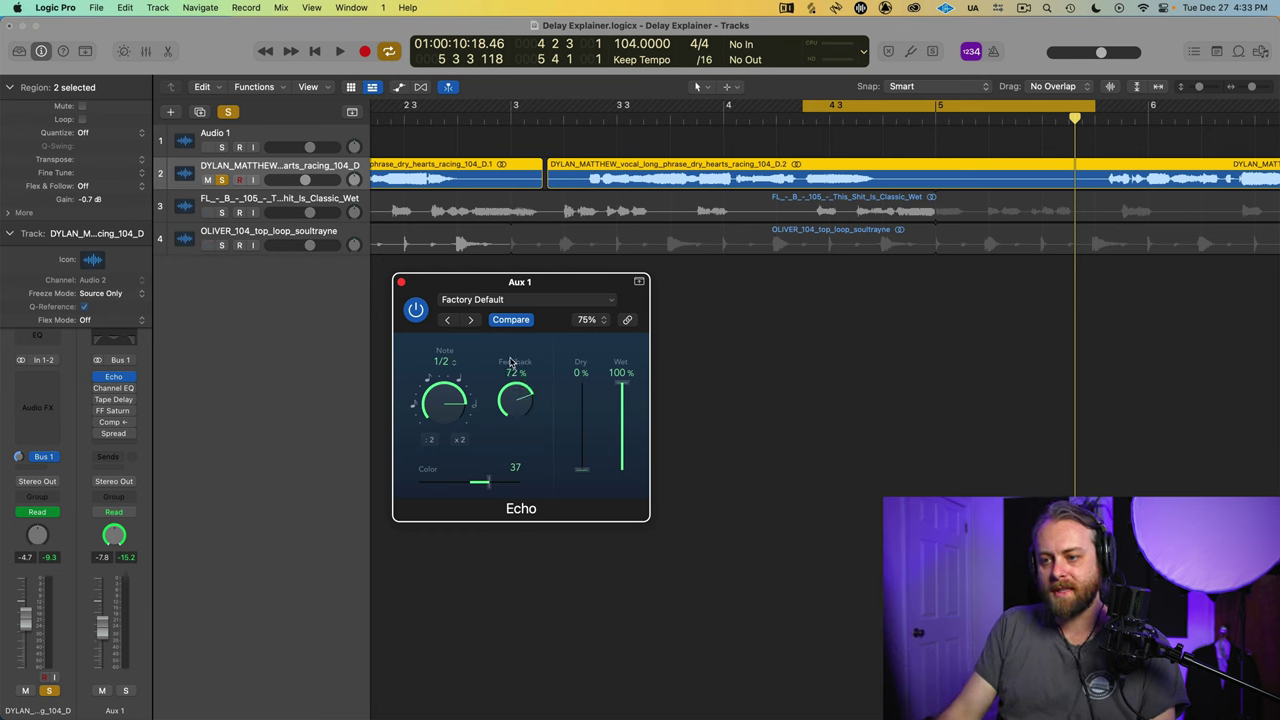
key(space)
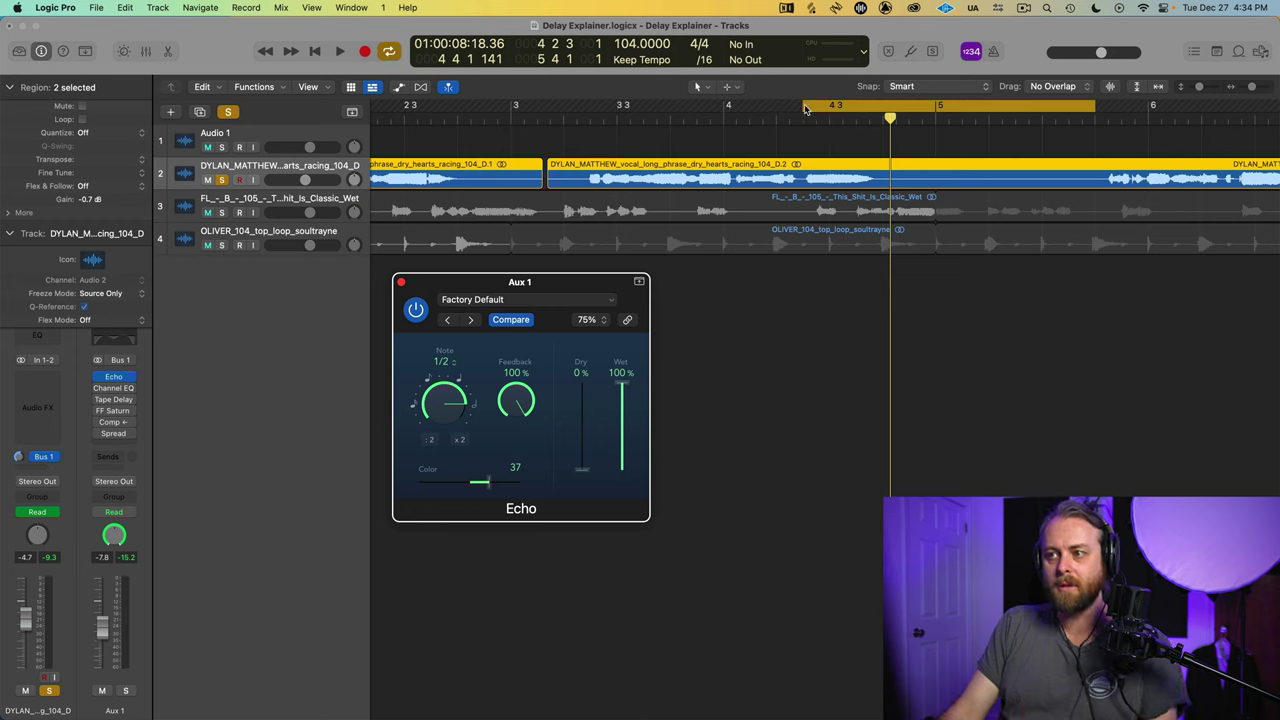
- Move the cycle start back to around bar 3, zoom out and switch Cycle off
drag(805, 108, 582, 108)
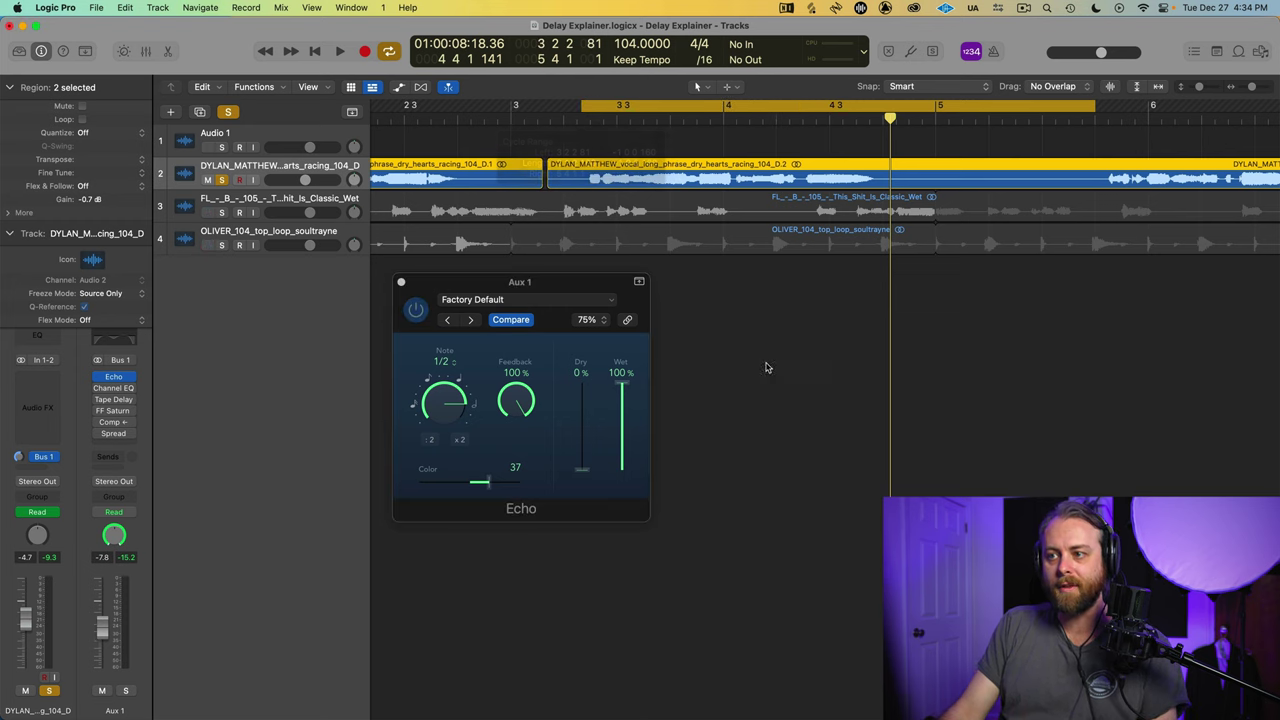
key(super+Left)
key(c)
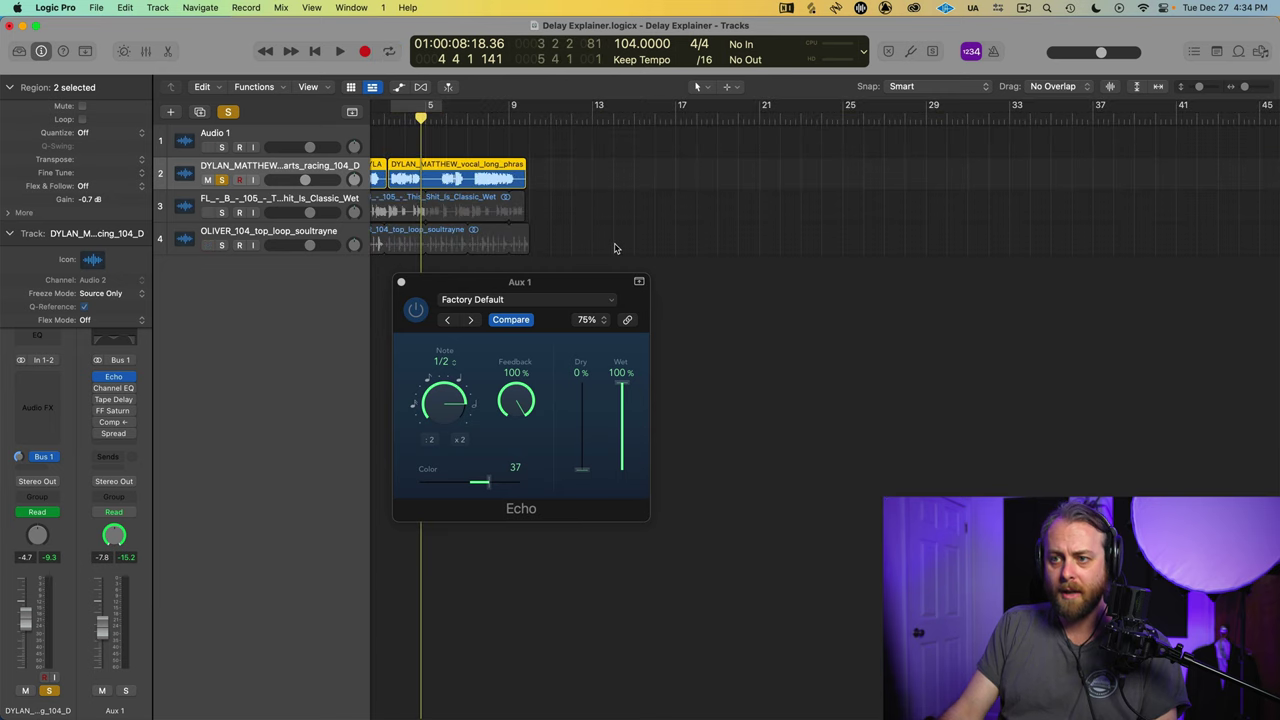
scroll(375, 131, left, 2)
- Play the vocal from the project start, then bypass the Aux 1 Echo
key(Return)
key(space)
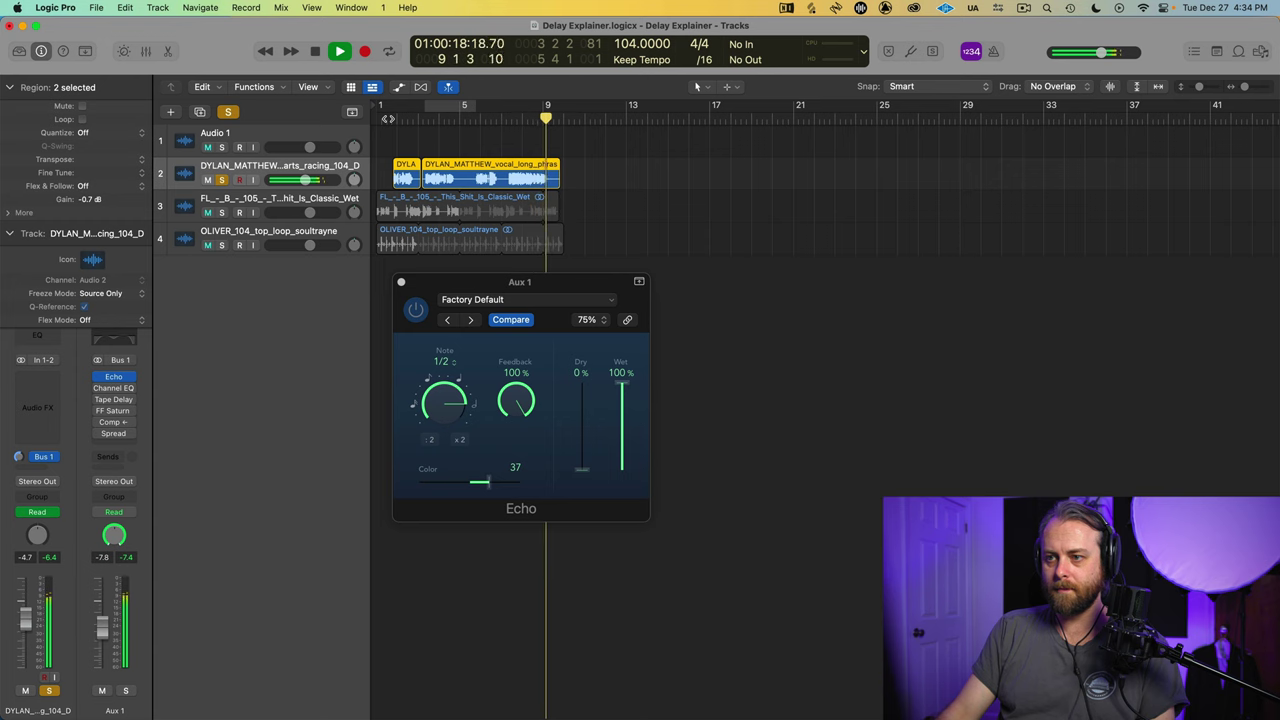
key(space)
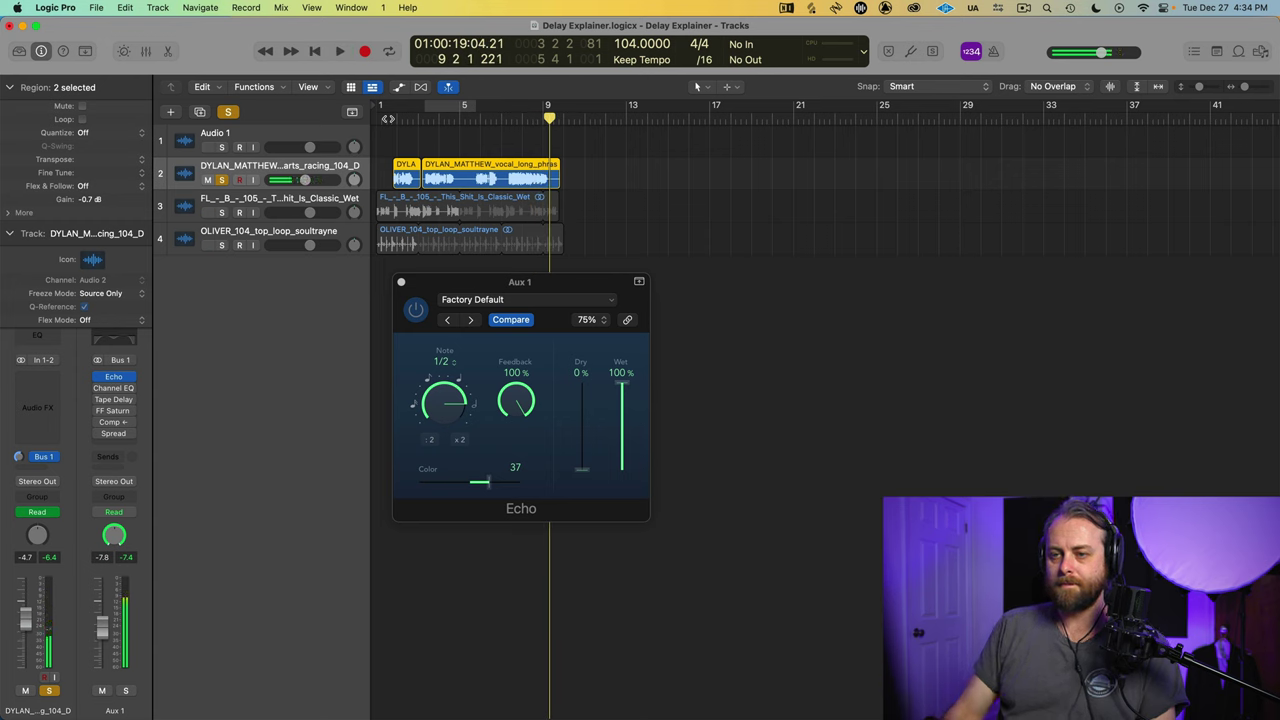
click(413, 312)
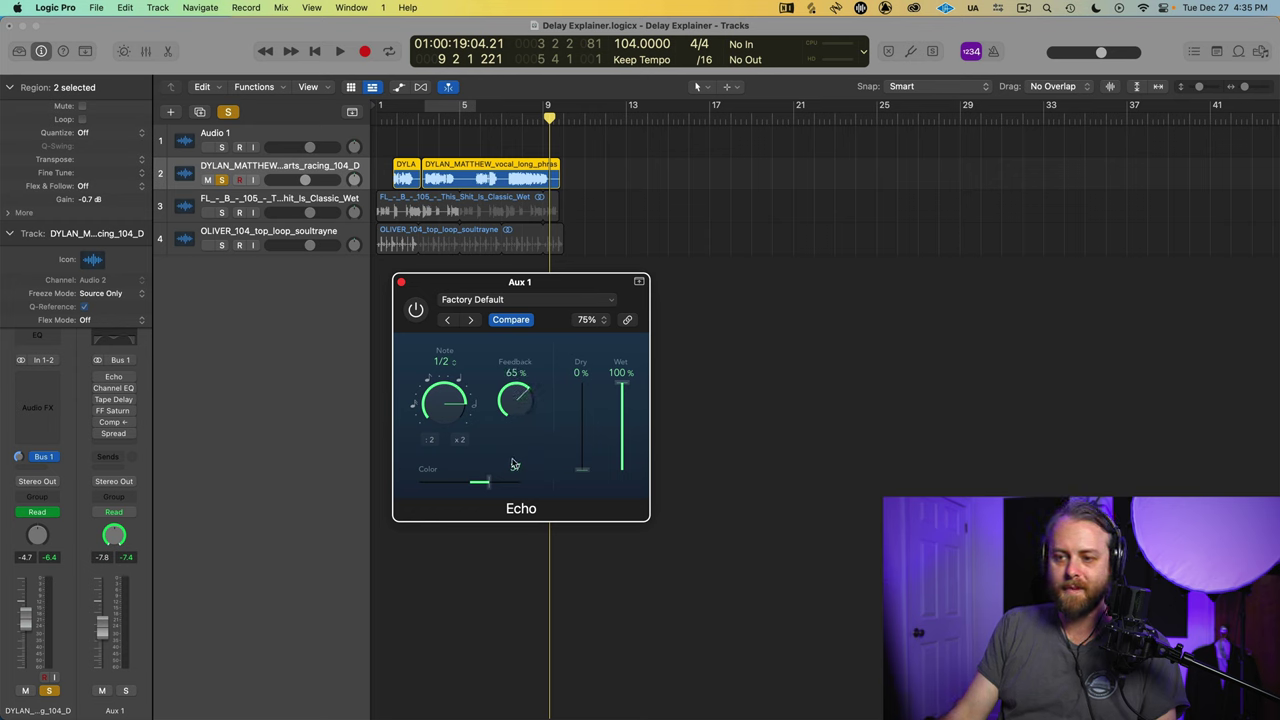
- Reopen the Aux 1 Echo plugin window from its insert slot and position it lower
click(401, 282)
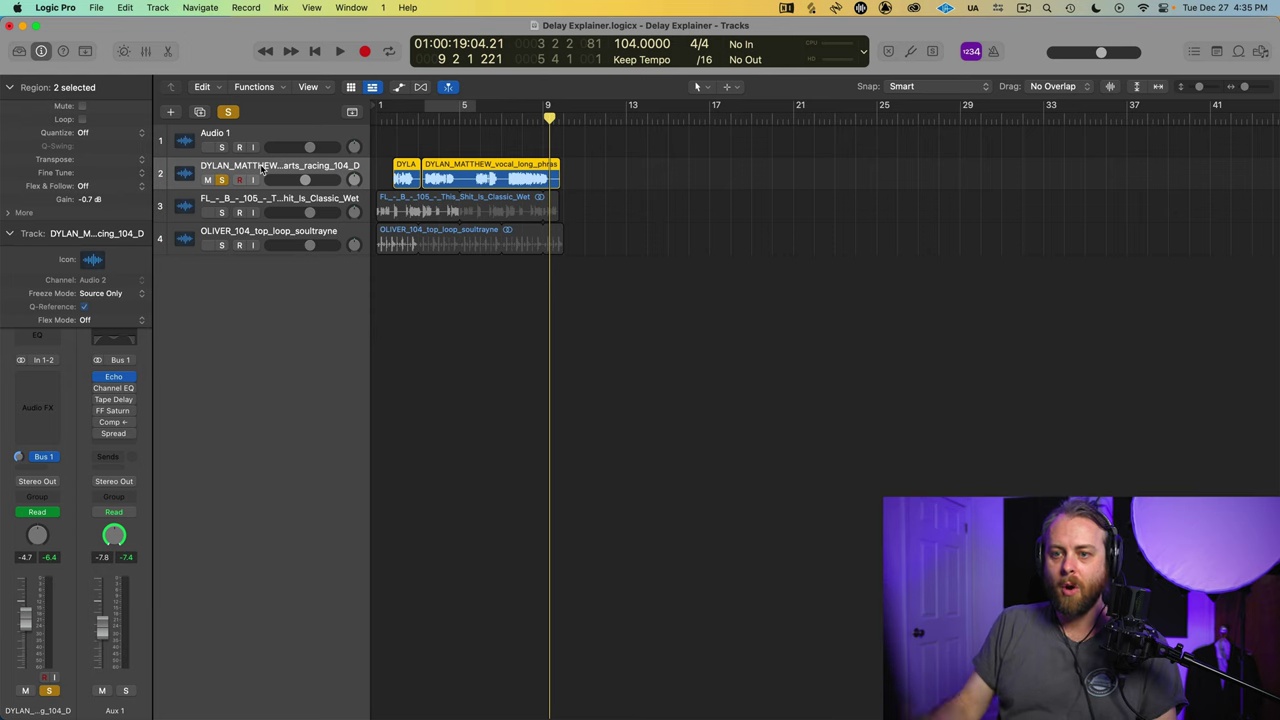
click(114, 377)
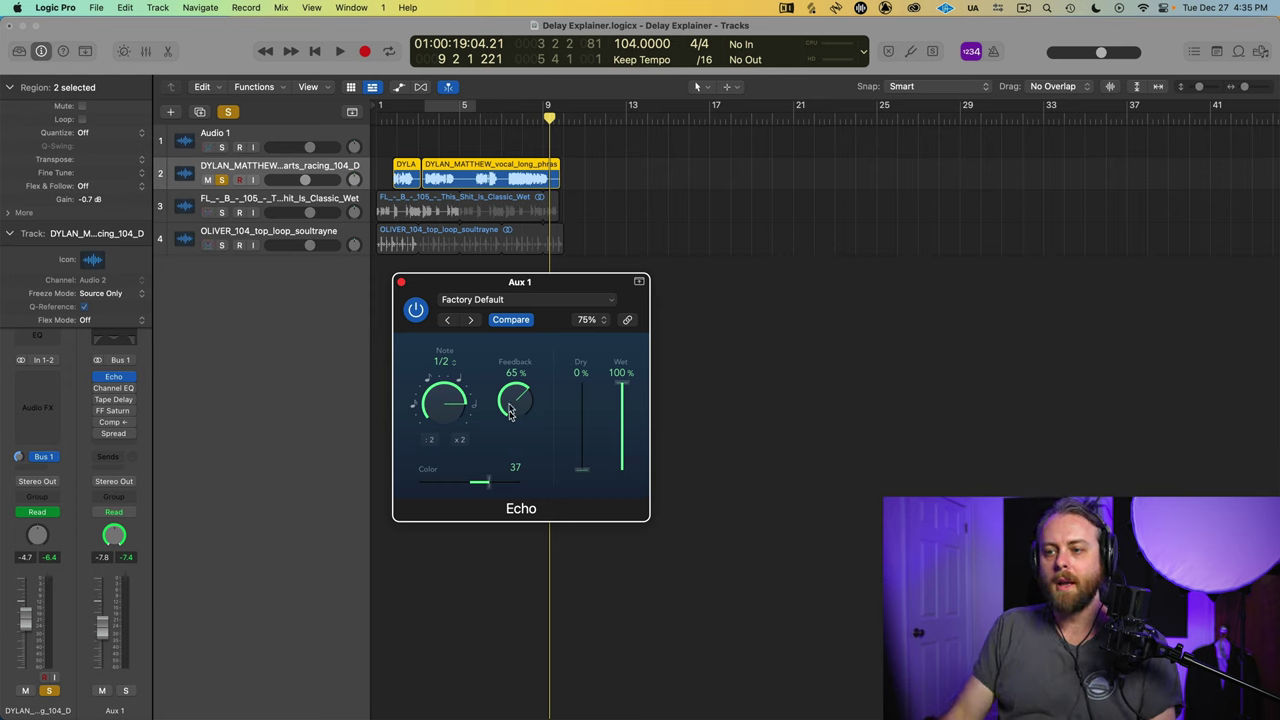
drag(446, 286, 451, 339)
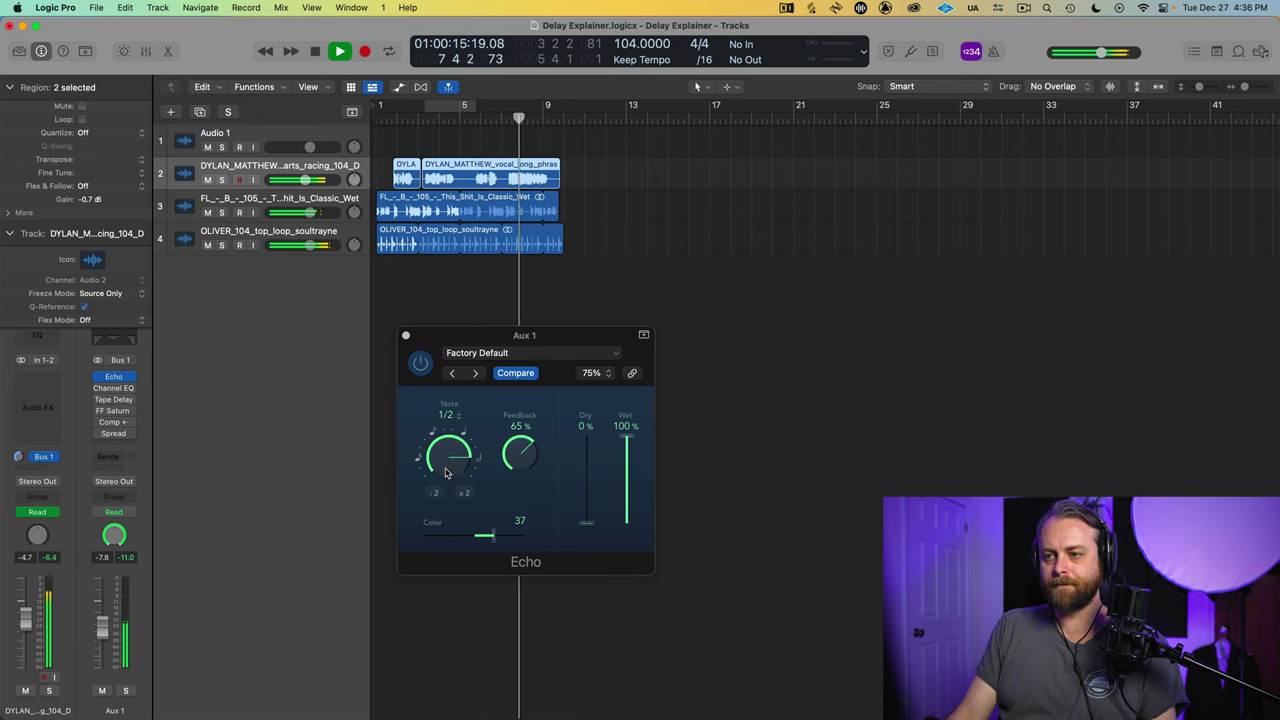
key(space)
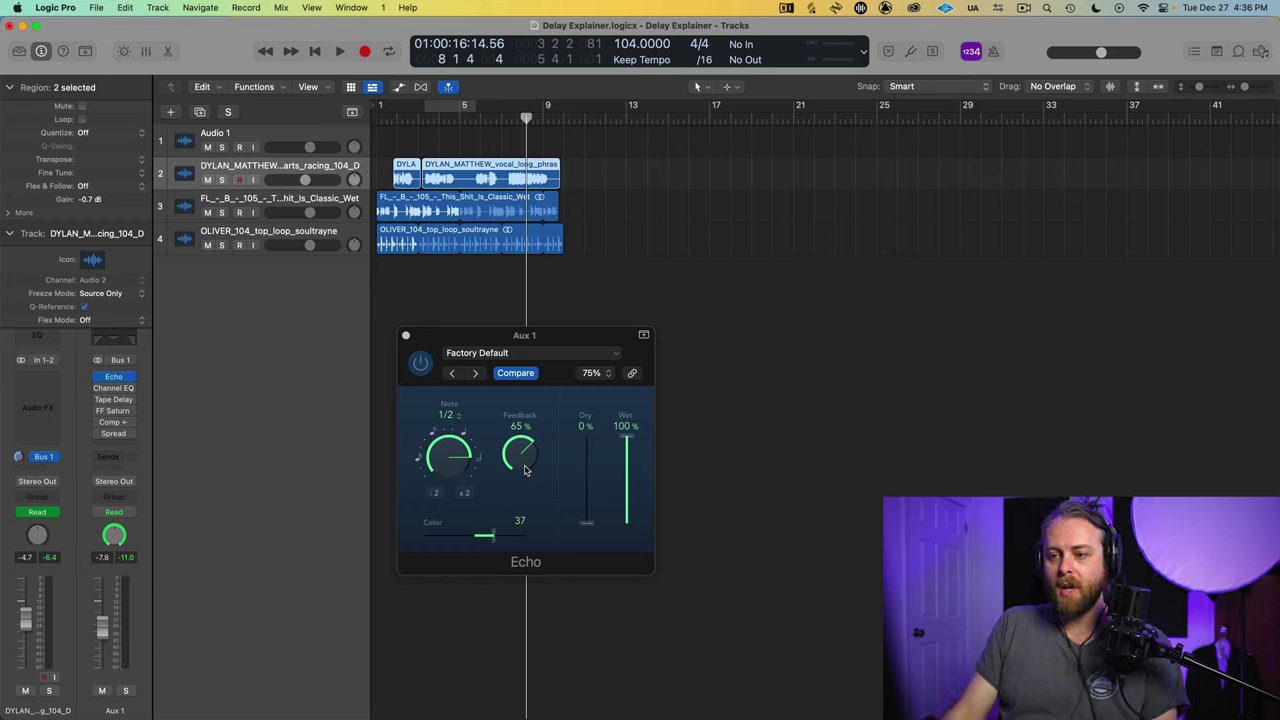
- Shorten the Echo's Note value from 1/2 to 1/4 and play from around bar 4
drag(441, 463, 441, 466)
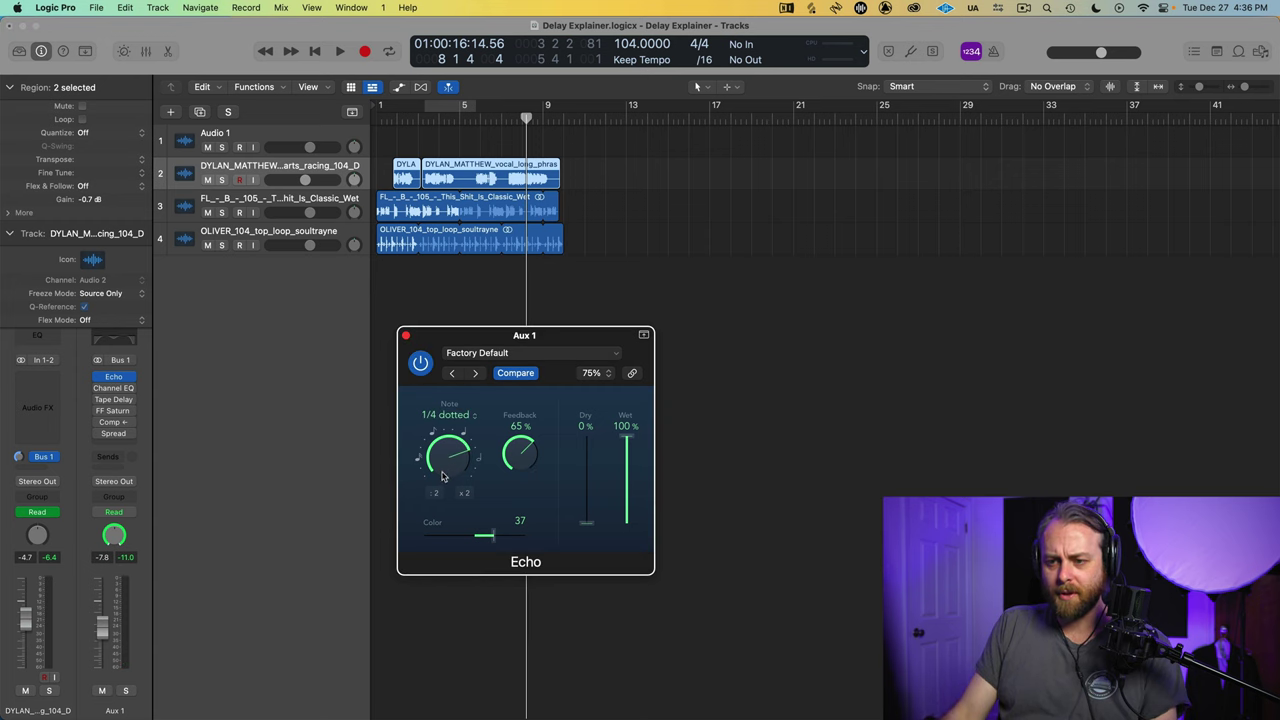
click(445, 121)
key(space)
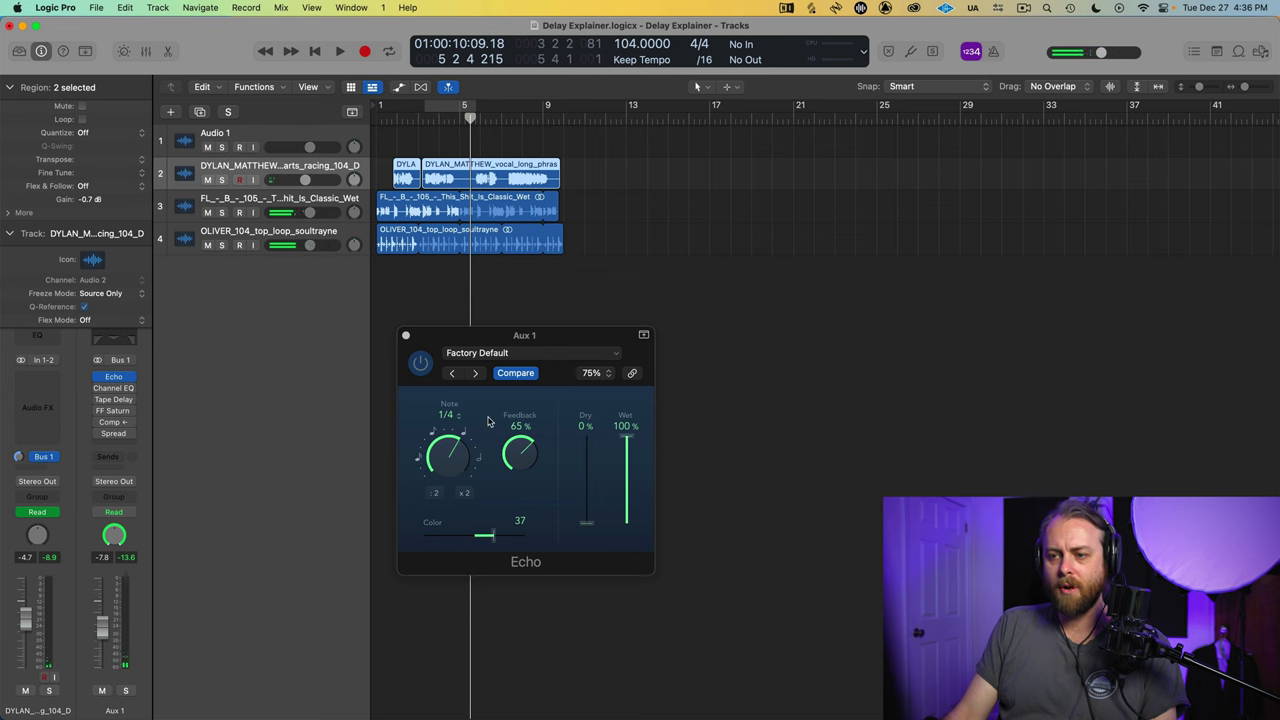
- Show automation lanes on all tracks and move the Echo window aside from the vocal track
key(a)
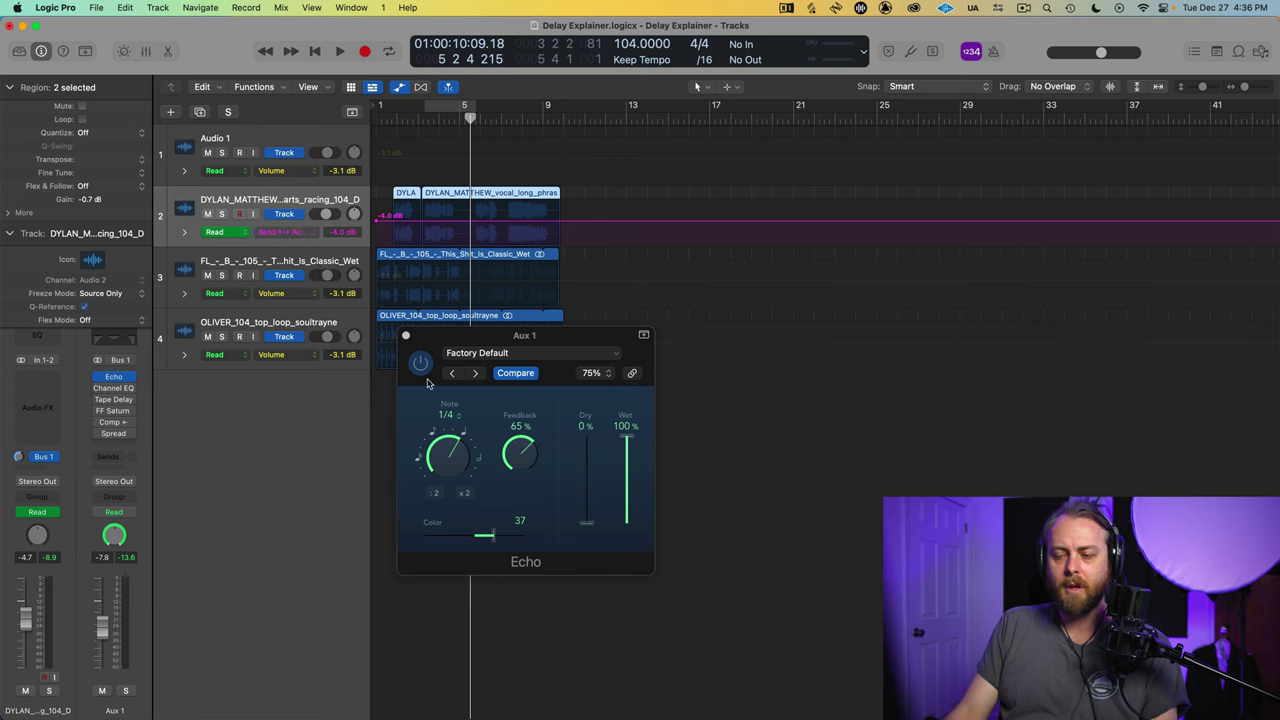
drag(444, 343, 687, 344)
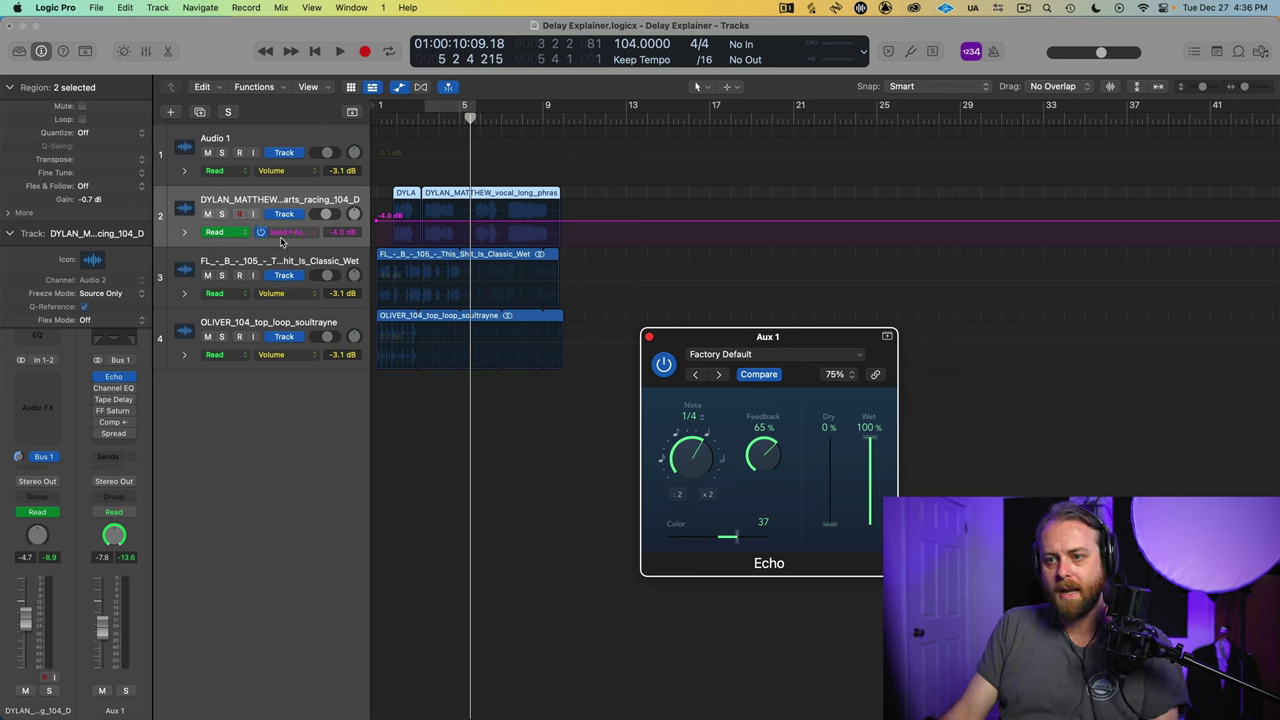
mouse_move(305, 240)
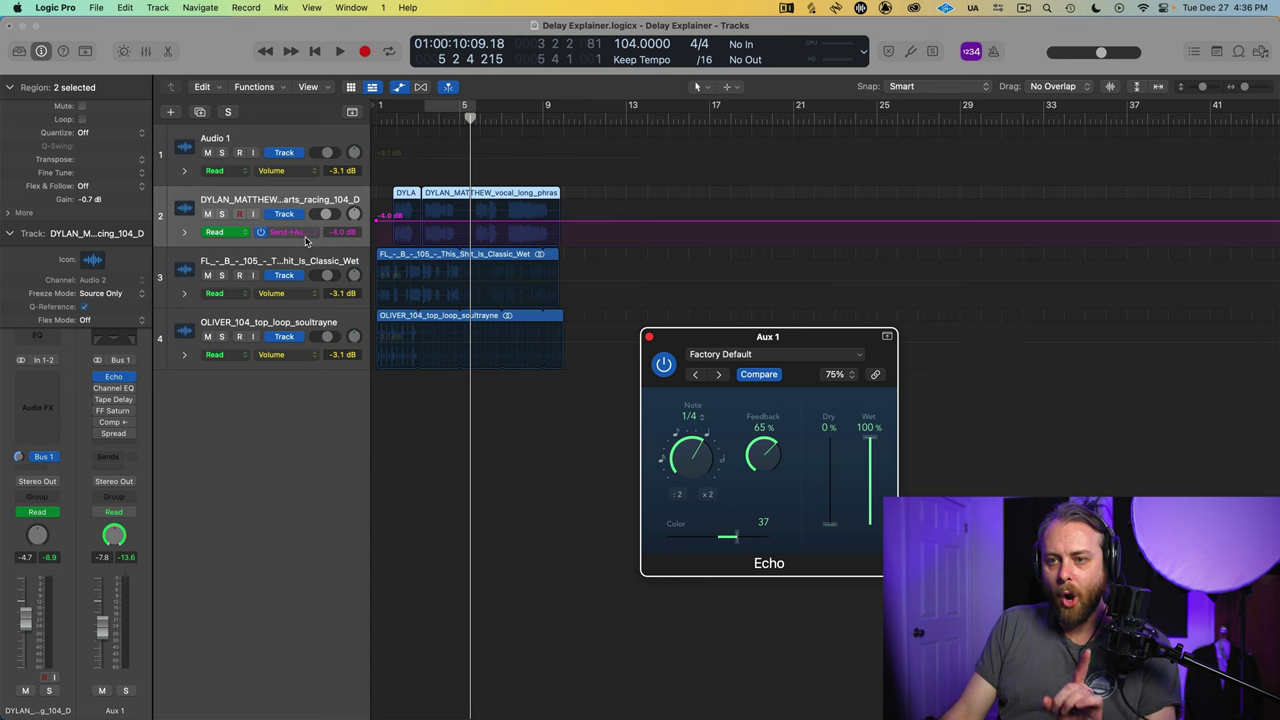
- Choose Main > Send 1 → Aux 1 > Absolute as the vocal track's automation parameter
click(300, 232)
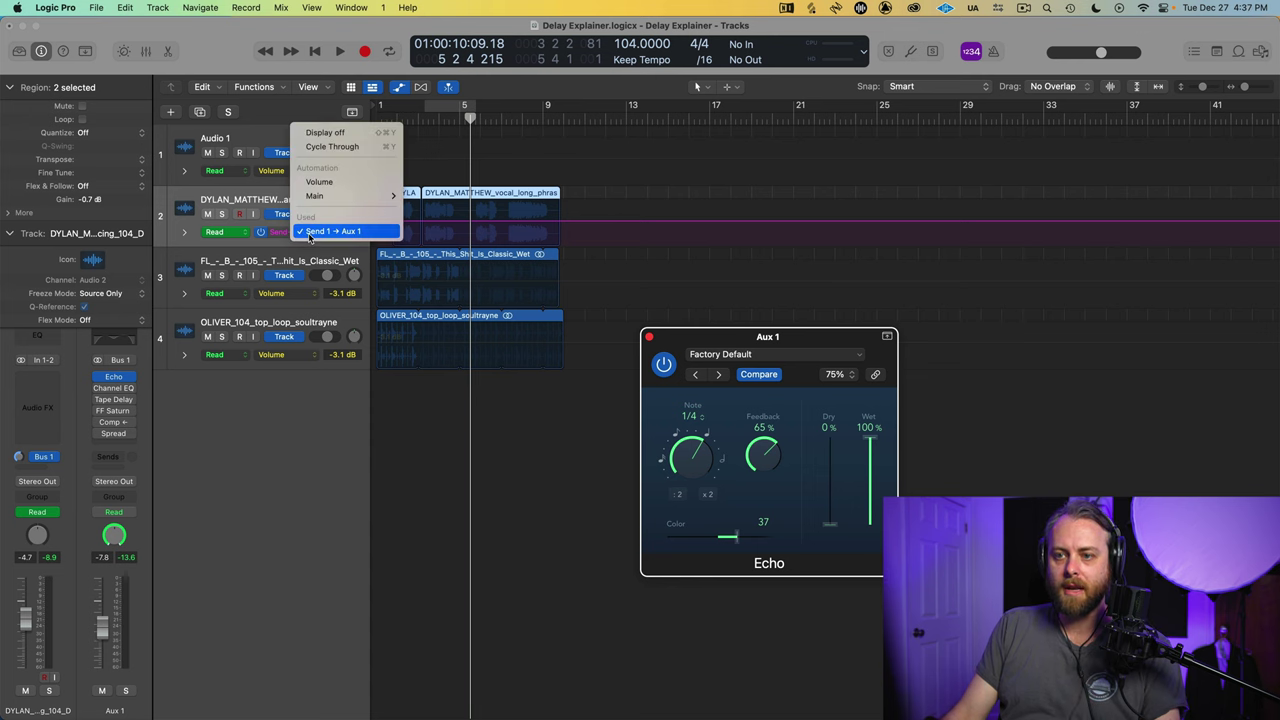
mouse_move(323, 201)
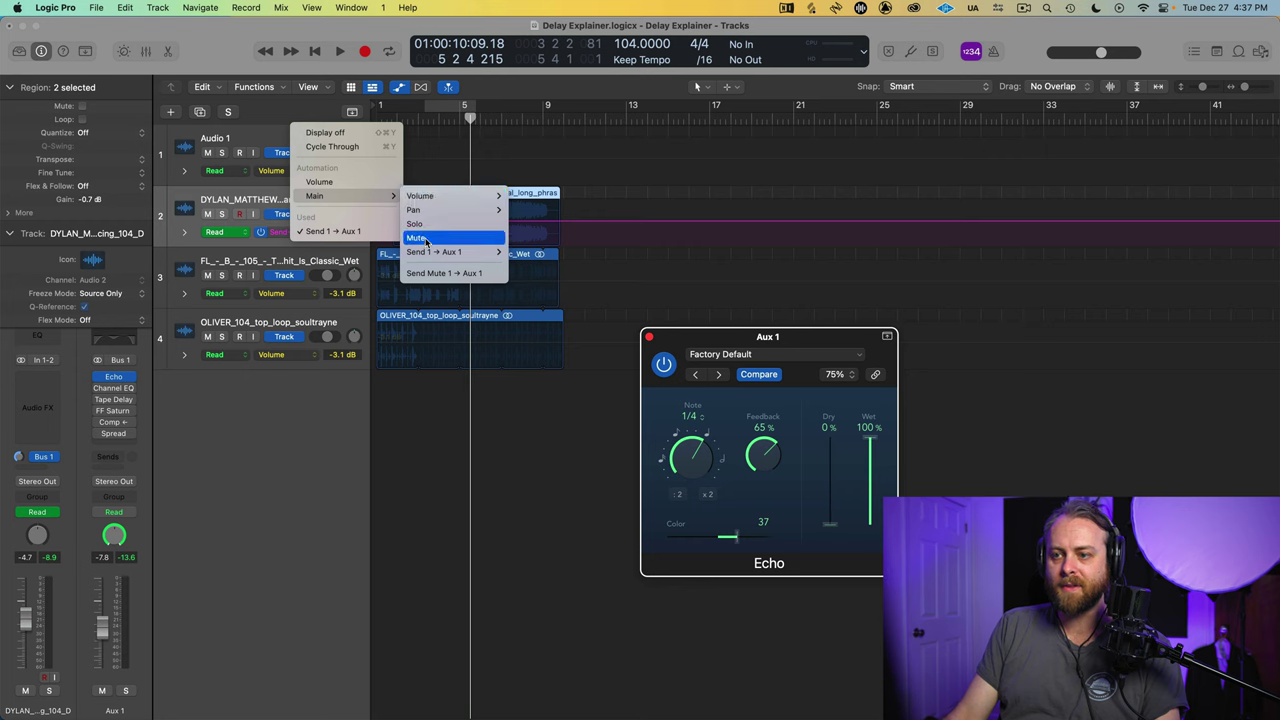
mouse_move(429, 255)
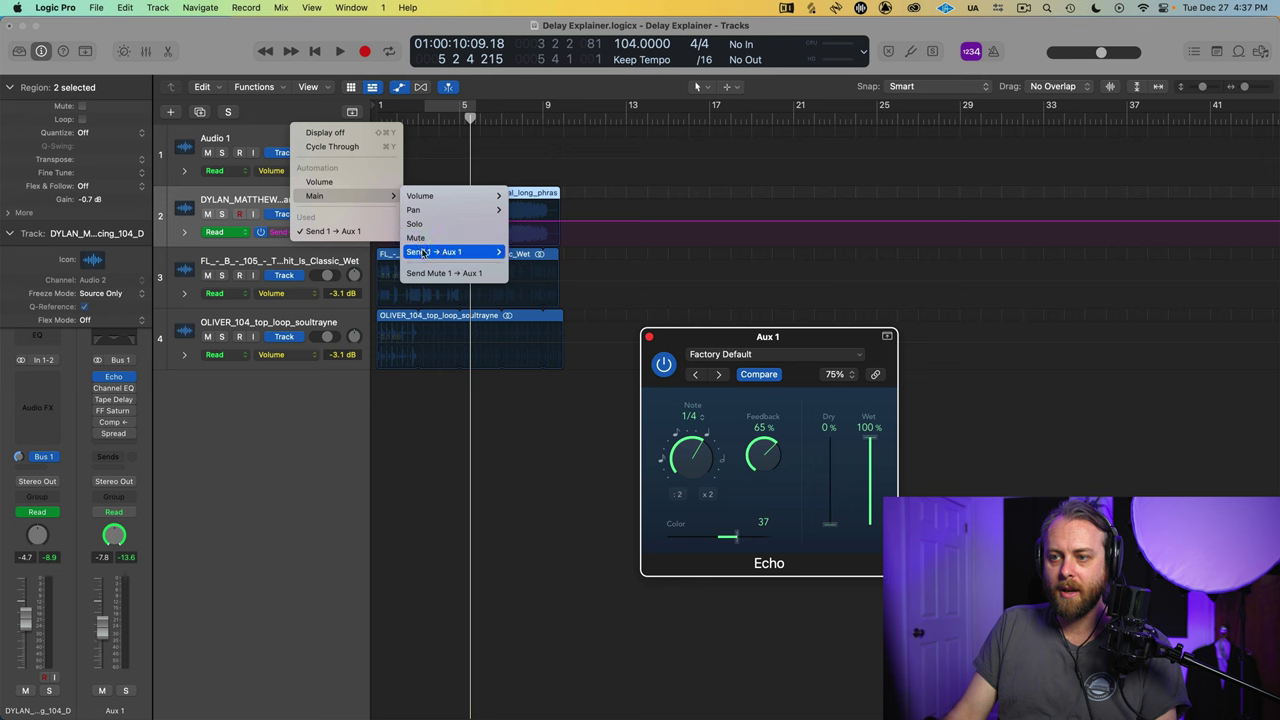
click(527, 252)
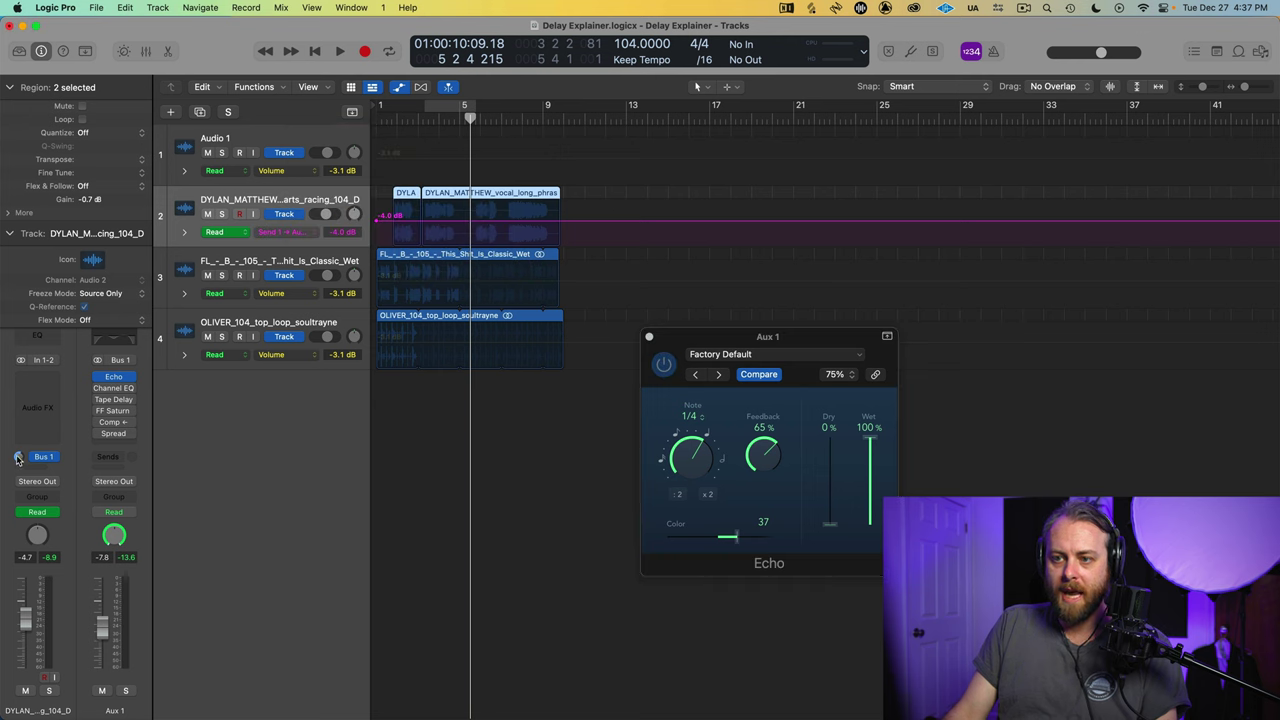
- Raise the vocal's echo send to about 4.6 dB and audition it from the project start
drag(17, 459, 24, 555)
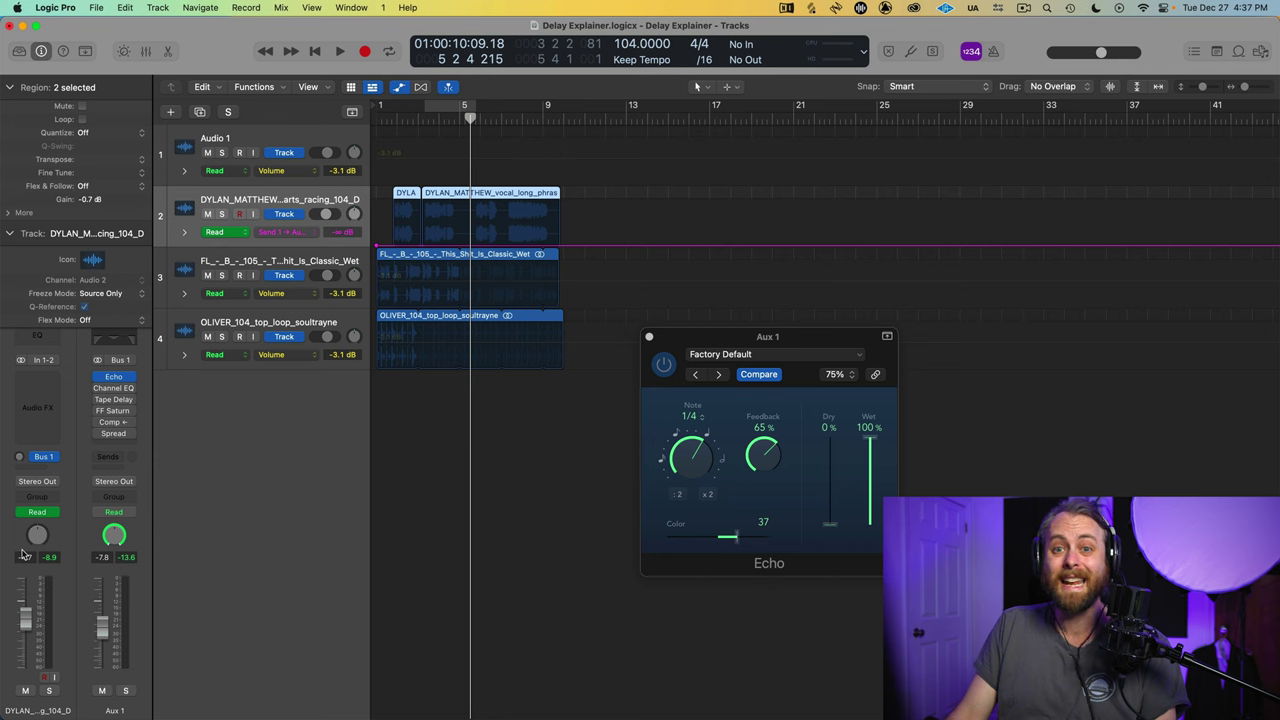
drag(24, 555, 10, 374)
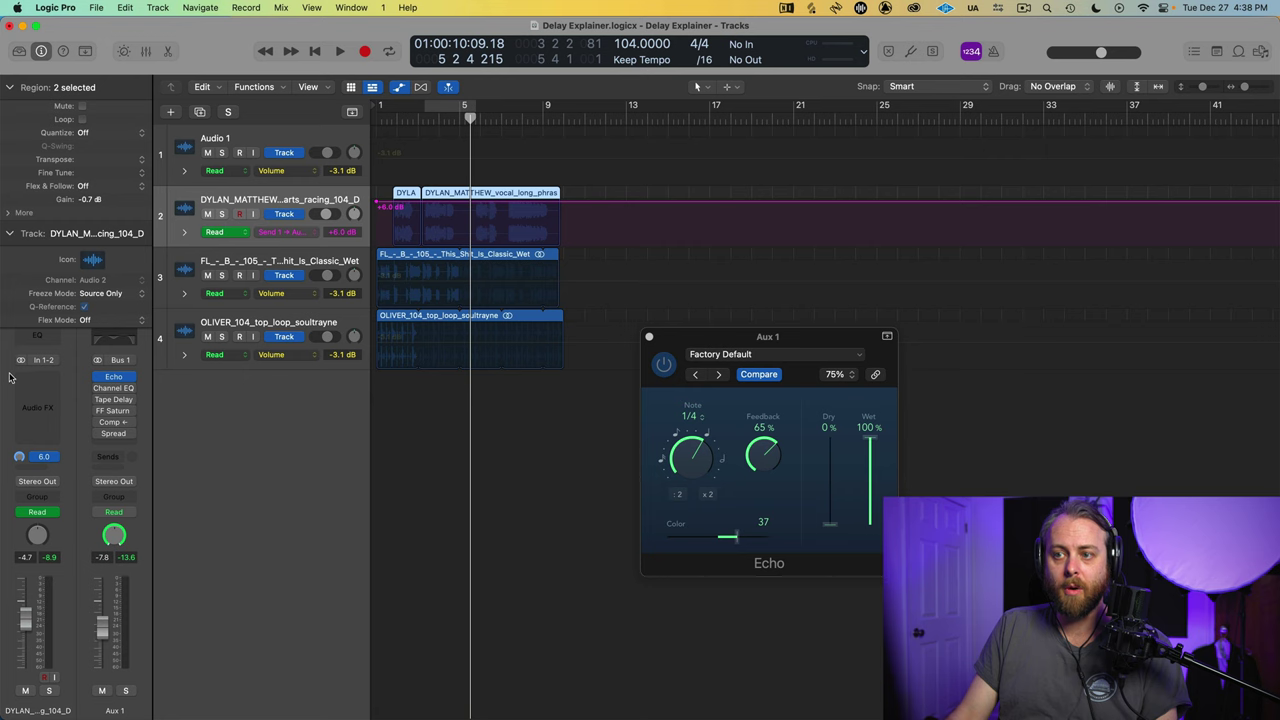
key(Return)
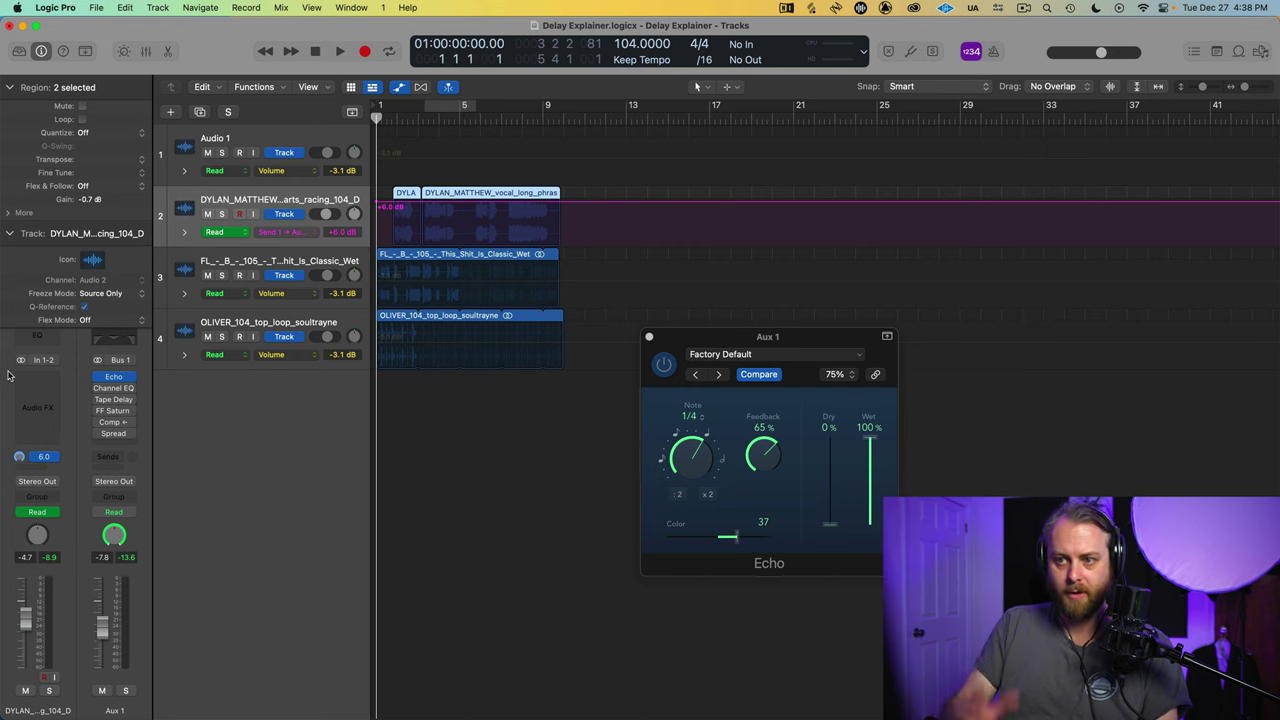
key(space)
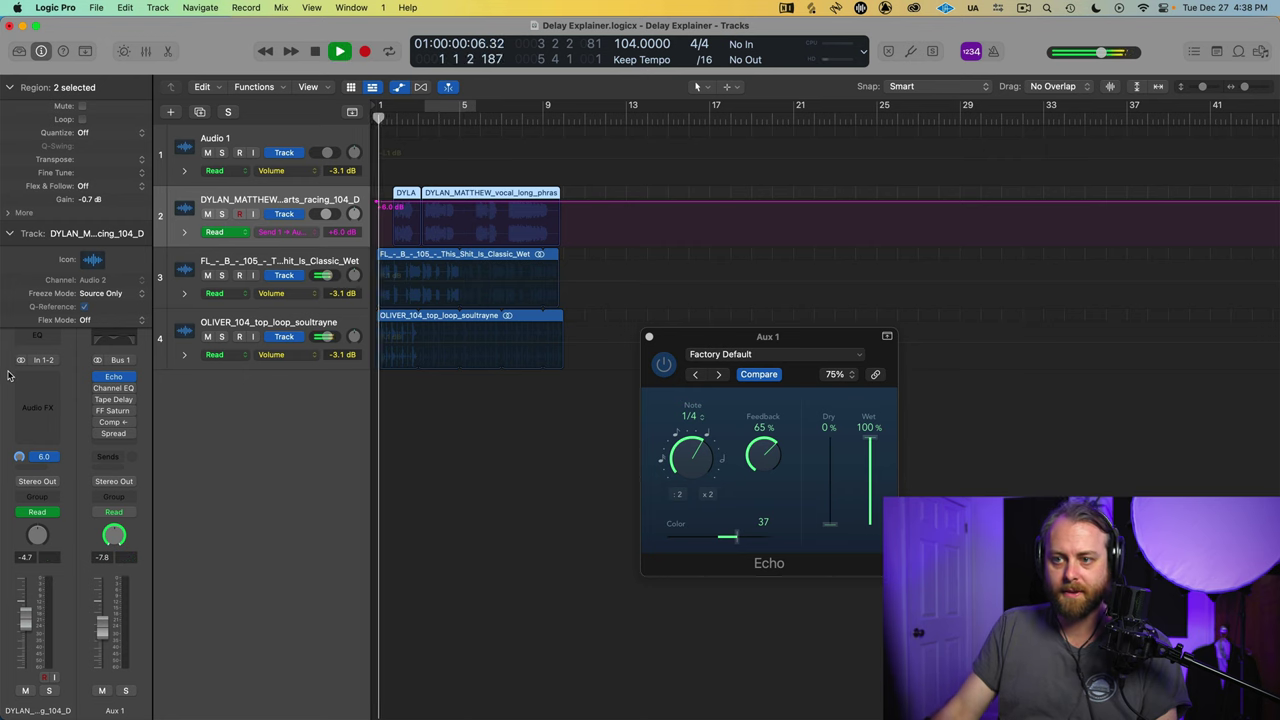
key(space)
- Pull the vocal's echo send back down to −∞ dB and zoom the timeline in
click(19, 457)
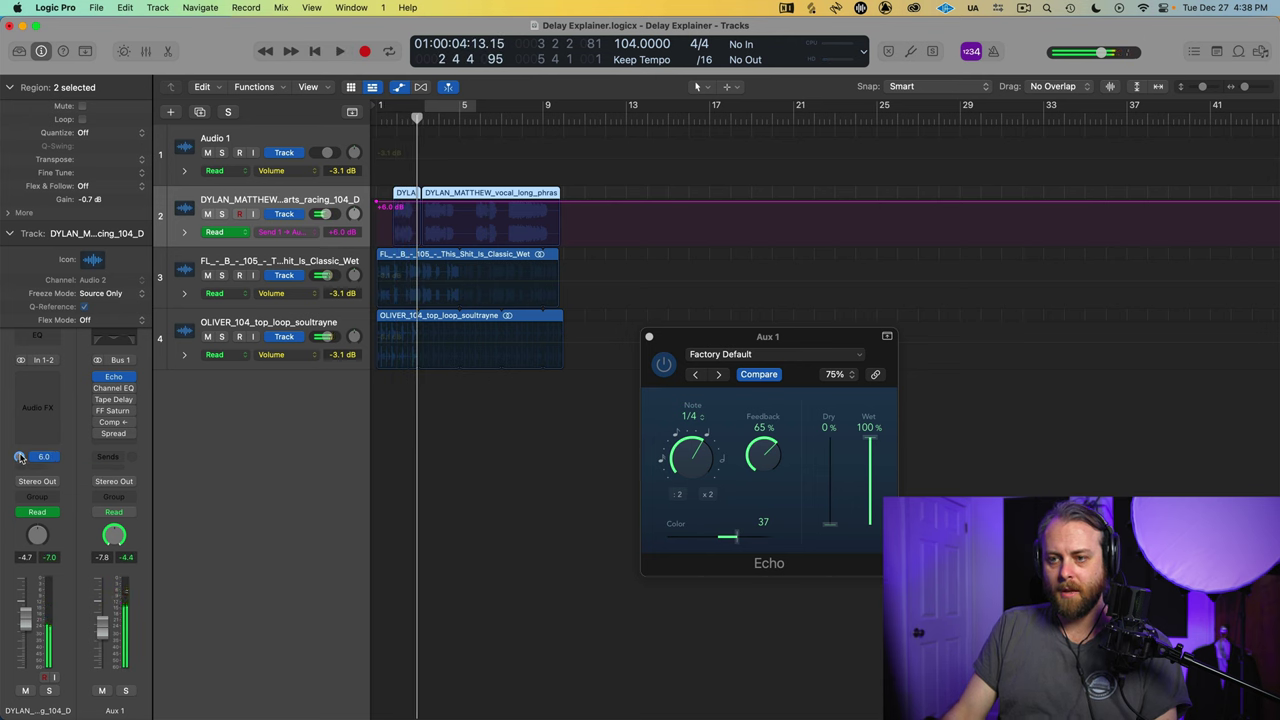
drag(19, 457, 17, 596)
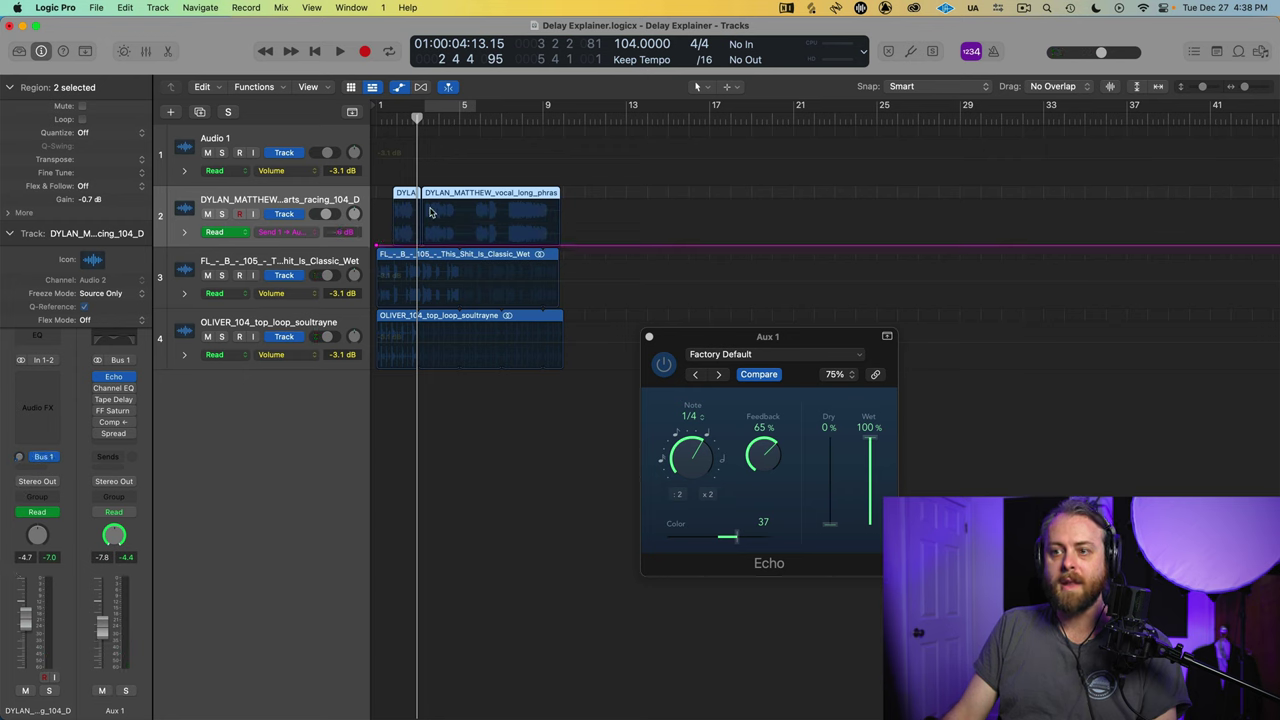
key(super+Right)
key(super+Right)
key(super+Right)
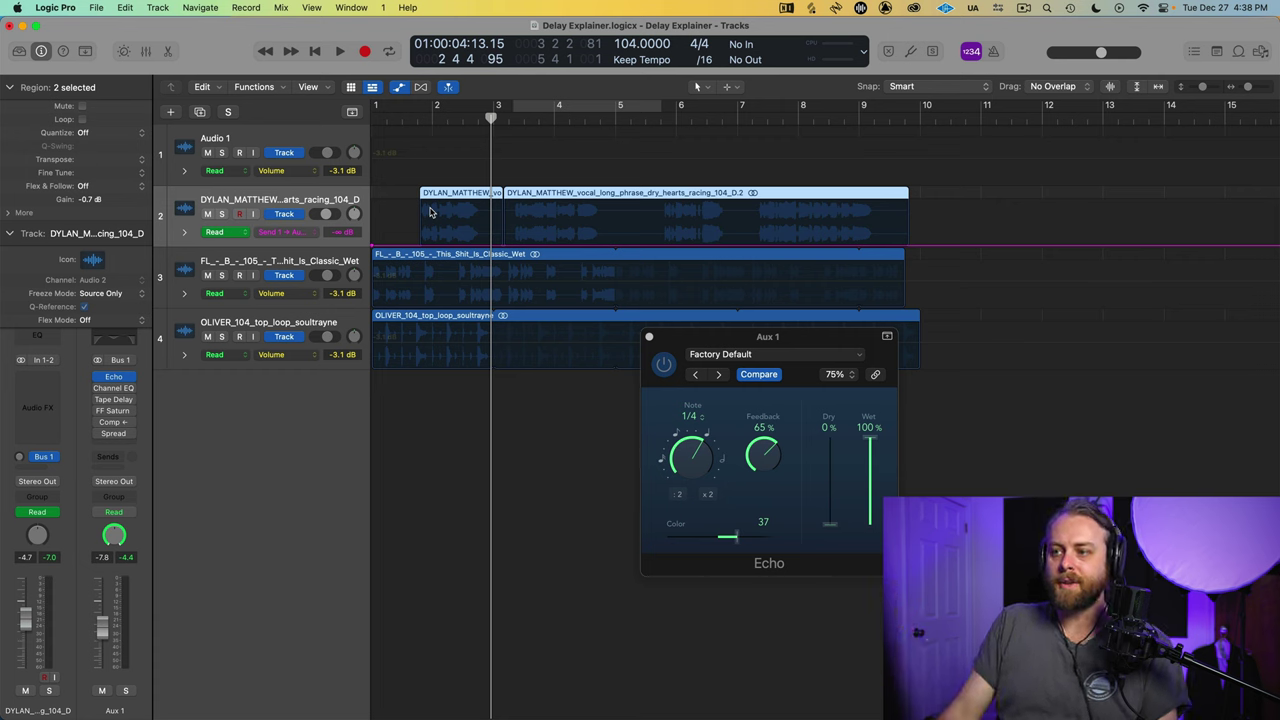
- Keep Marquee as the secondary tool and zoom in on bars 2–6 of the vocal
click(732, 87)
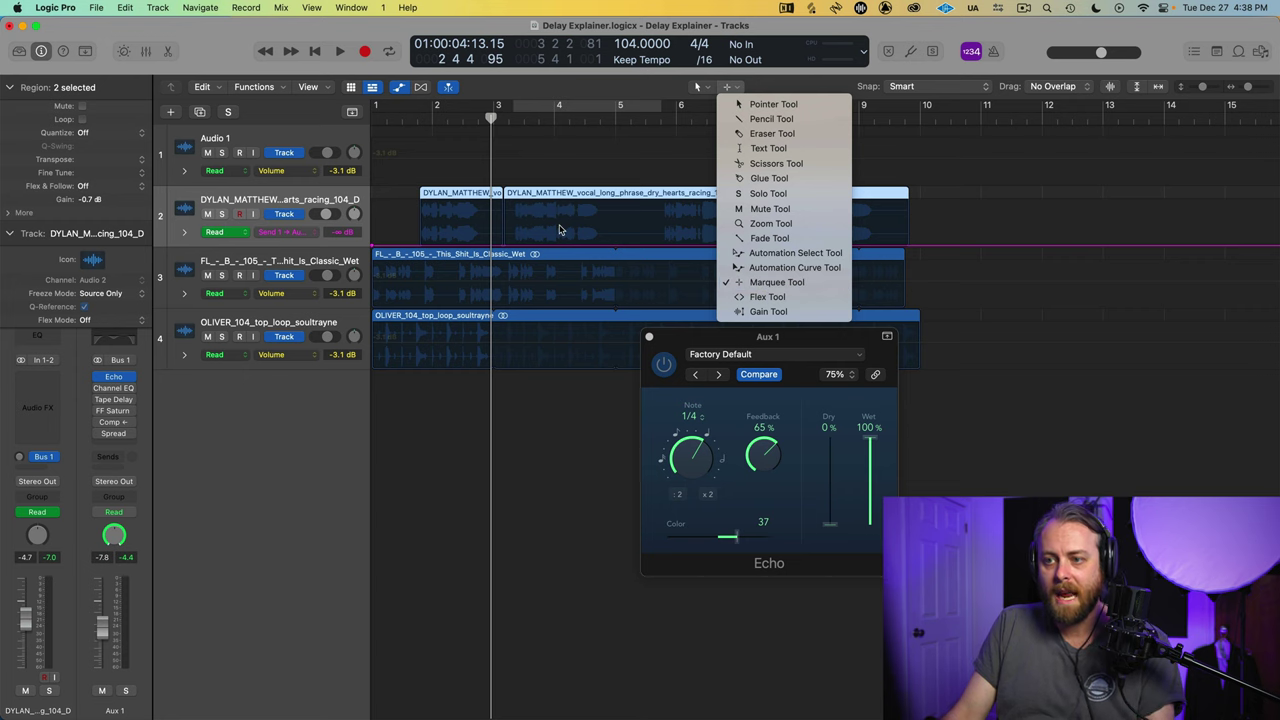
click(445, 228)
key(super+Right)
key(super+Right)
key(super+Right)
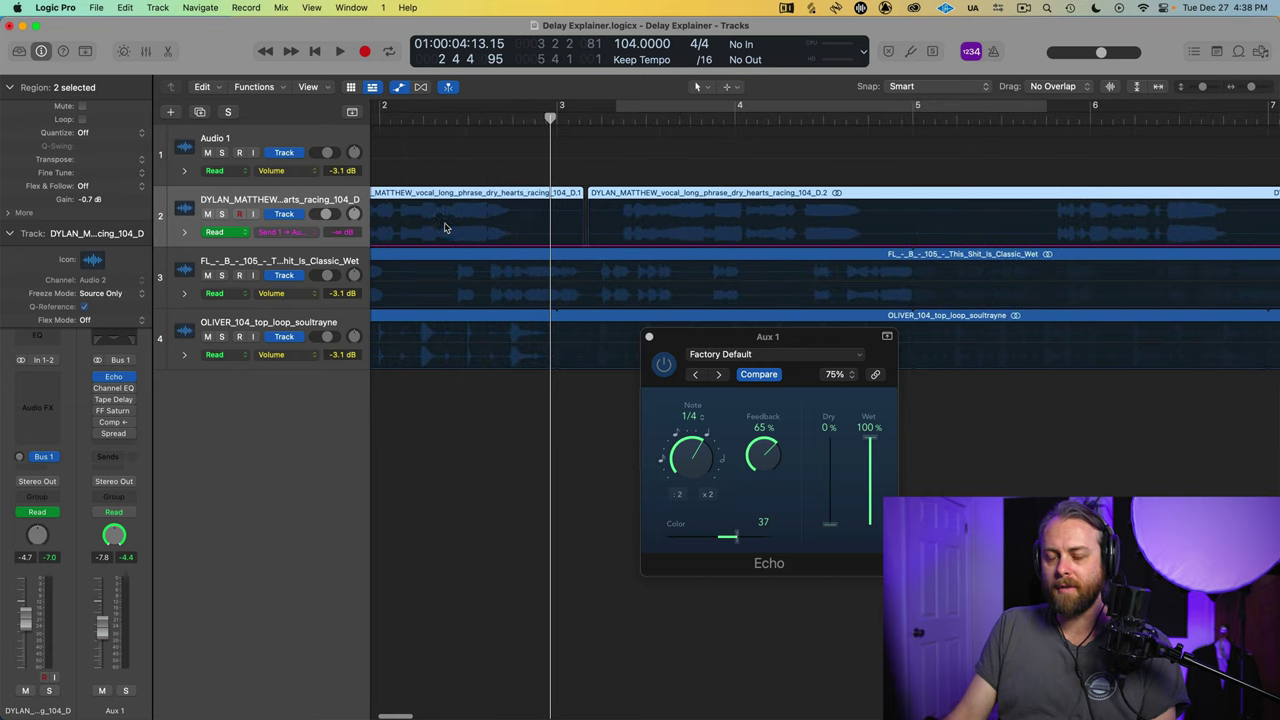
scroll(462, 219, left, 1)
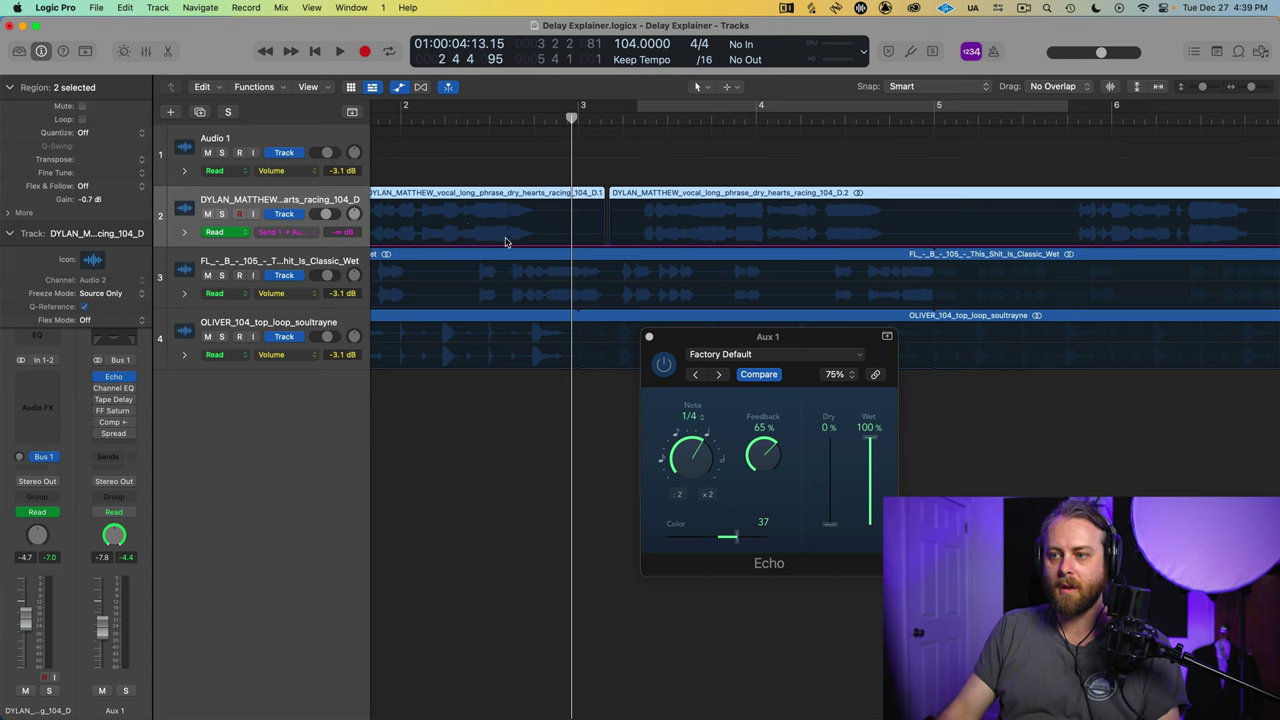
- Deselect the vocal regions and audition the phrase starting at bar 2
click(491, 220)
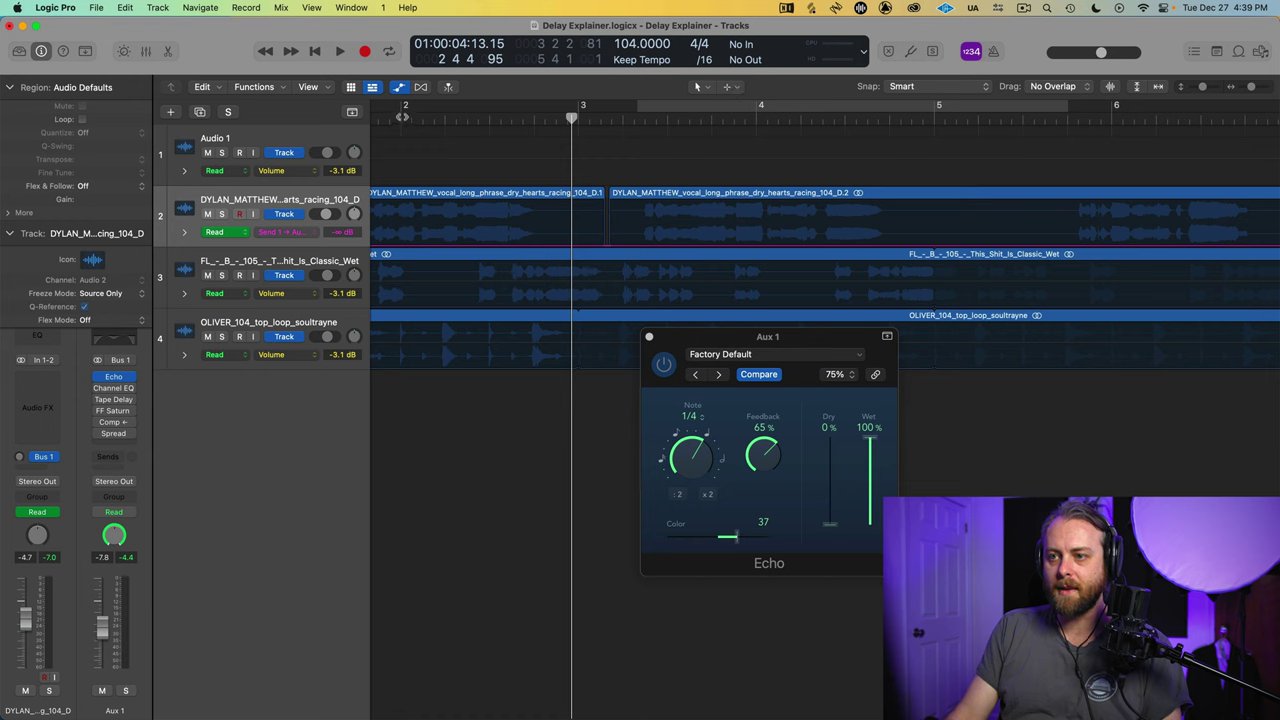
click(402, 116)
key(space)
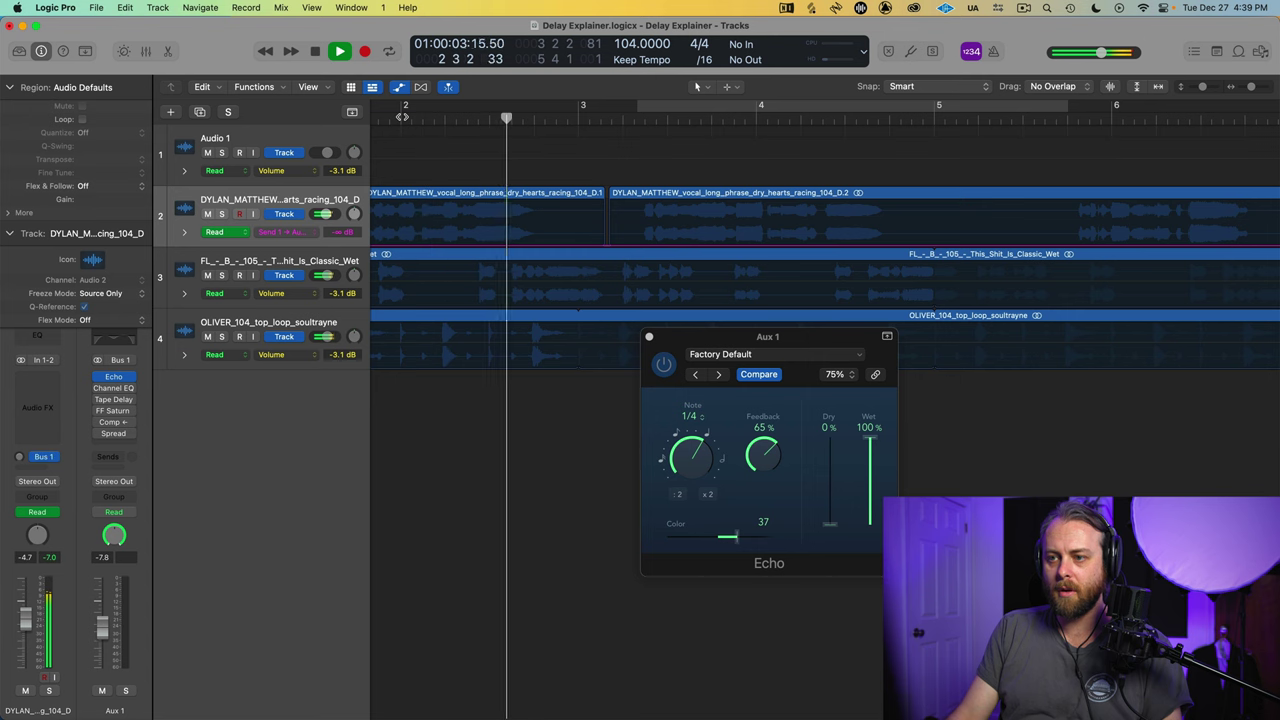
key(space)
click(476, 119)
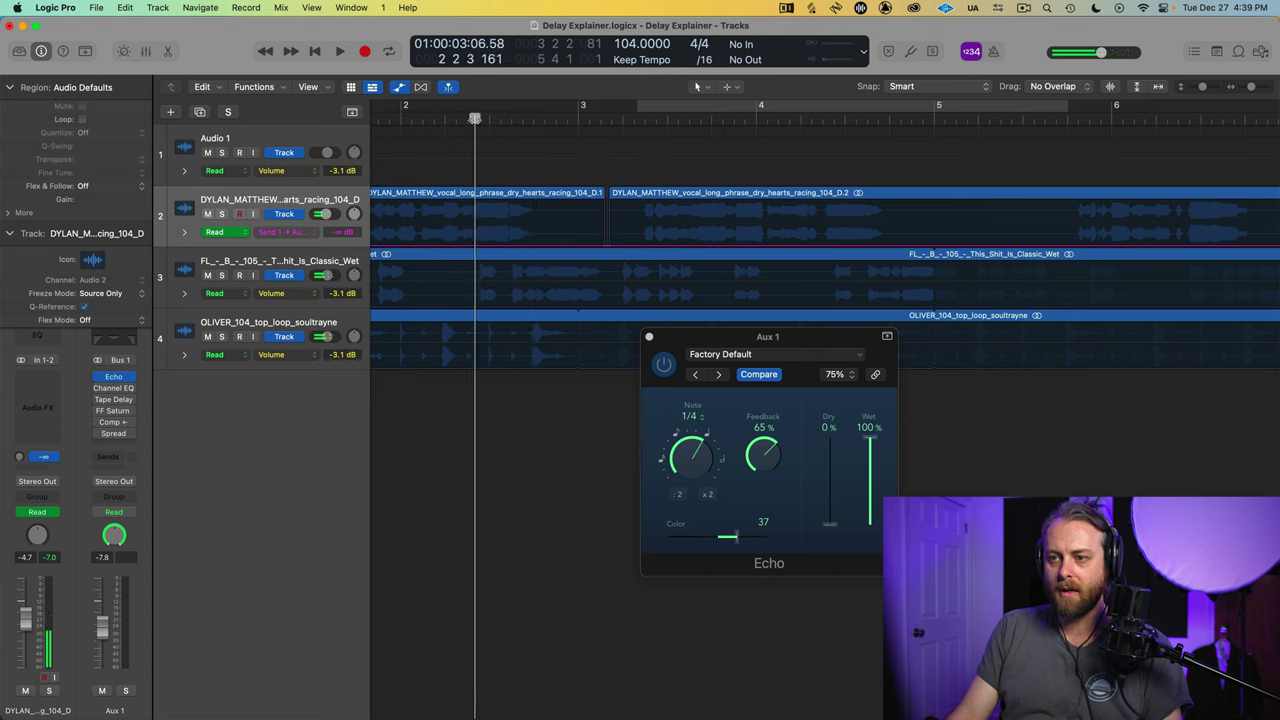
key(space)
key(space)
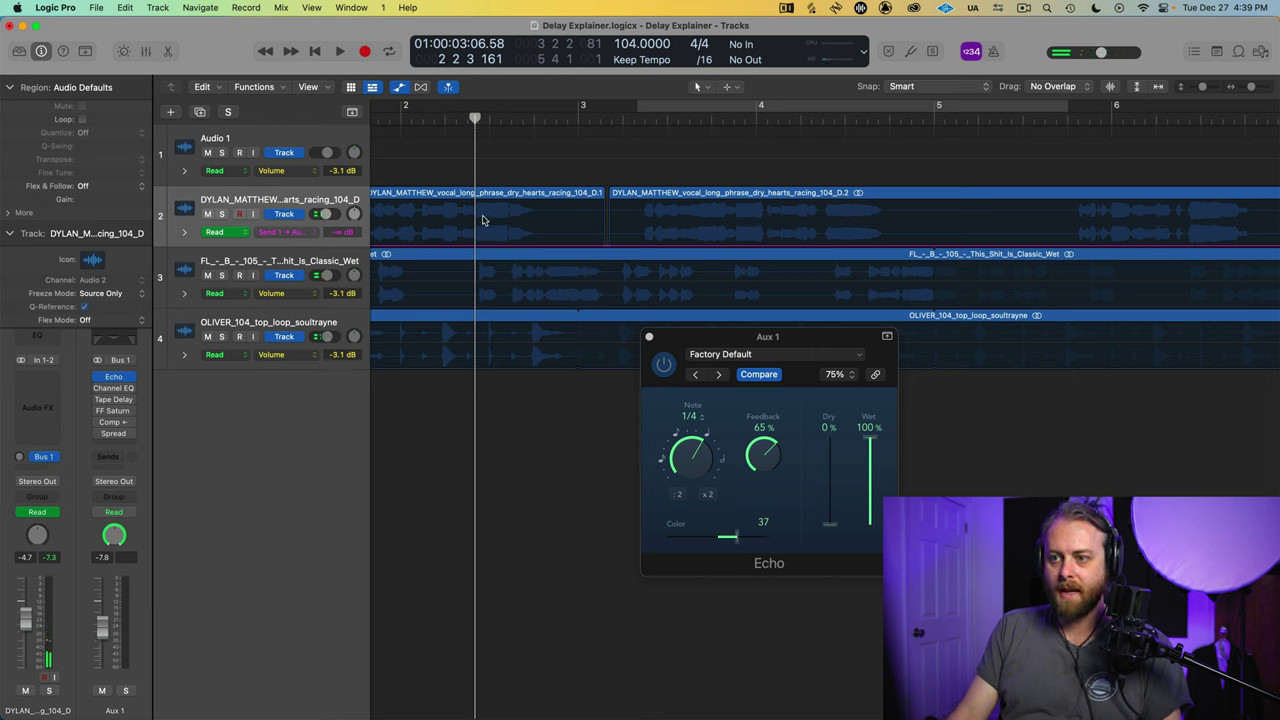
- Marquee-select a short range near bar 2 and write a −6.3 dB echo-send throw there
mouse_move(475, 217)
mouse_down()
mouse_move(535, 225)
mouse_move(496, 227)
mouse_up()
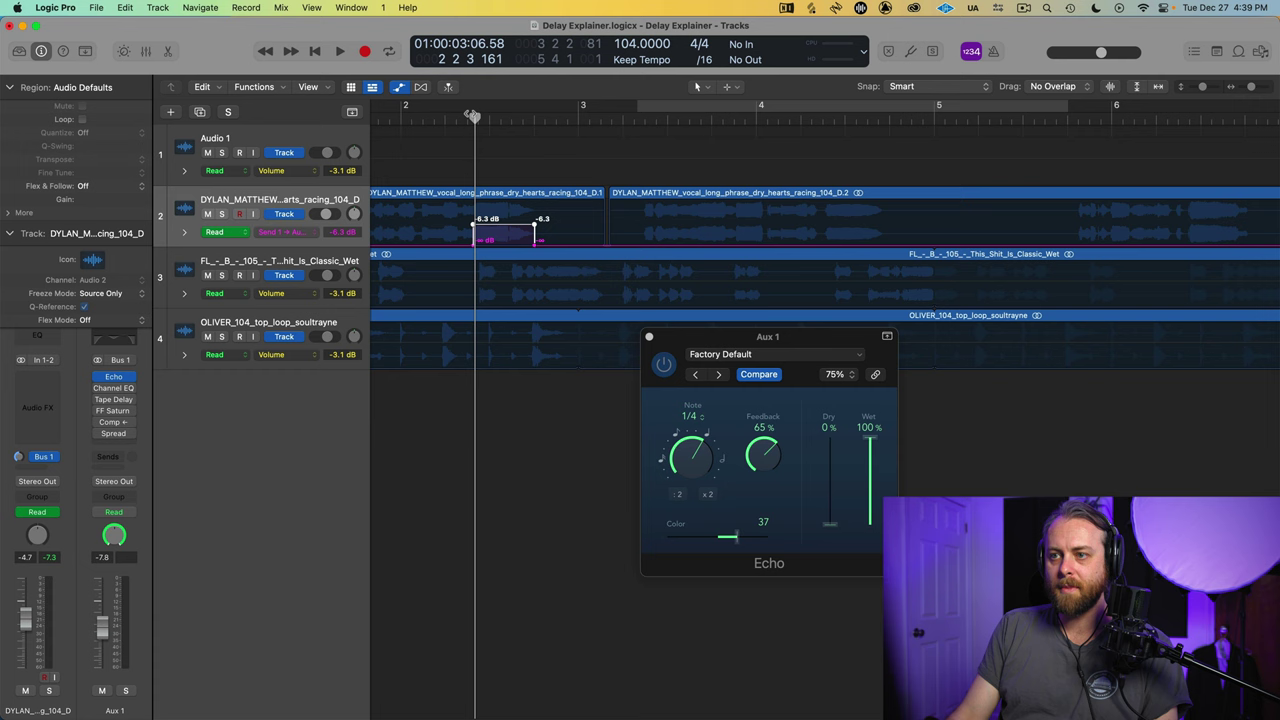
key(shift+comma)
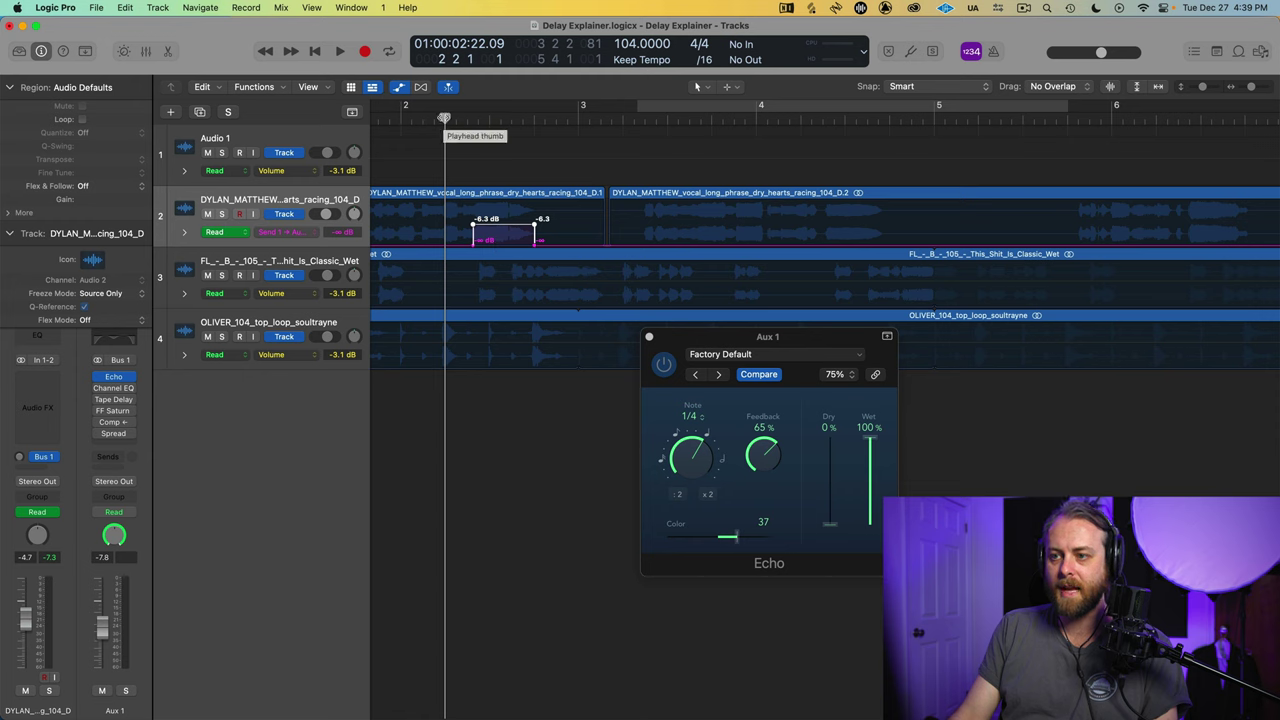
drag(444, 118, 494, 118)
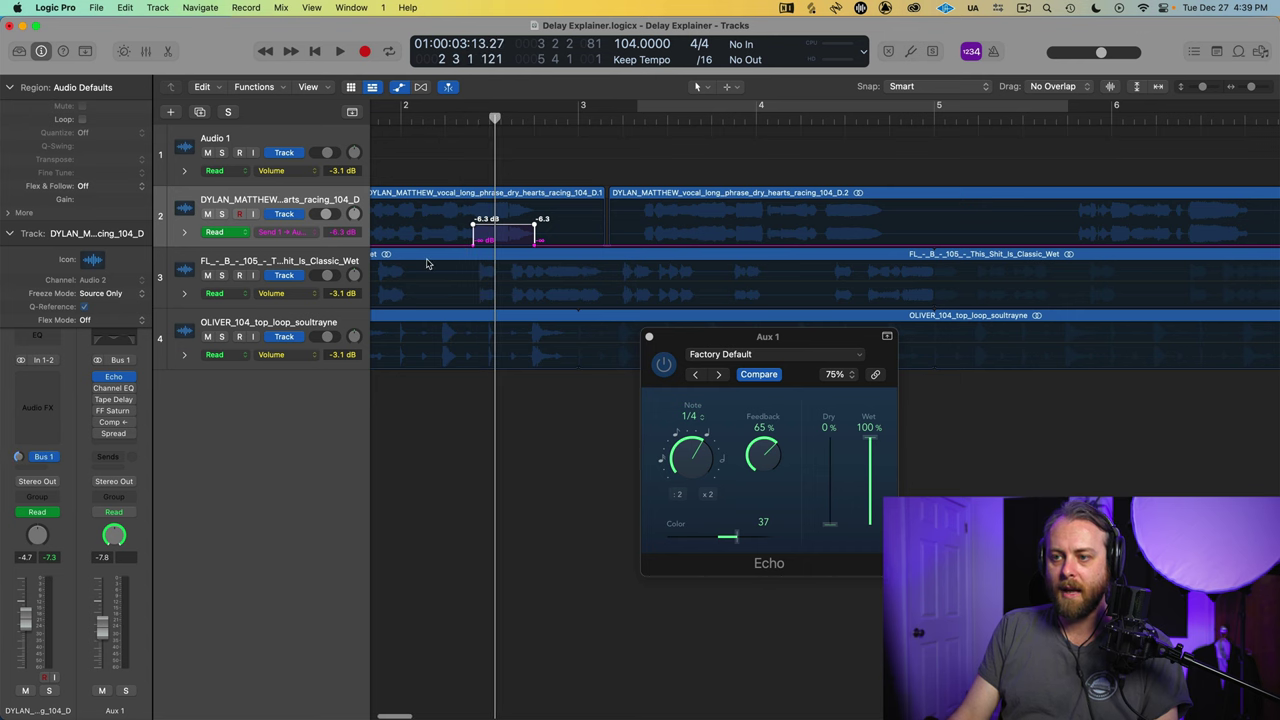
key(super+Left)
key(ctrl+s)
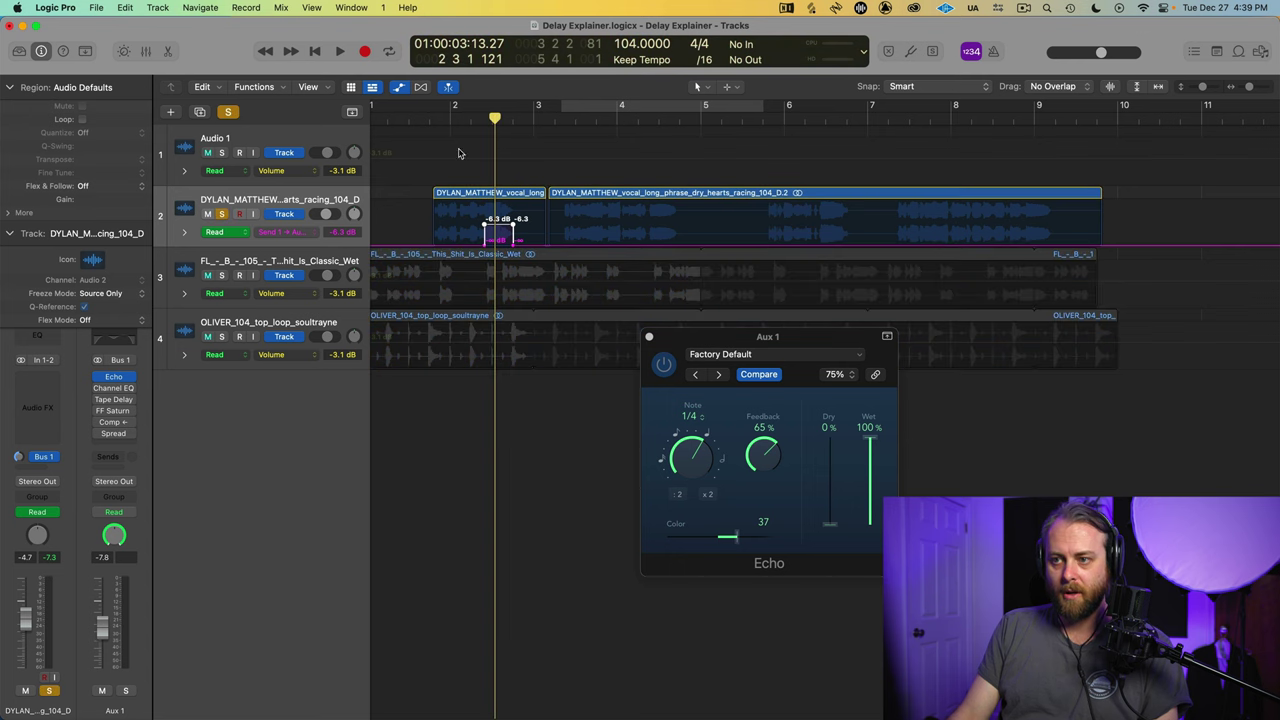
click(410, 118)
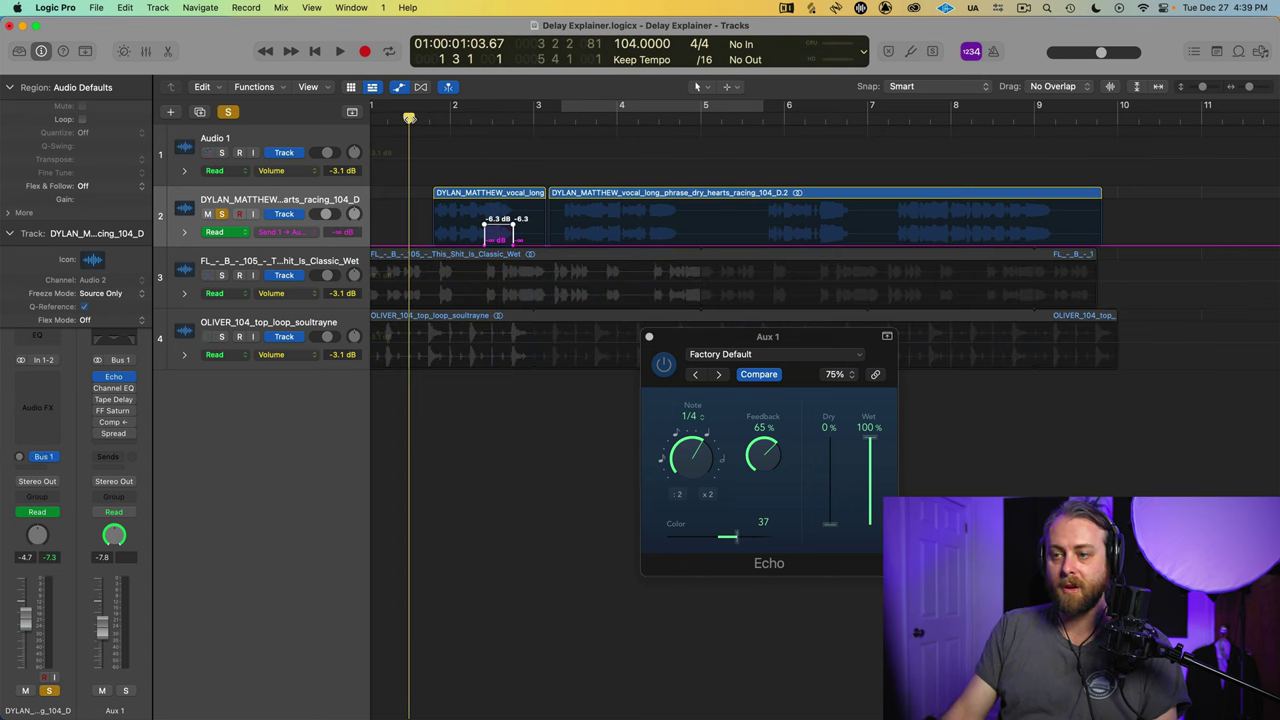
key(space)
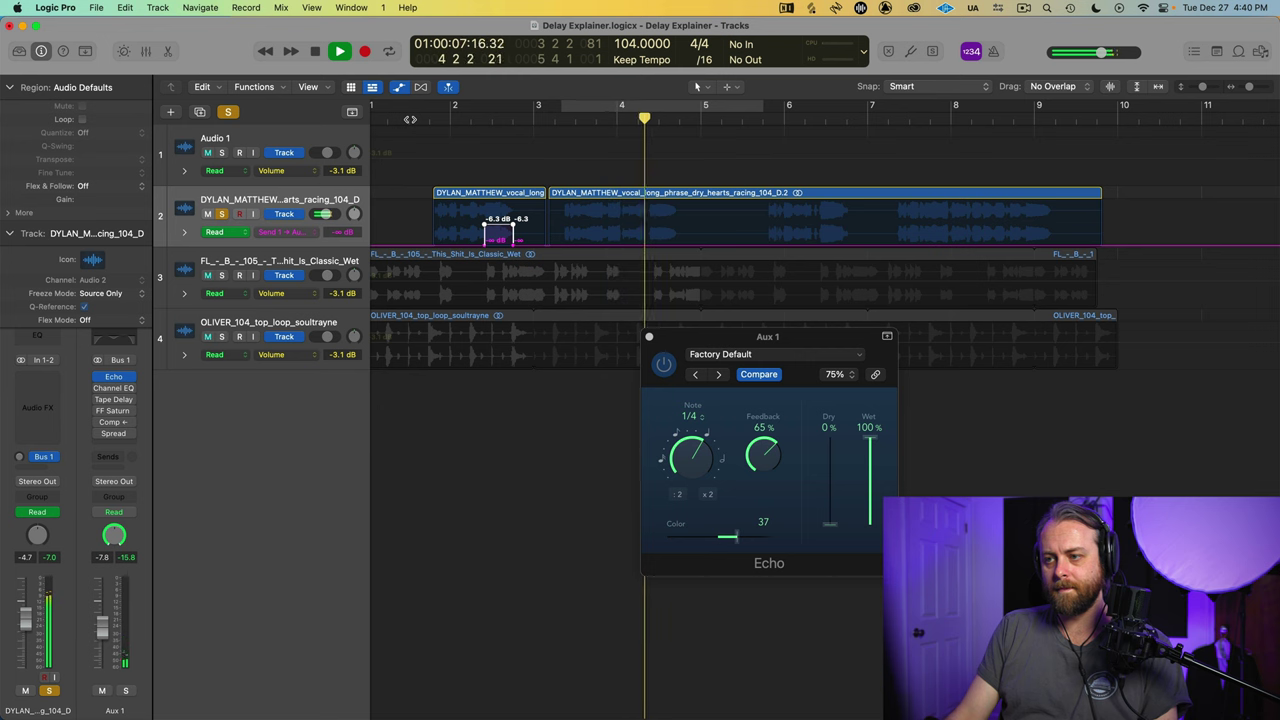
key(space)
key(s)
click(410, 118)
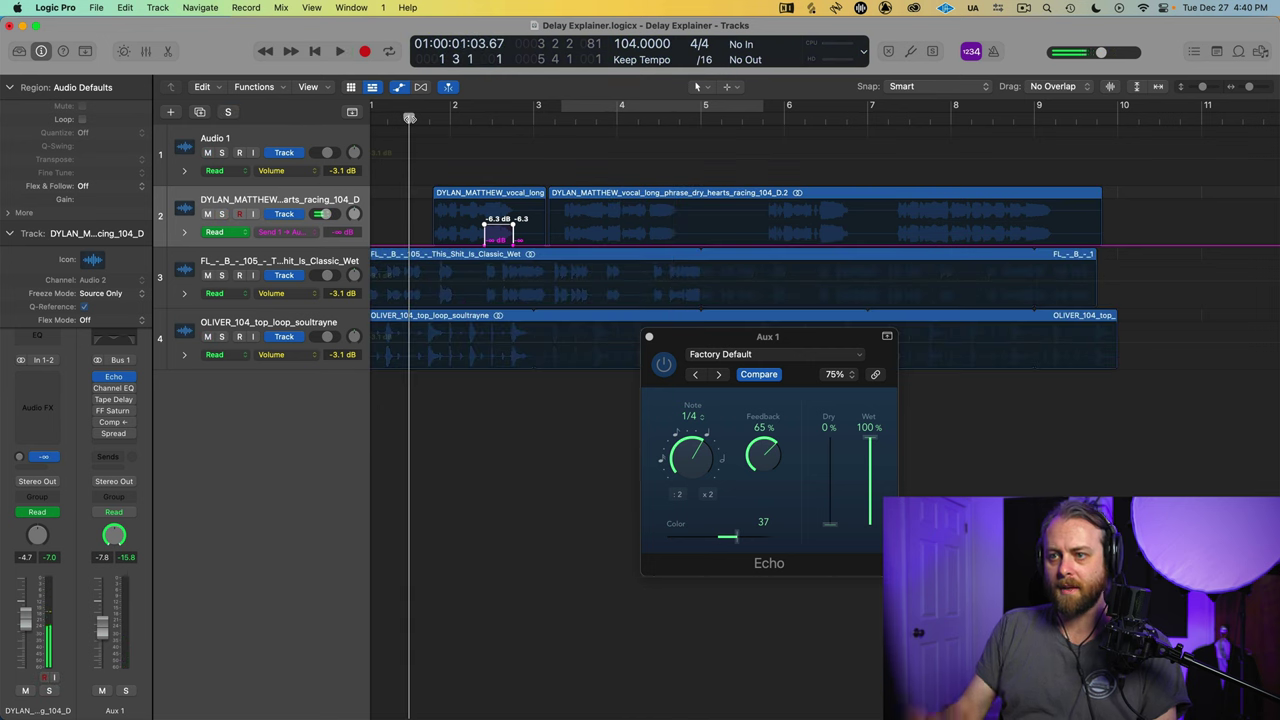
key(space)
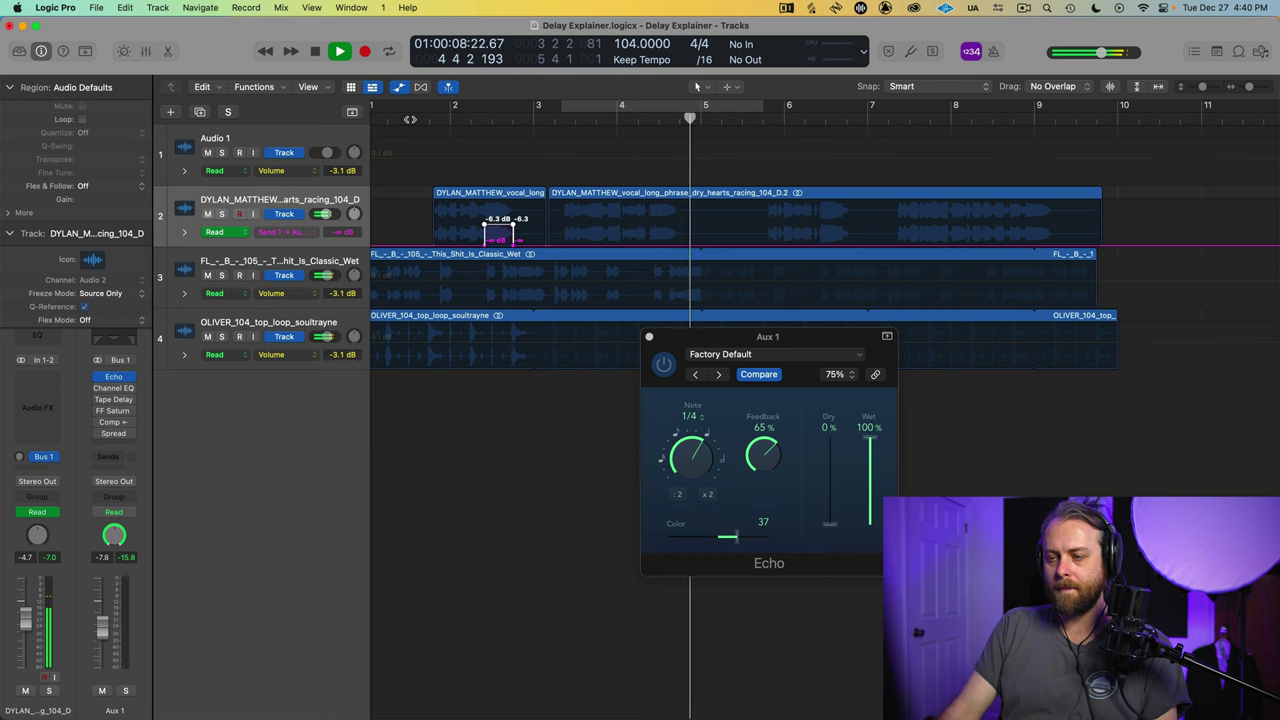
key(space)
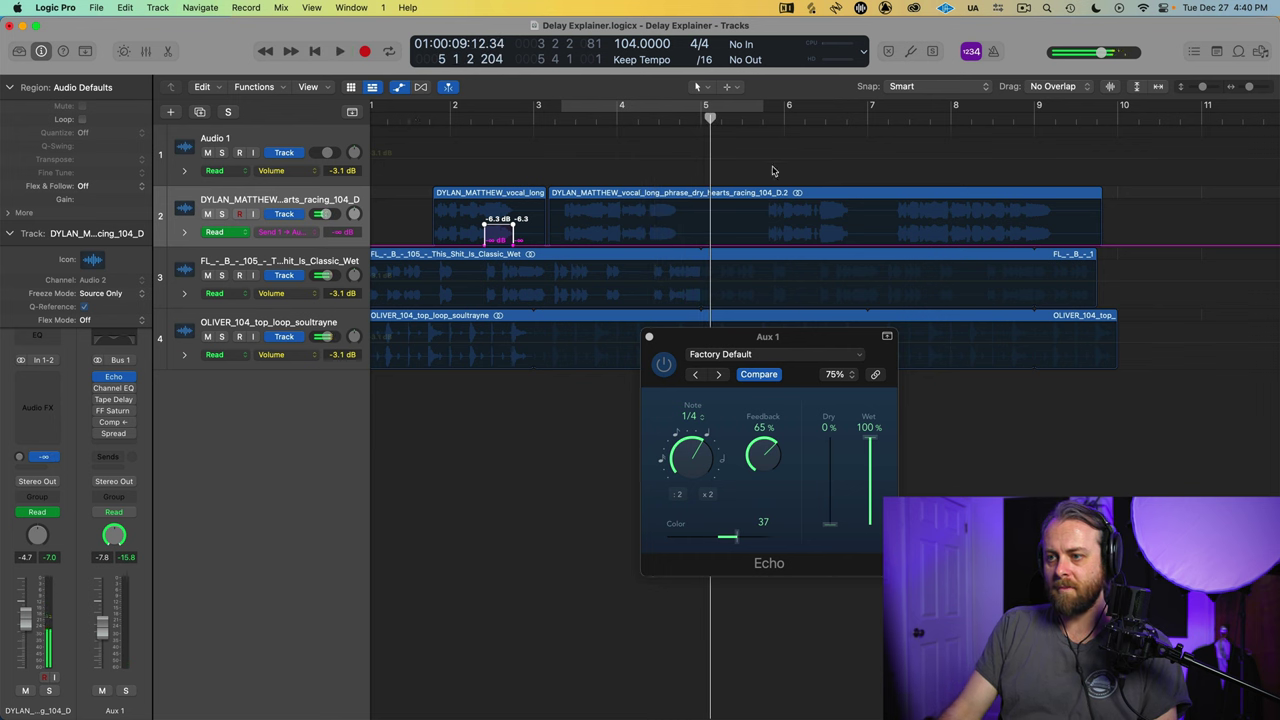
drag(648, 219, 680, 243)
- Lift a later vocal section's echo send to −7.9 dB and marquee-select further phrases for throws
click(663, 243)
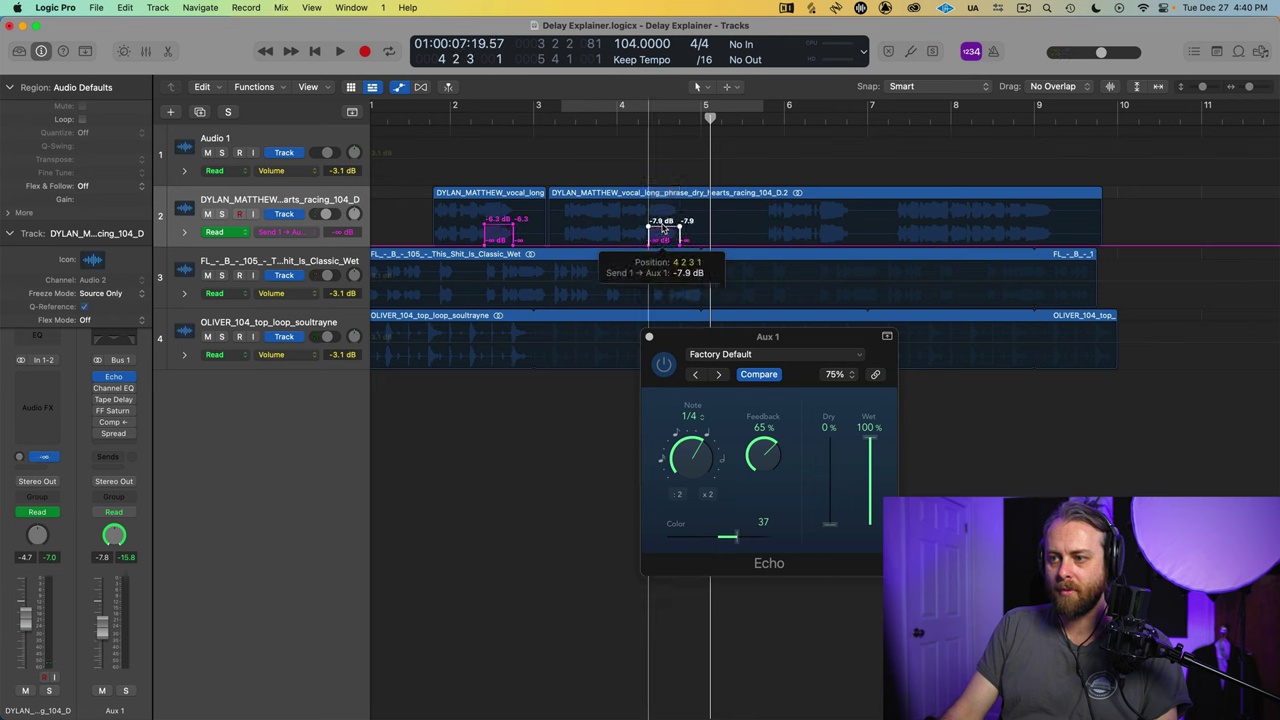
drag(663, 229, 663, 230)
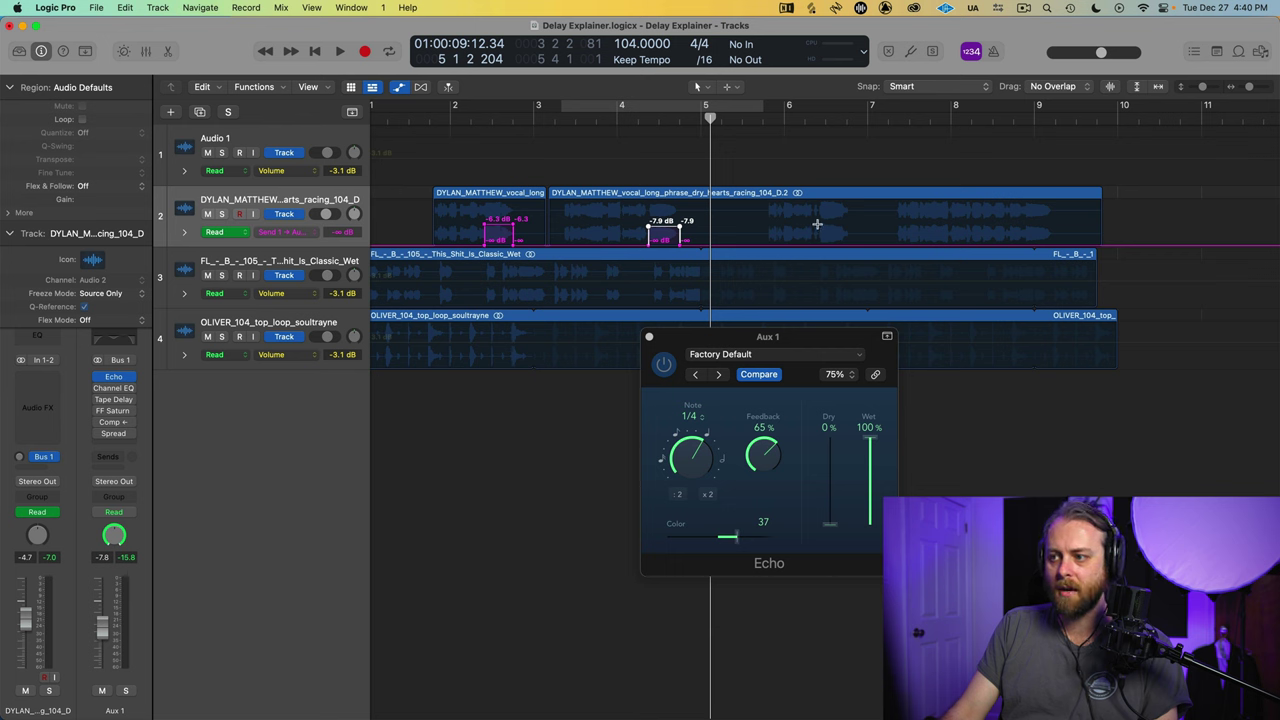
mouse_move(819, 224)
mouse_down()
mouse_move(856, 245)
mouse_move(831, 225)
mouse_up()
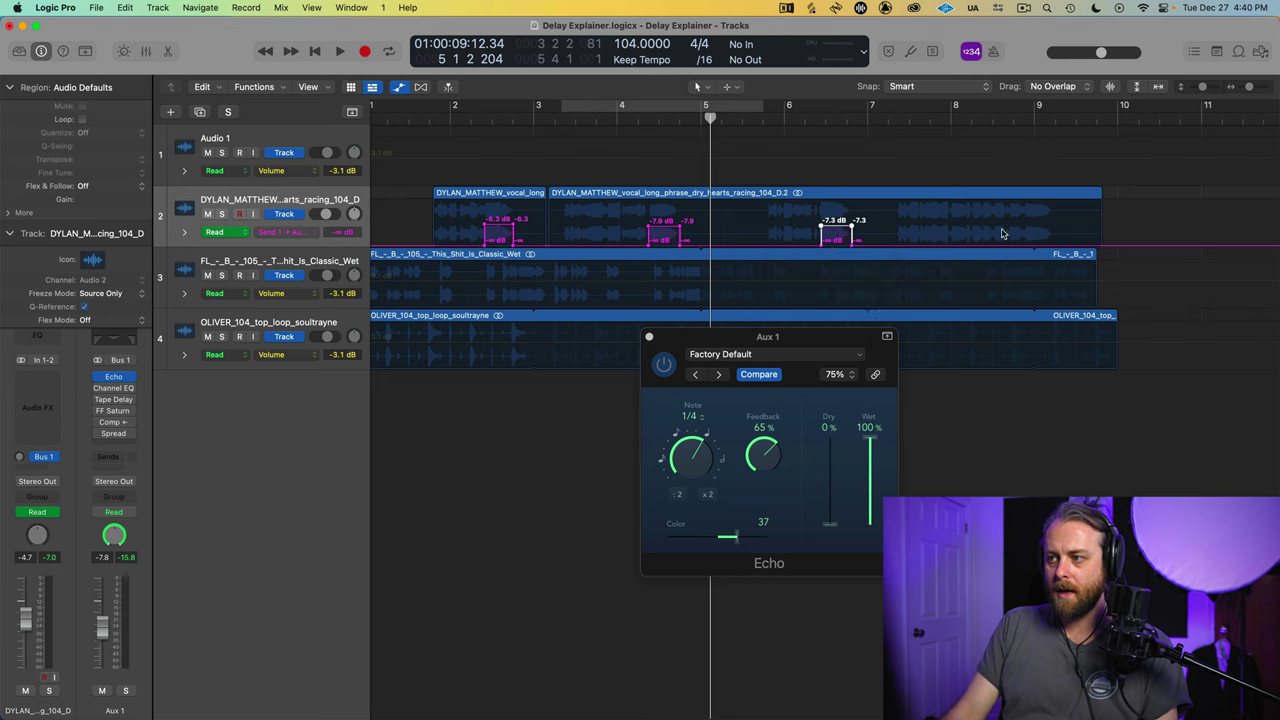
click(1067, 227)
mouse_move(1024, 218)
mouse_down()
mouse_move(1066, 238)
mouse_move(1040, 228)
mouse_up()
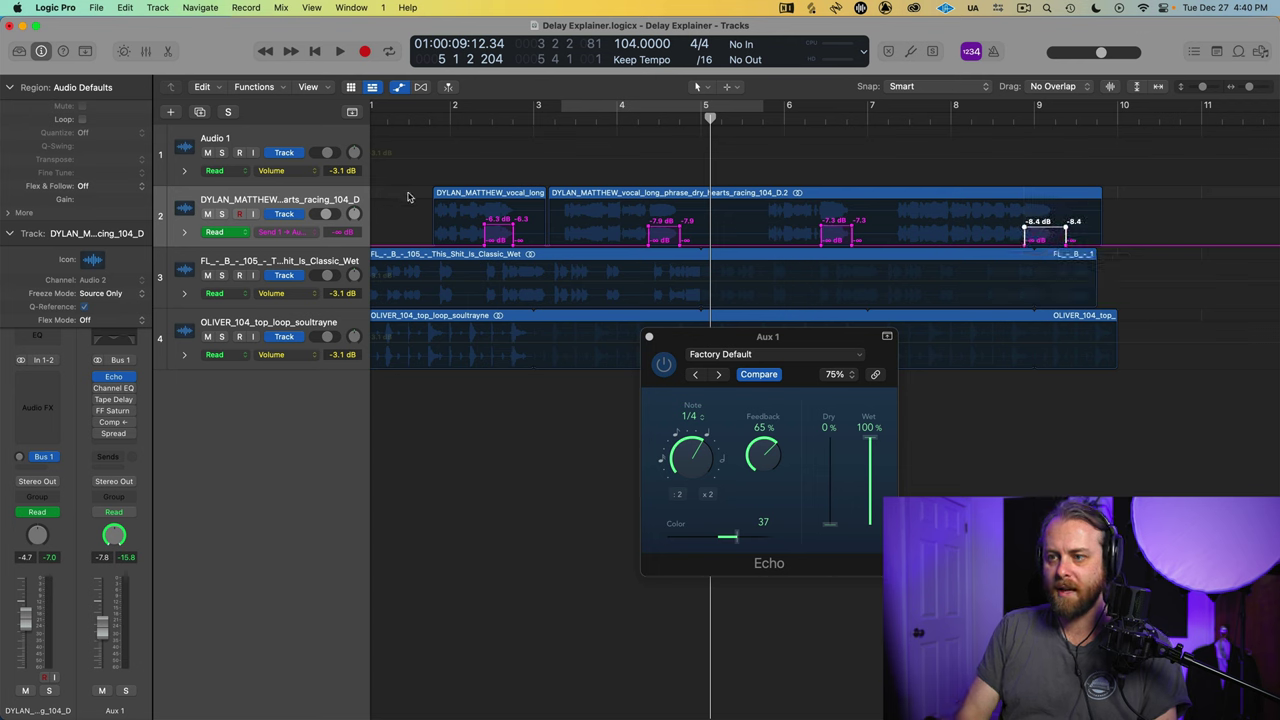
key(Return)
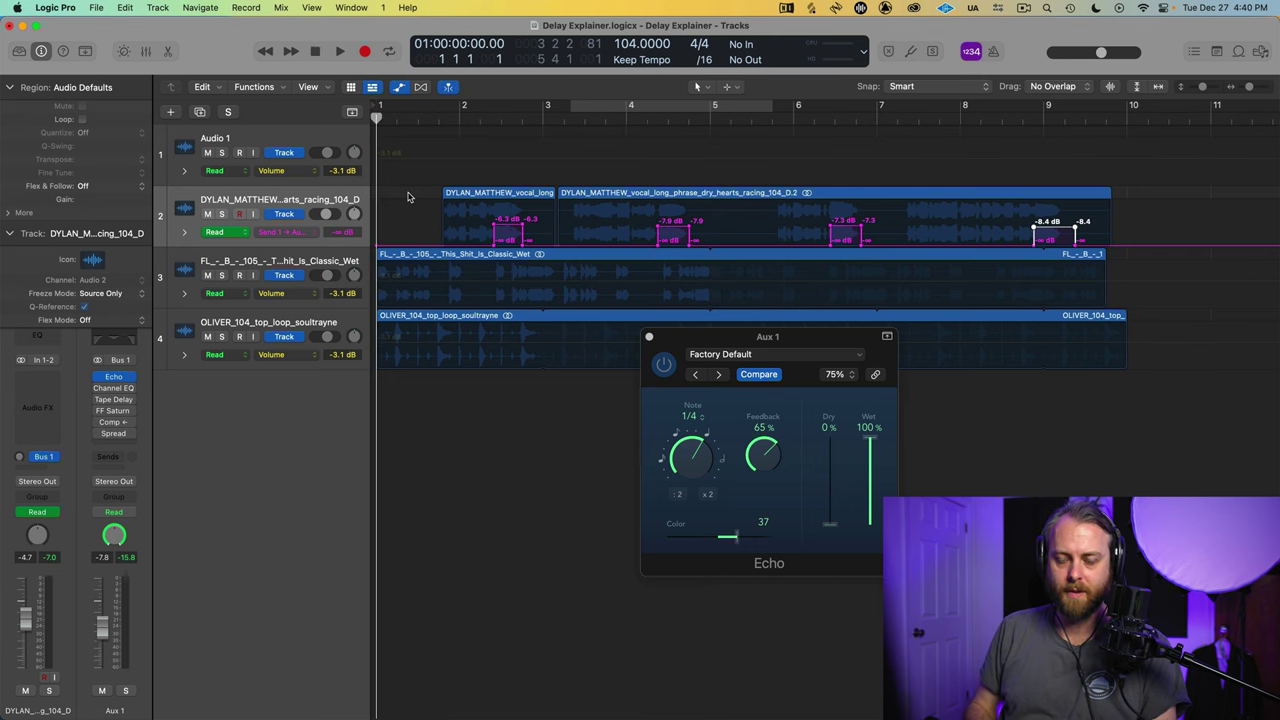
key(space)
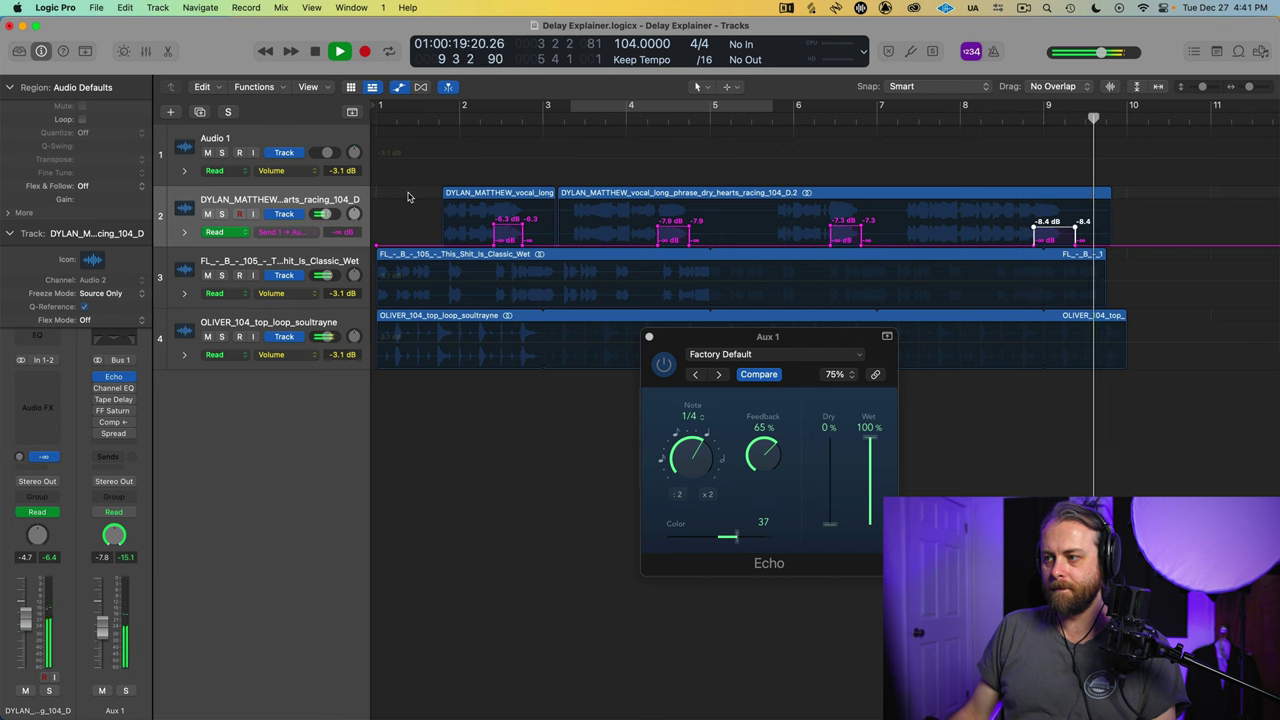
key(space)
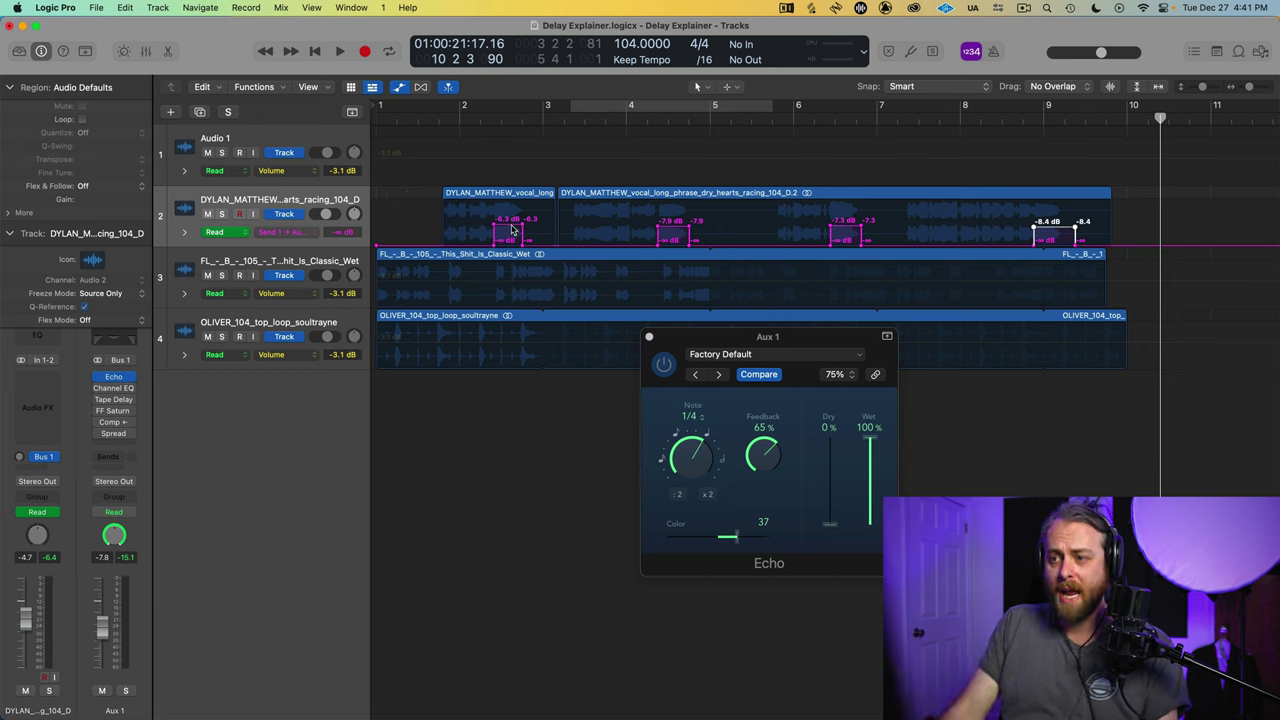
- Zoom in on the final send ramp near bar 9 and select its −8.4 dB point
key(super+Right)
key(super+Right)
key(super+Right)
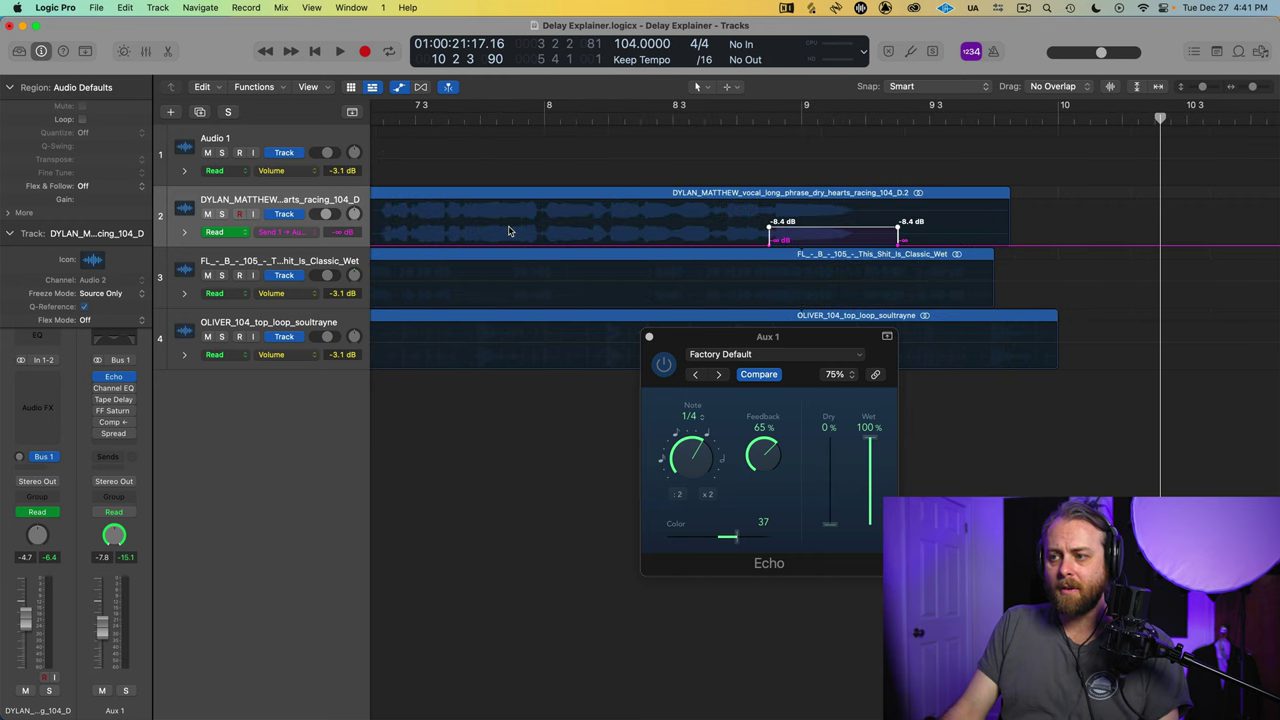
click(893, 232)
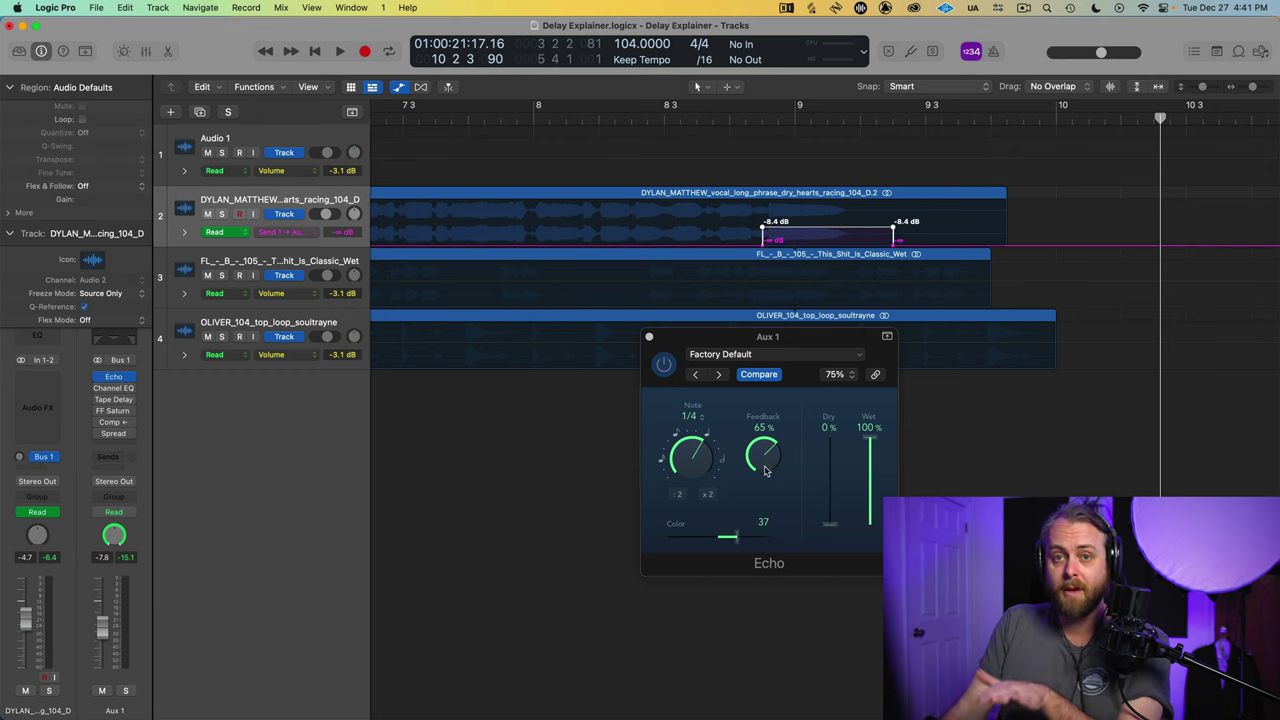
scroll(575, 485, down, 5)
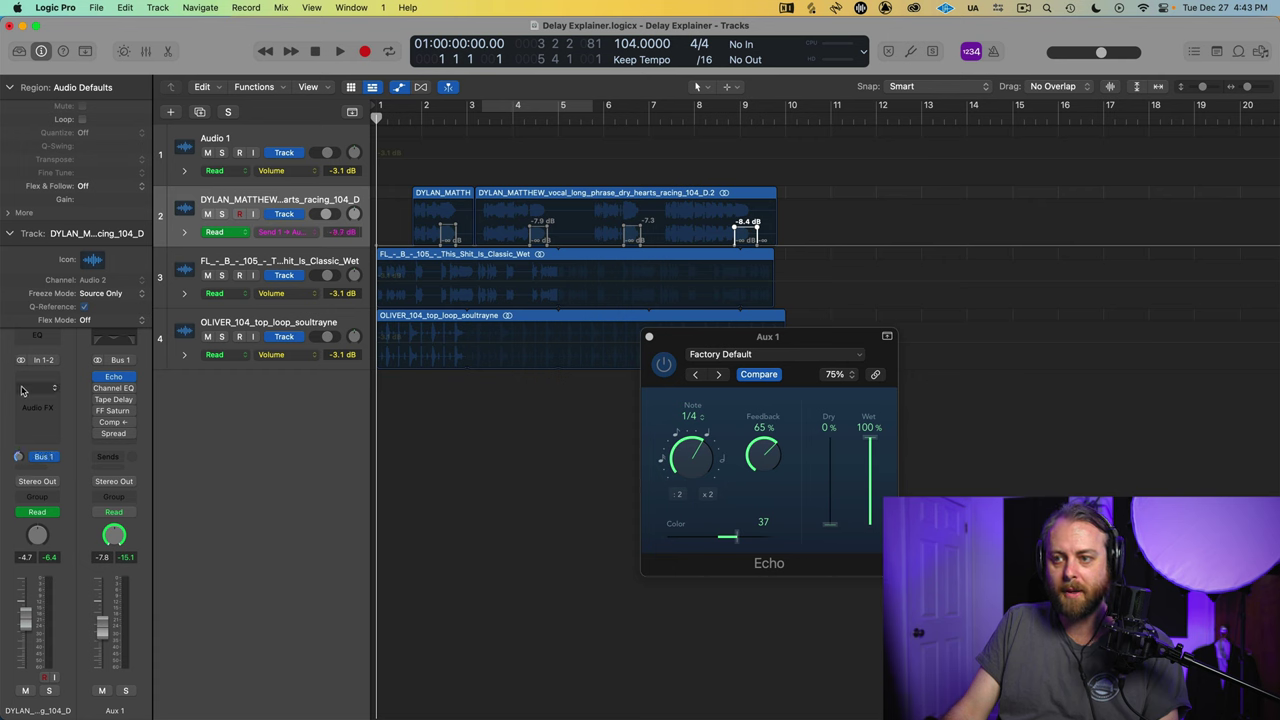
- Play the vocal briefly to hear its echo send, then close the Aux 1 Echo window
key(space)
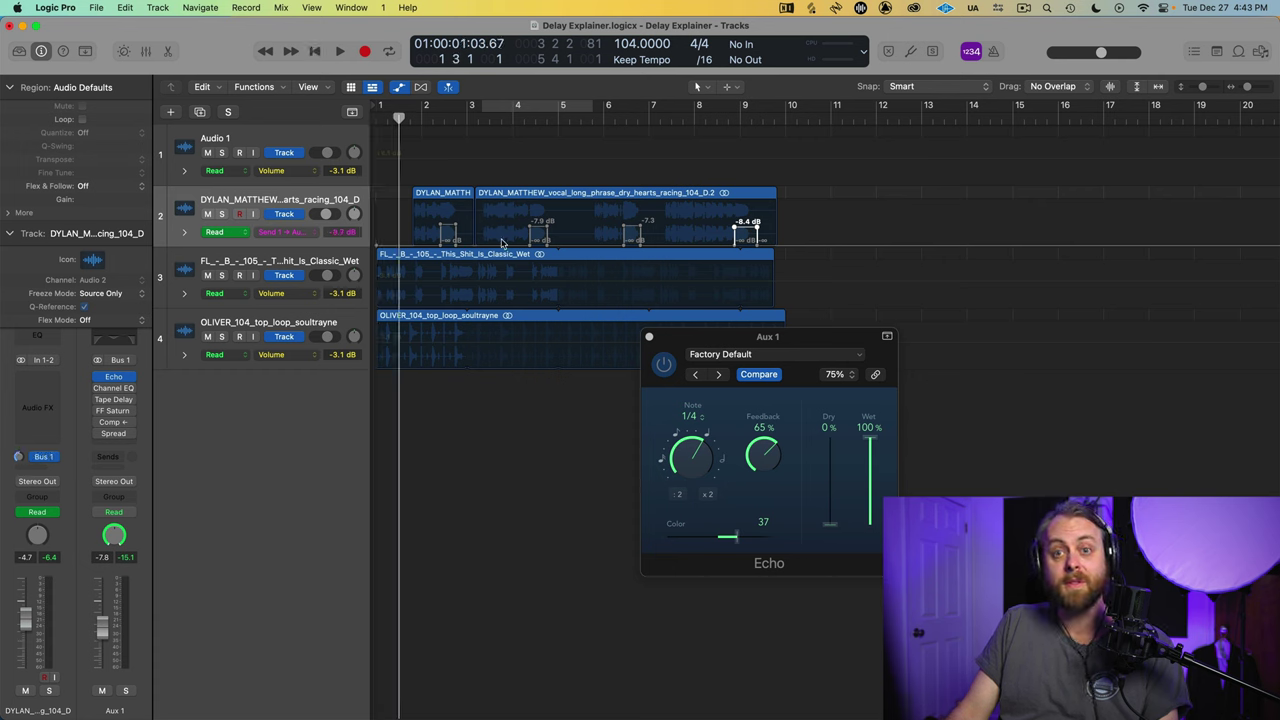
key(space)
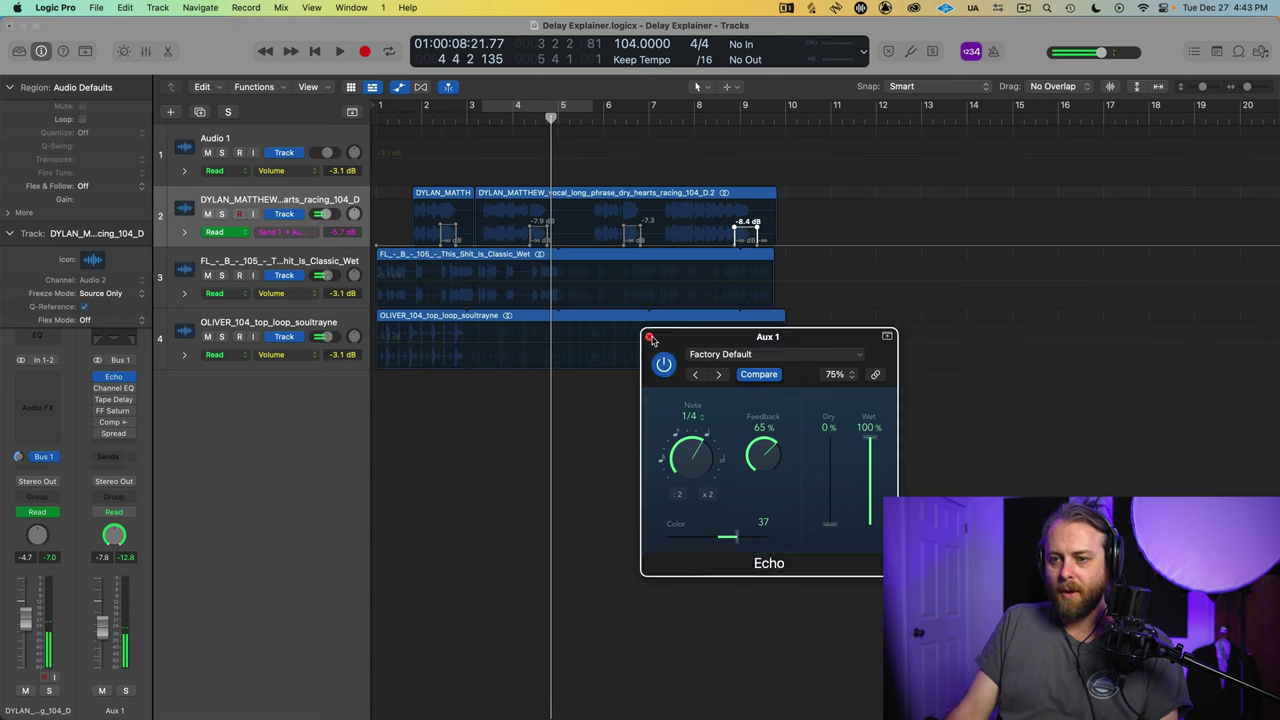
key(super+w)
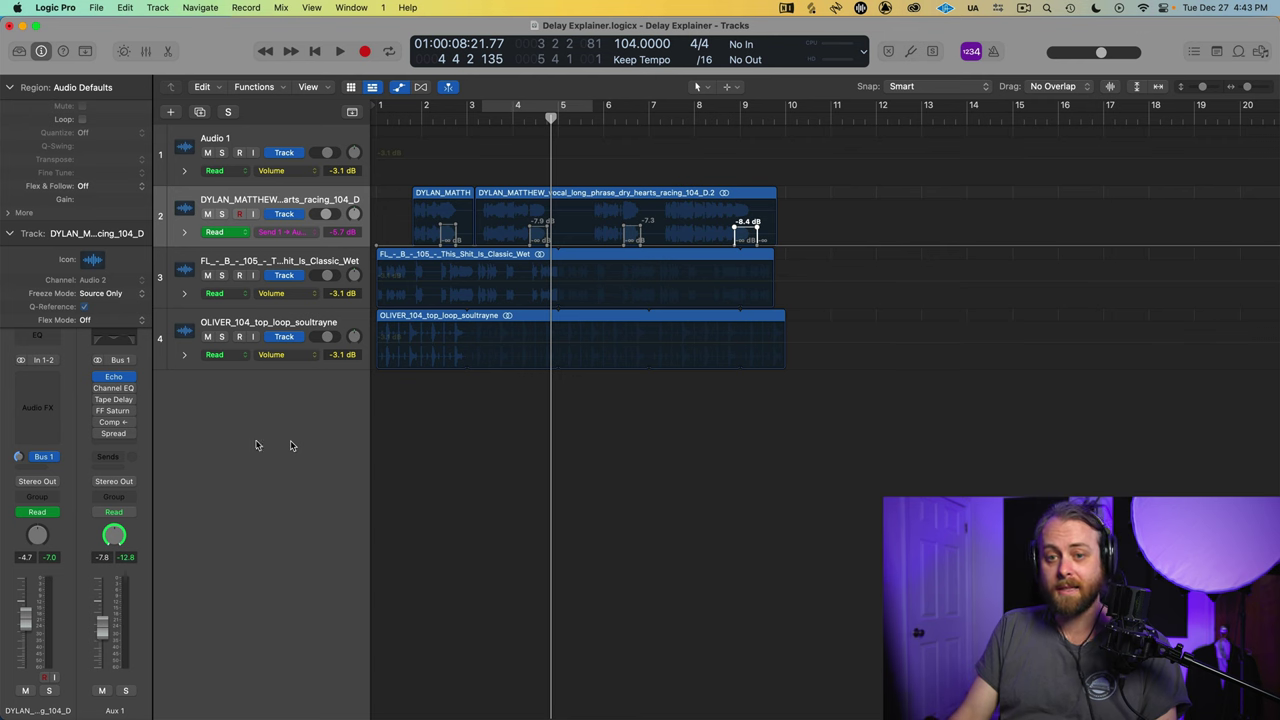
- Side-chain the Aux 1 Compressor from the vocal track, keeping Platinum Digital after trying Vintage Opto
click(115, 424)
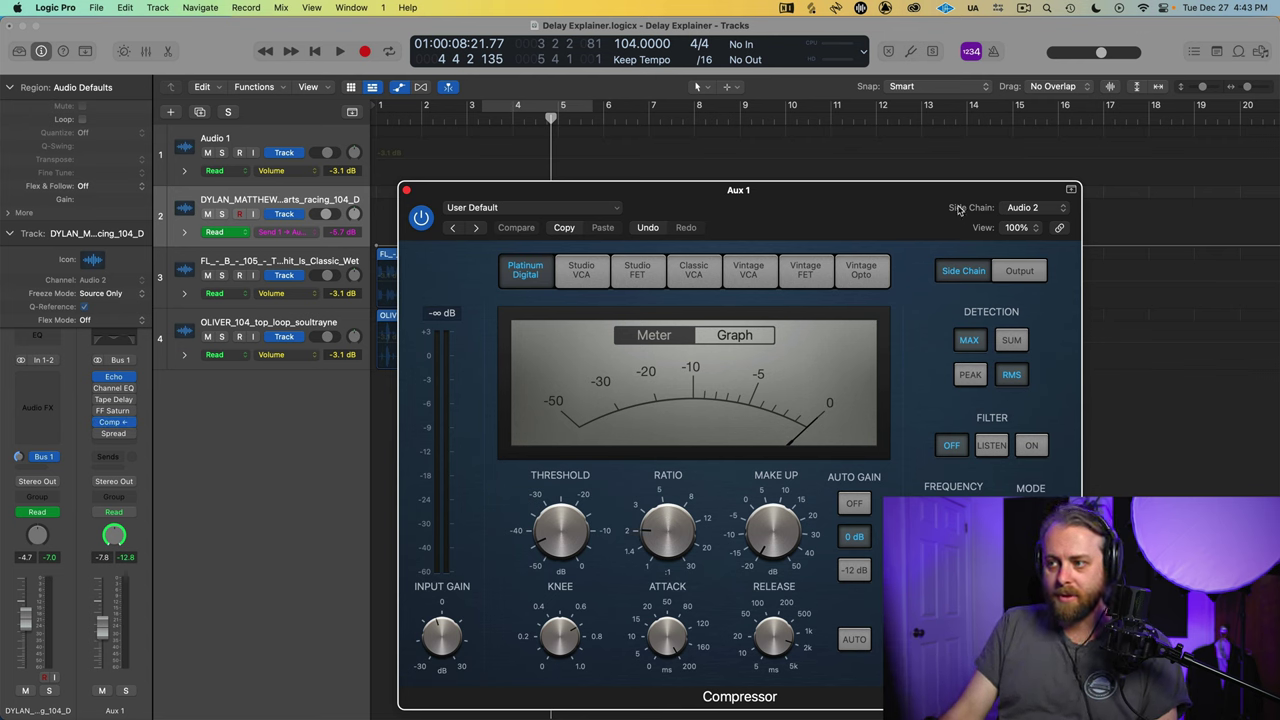
click(1013, 208)
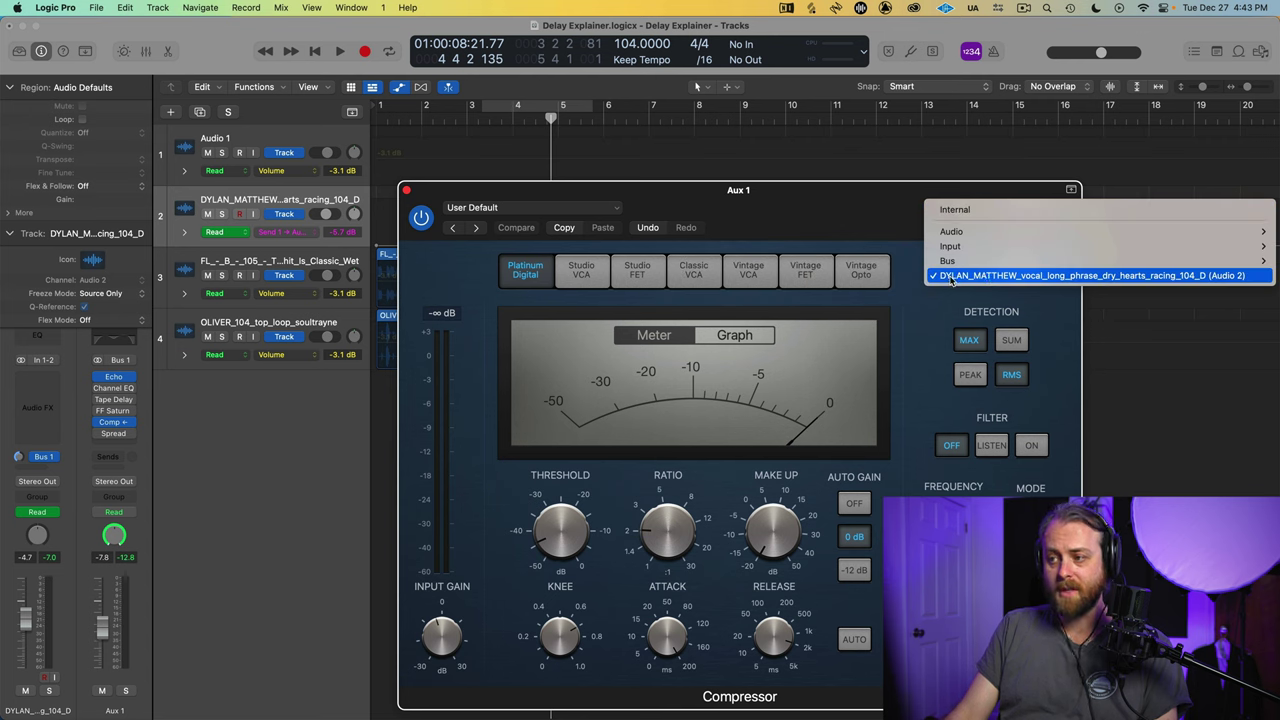
click(998, 276)
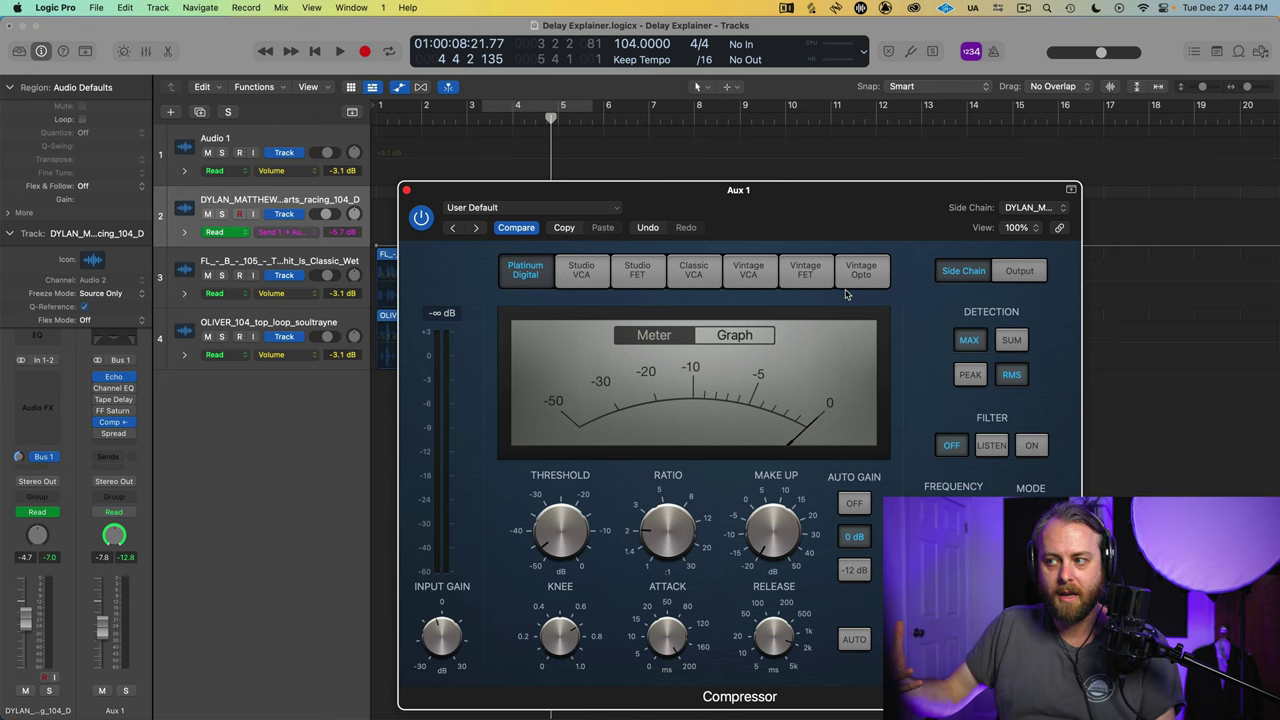
click(858, 272)
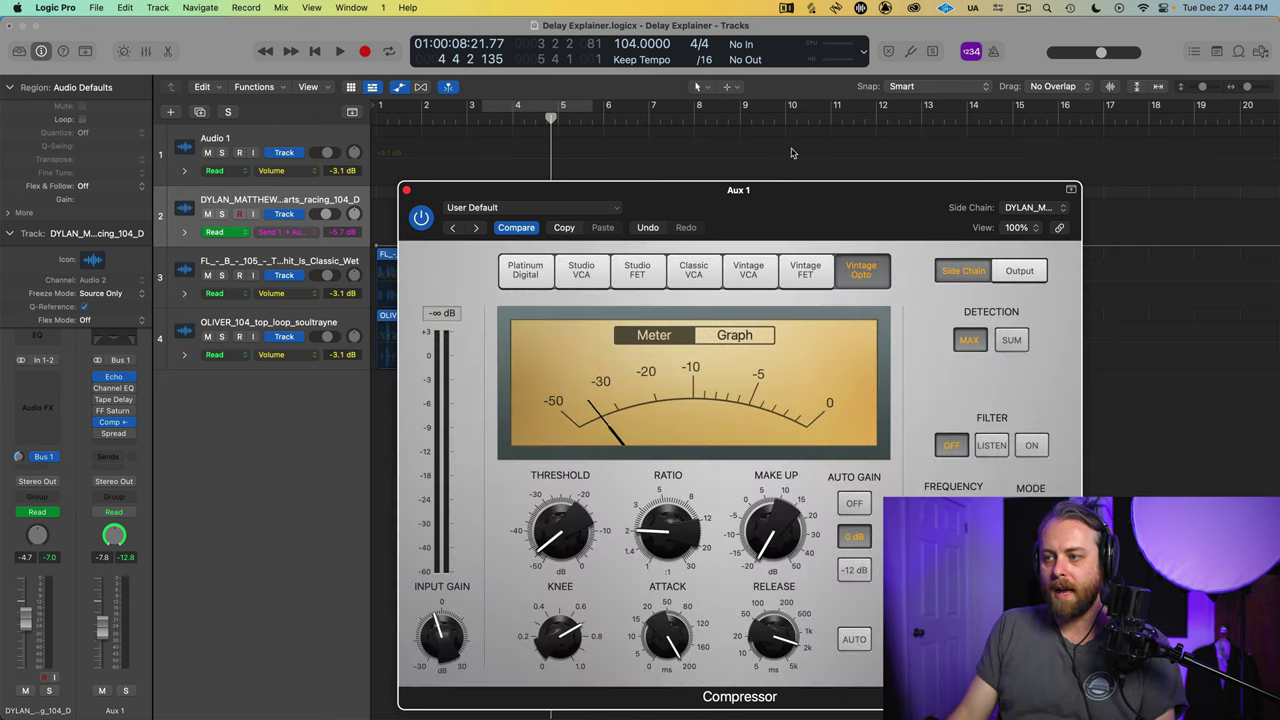
click(525, 272)
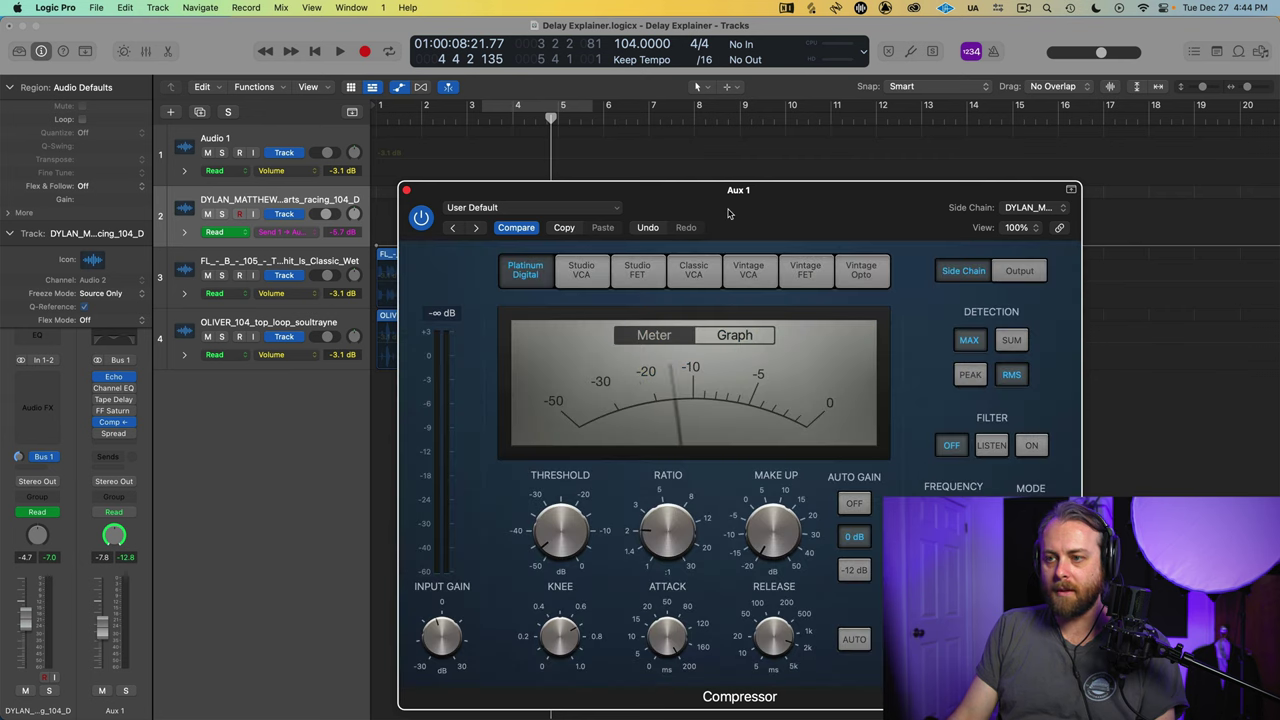
drag(728, 212, 633, 280)
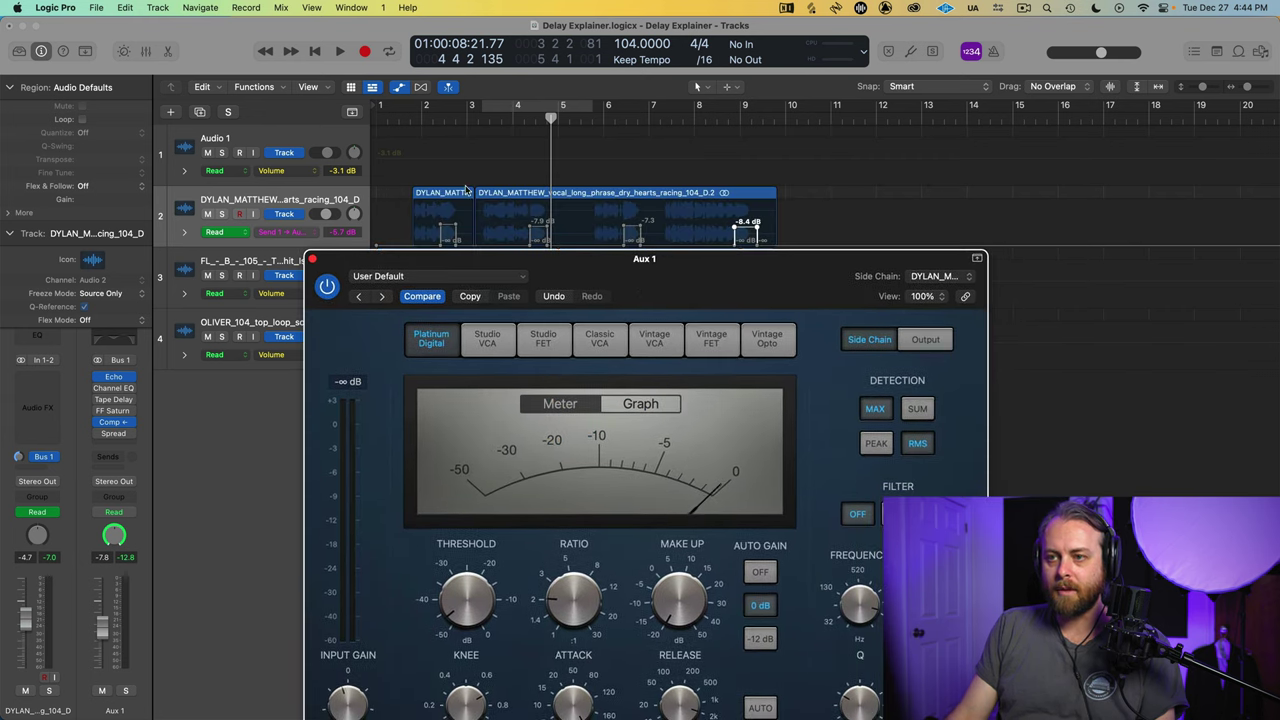
- Play the vocal from near bar 1 to hear the ducked echo, with the compressor toolbar hidden
click(398, 124)
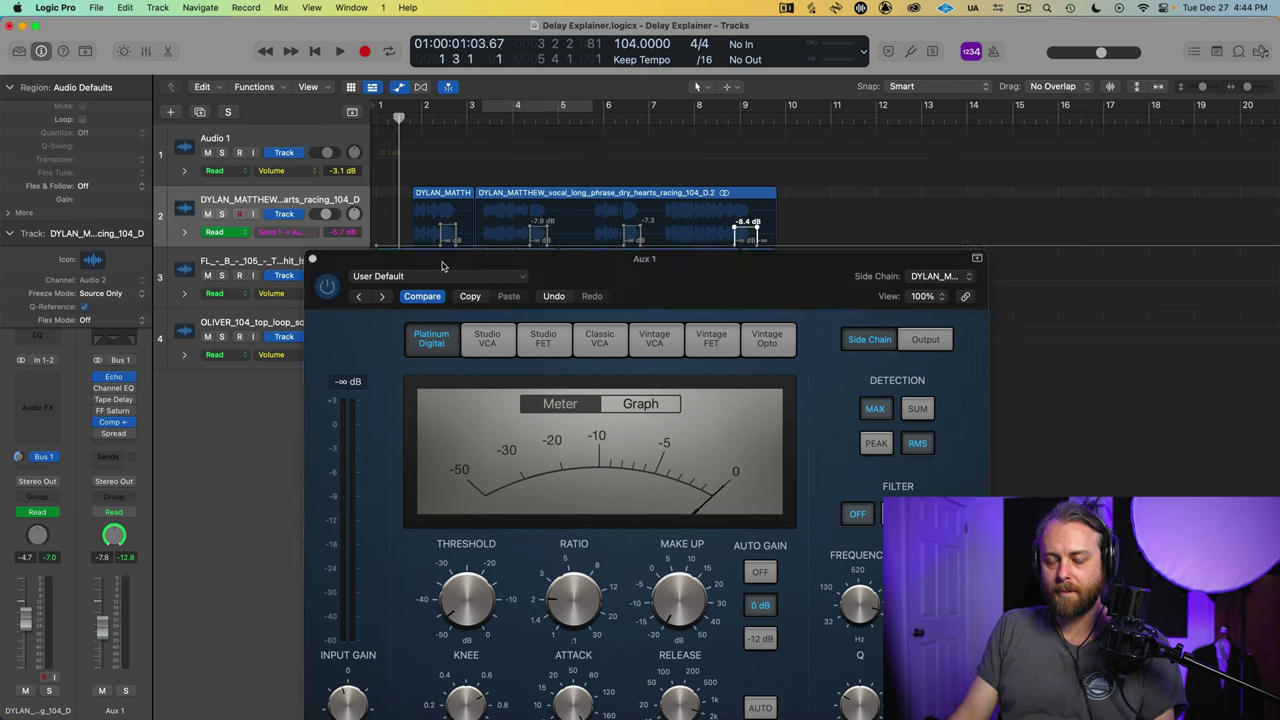
key(space)
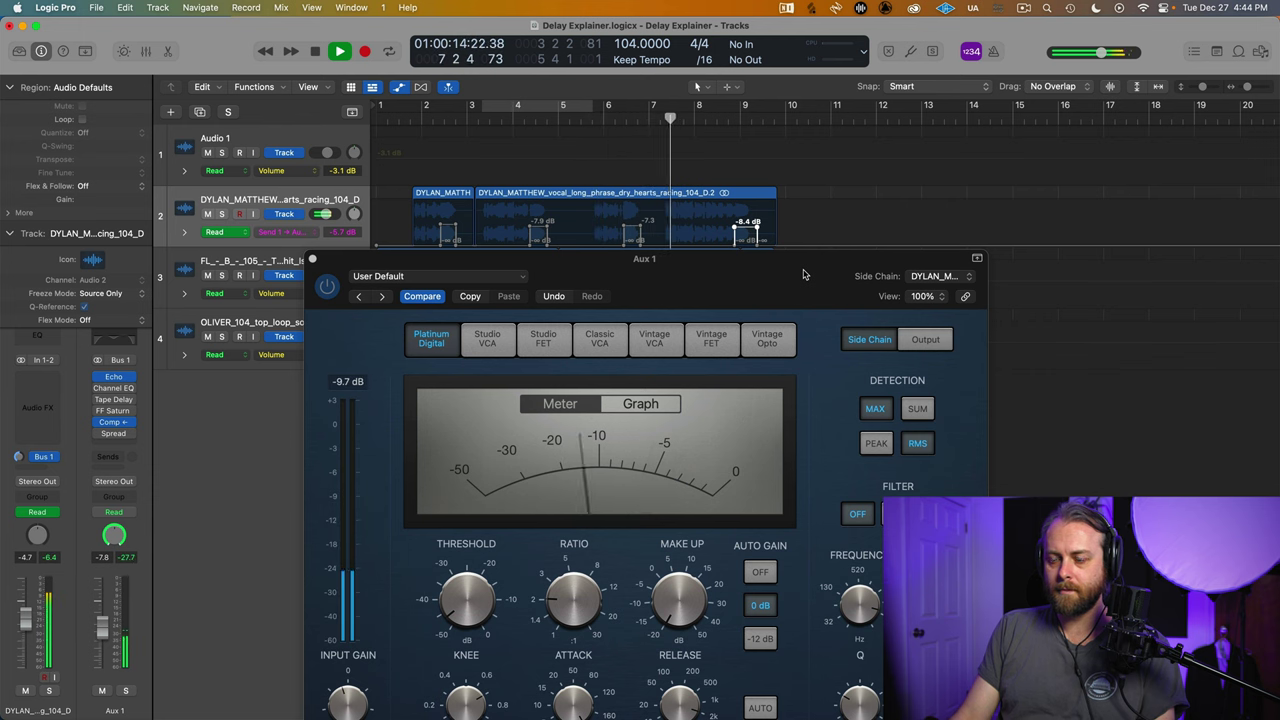
click(977, 258)
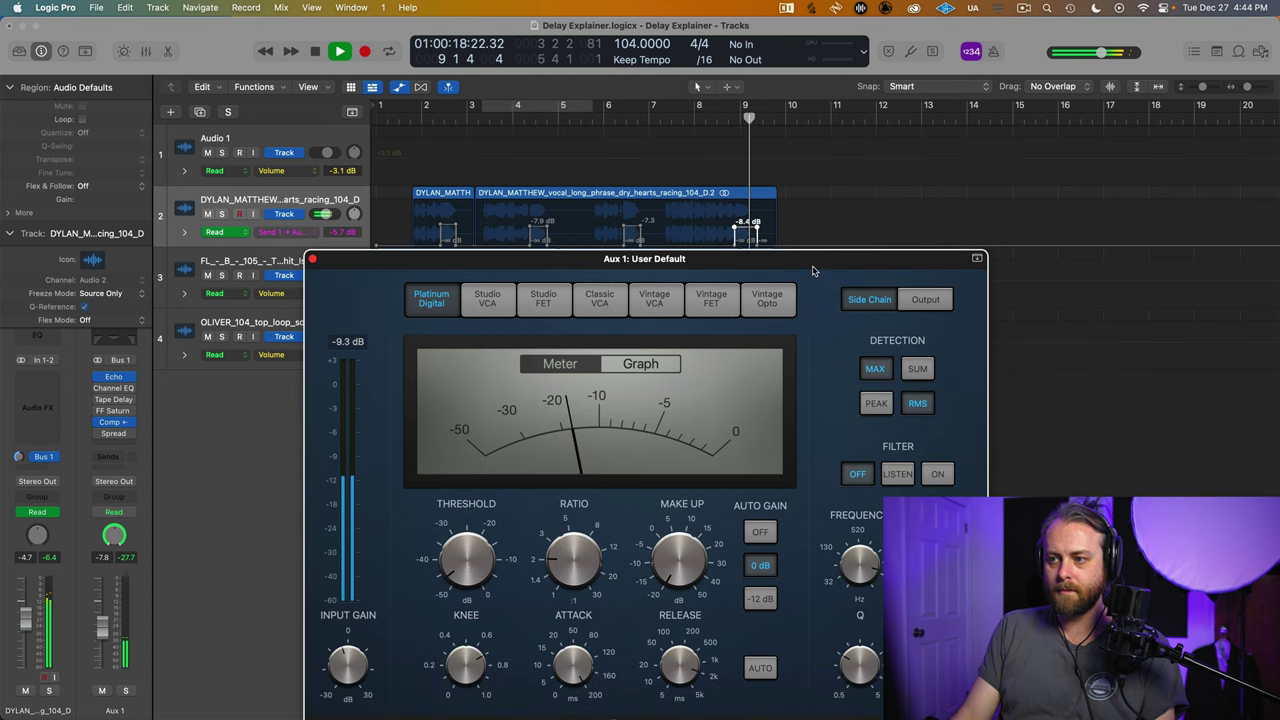
drag(815, 262, 809, 184)
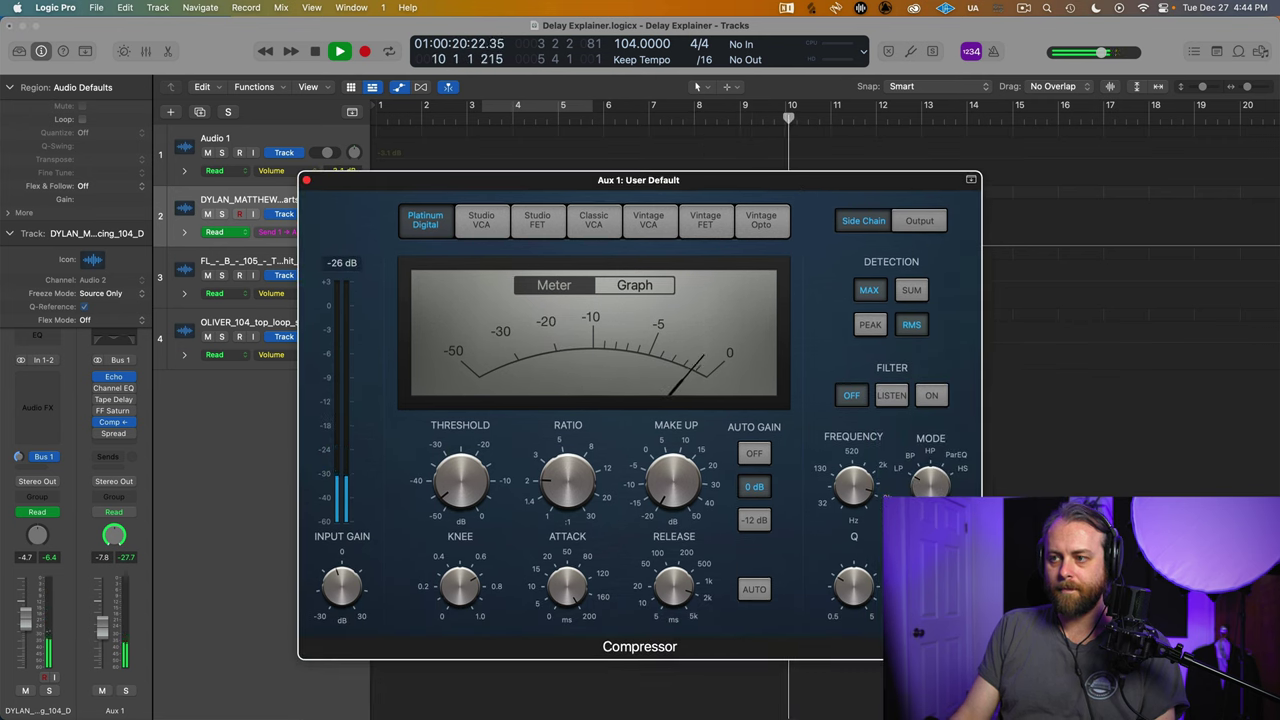
key(space)
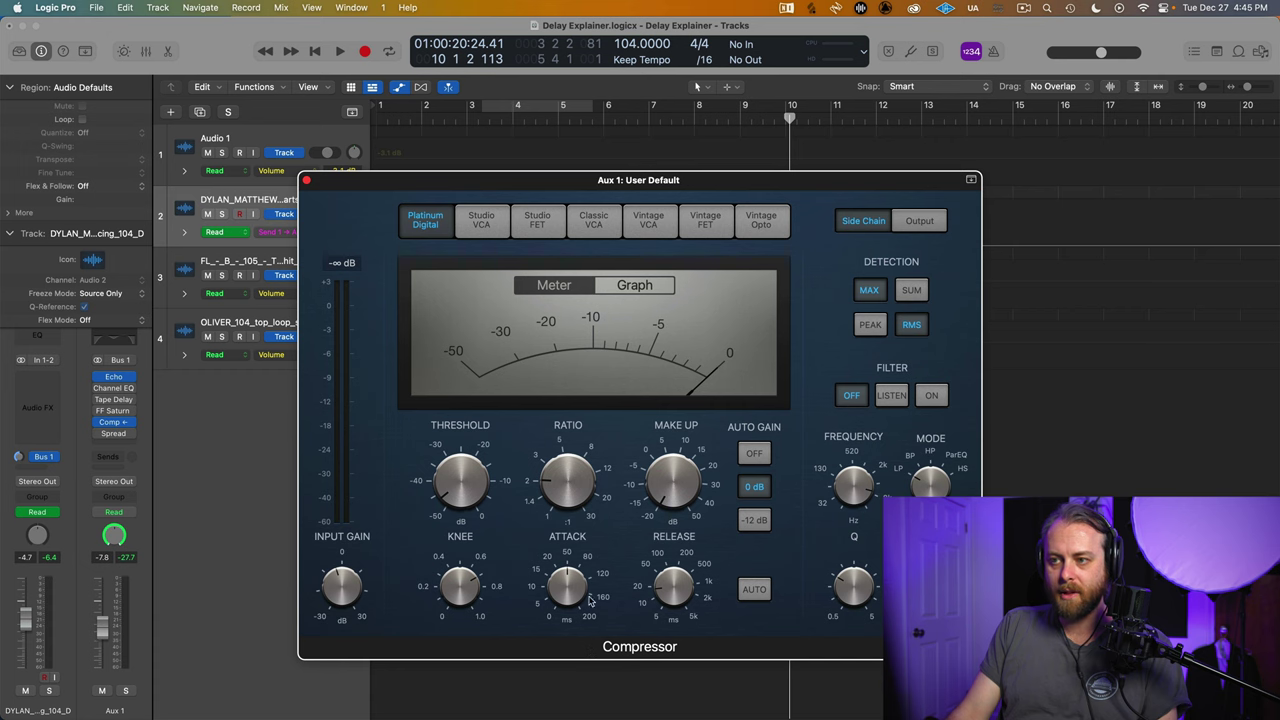
- Lower the compressor window to reveal the tracks and replay the vocal from the project start
drag(575, 188, 573, 344)
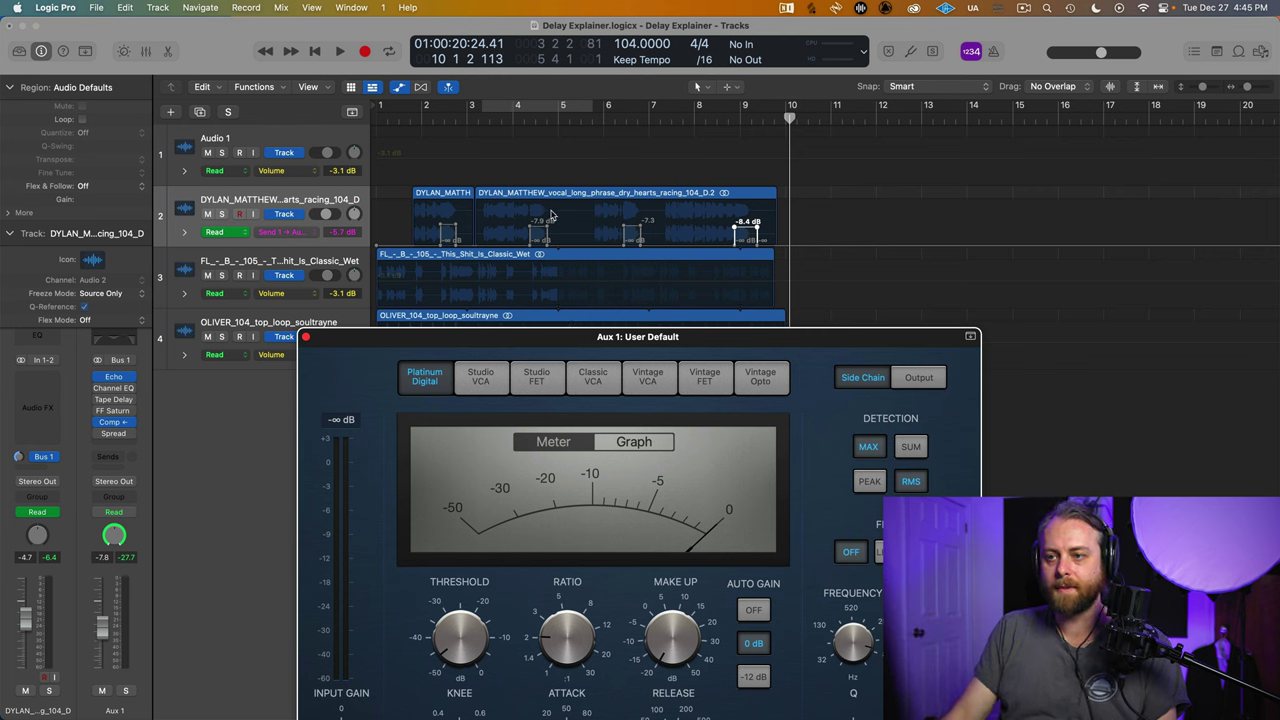
key(Return)
key(space)
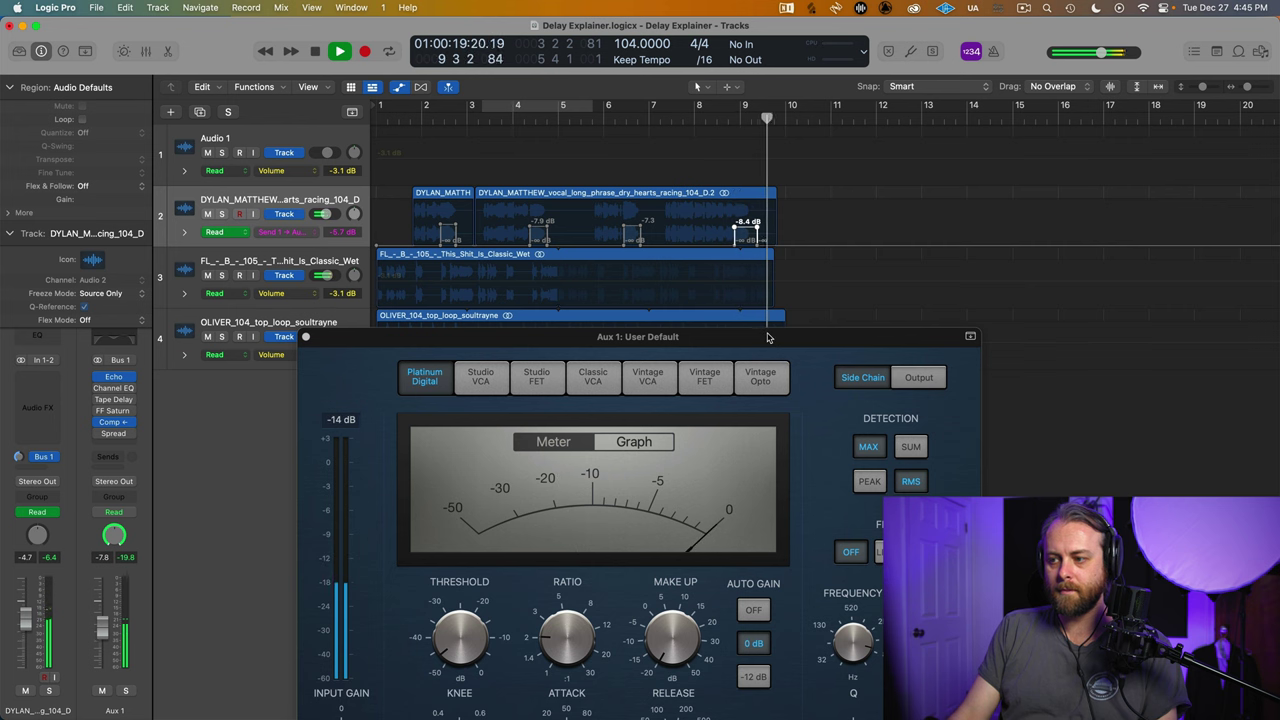
drag(767, 337, 766, 91)
- Restart the vocal from the top, then raise the compressor window to watch gain reduction
key(space)
mouse_move(668, 504)
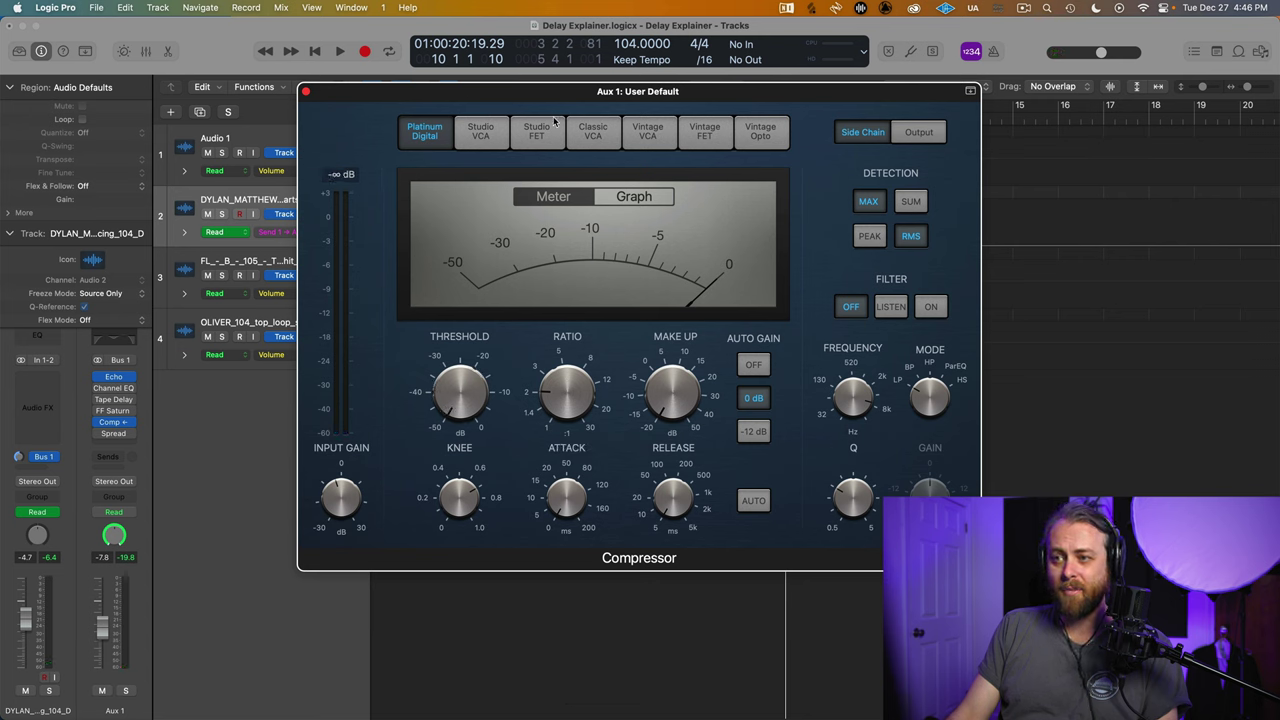
drag(543, 94, 504, 303)
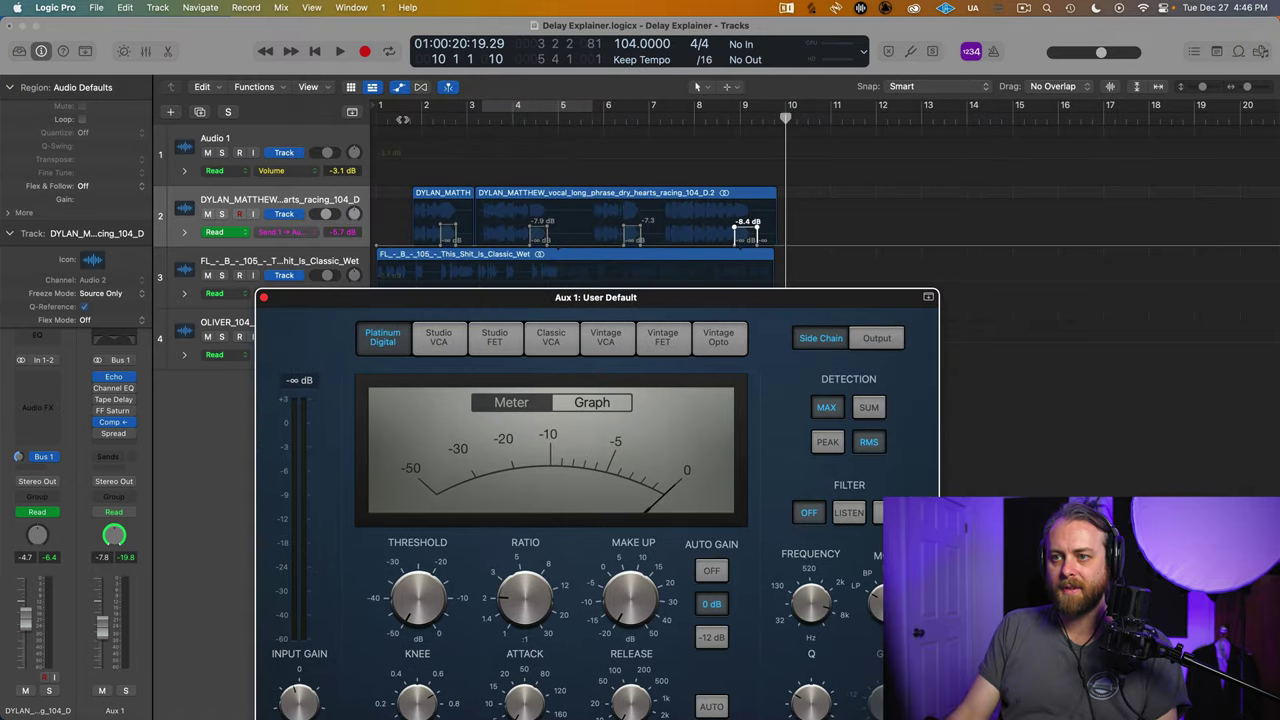
key(Return)
key(space)
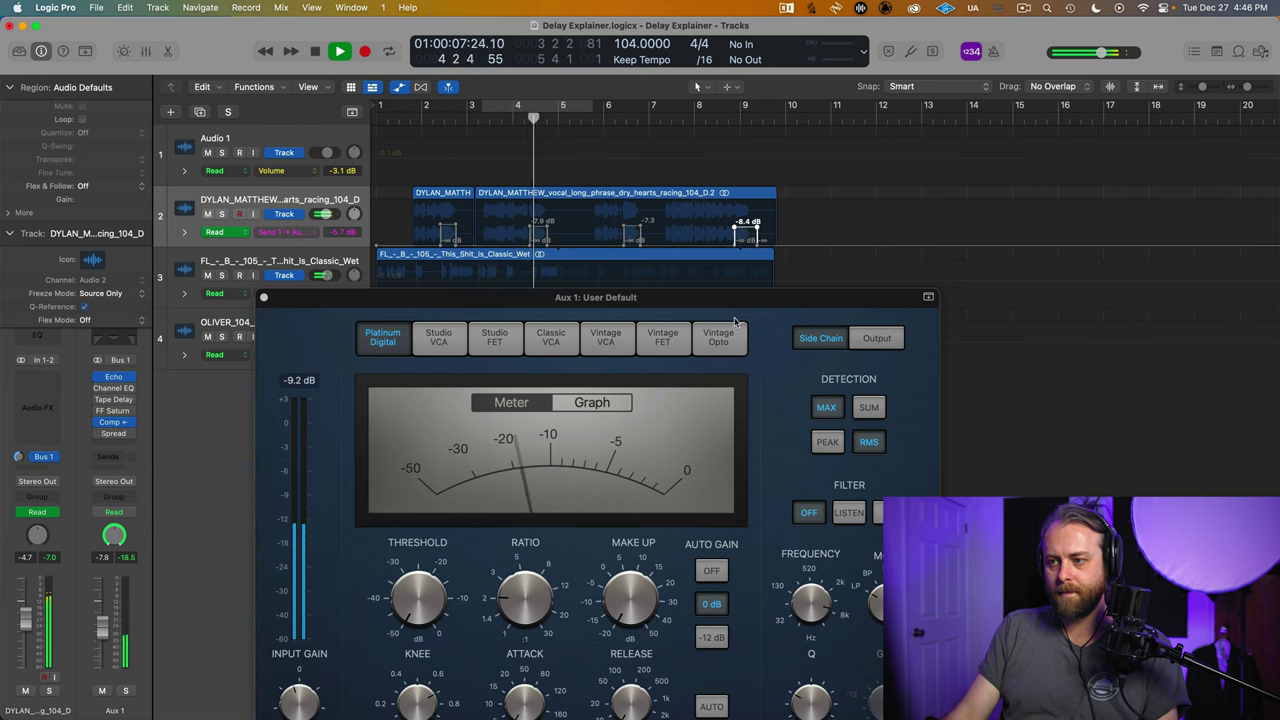
drag(737, 302, 741, 207)
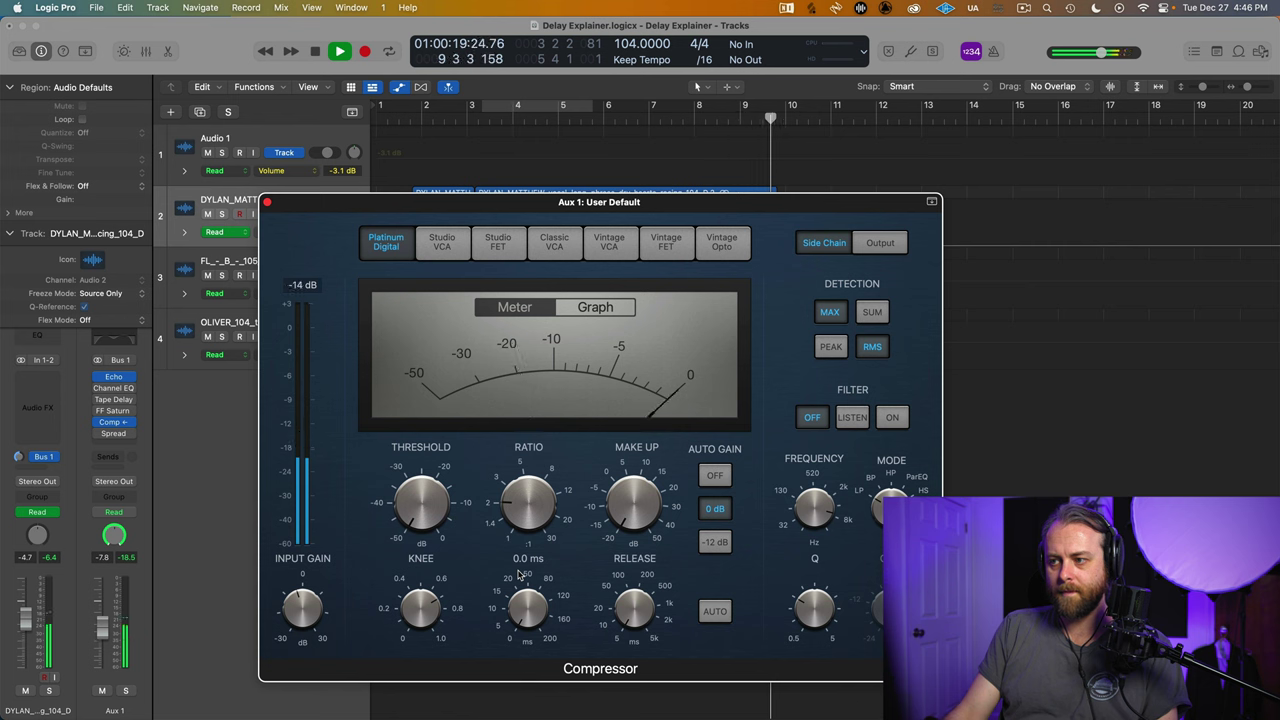
- Close the compressor window and replay the vocal from near the start
key(space)
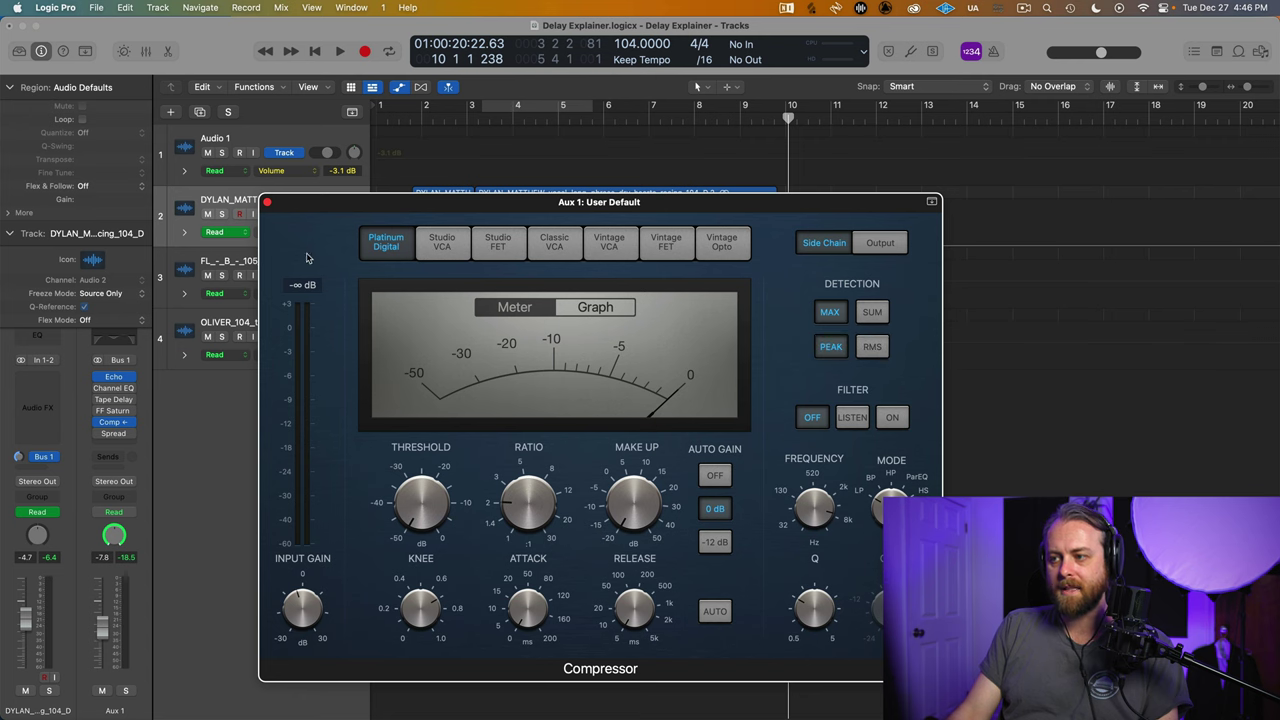
click(268, 202)
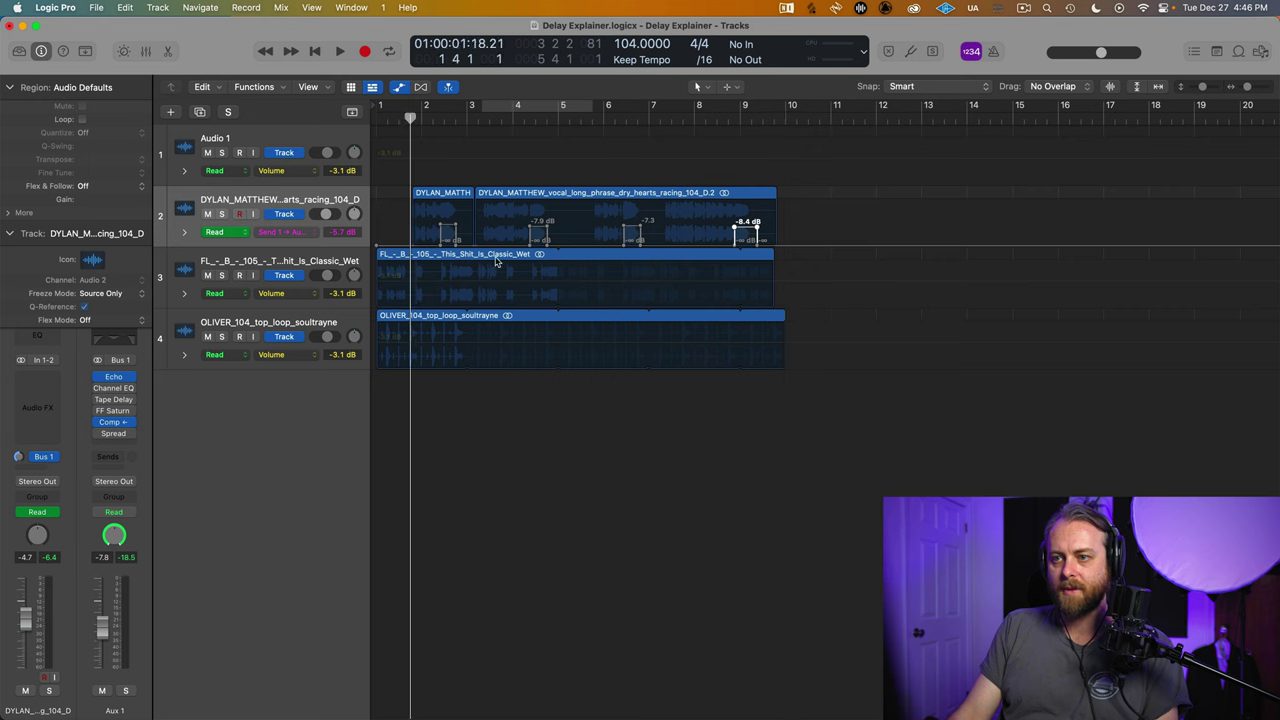
key(space)
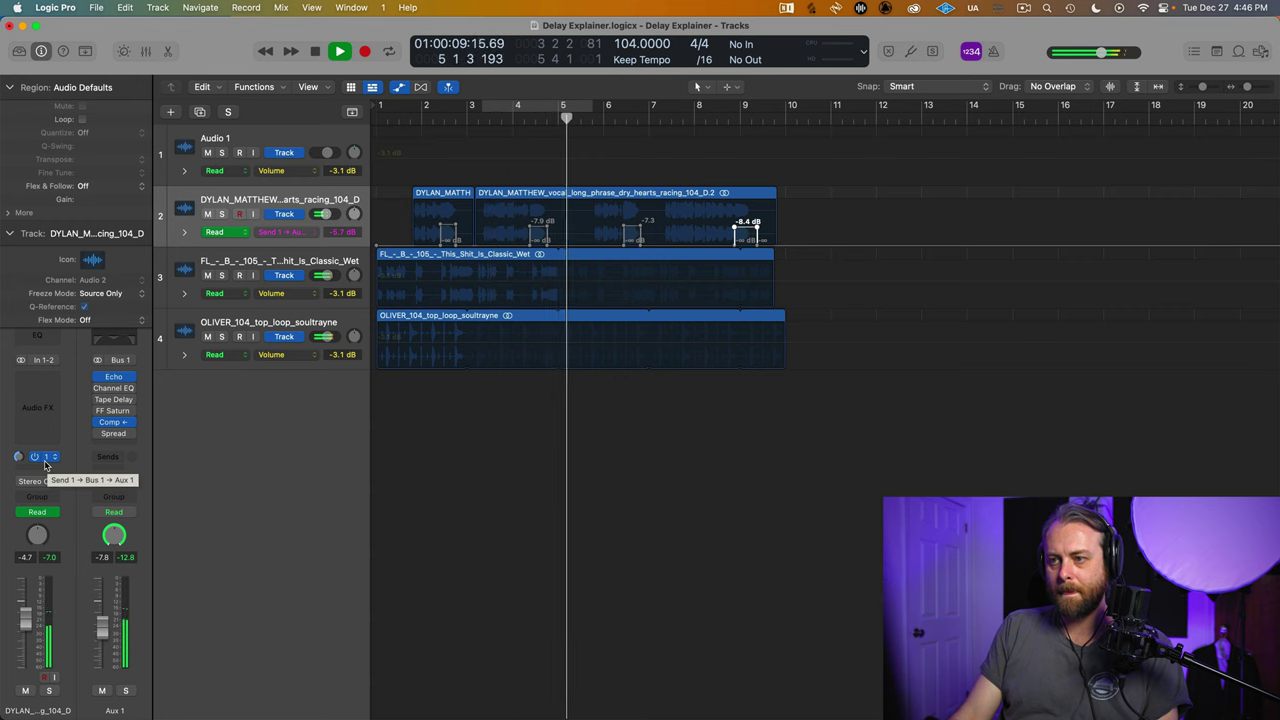
- Reopen the Aux 1 Compressor and switch its detection from Peak to RMS
click(116, 423)
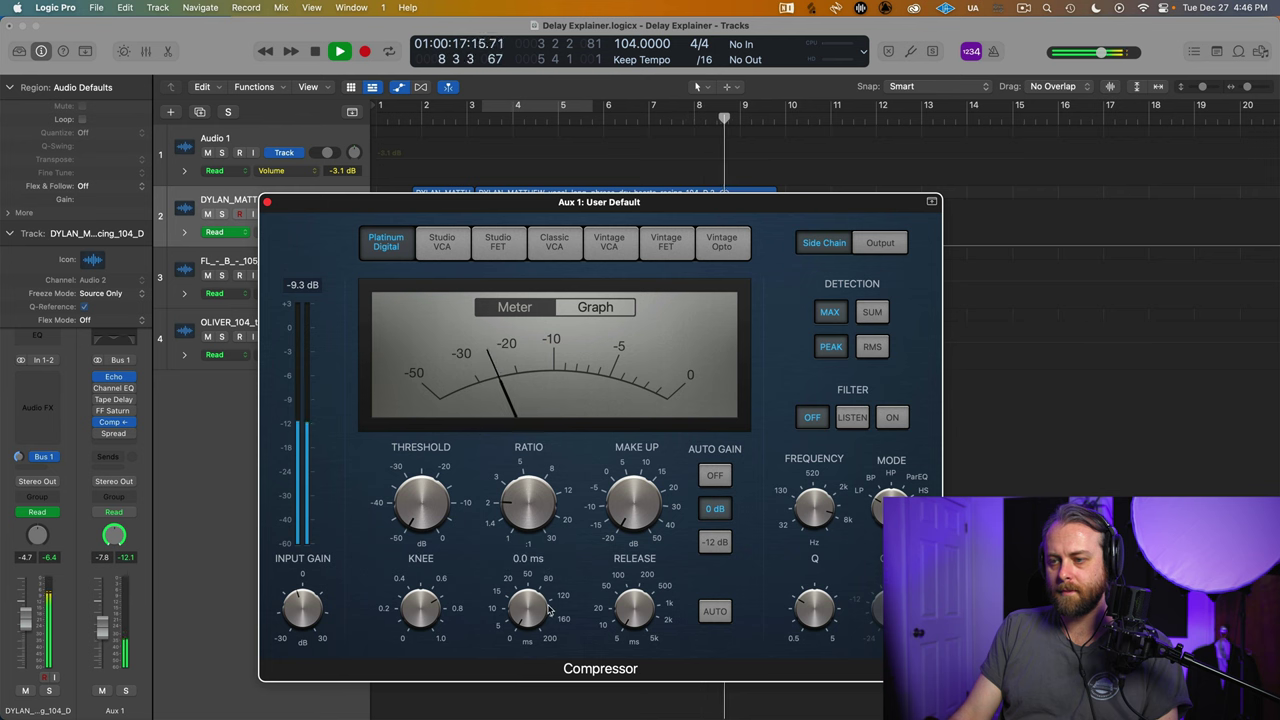
mouse_move(549, 611)
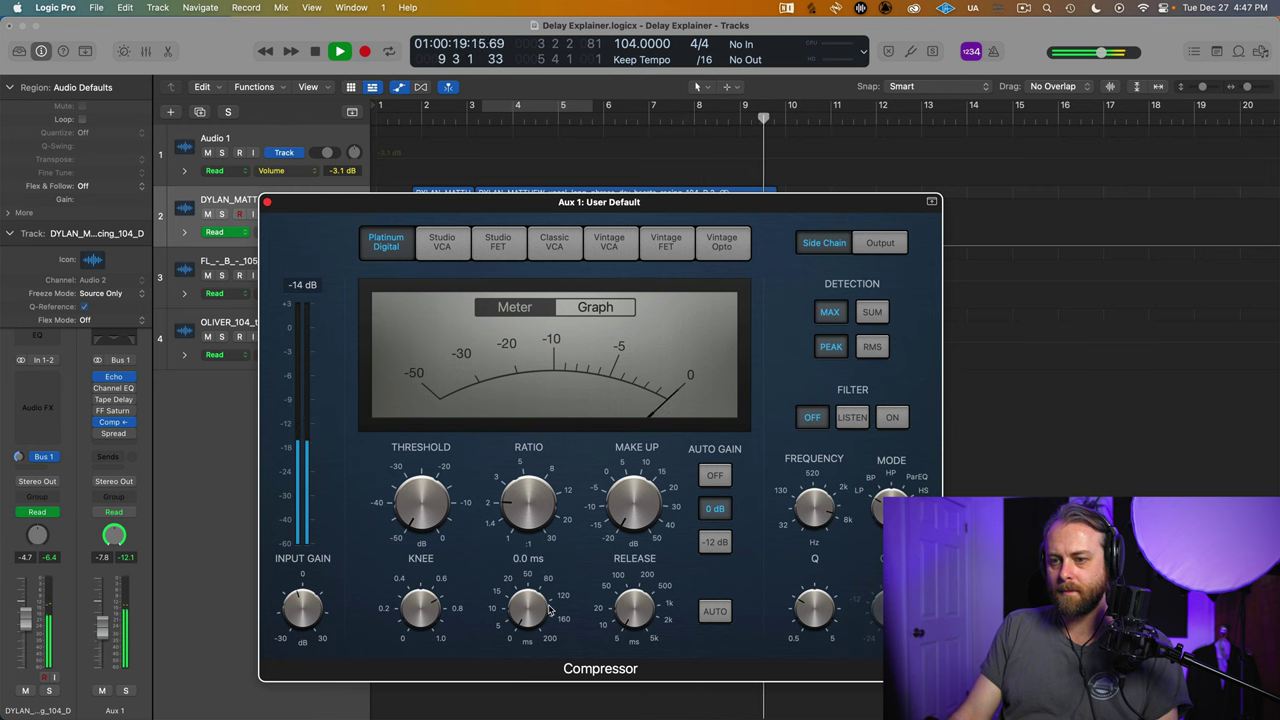
key(space)
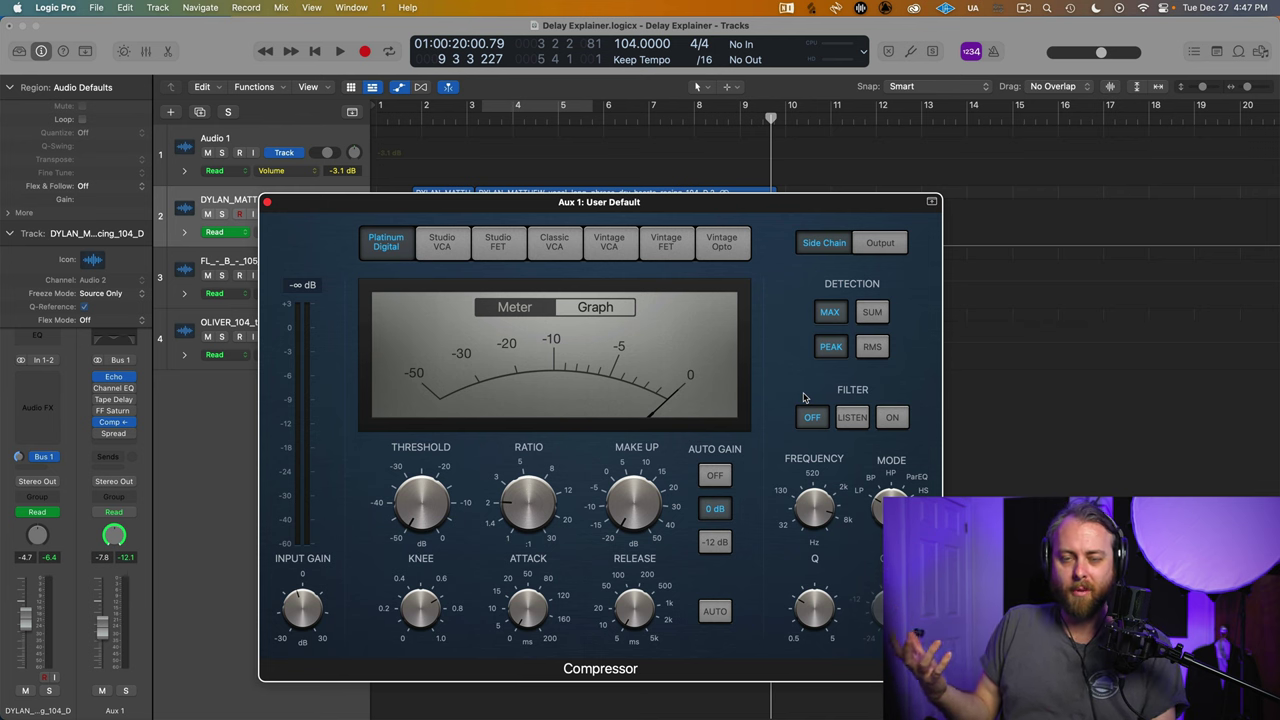
click(872, 347)
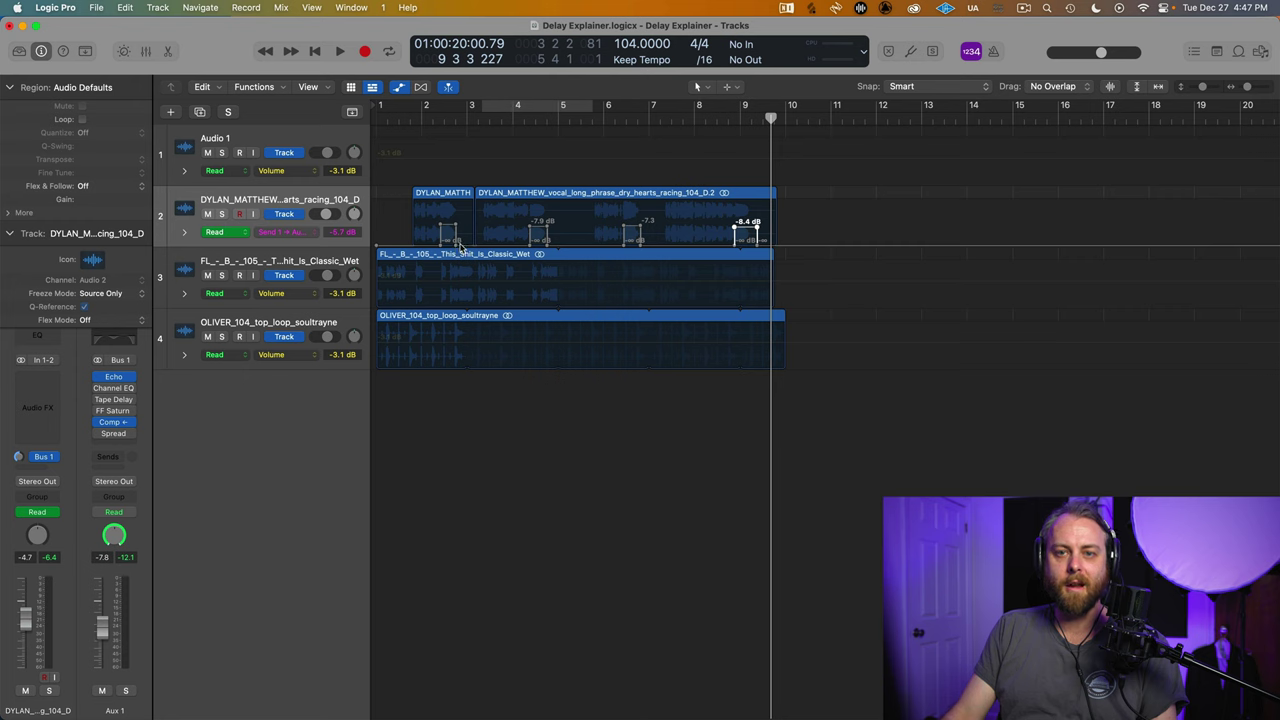
- Insert a stereo bx_delay2500 (Plugin Alliance) in the next empty Aux 1 slot and play the vocal
click(115, 449)
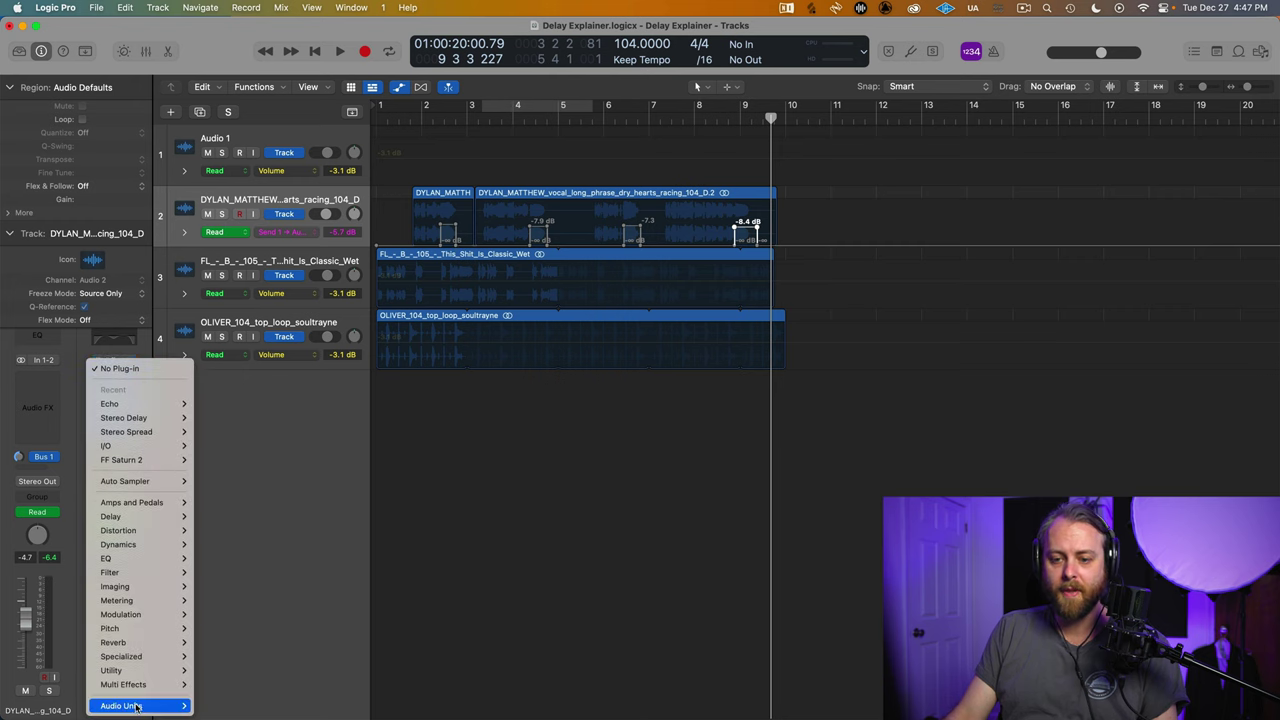
mouse_move(140, 705)
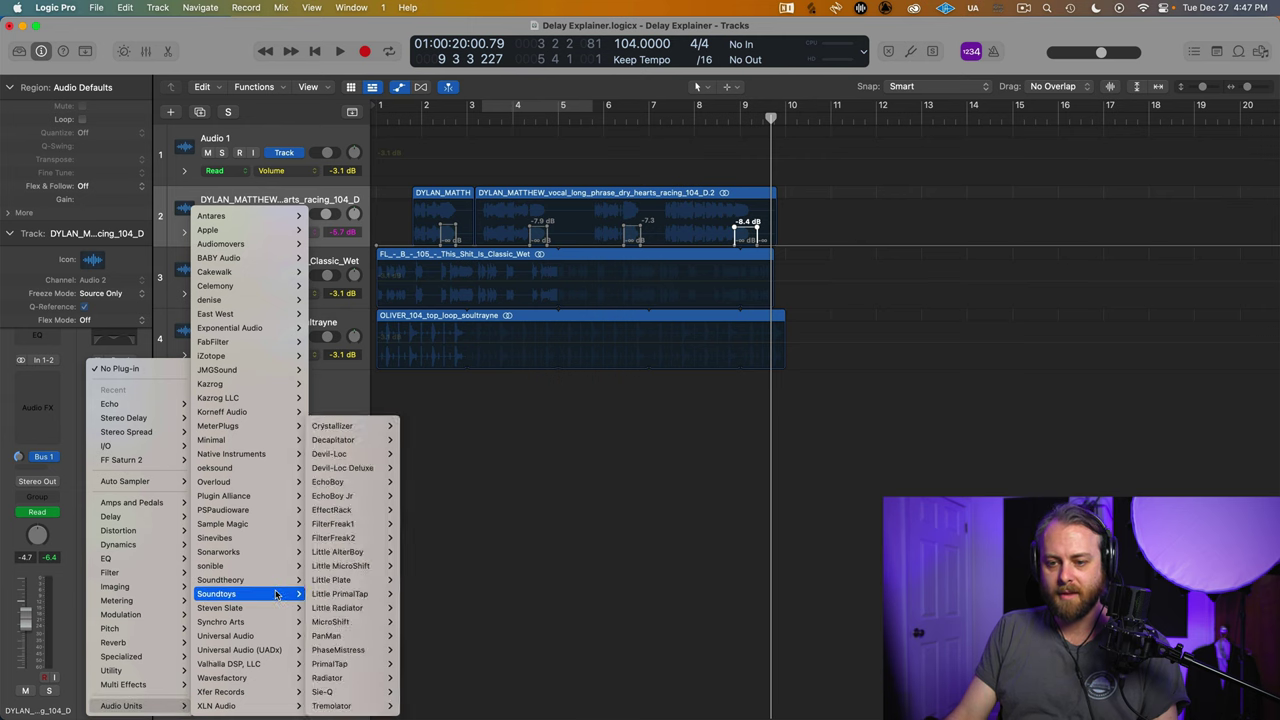
mouse_move(275, 569)
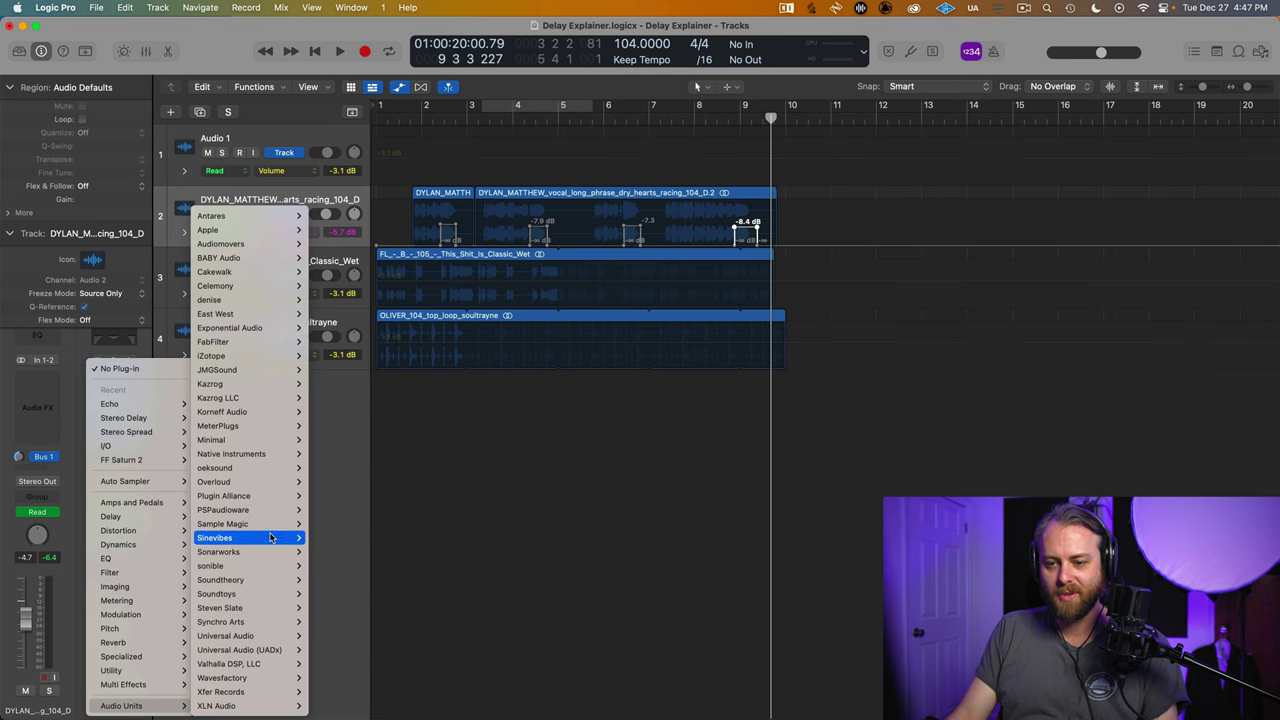
mouse_move(271, 511)
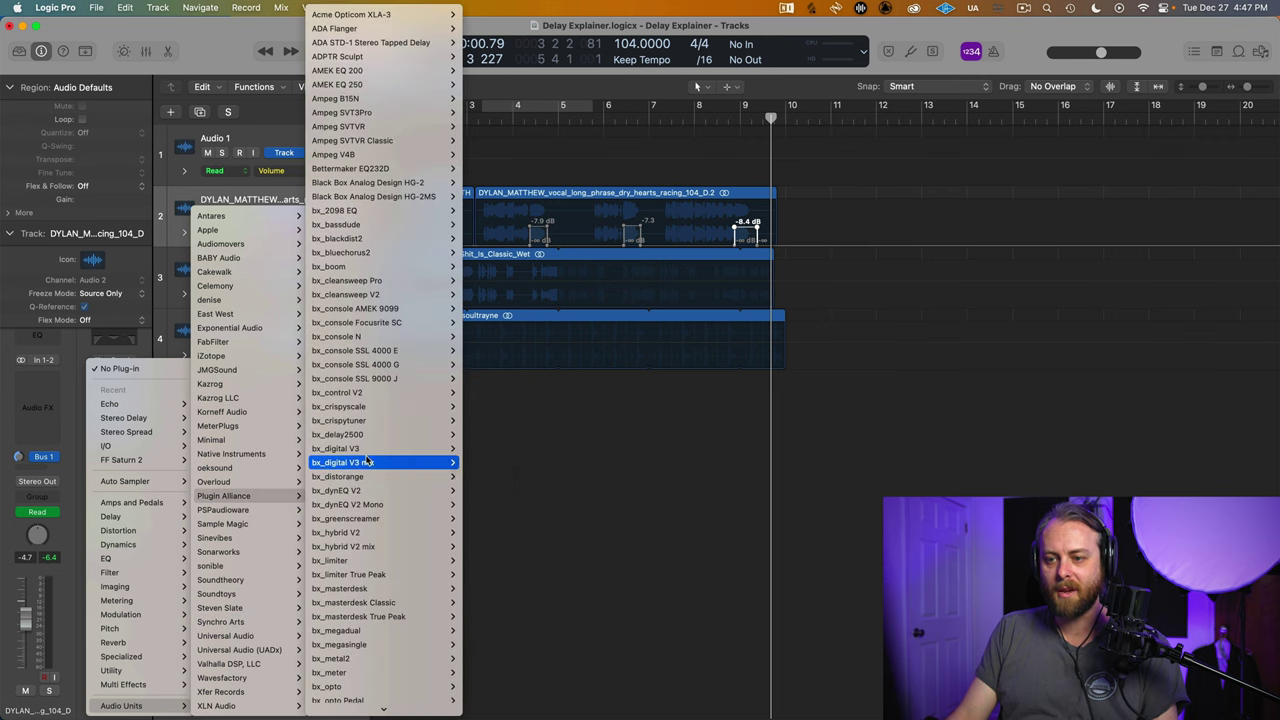
mouse_move(362, 434)
click(480, 436)
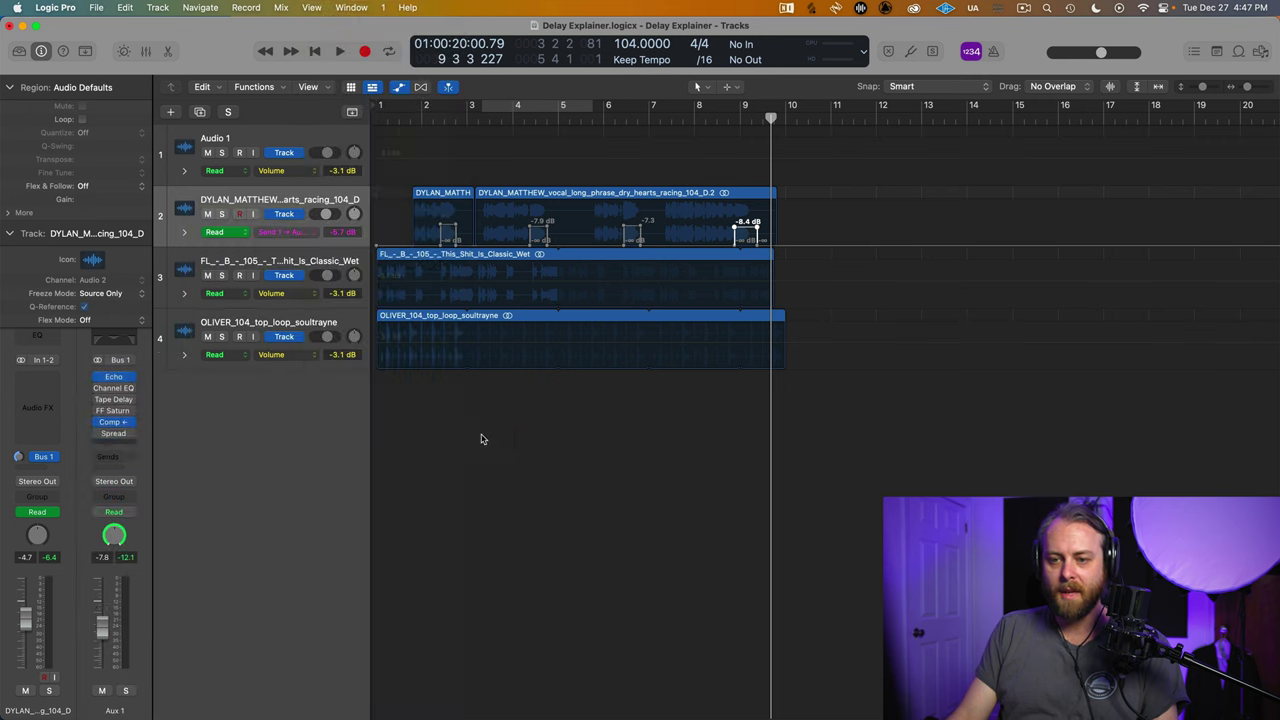
click(97, 412)
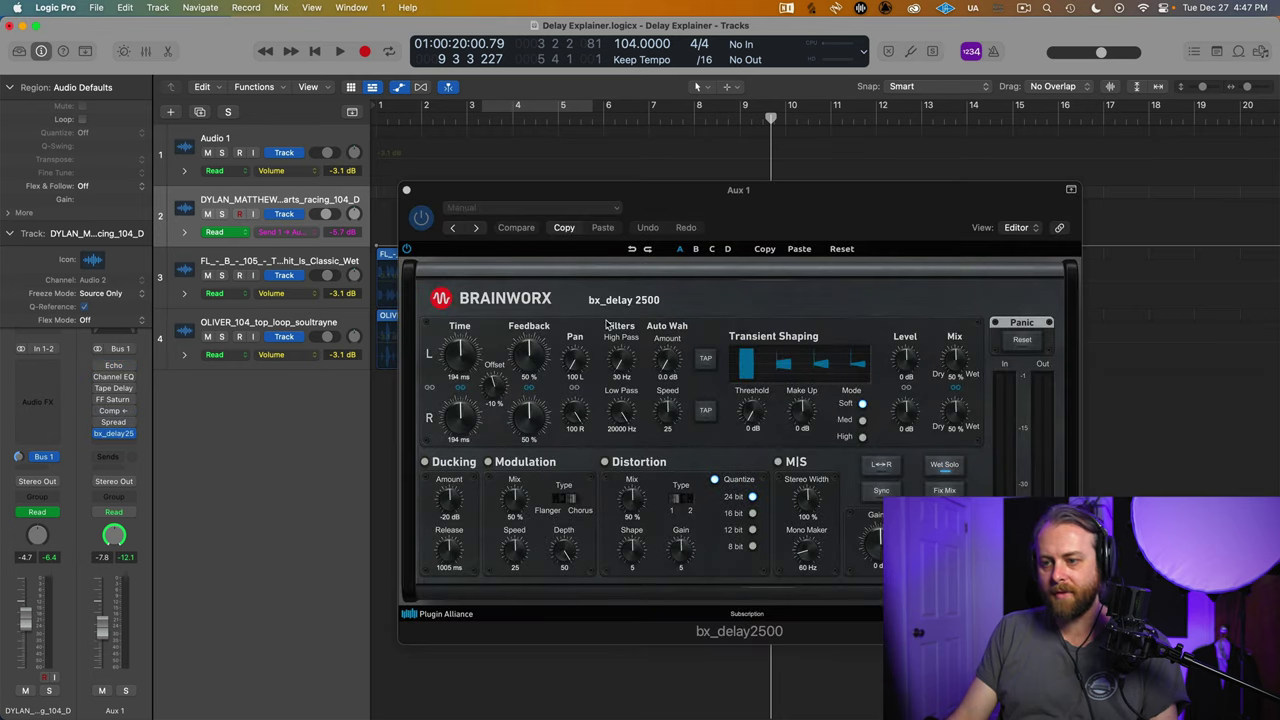
click(429, 466)
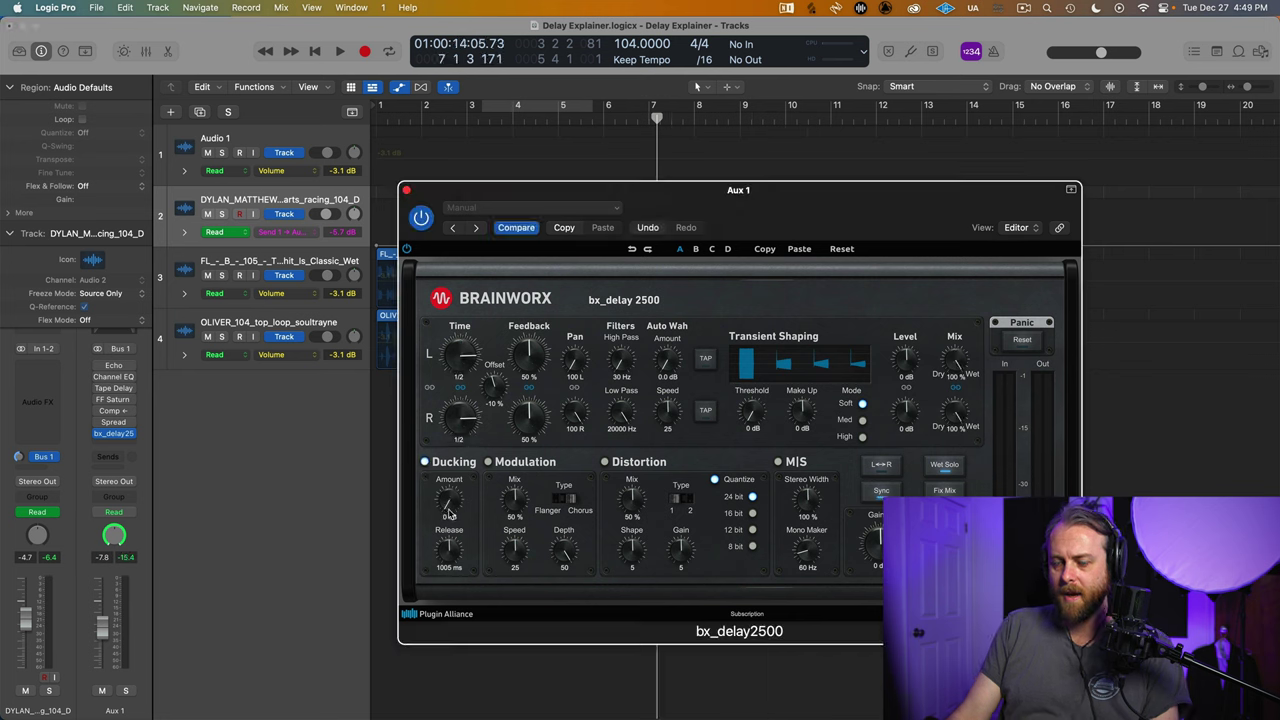
key(space)
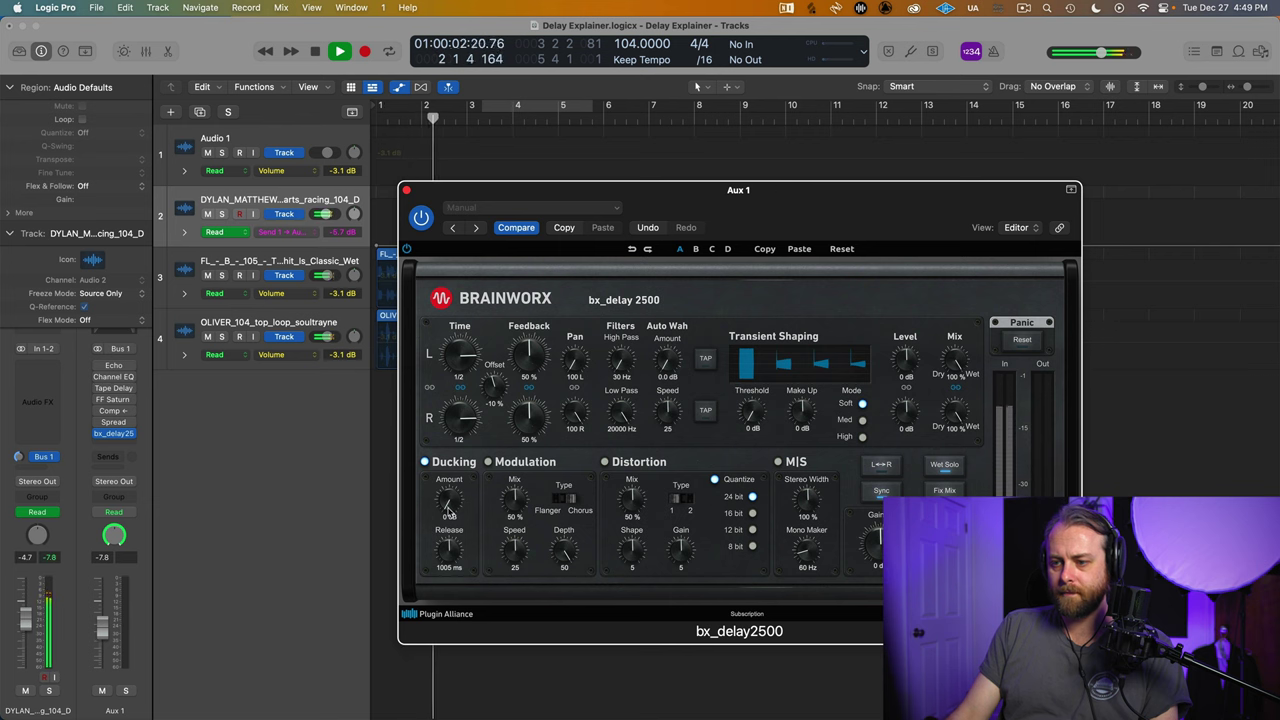
- Turn the bx_delay2500 Ducking Amount to about -3 dB while the vocal plays
drag(449, 513, 444, 498)
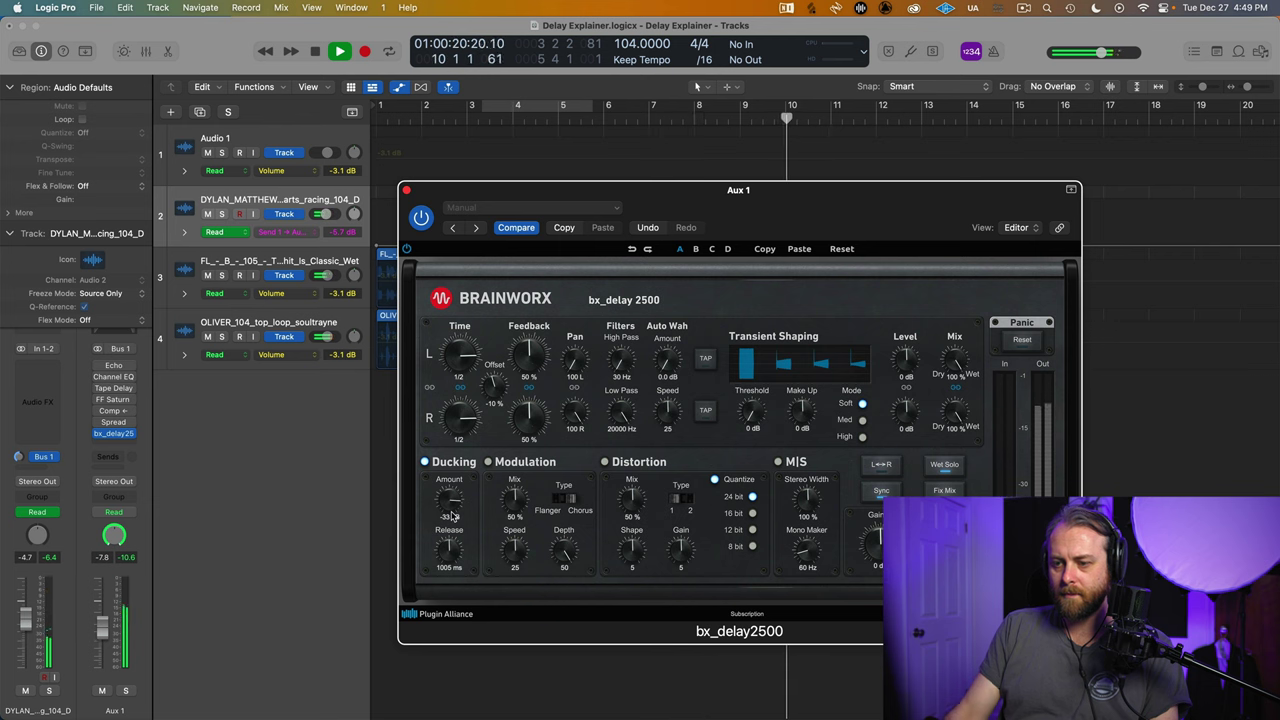
key(space)
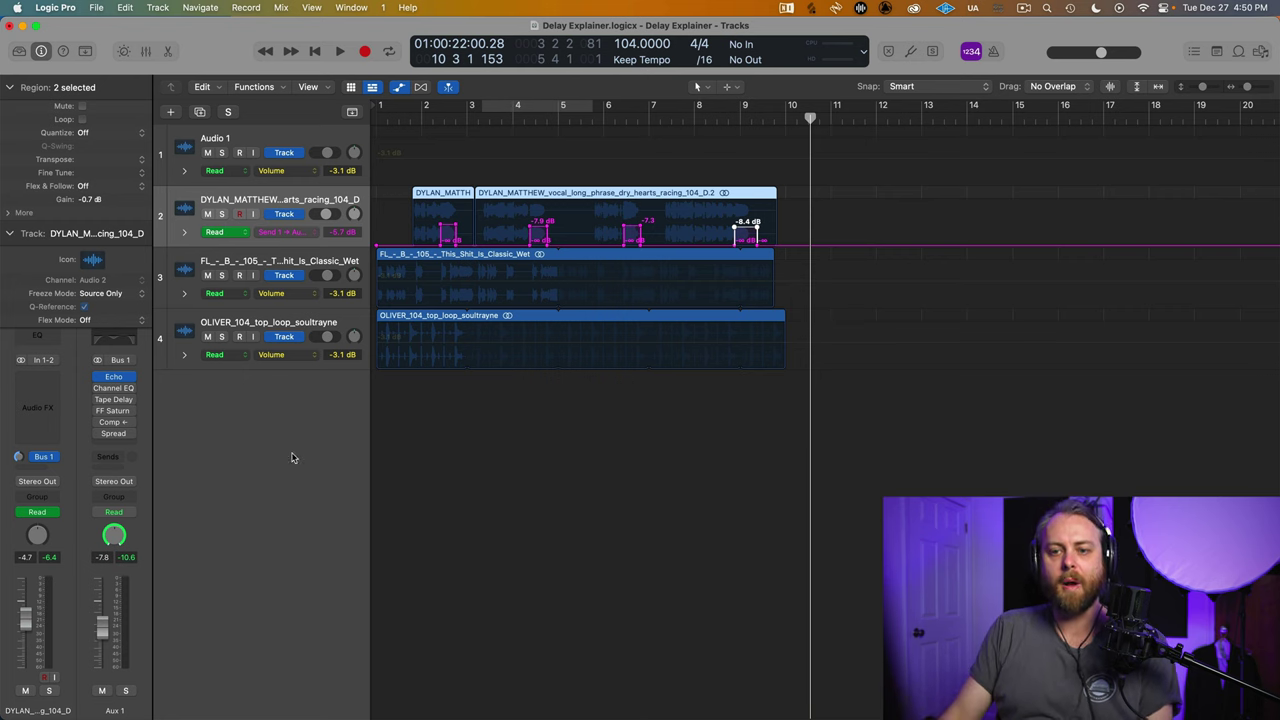
- Open the Echo plug-in window on Aux 1
click(115, 378)
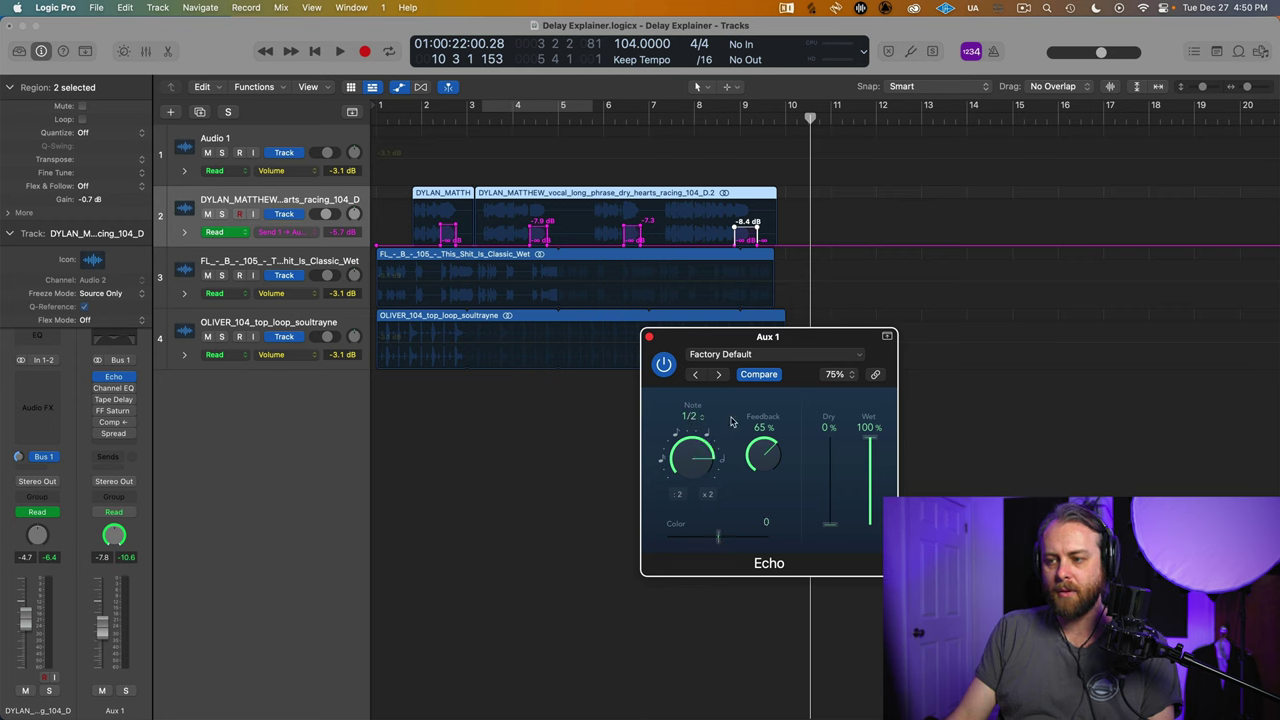
- Set the Echo Note to dotted quarter while auditioning, then close the window and solo the vocal
click(502, 173)
key(space)
drag(677, 456, 682, 476)
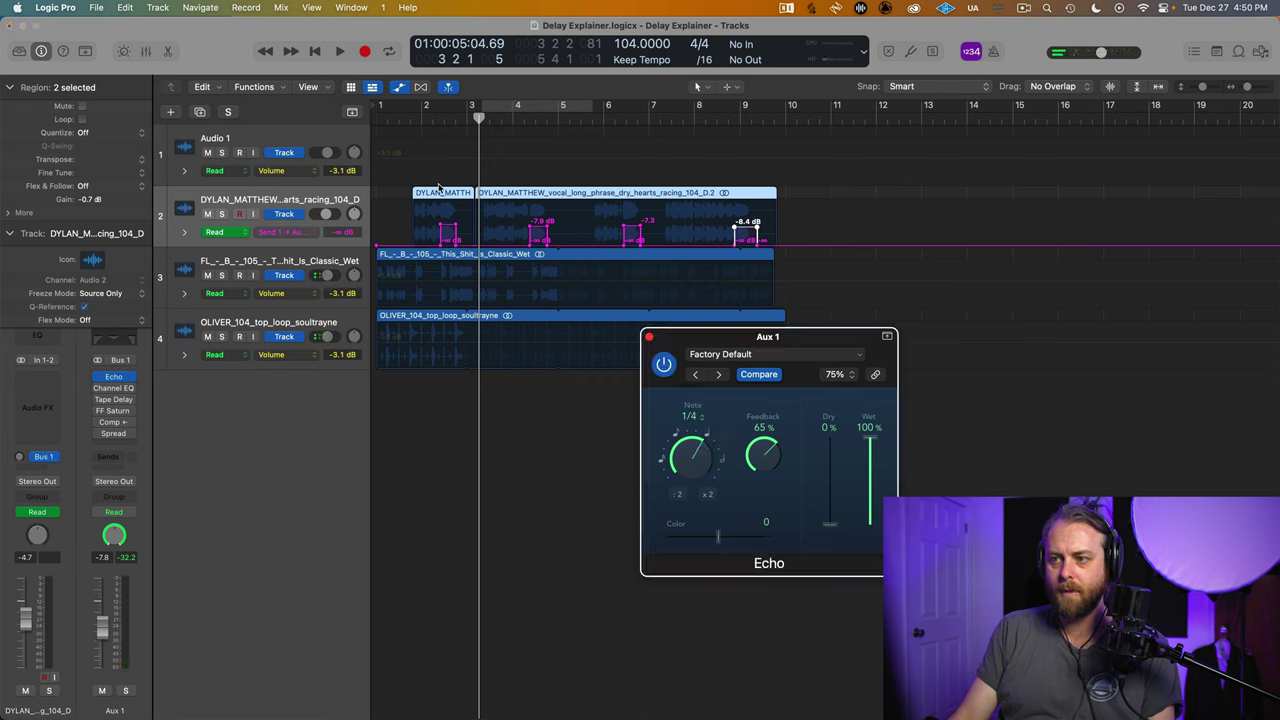
click(418, 124)
key(space)
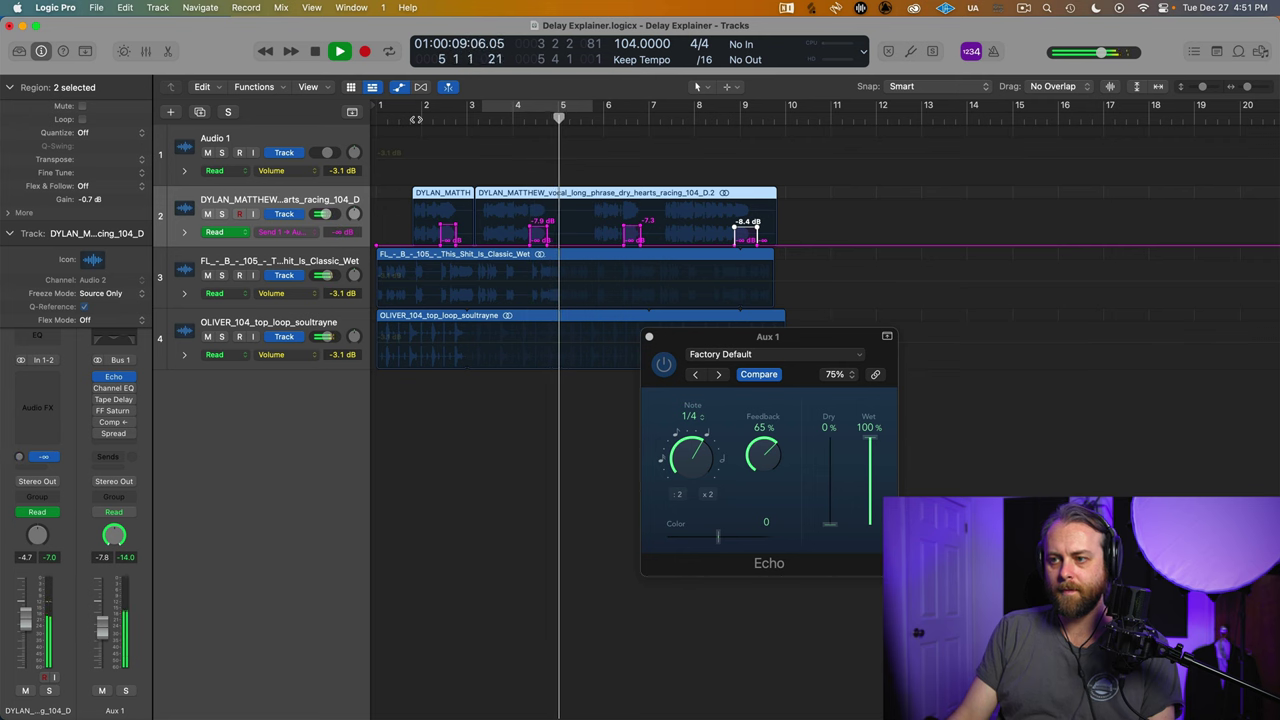
key(space)
click(649, 336)
key(s)
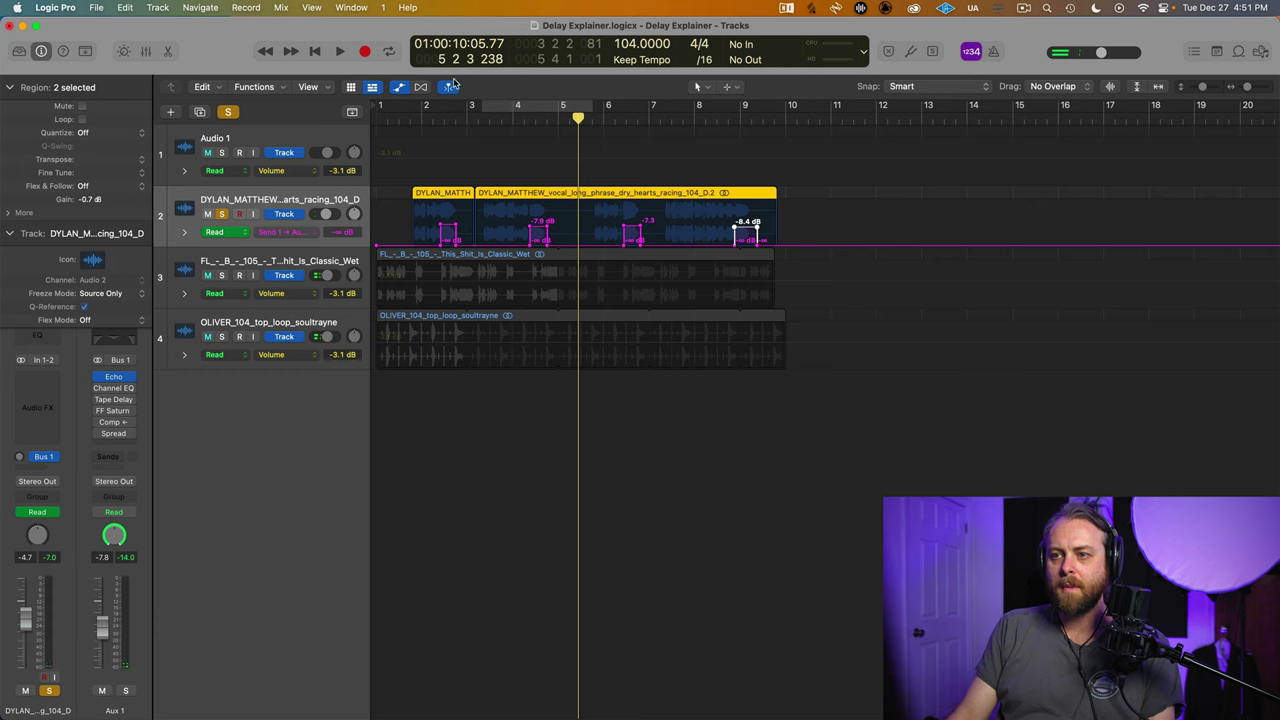
- Play the soloed vocal from bar 2
key(Return)
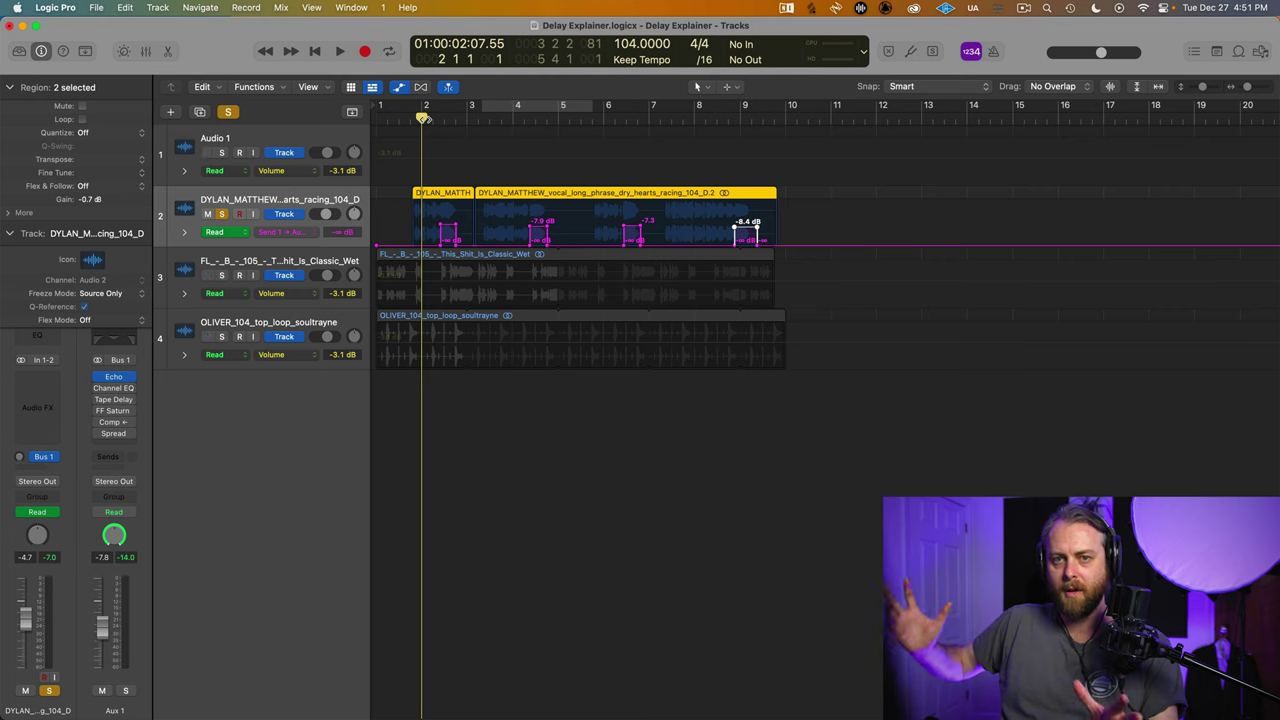
key(space)
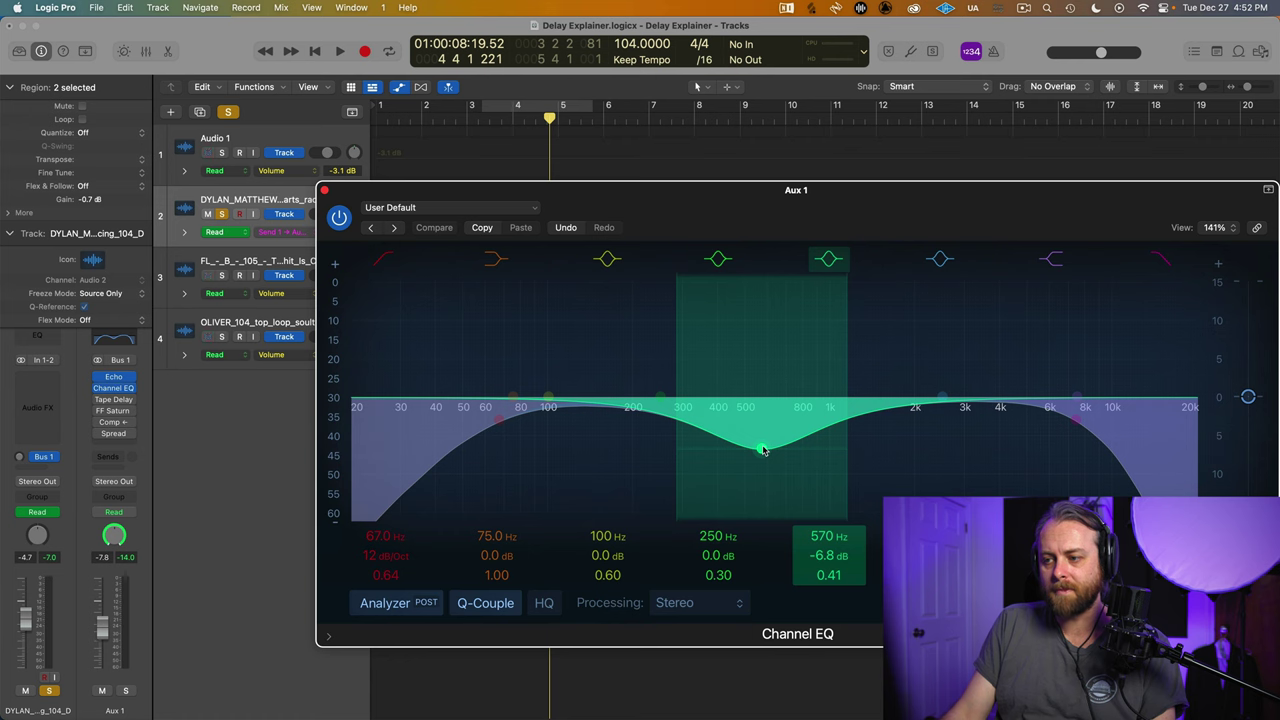
- Flatten the Aux 1 EQ's 570 Hz dip, disable its high cut, and raise the low cut to ~384 Hz
drag(762, 450, 757, 401)
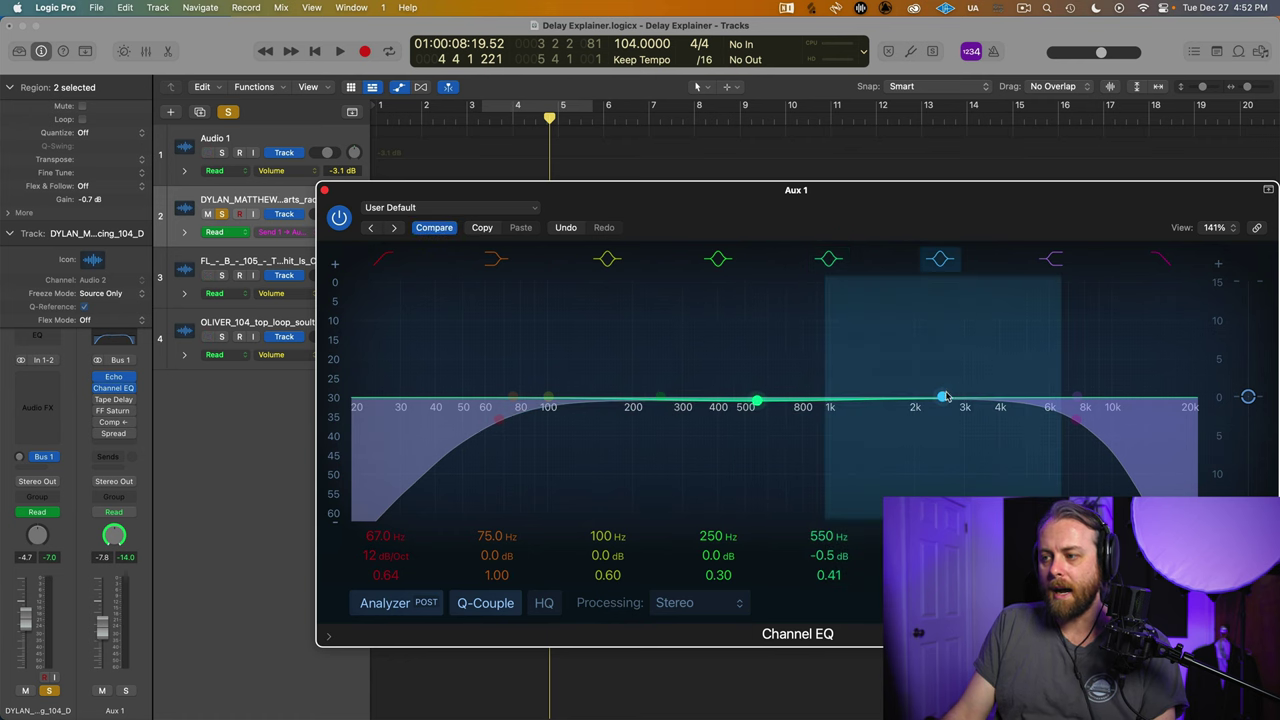
drag(945, 397, 1197, 397)
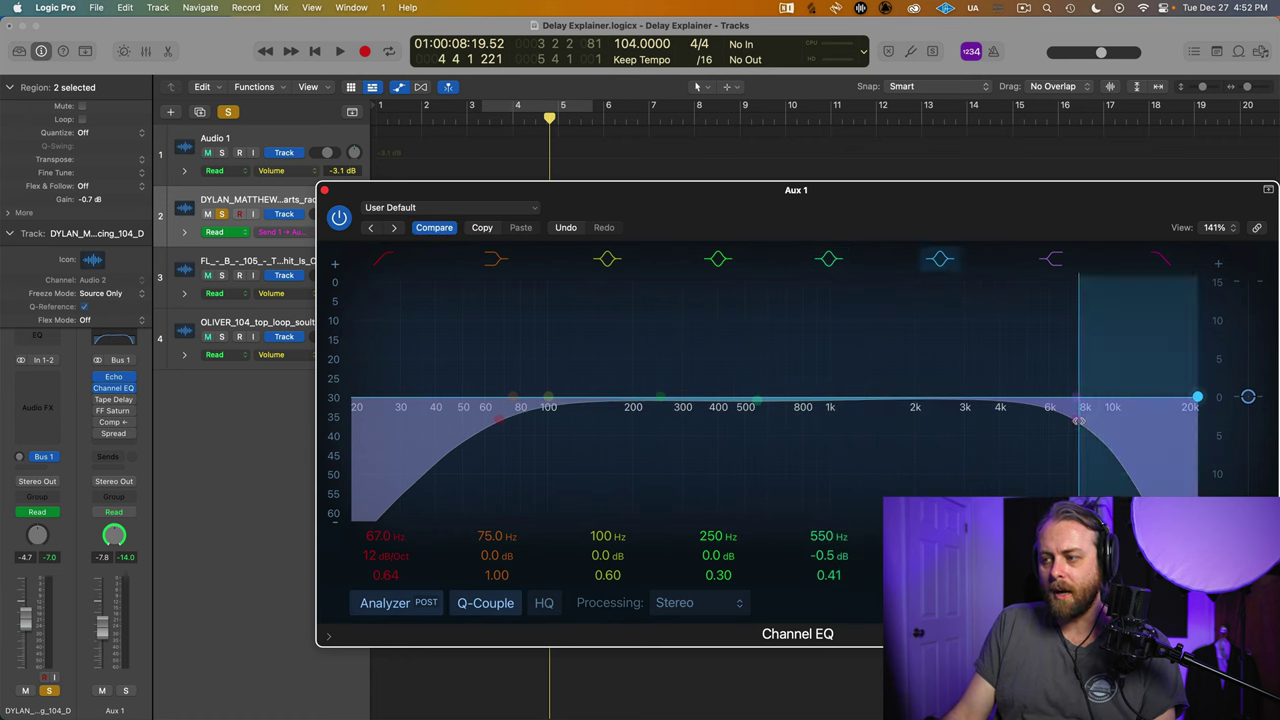
click(1158, 261)
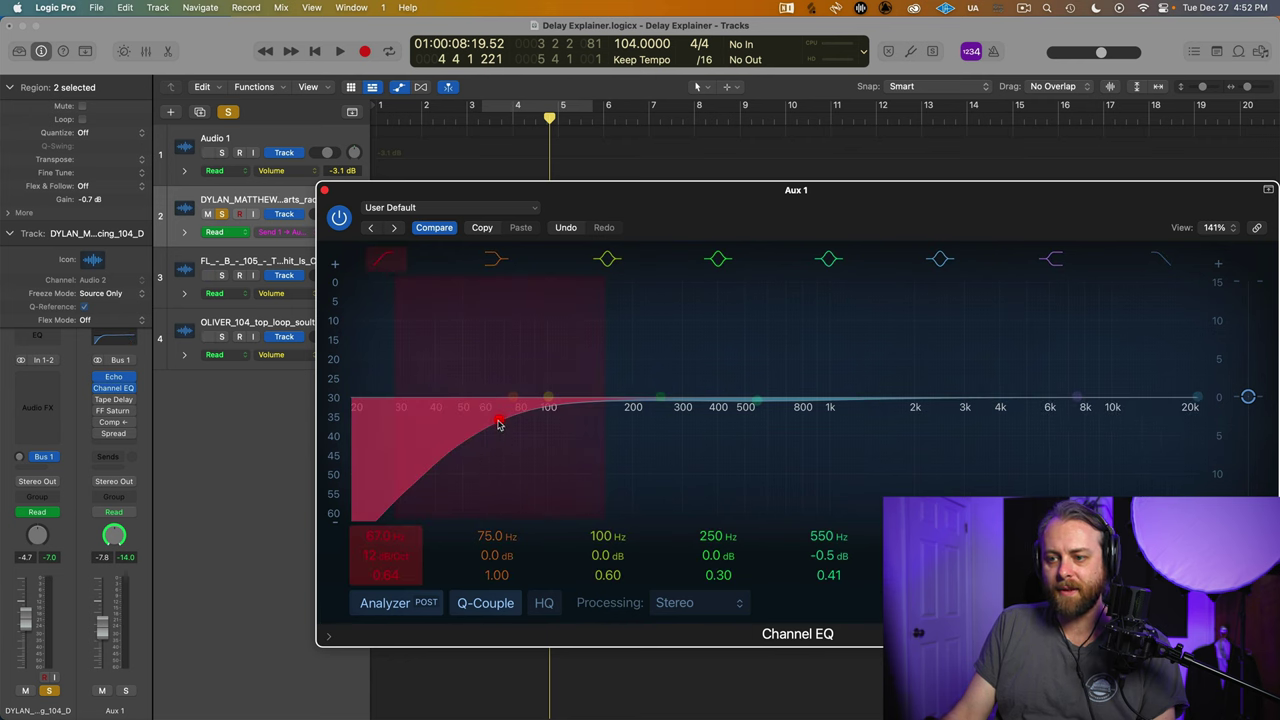
drag(499, 424, 684, 424)
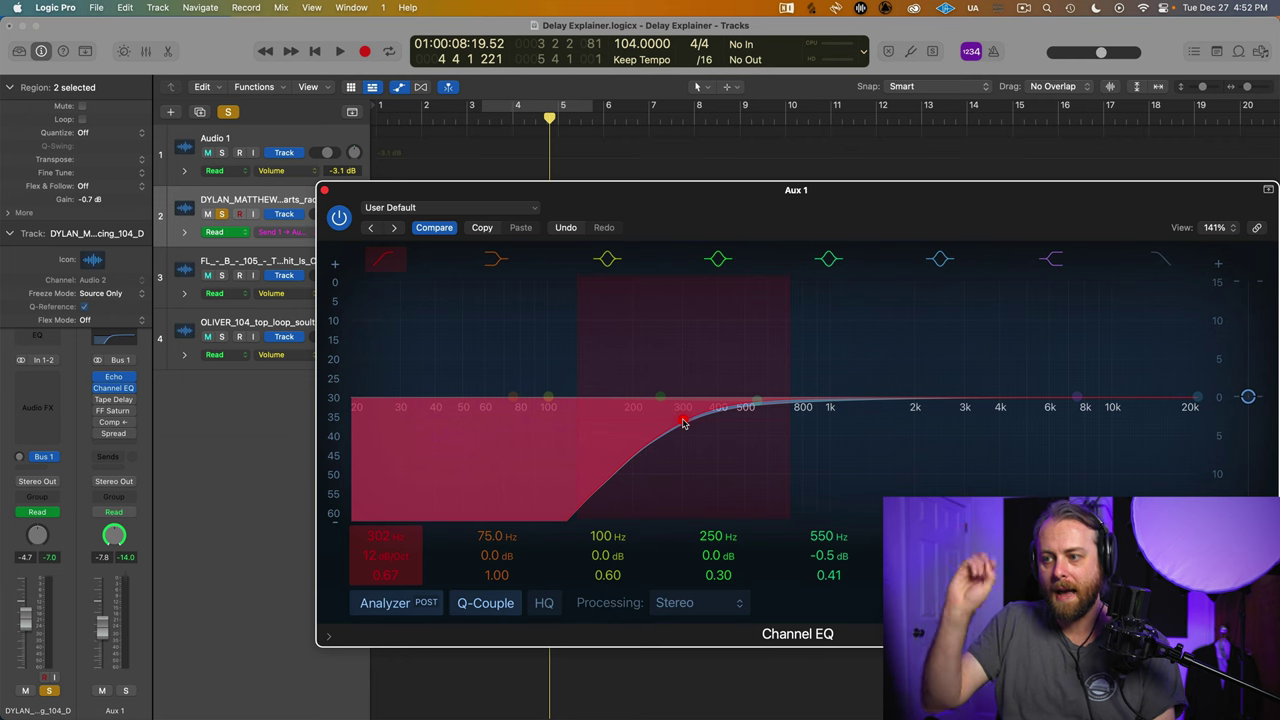
drag(686, 423, 712, 424)
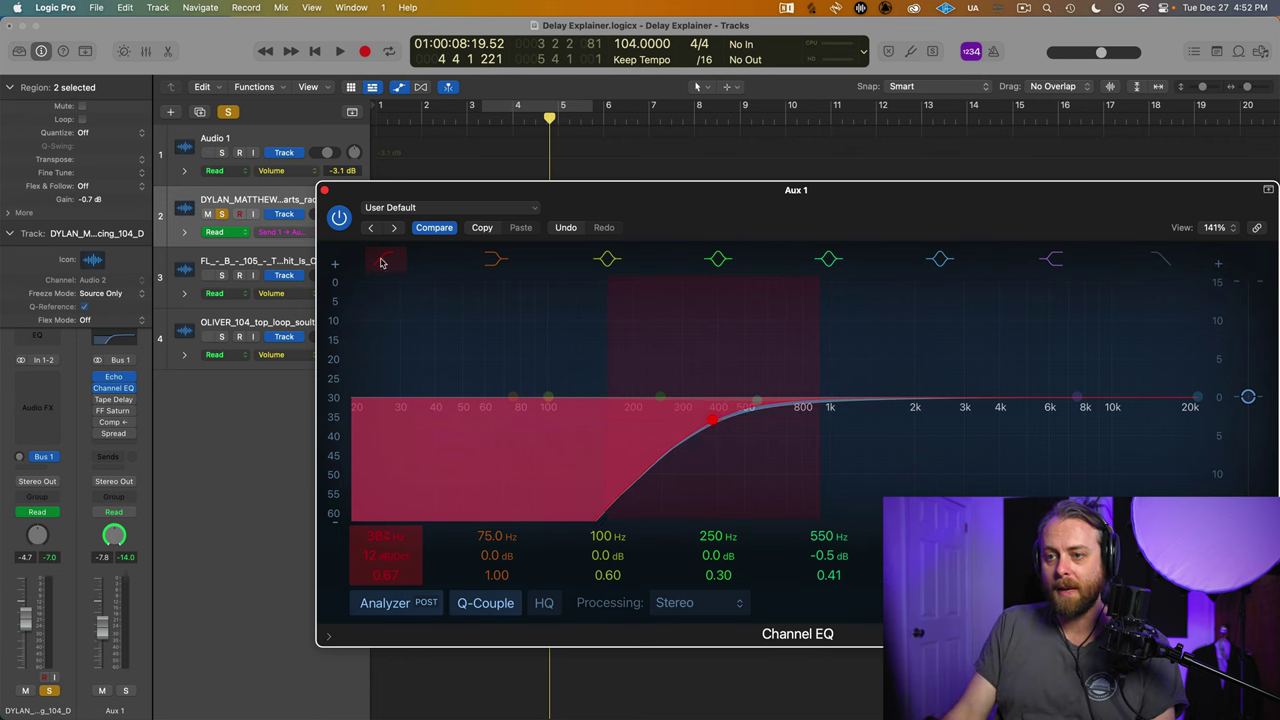
click(339, 216)
click(324, 191)
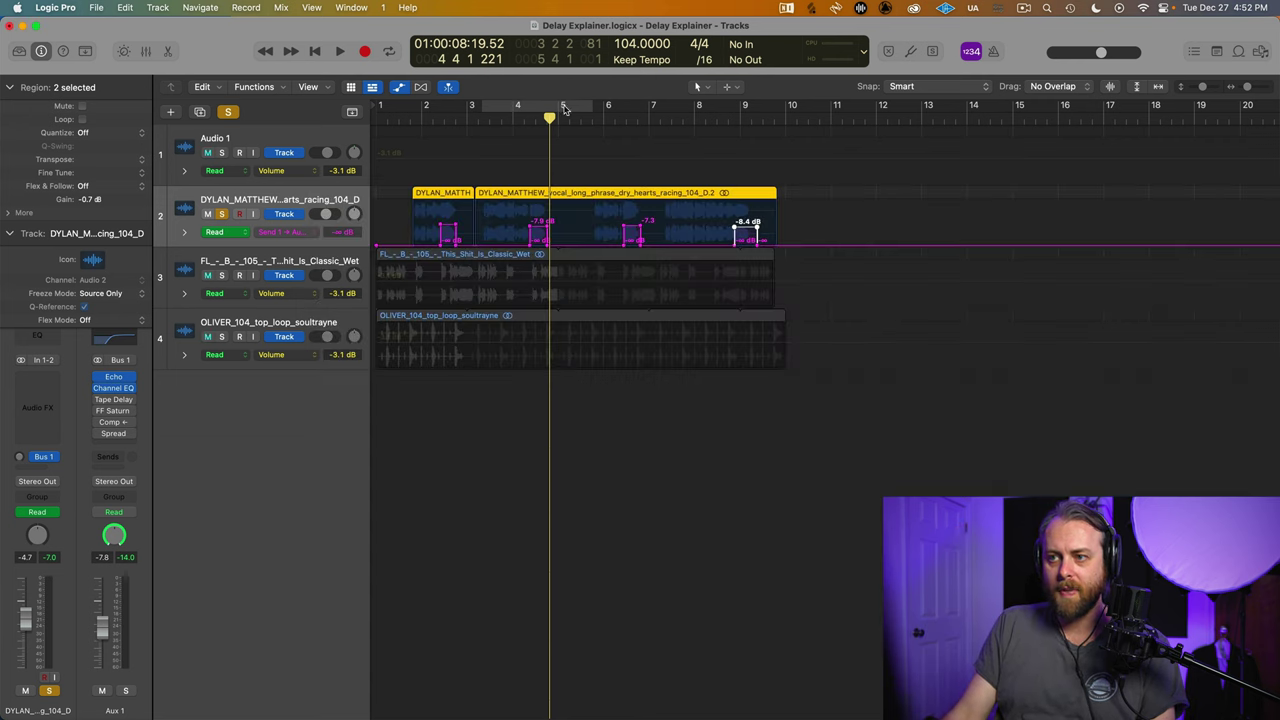
- Play from bar 2 to hear the reshaped echo, stop near bar 5, and unsolo the vocal track
key(comma)
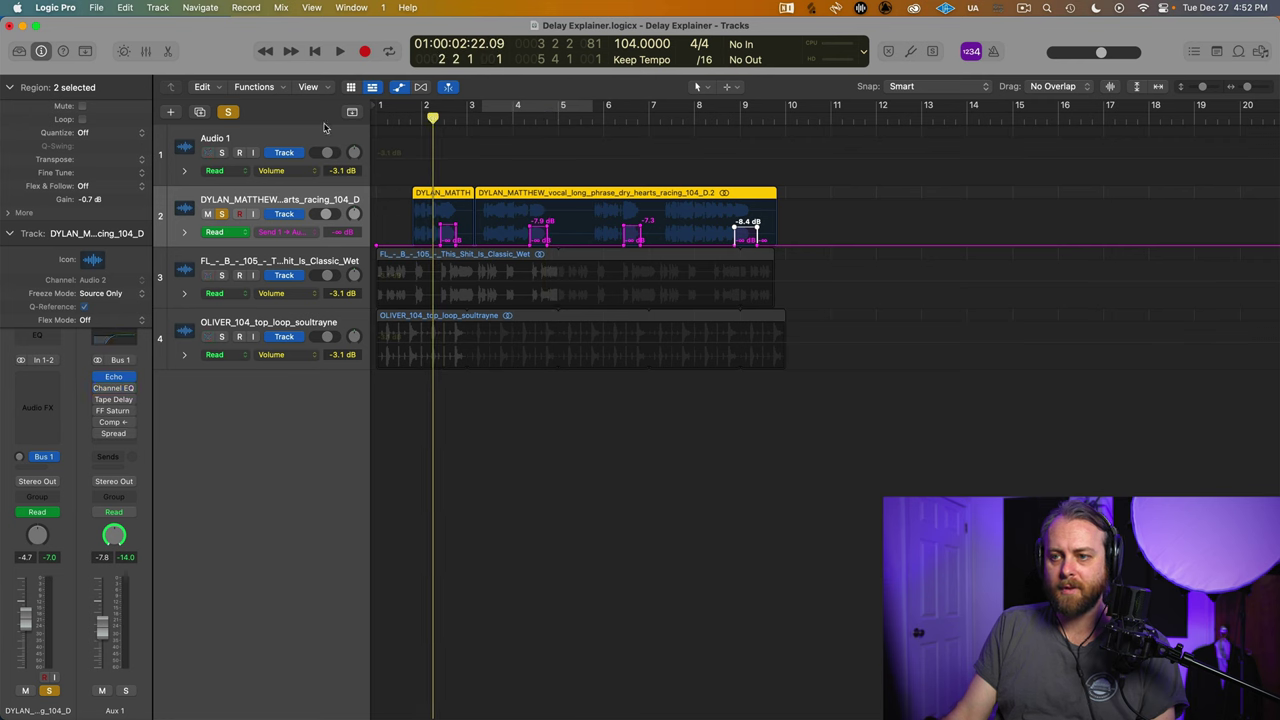
key(space)
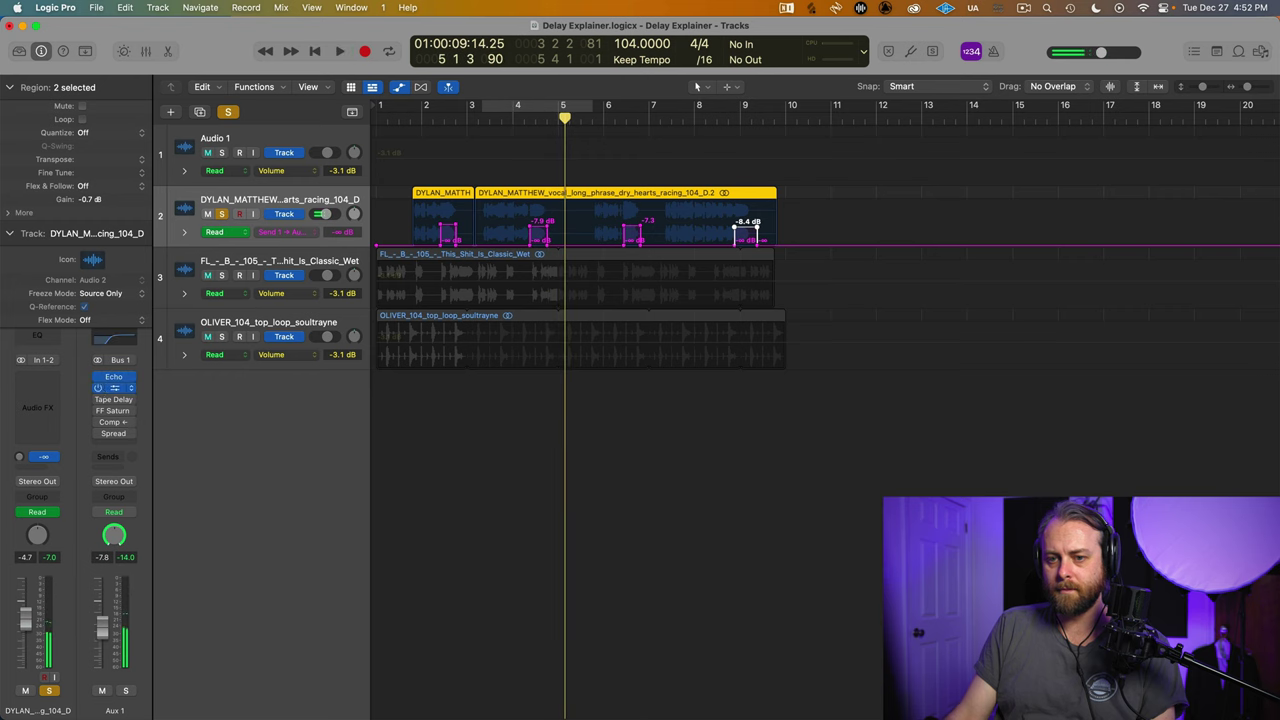
key(space)
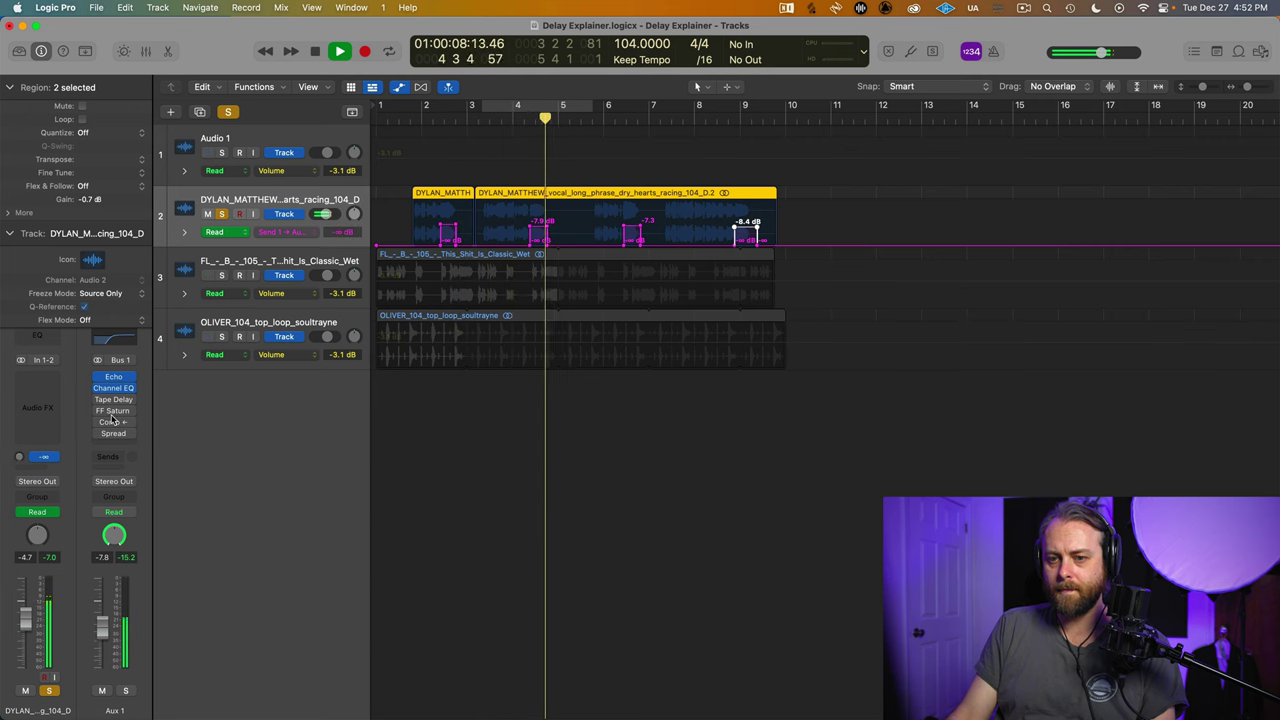
key(space)
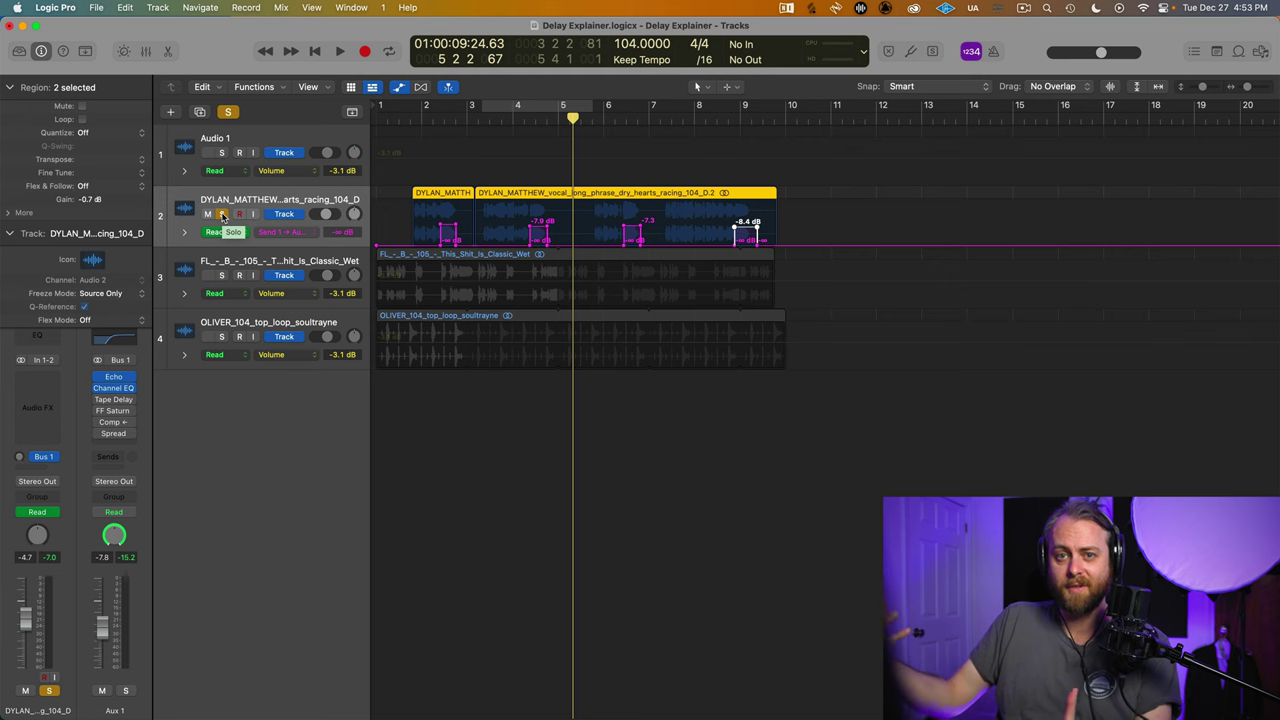
click(222, 215)
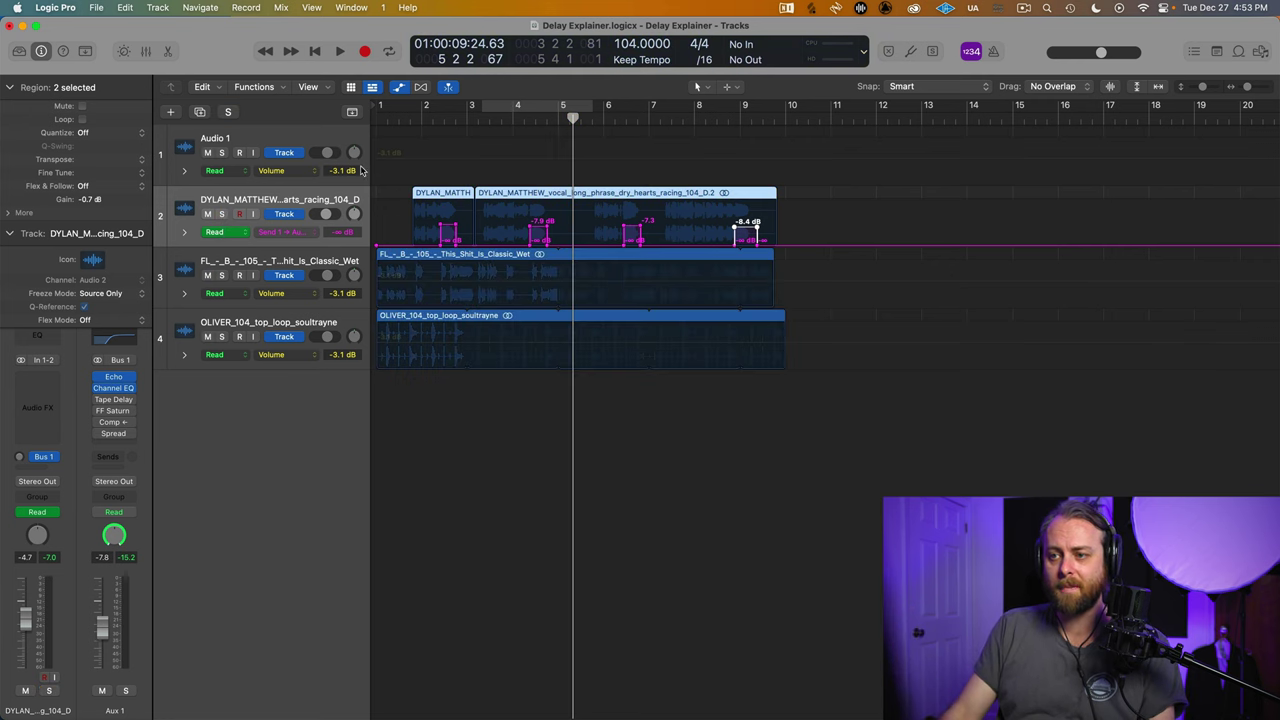
- Play the mix back from near bar 2, then again from the start of bar 1
key(space)
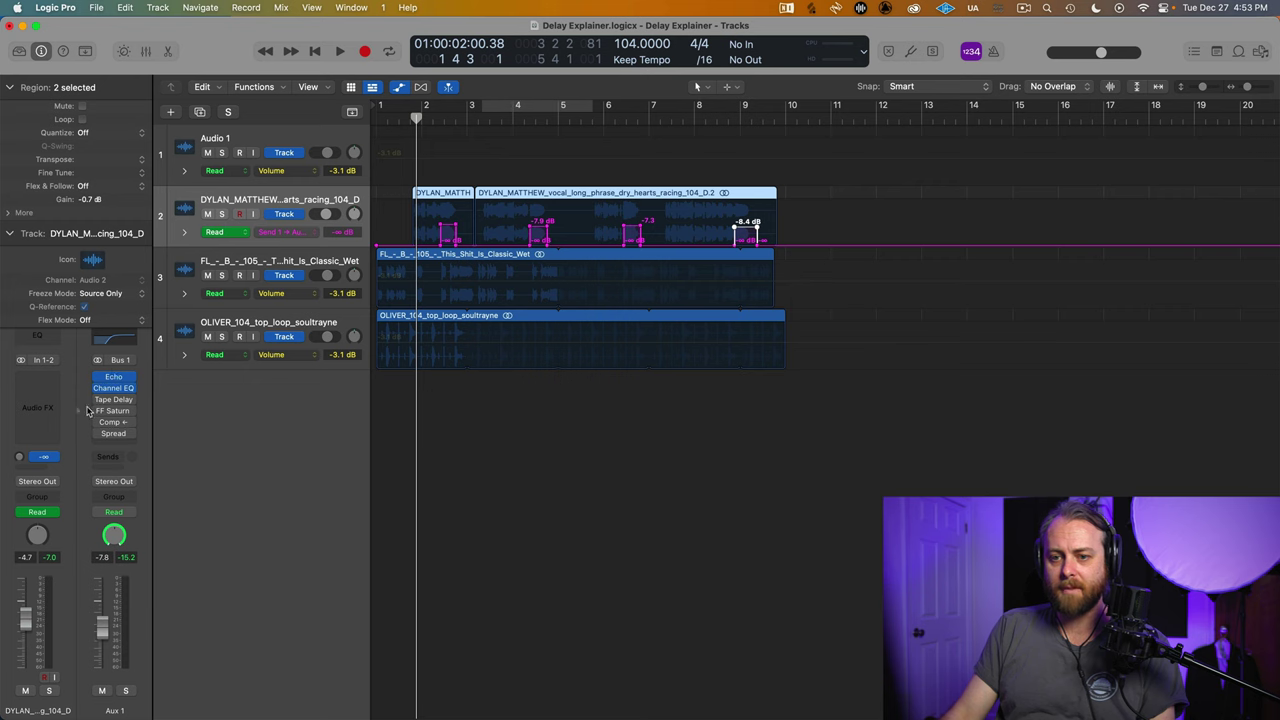
key(space)
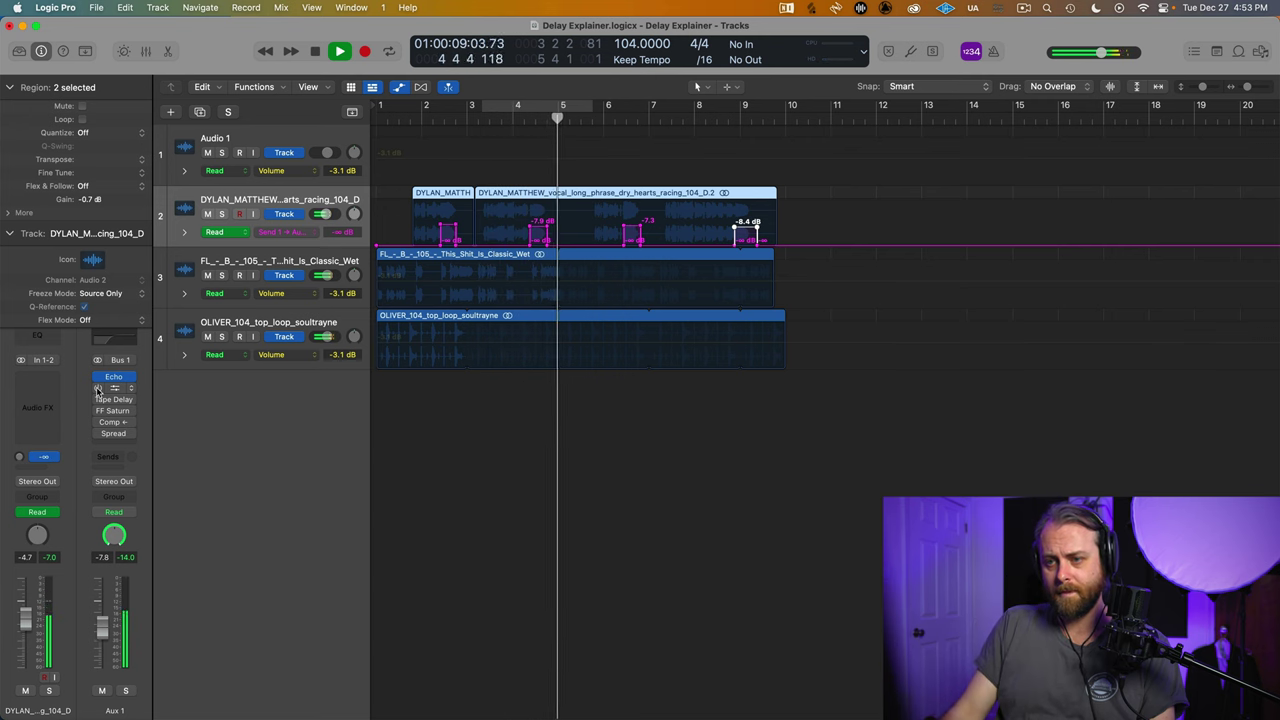
key(space)
double_click(401, 118)
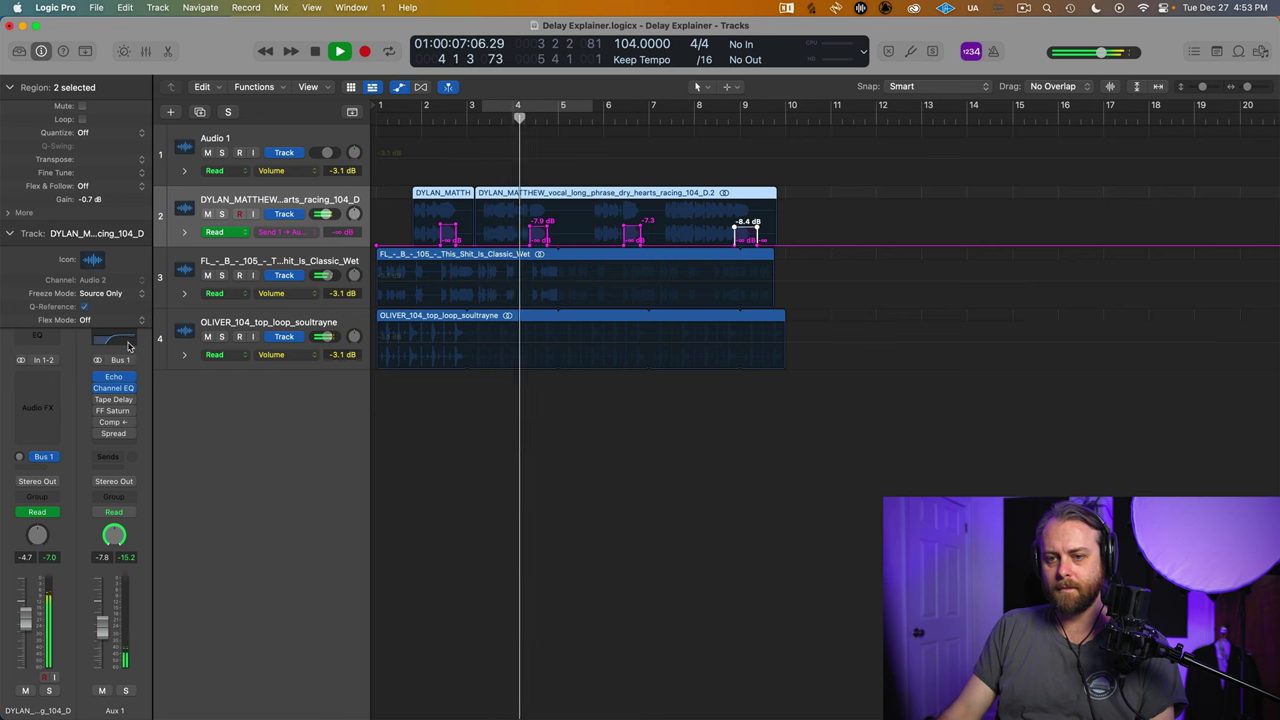
- Raise the Aux 1 Channel EQ low cut to about 870 Hz and open the bus's FF Saturn 2
click(113, 388)
drag(730, 419, 812, 423)
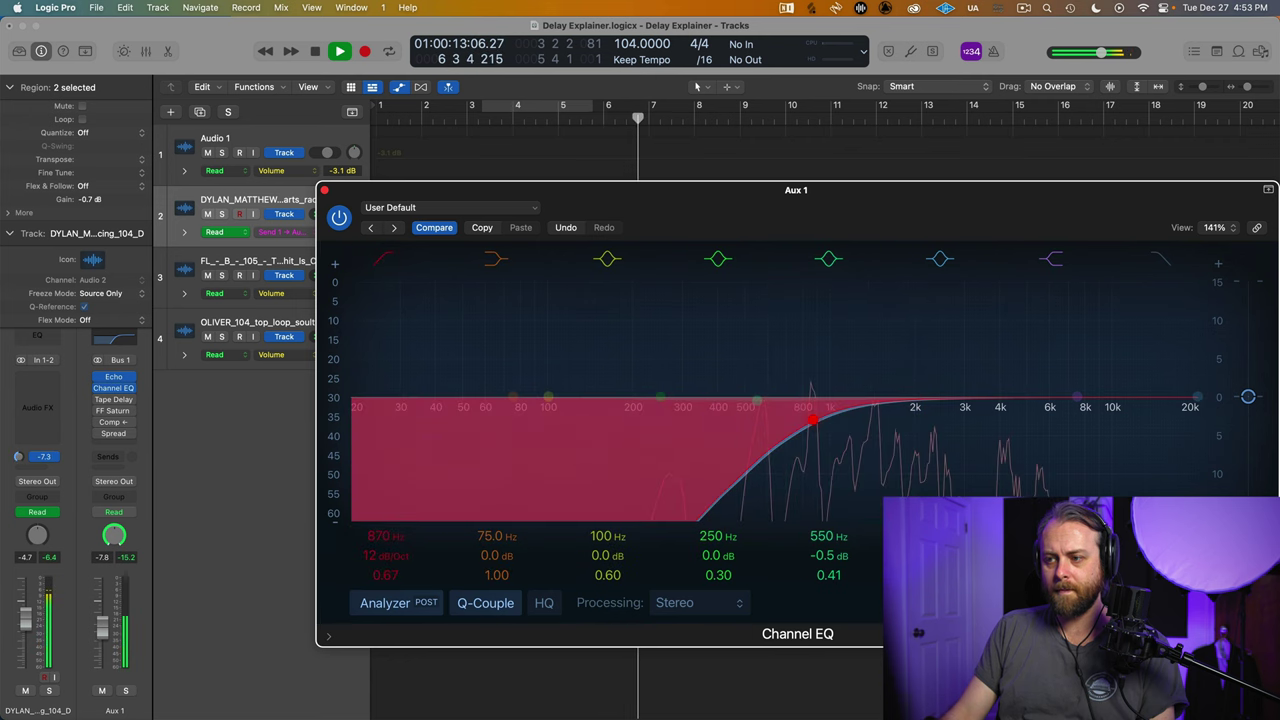
click(325, 191)
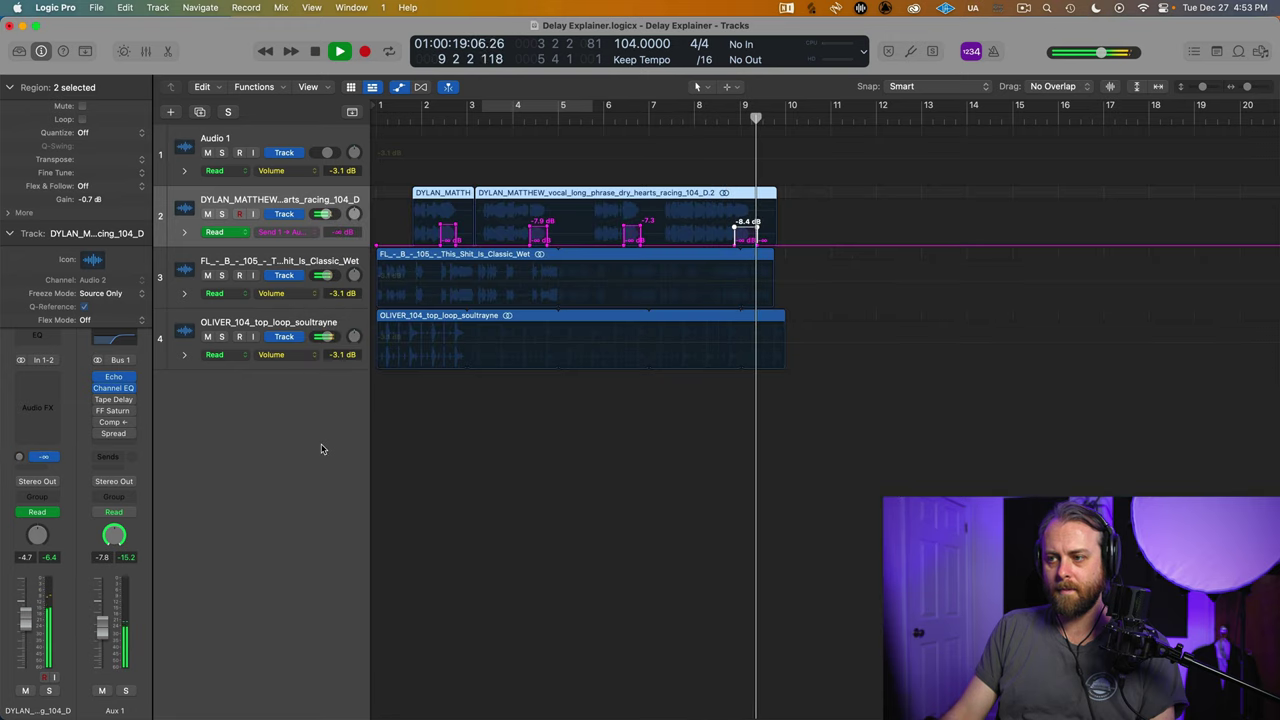
key(space)
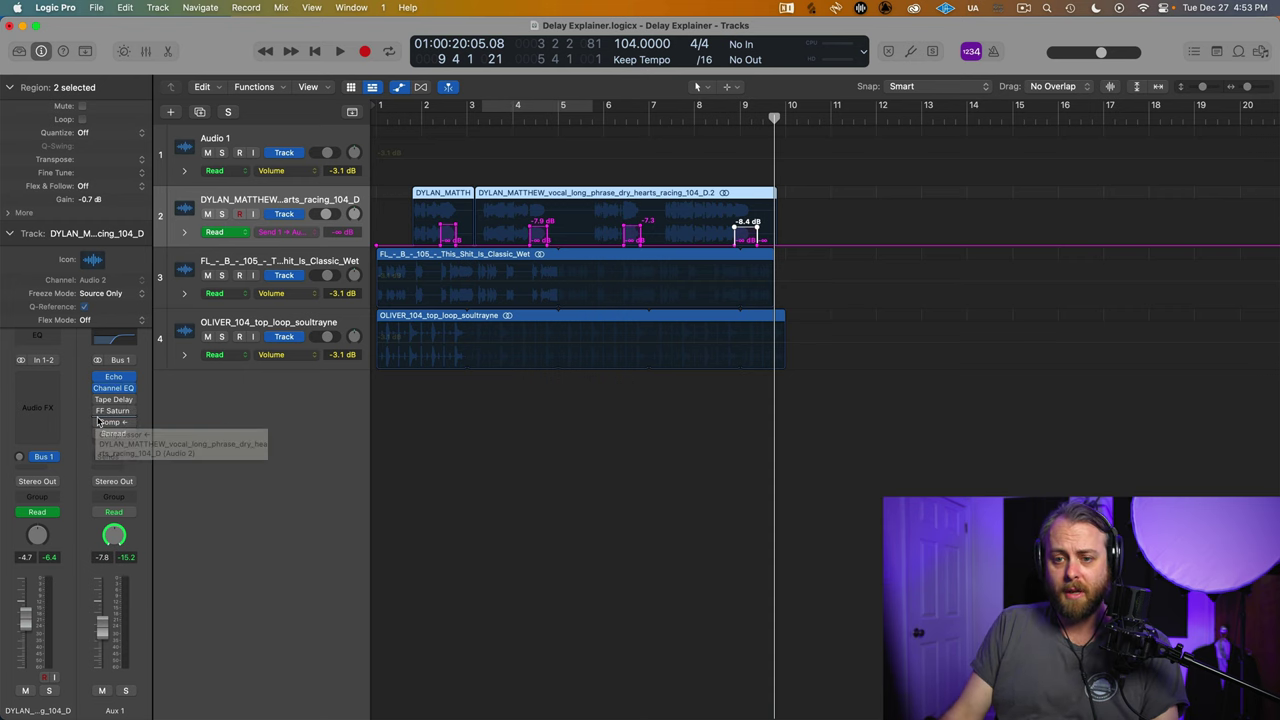
click(116, 415)
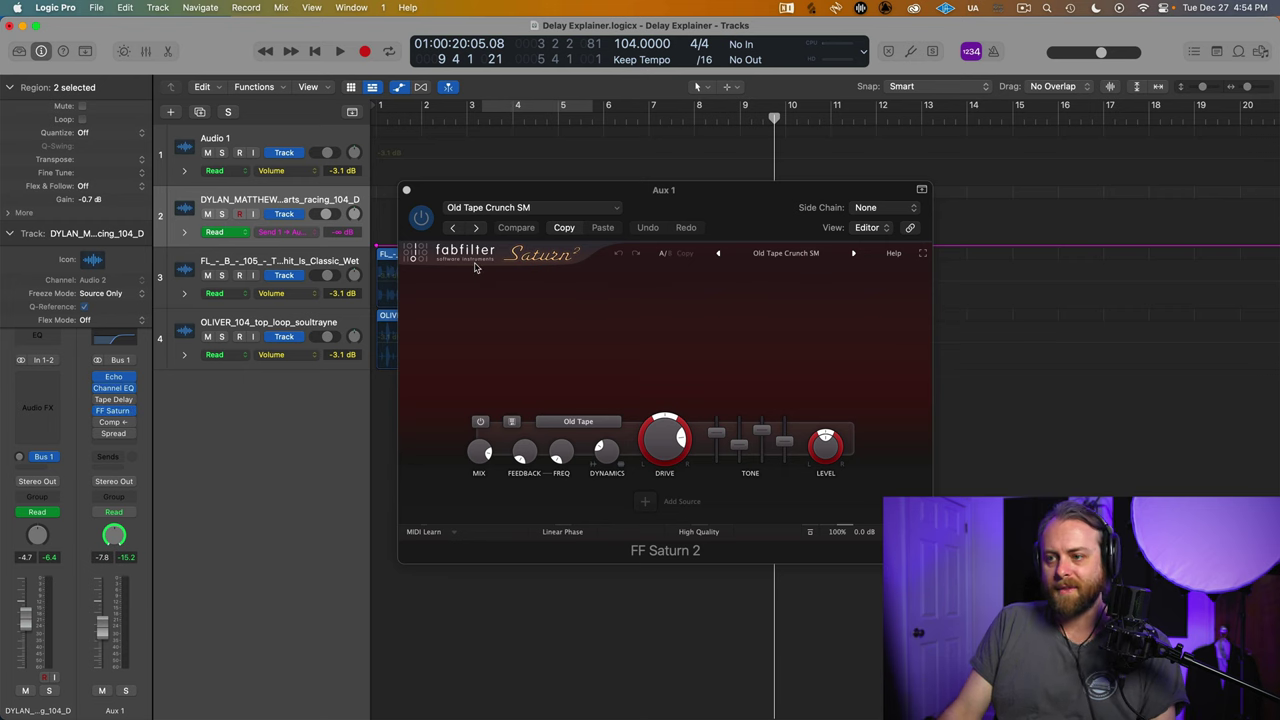
- Move the Saturn window aside and play the vocal through the Old Tape Crunch SM preset
drag(703, 188, 681, 266)
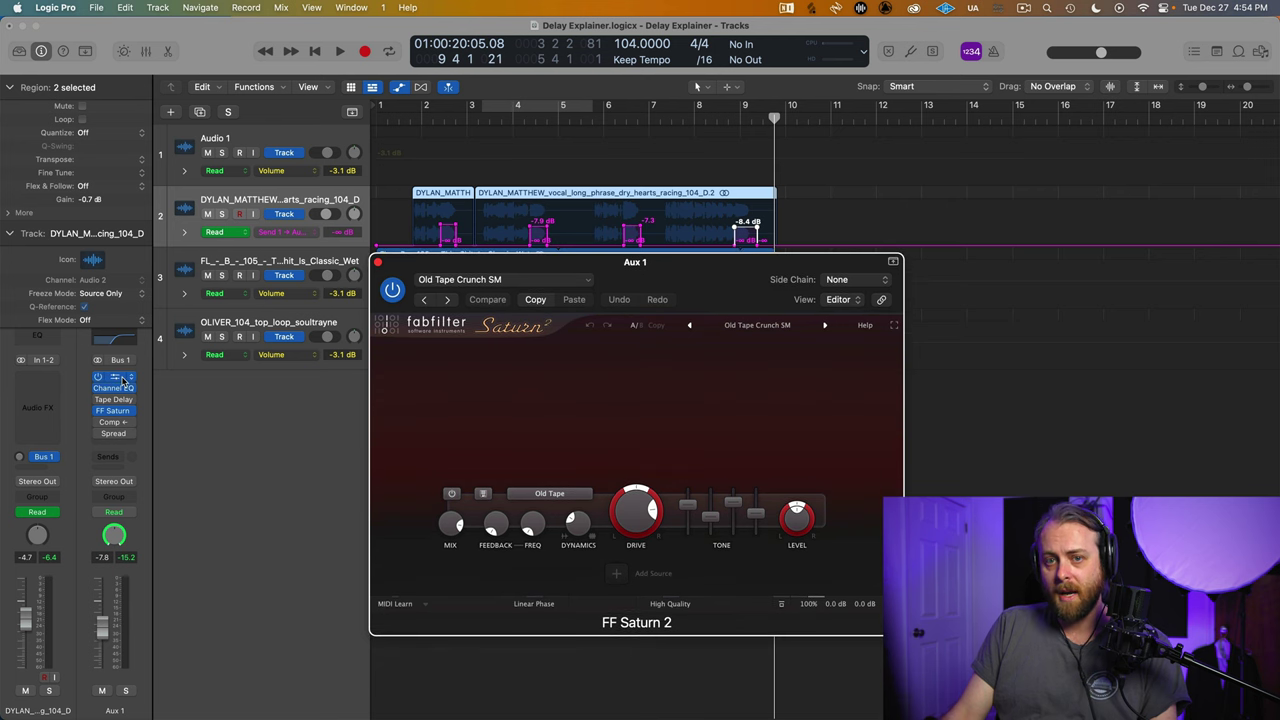
drag(100, 405, 102, 400)
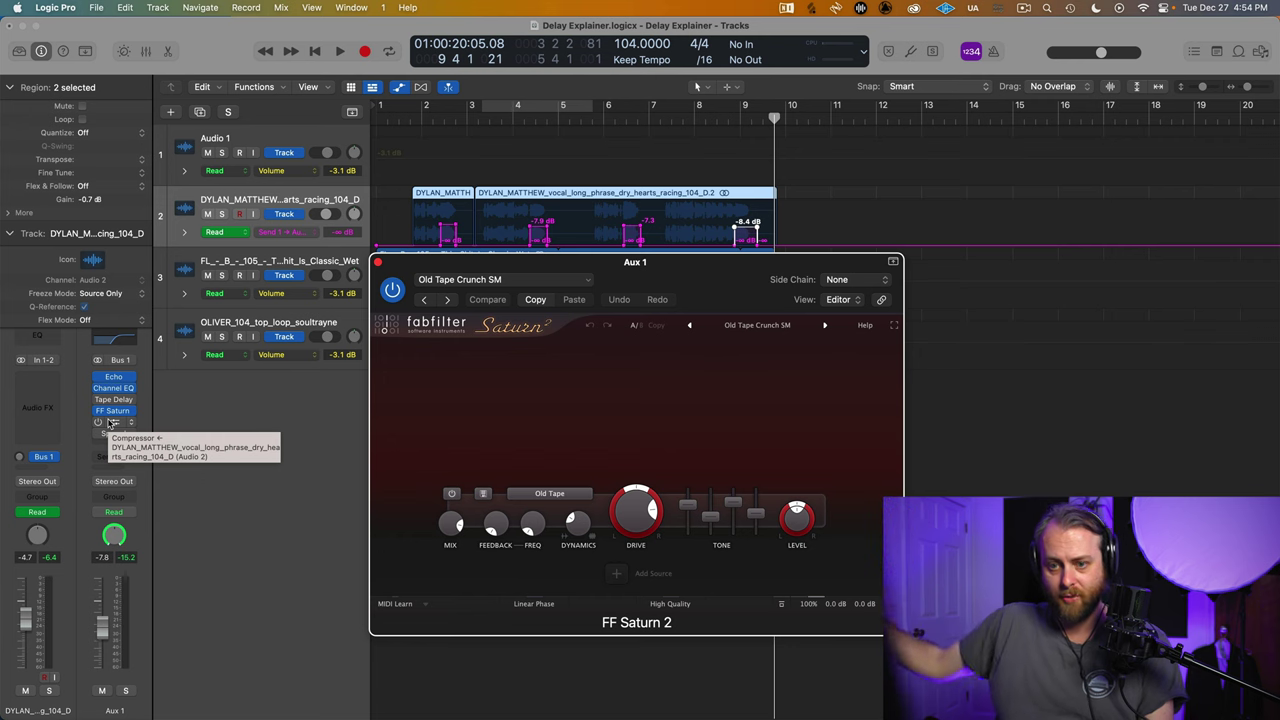
key(space)
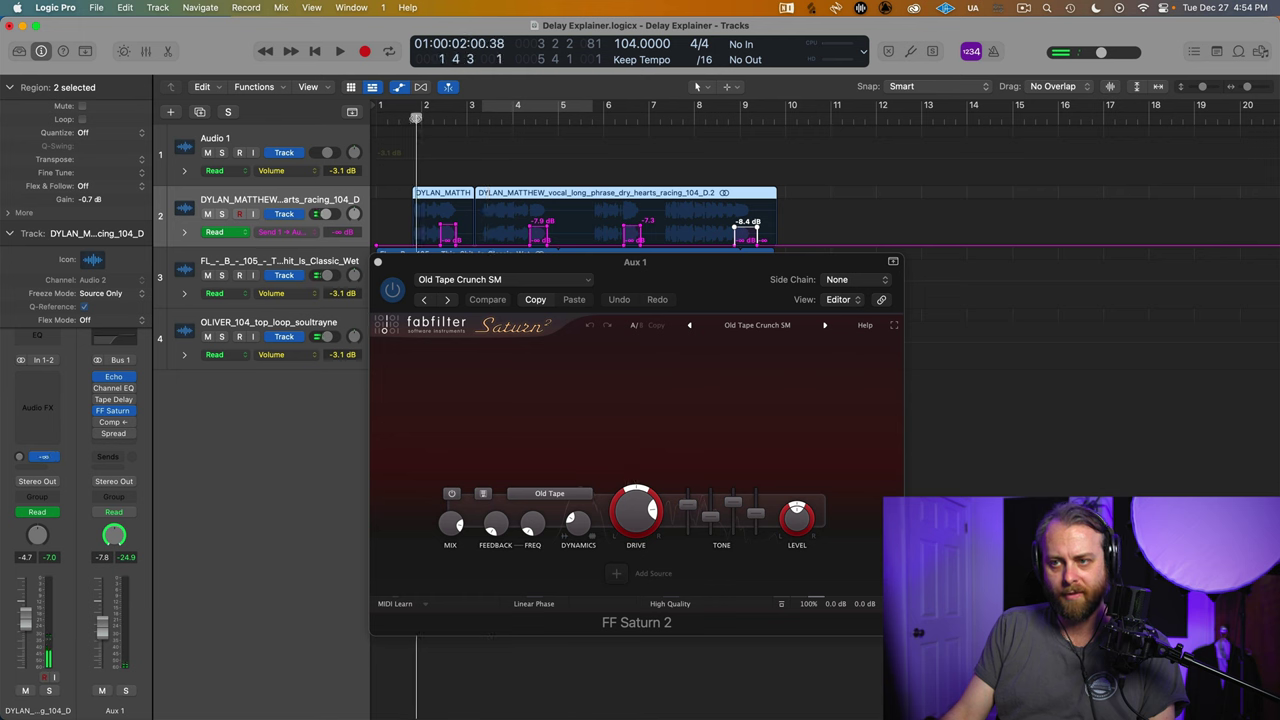
key(space)
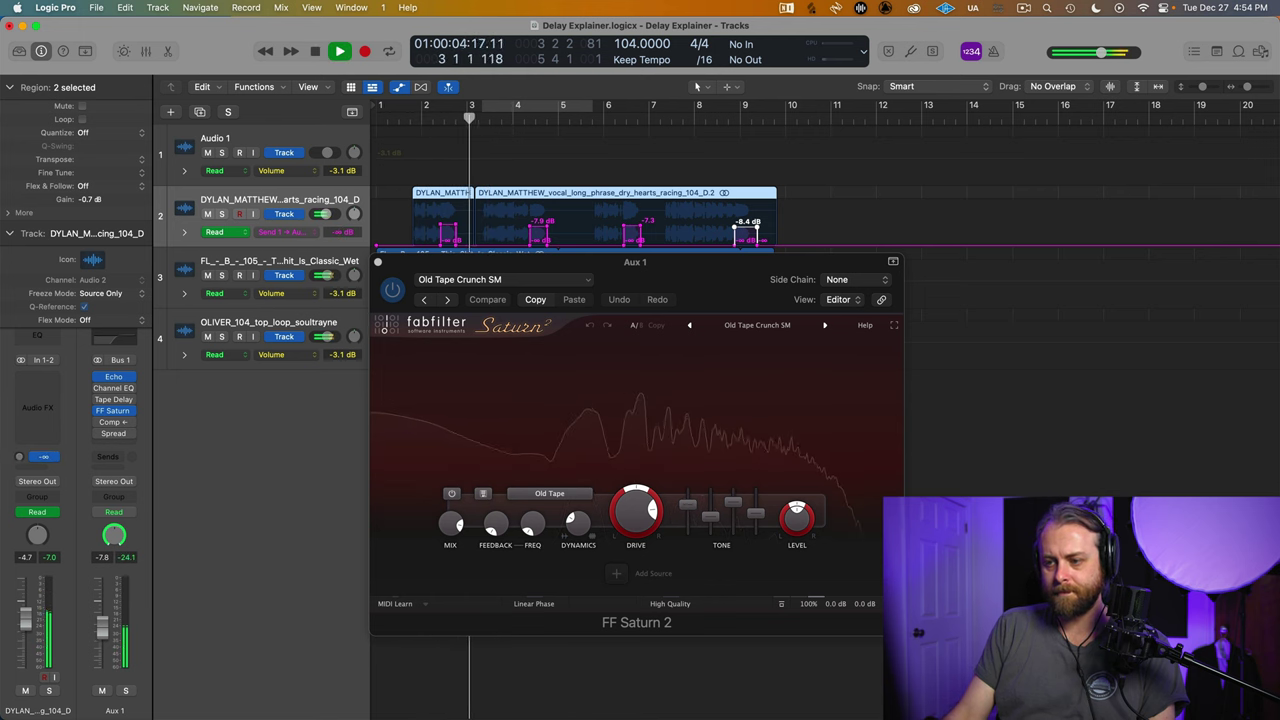
- Solo and unsolo the vocal during playback, stop near bar 10, and show Saturn's preset list
key(s)
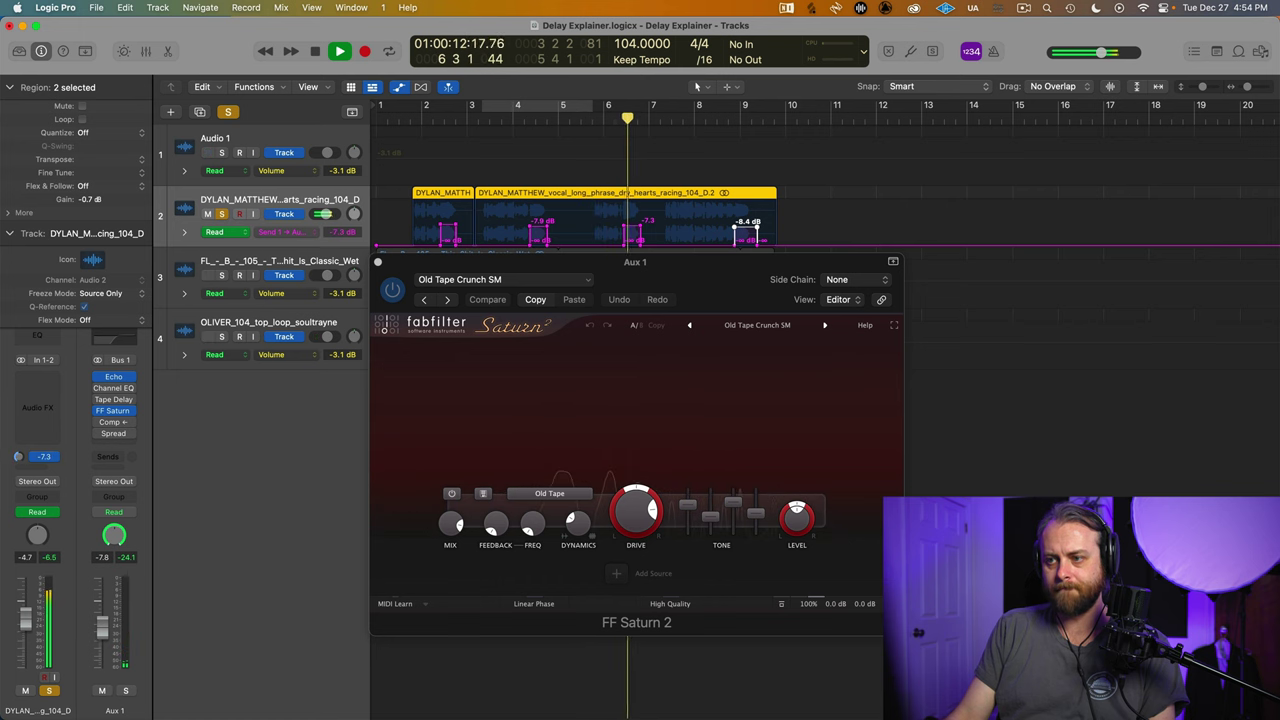
key(s)
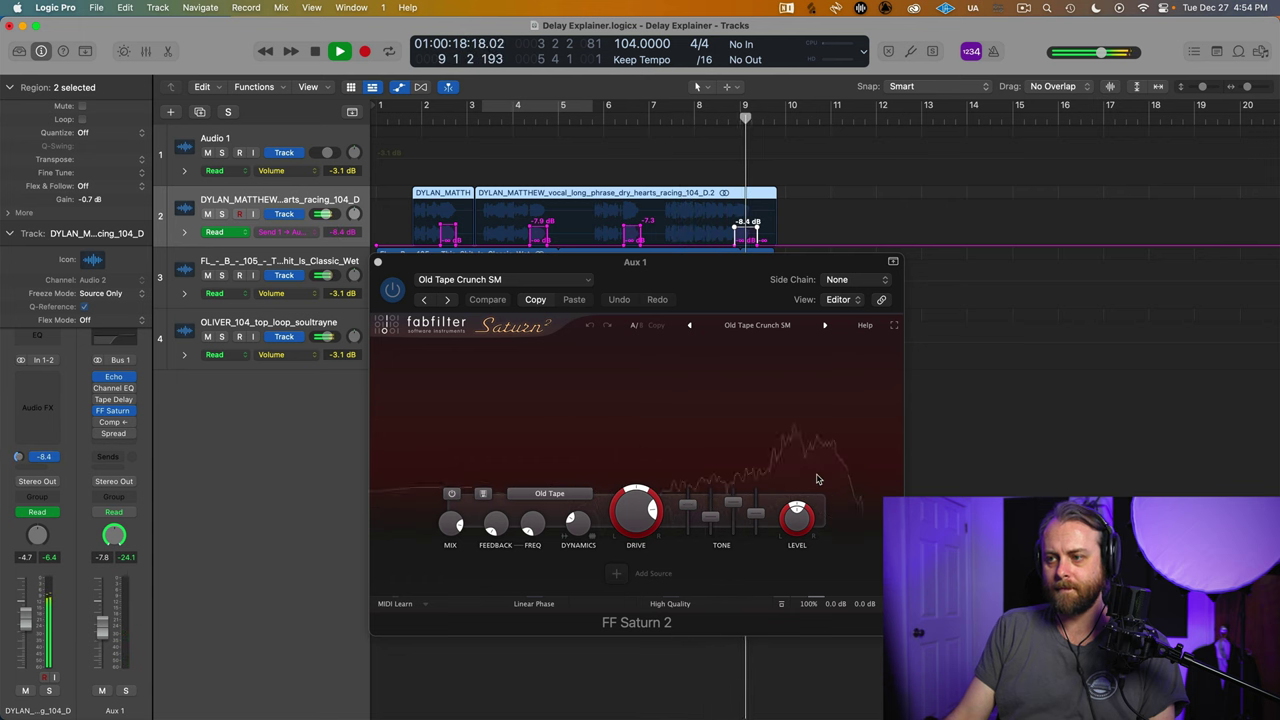
key(space)
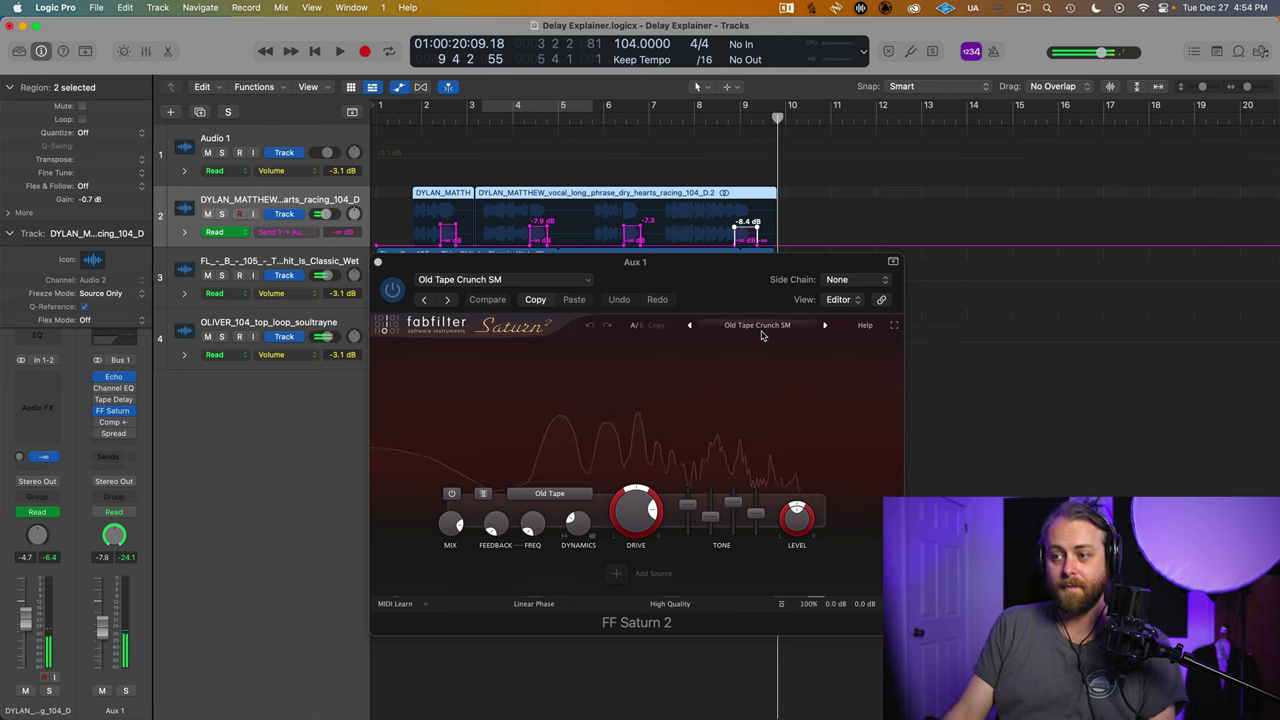
click(757, 325)
mouse_move(759, 362)
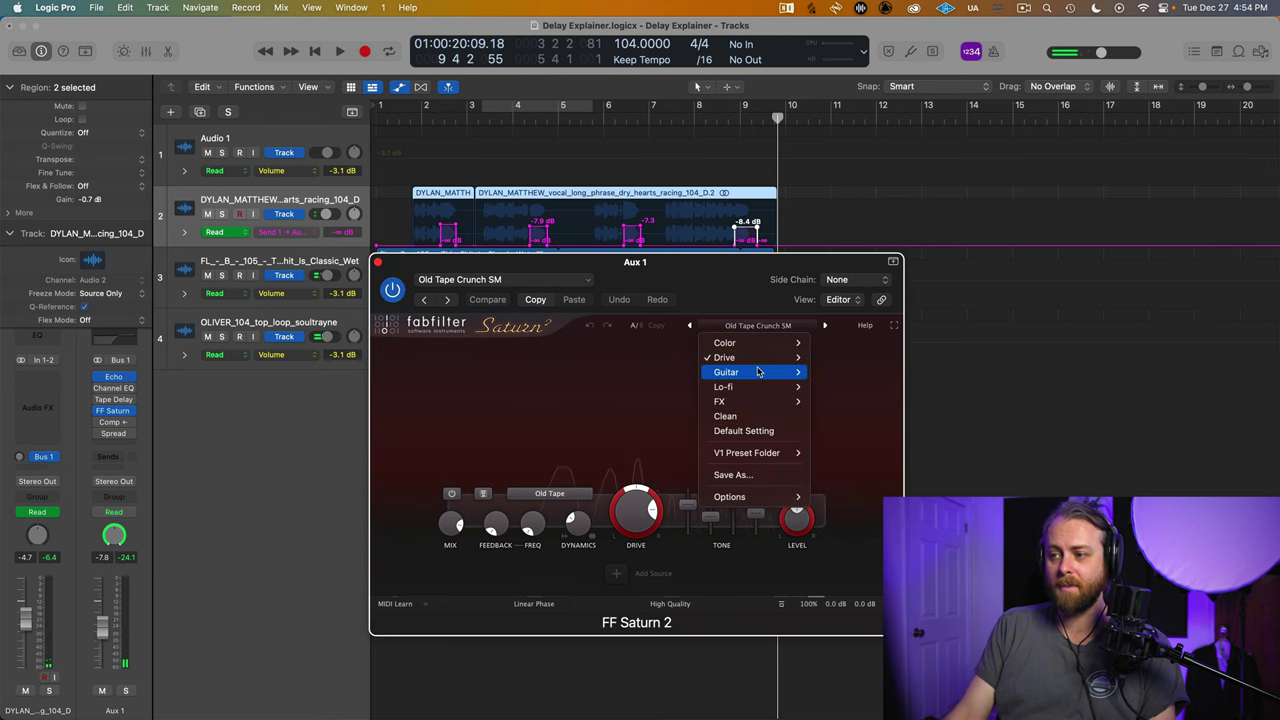
- Load FF Saturn 2's Sparkly bM preset, play from bar 2, and close the plugin
mouse_move(830, 372)
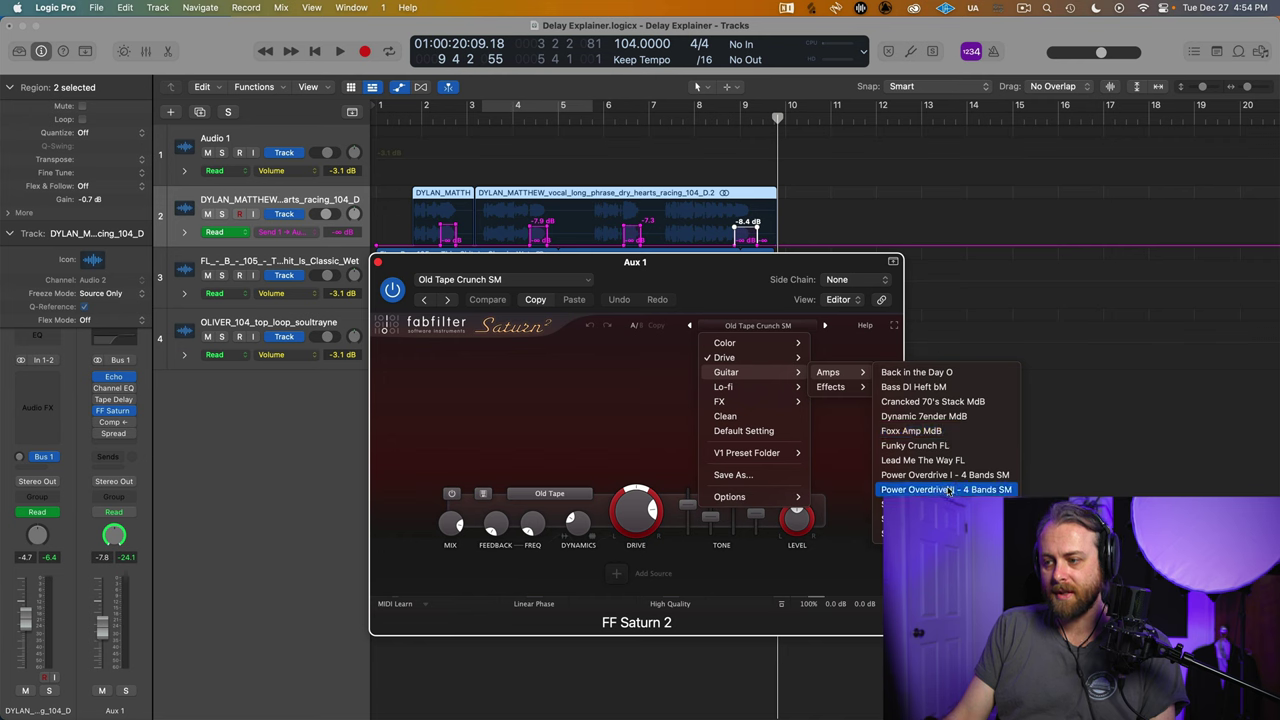
click(900, 518)
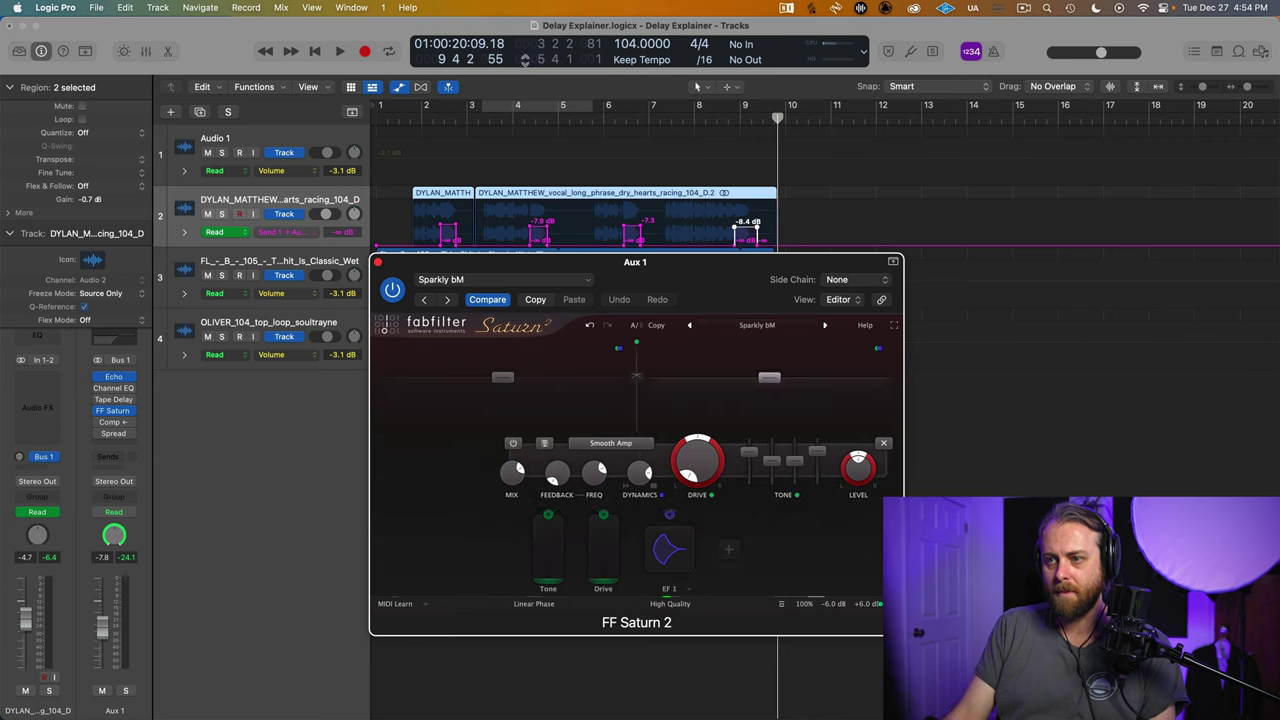
click(430, 121)
key(space)
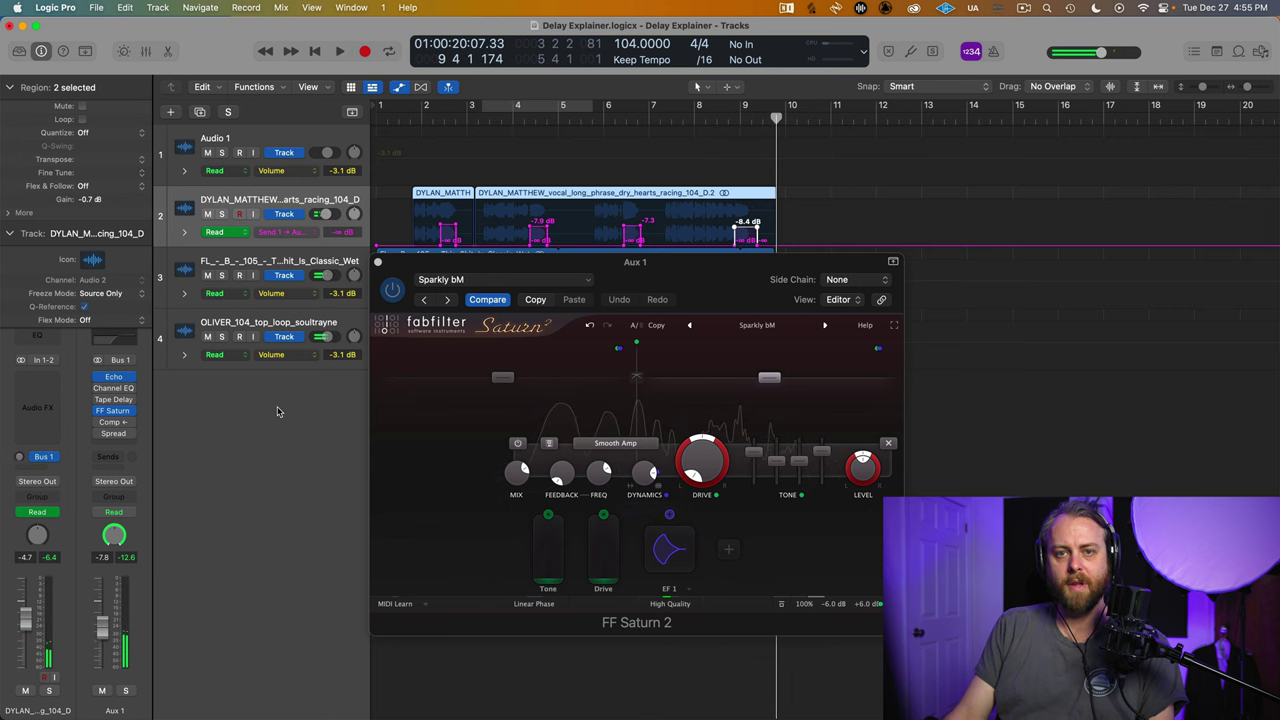
click(377, 262)
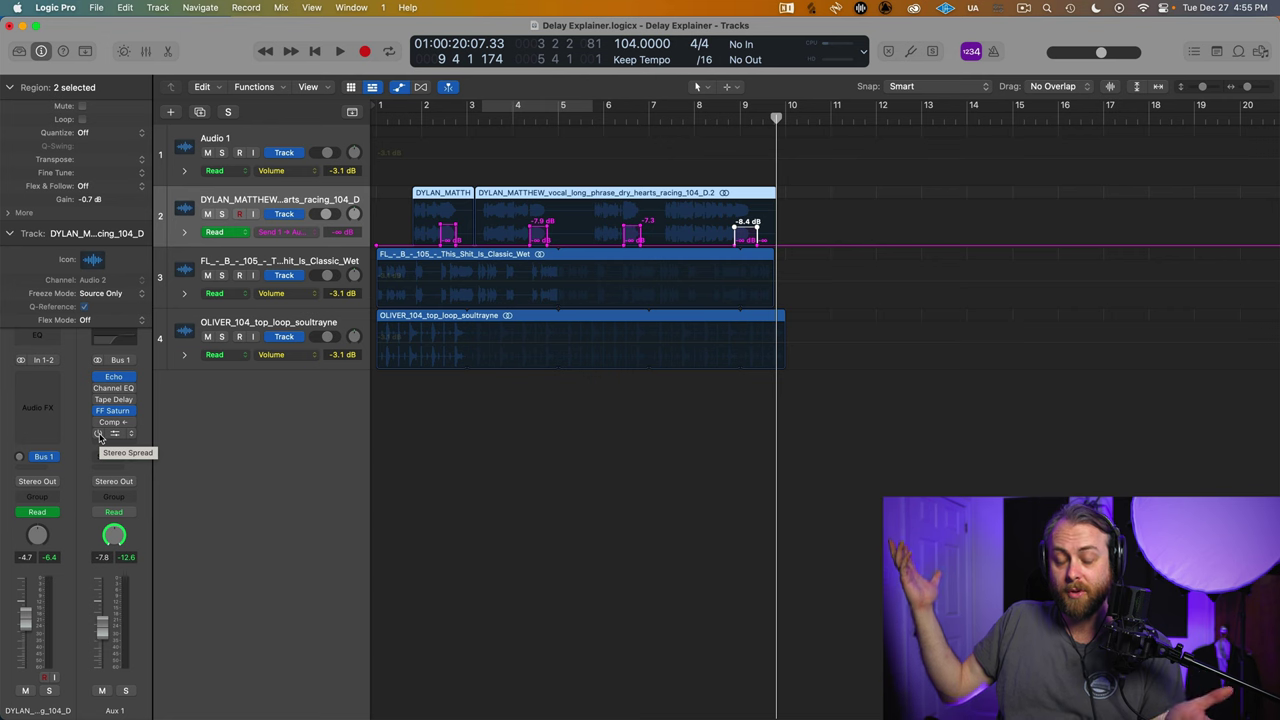
- Open the Aux 1 Stereo Spread and move its window below the tracks
click(115, 434)
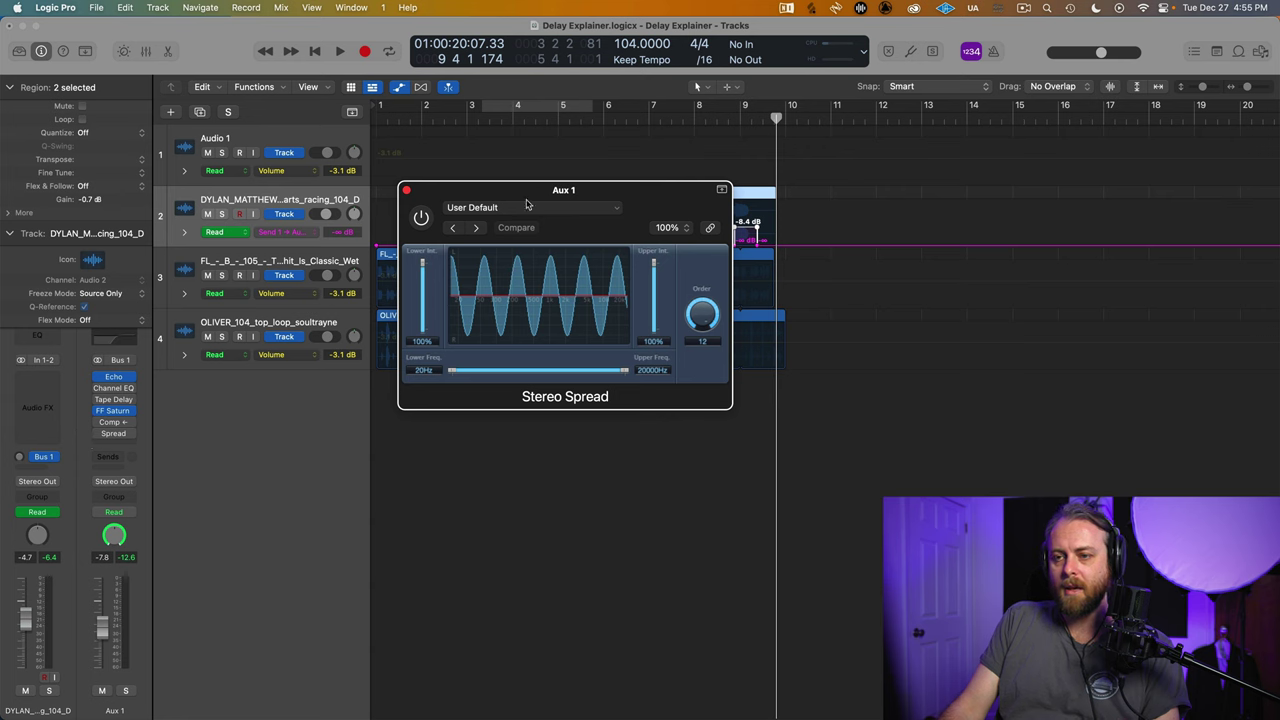
drag(449, 190, 443, 381)
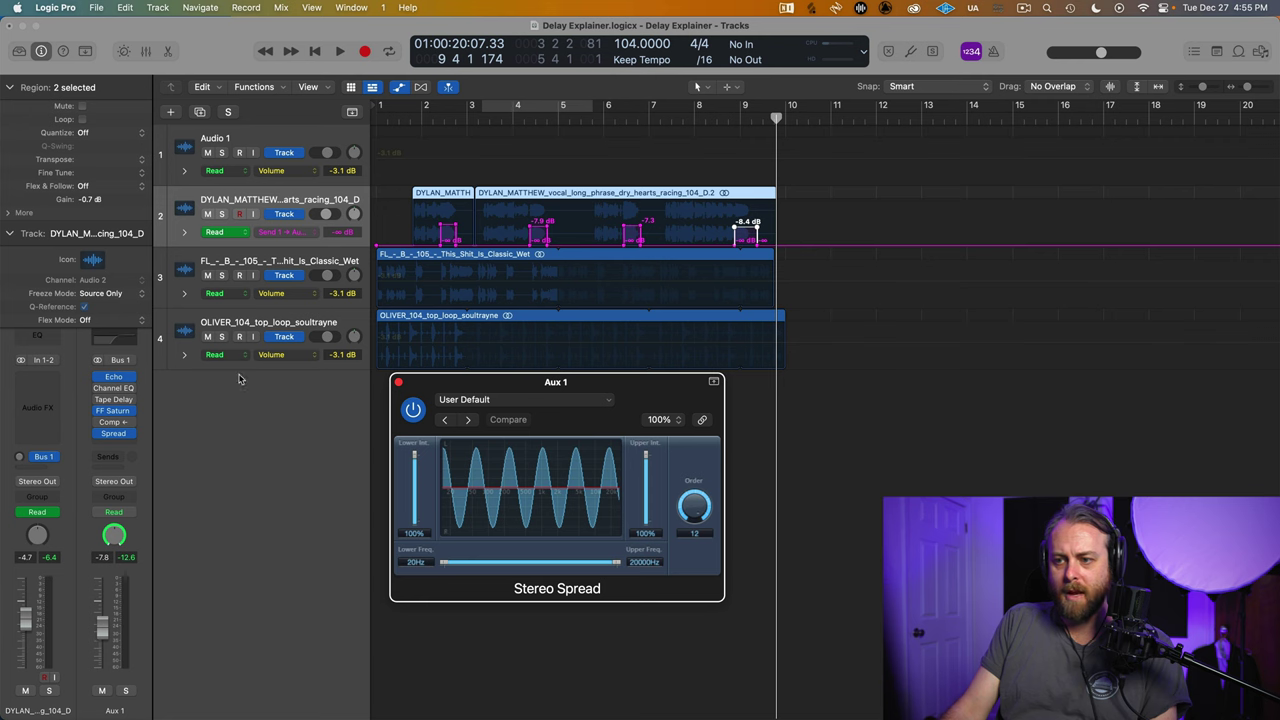
click(440, 220)
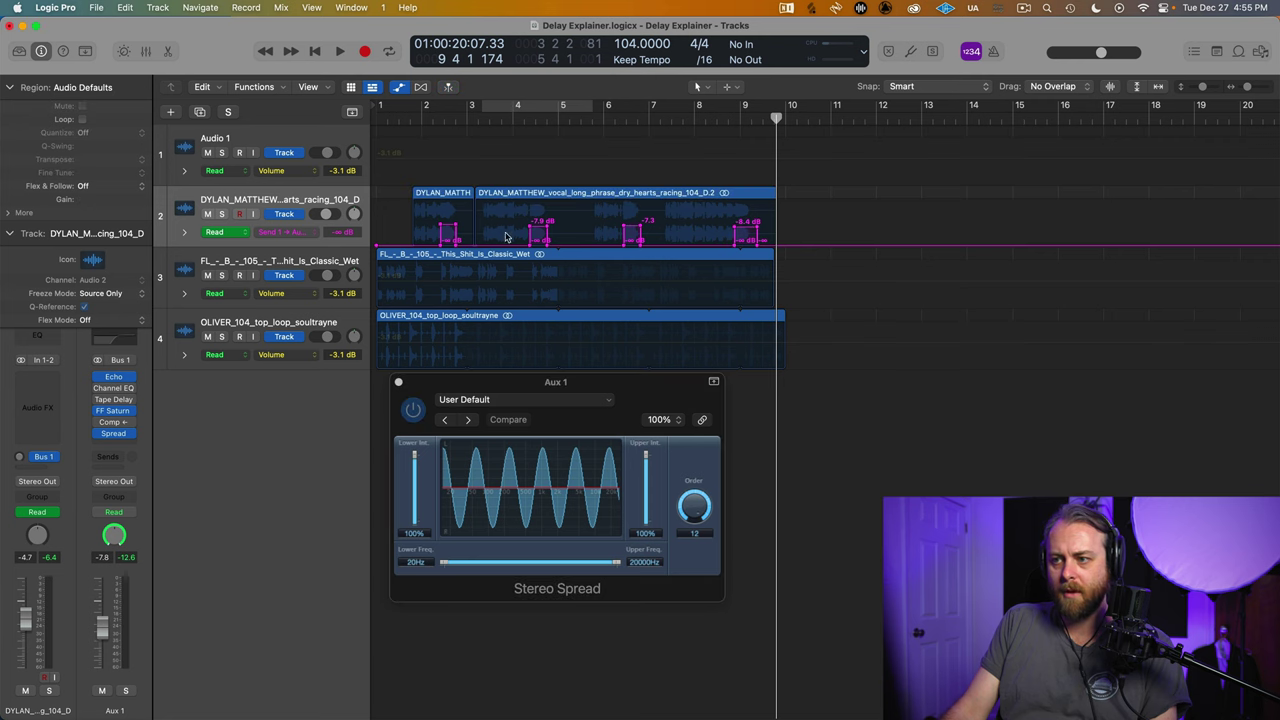
- Lower the vocal's Send 1 automation points to about −12.1, −10.7 and −11.4 dB, then play back
click(448, 231)
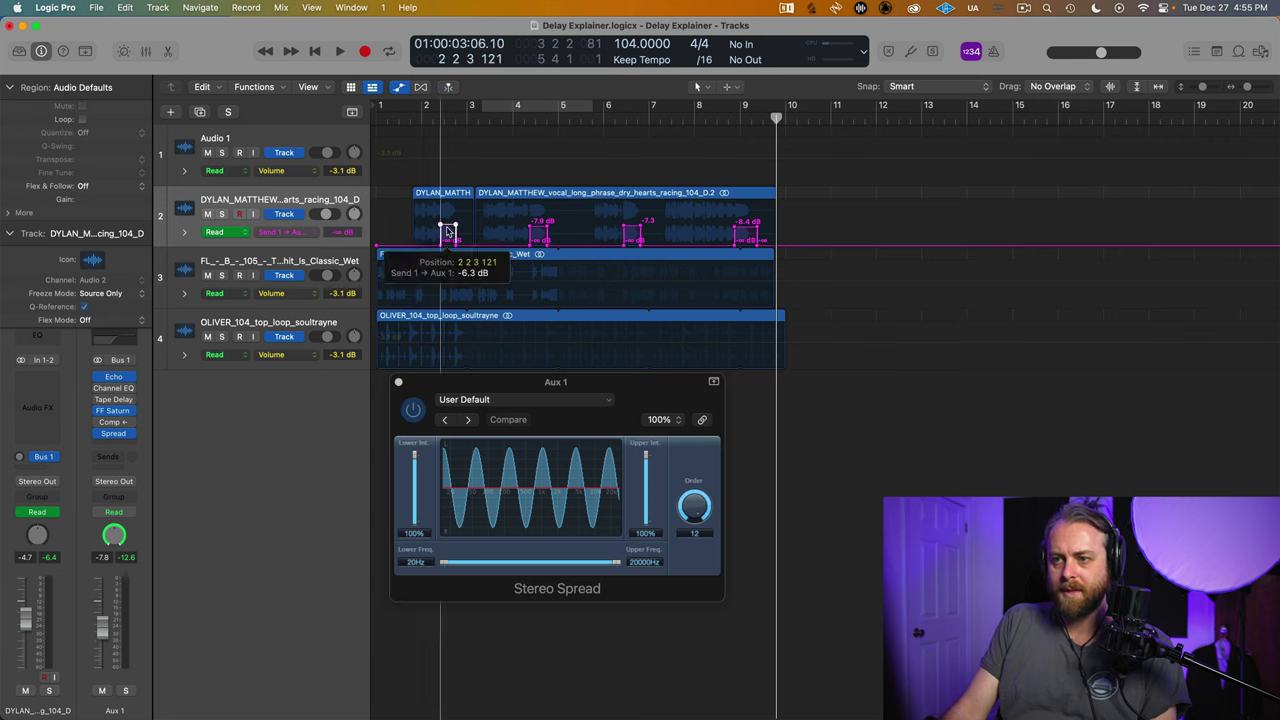
drag(448, 234, 448, 237)
drag(538, 232, 538, 236)
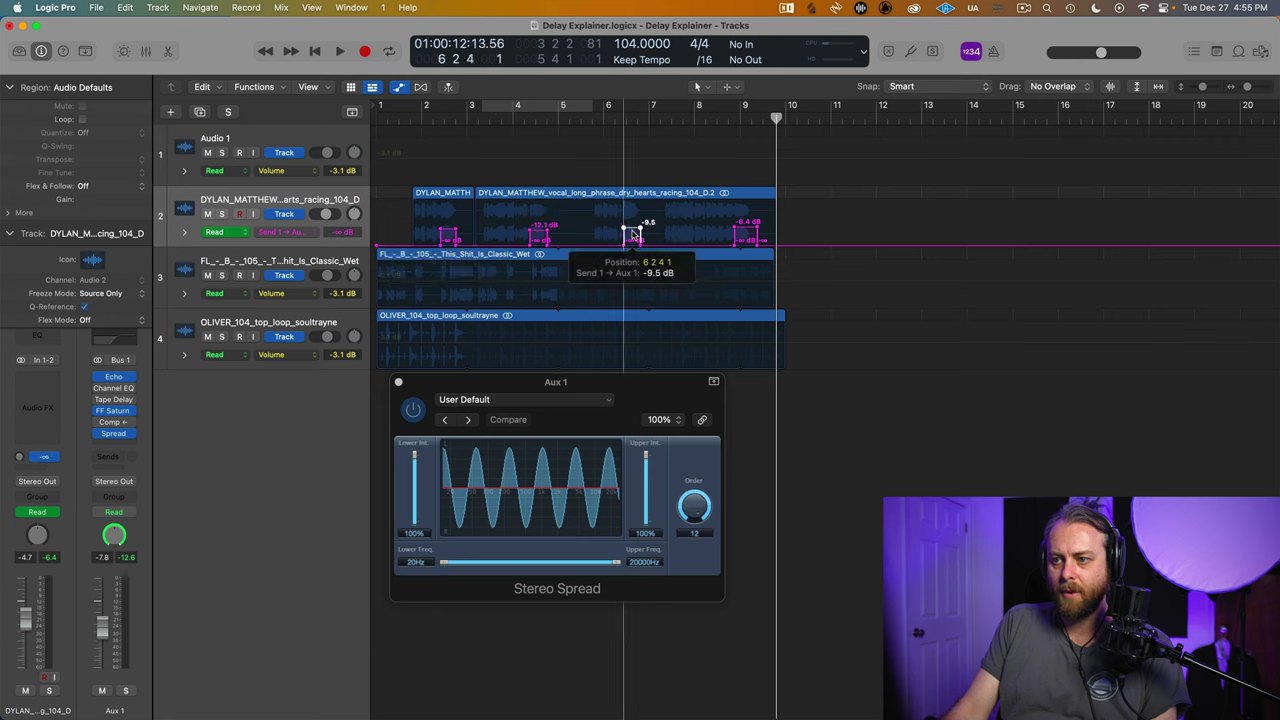
drag(633, 234, 634, 237)
drag(747, 229, 748, 229)
key(space)
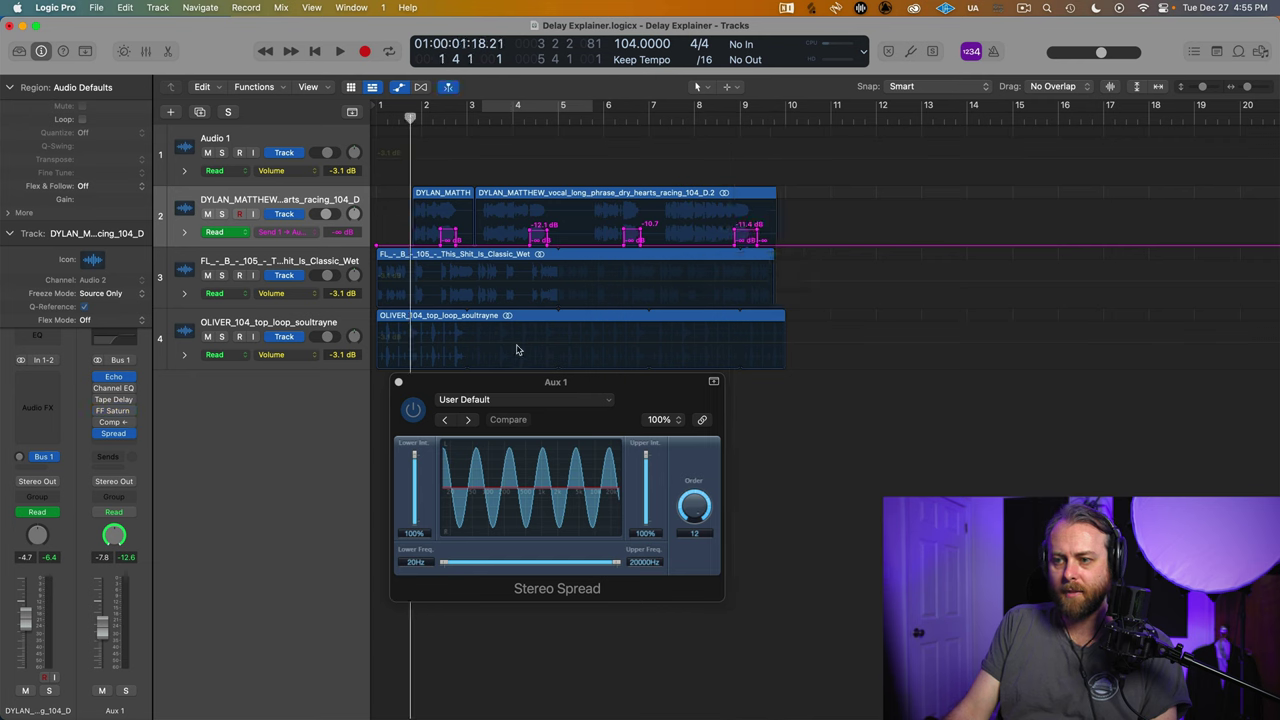
key(space)
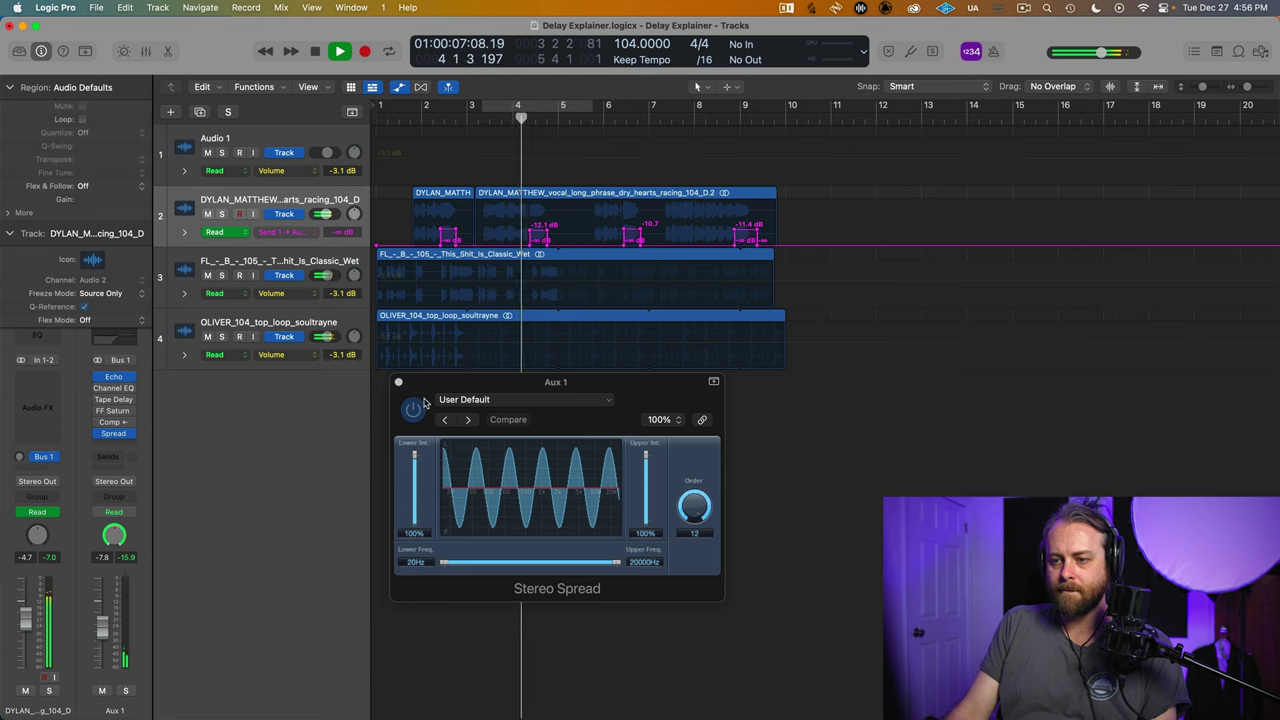
- A/B Stereo Spread off and on while playing from near bar 2, leave it on, and select both vocal regions
click(421, 402)
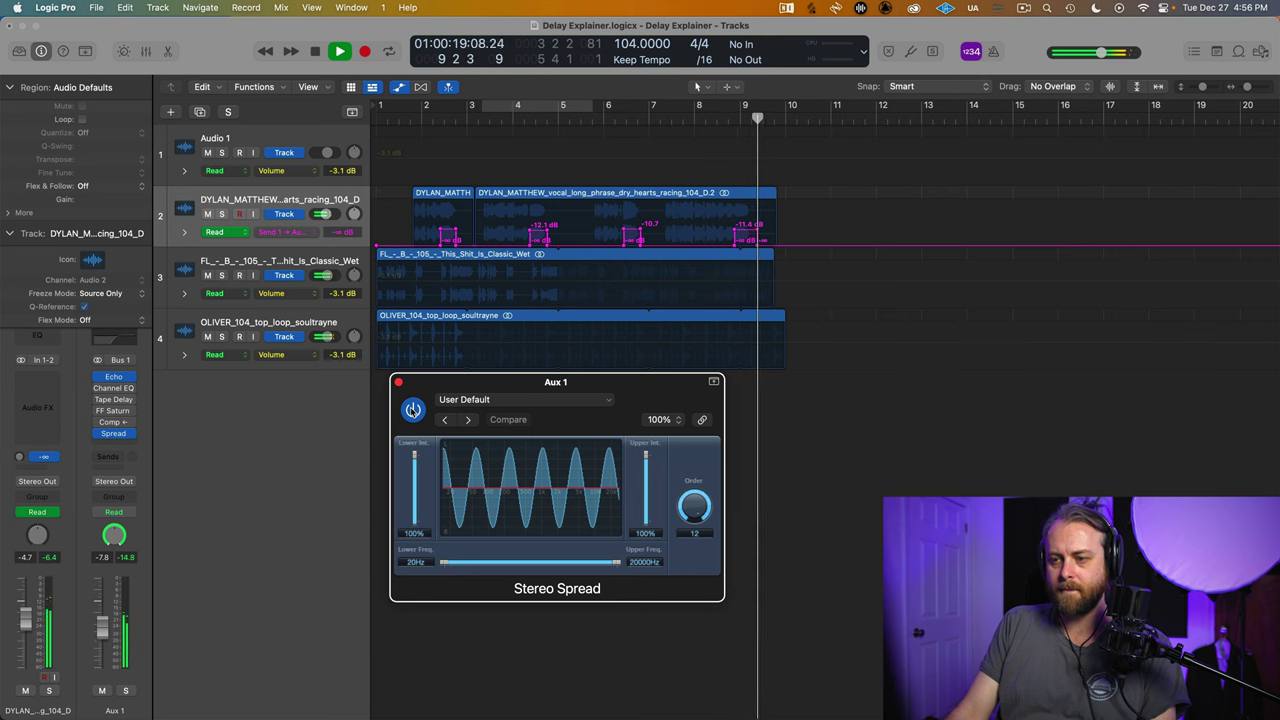
key(space)
click(416, 124)
key(space)
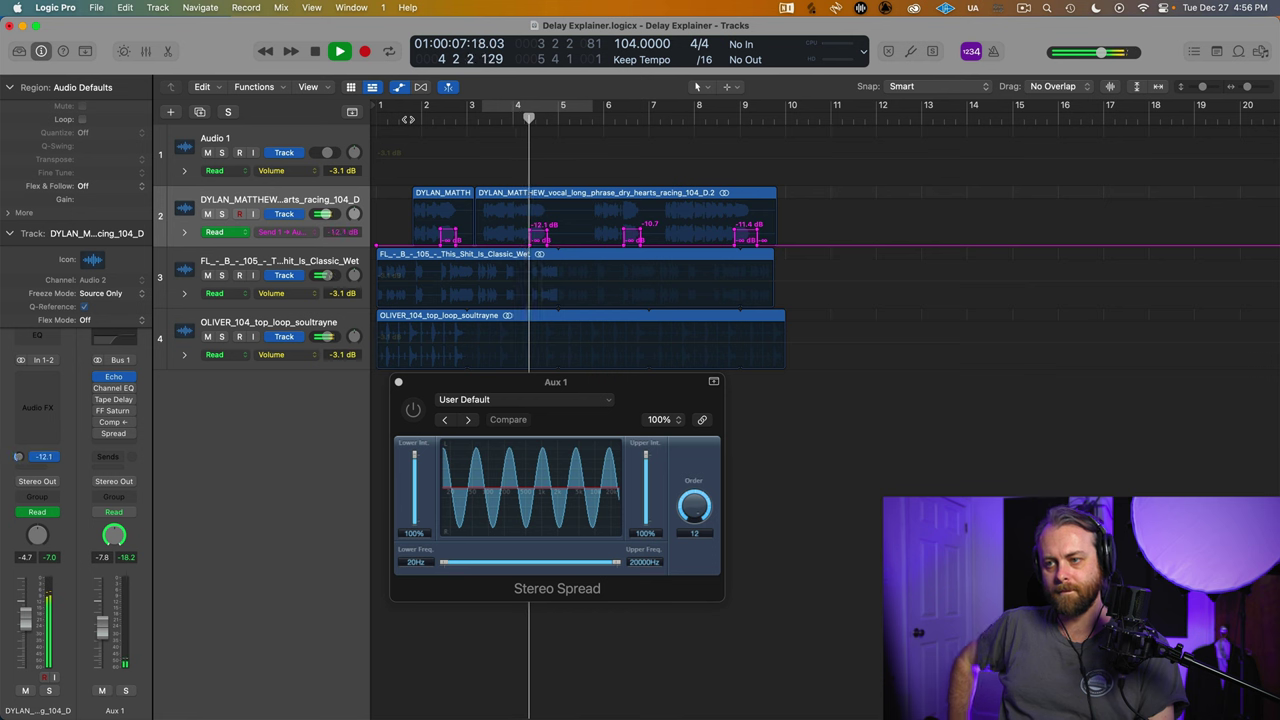
click(411, 411)
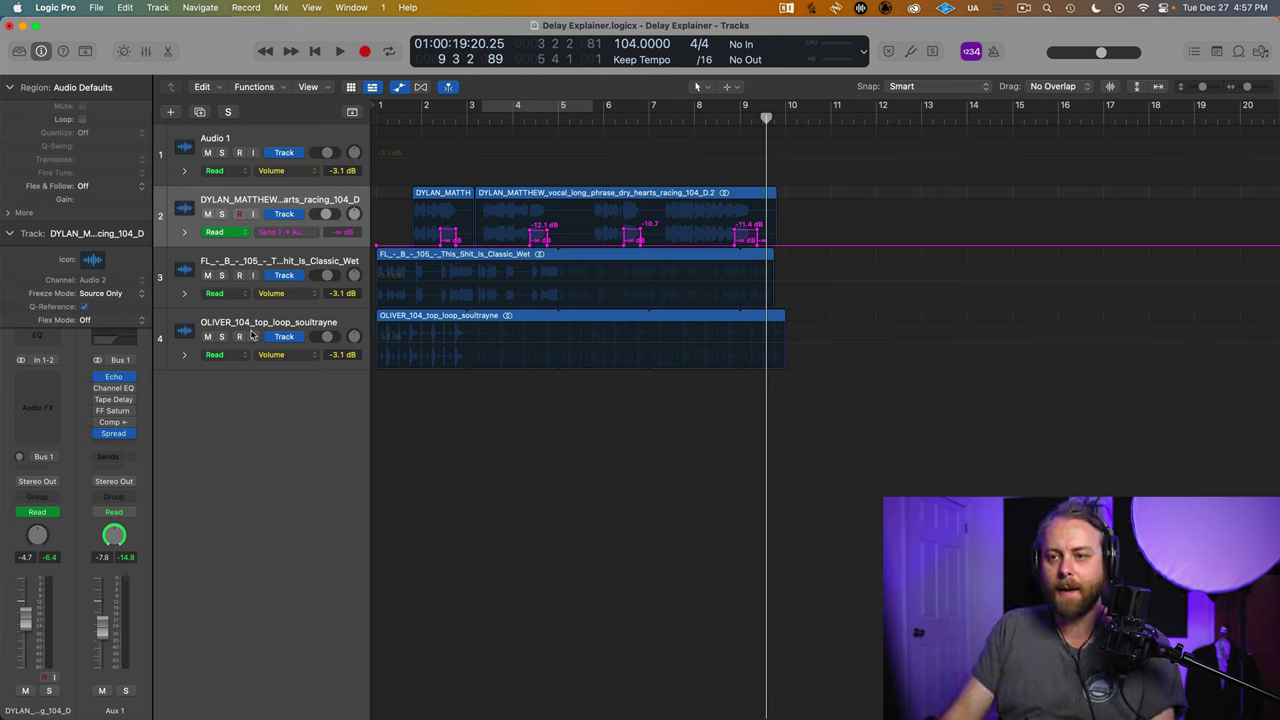
click(253, 205)
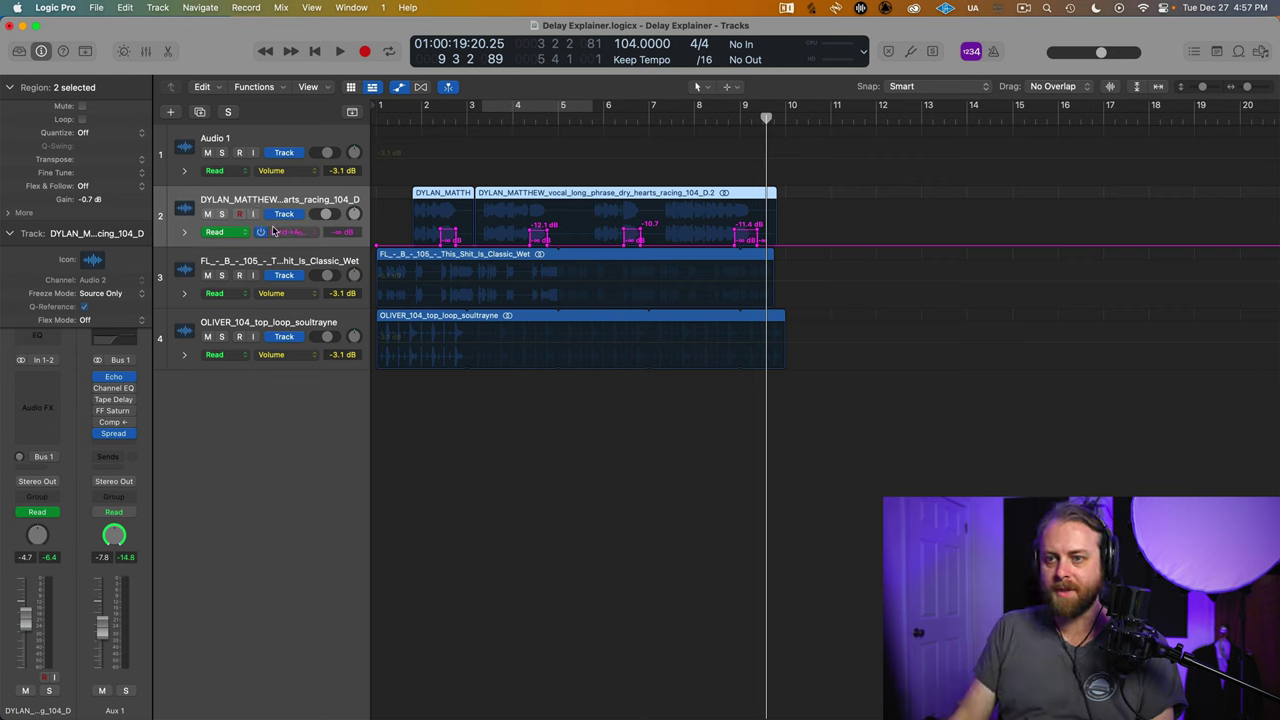
- Play from the project start, solo the vocal track, and stop back at bar 1
key(Return)
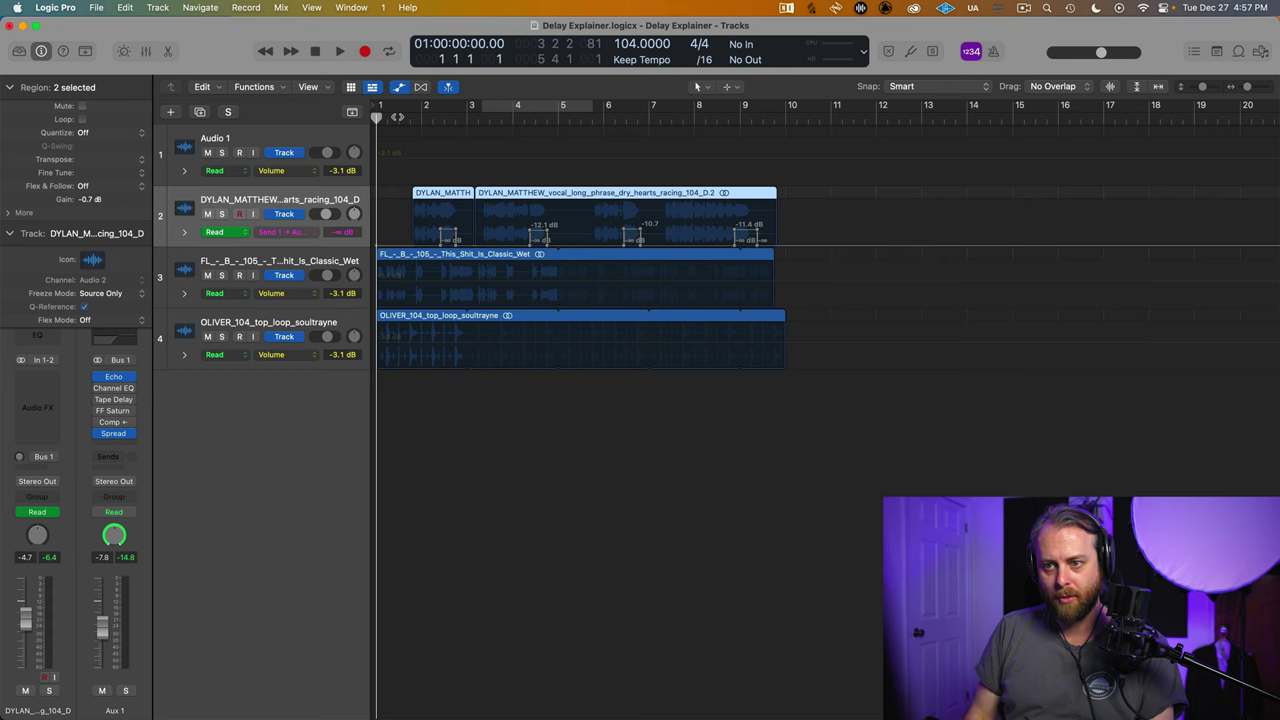
key(space)
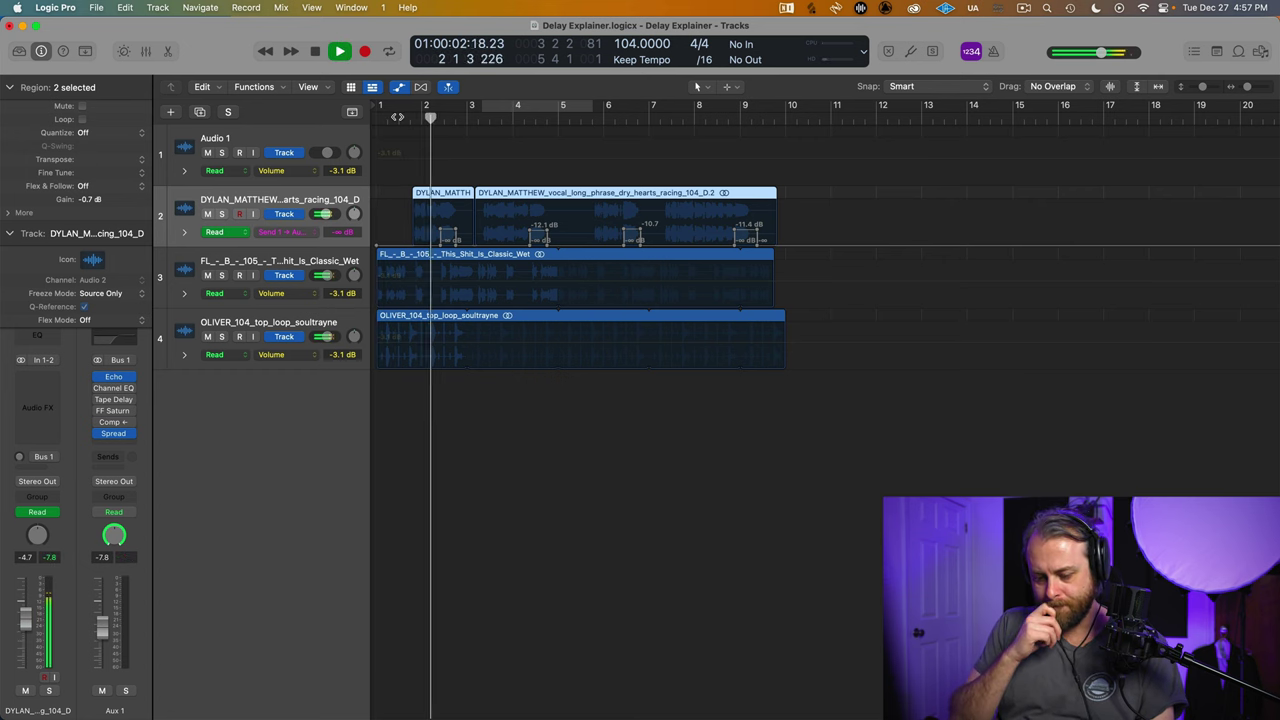
key(s)
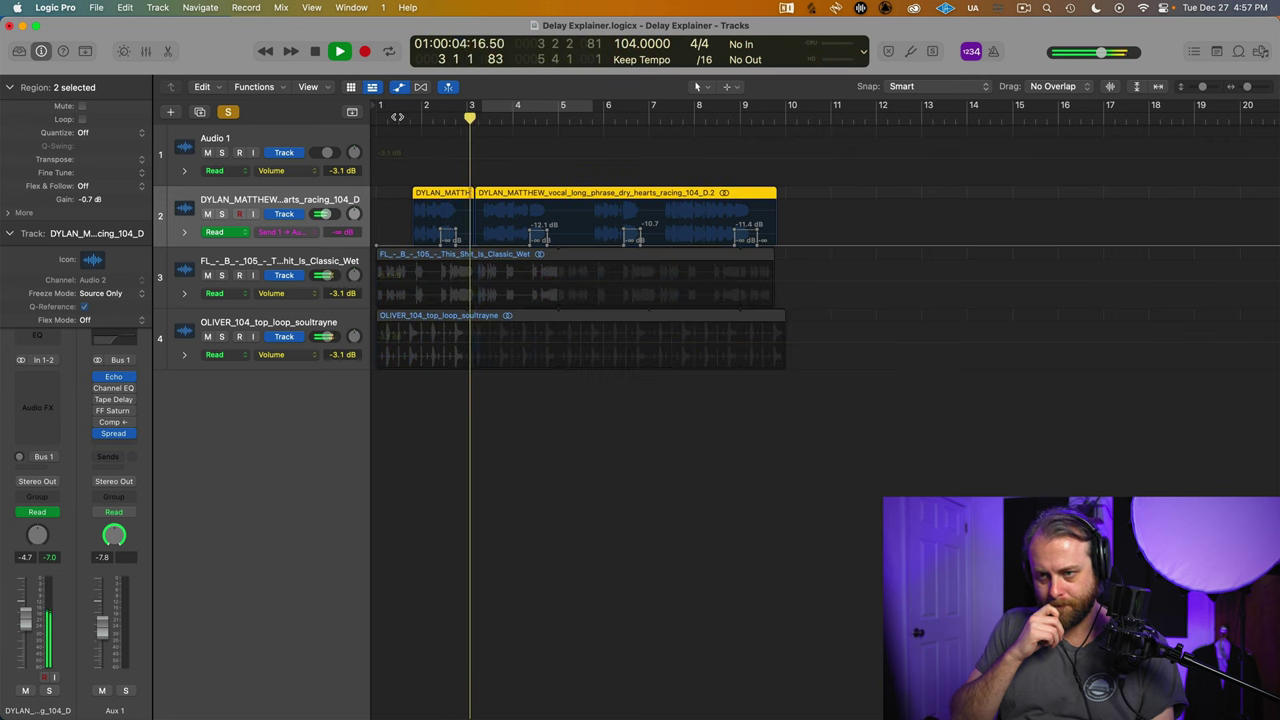
key(space)
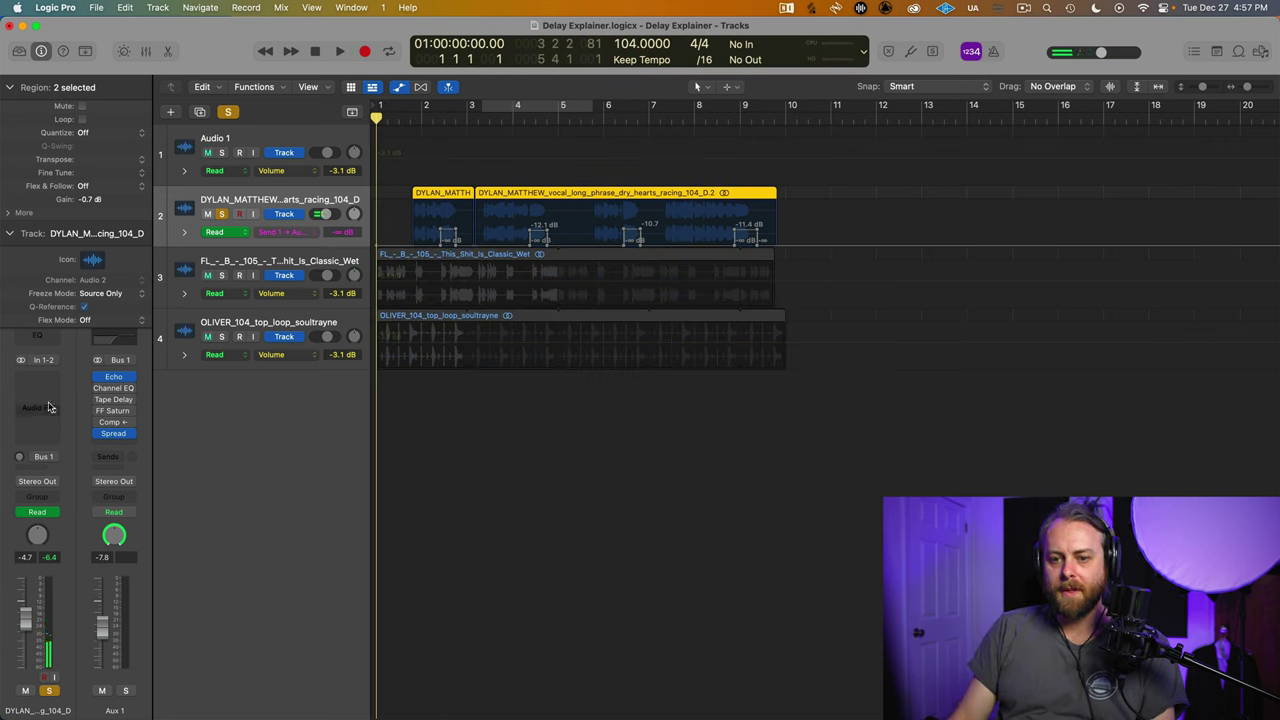
- Insert a stereo Stereo Delay in the vocal track's Audio FX slot
click(35, 378)
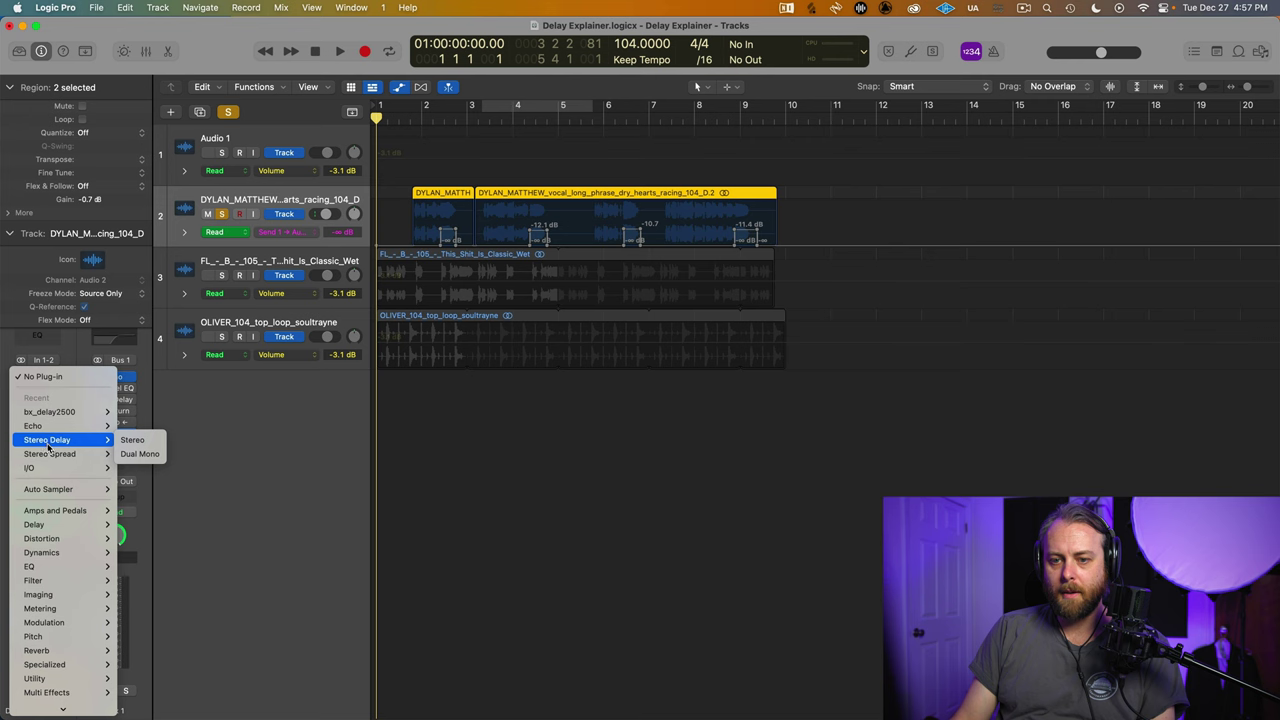
mouse_move(49, 452)
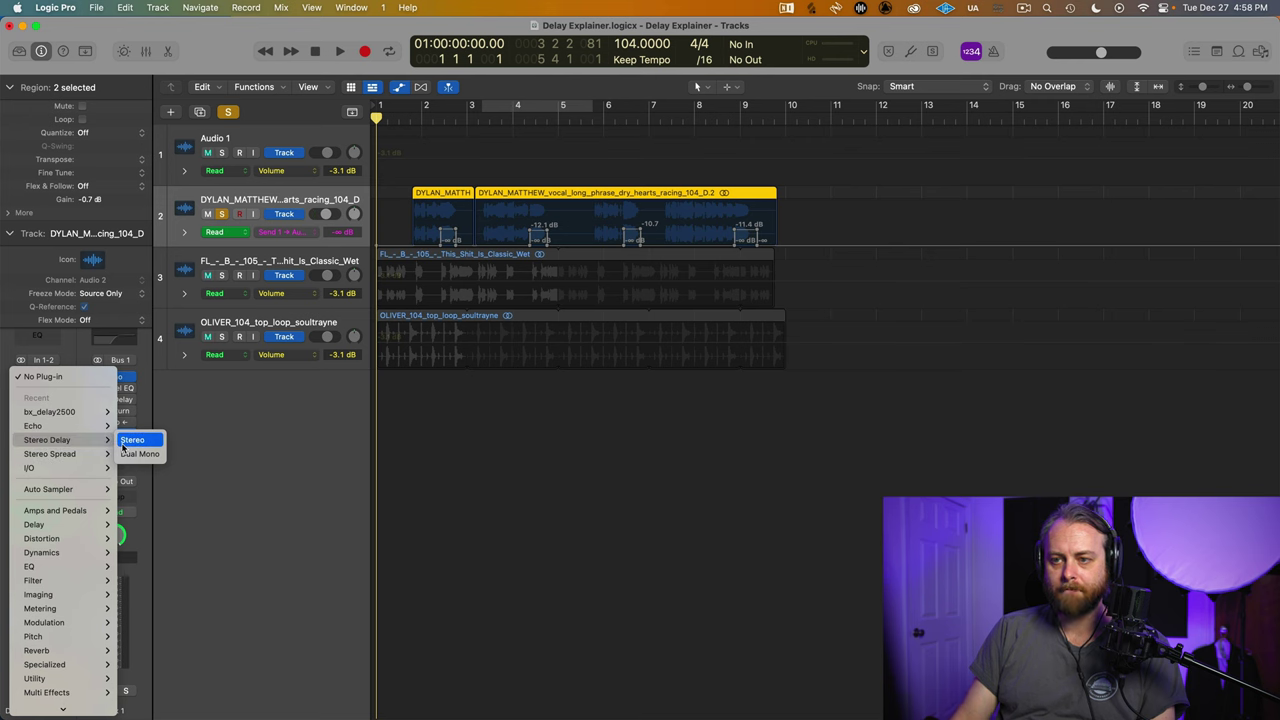
click(124, 443)
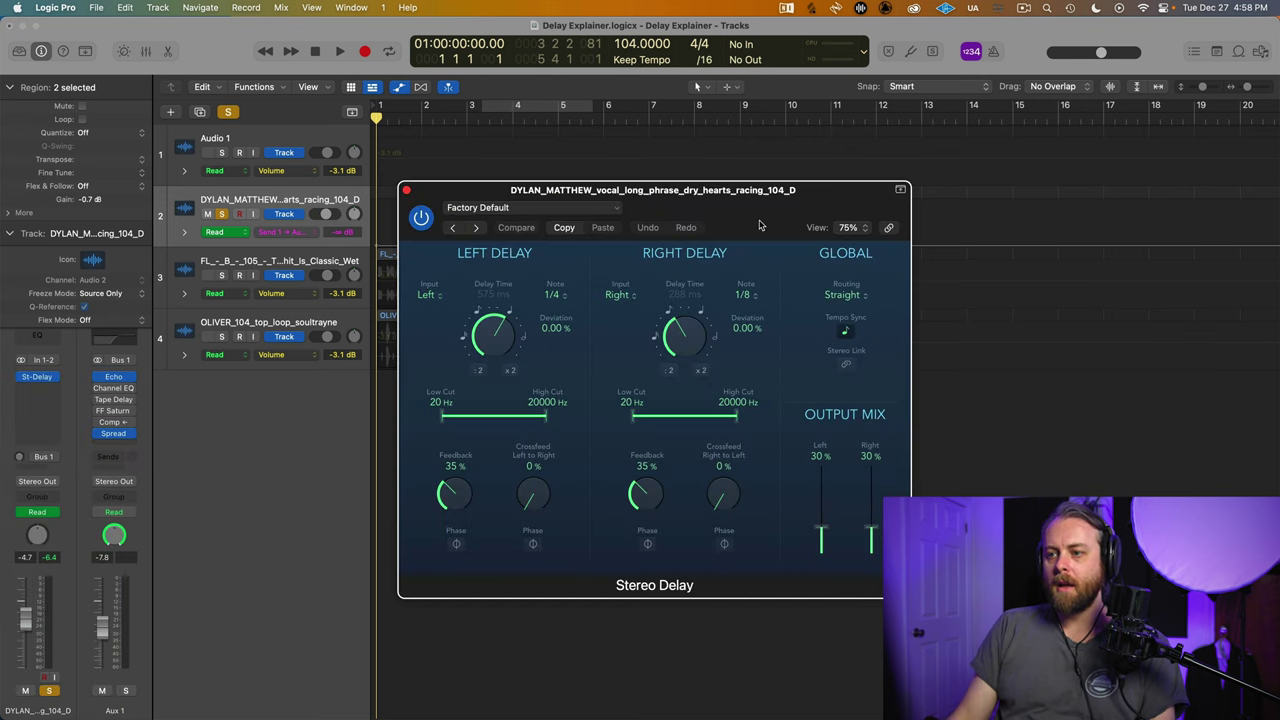
- Set both the left and right delays to 1/16 notes, with left deviation at -0.33 %
click(849, 335)
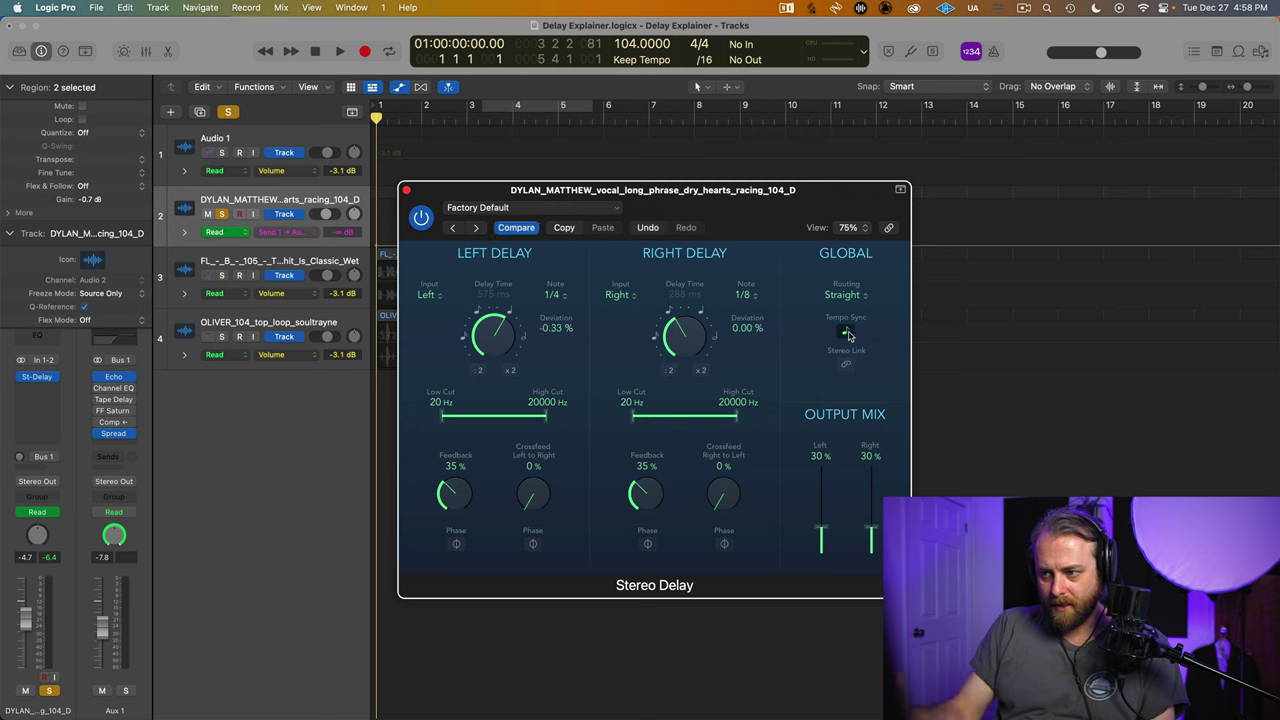
click(553, 295)
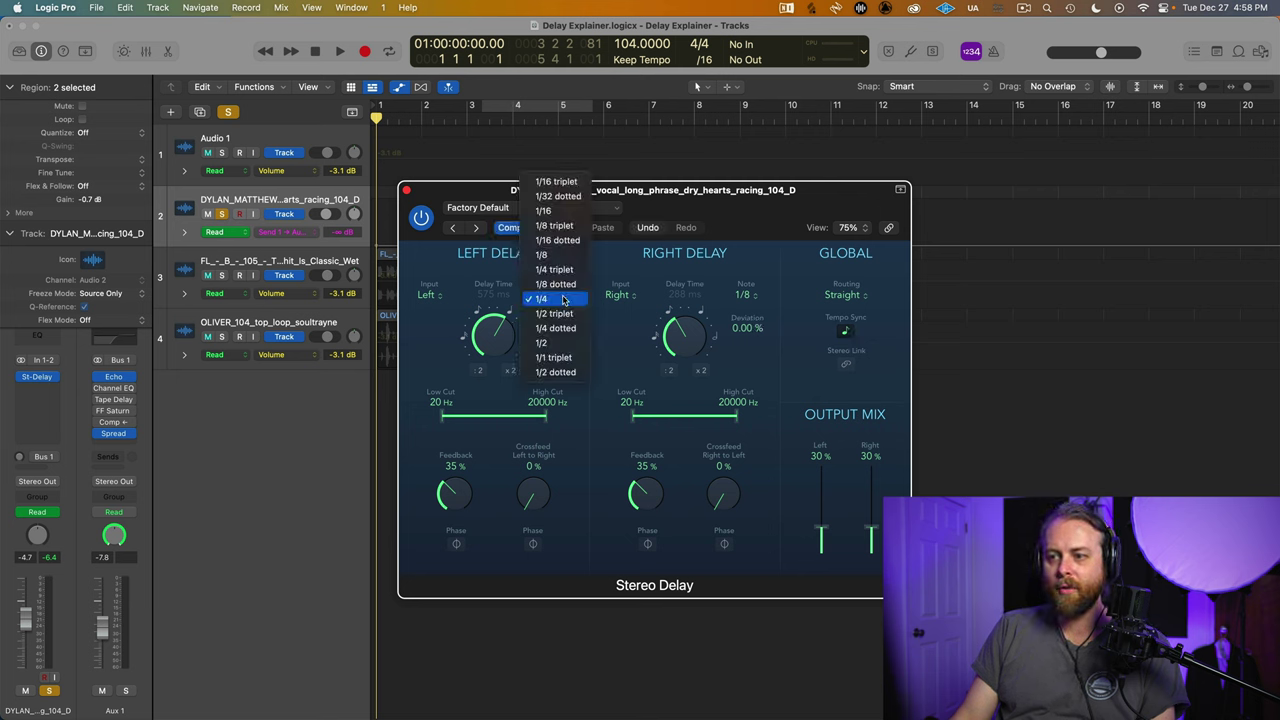
click(551, 215)
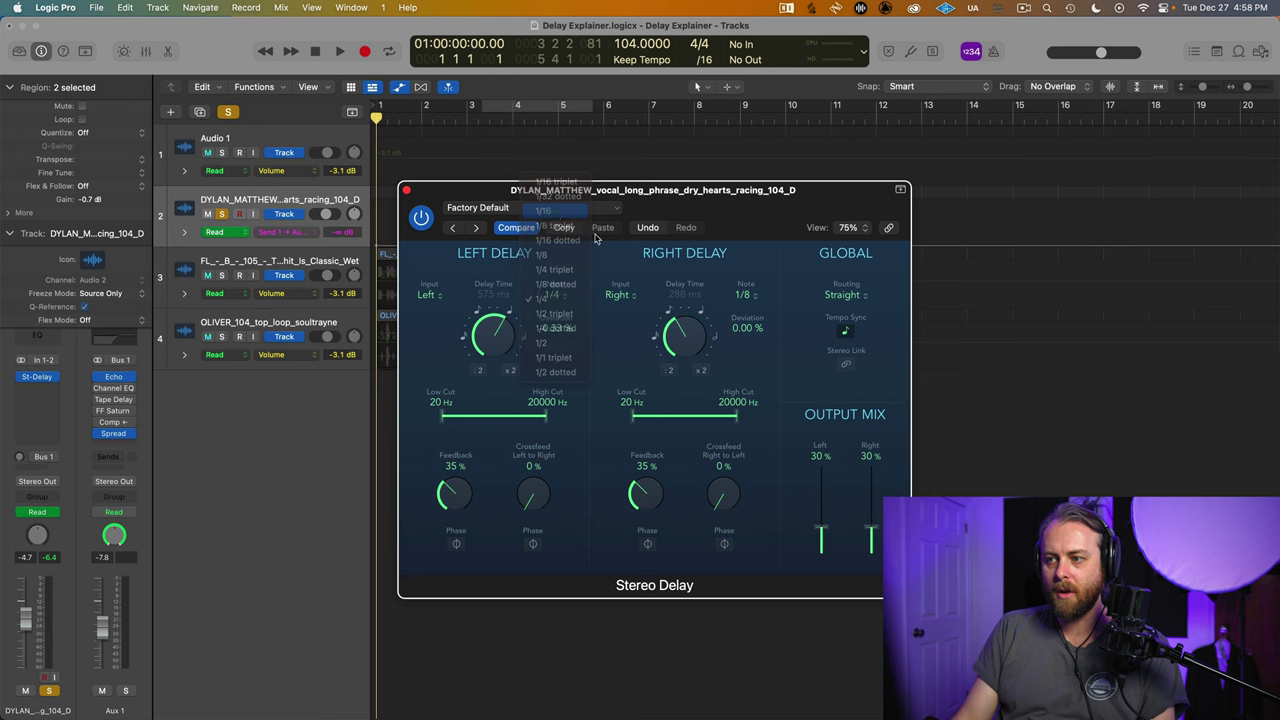
click(748, 296)
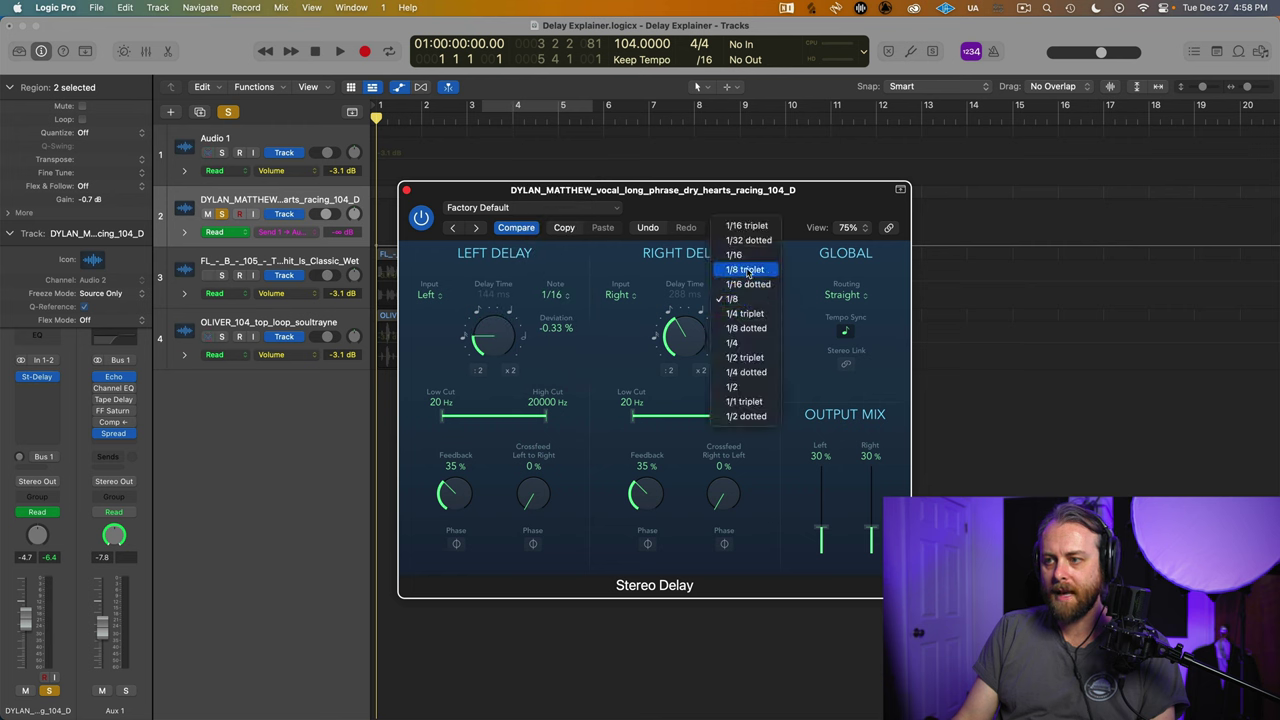
click(742, 261)
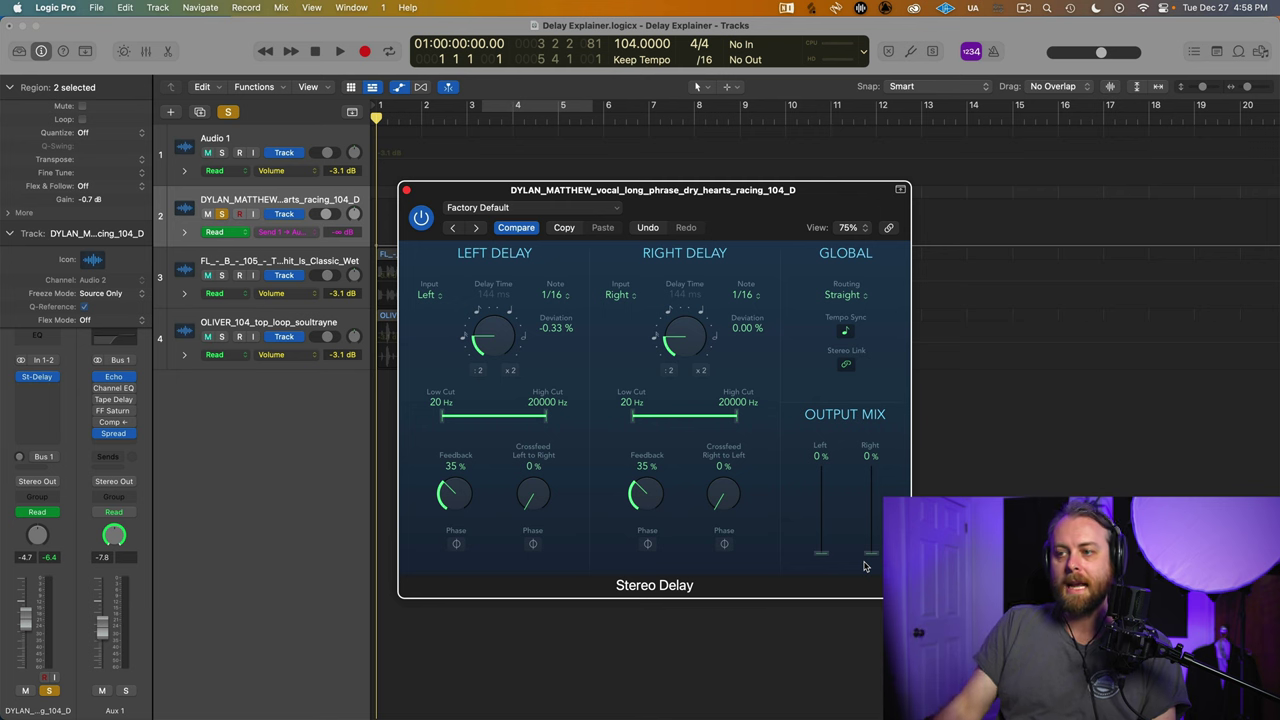
- Collapse the Stereo Delay header, move its window off the vocal regions, and unsolo the vocal
click(899, 192)
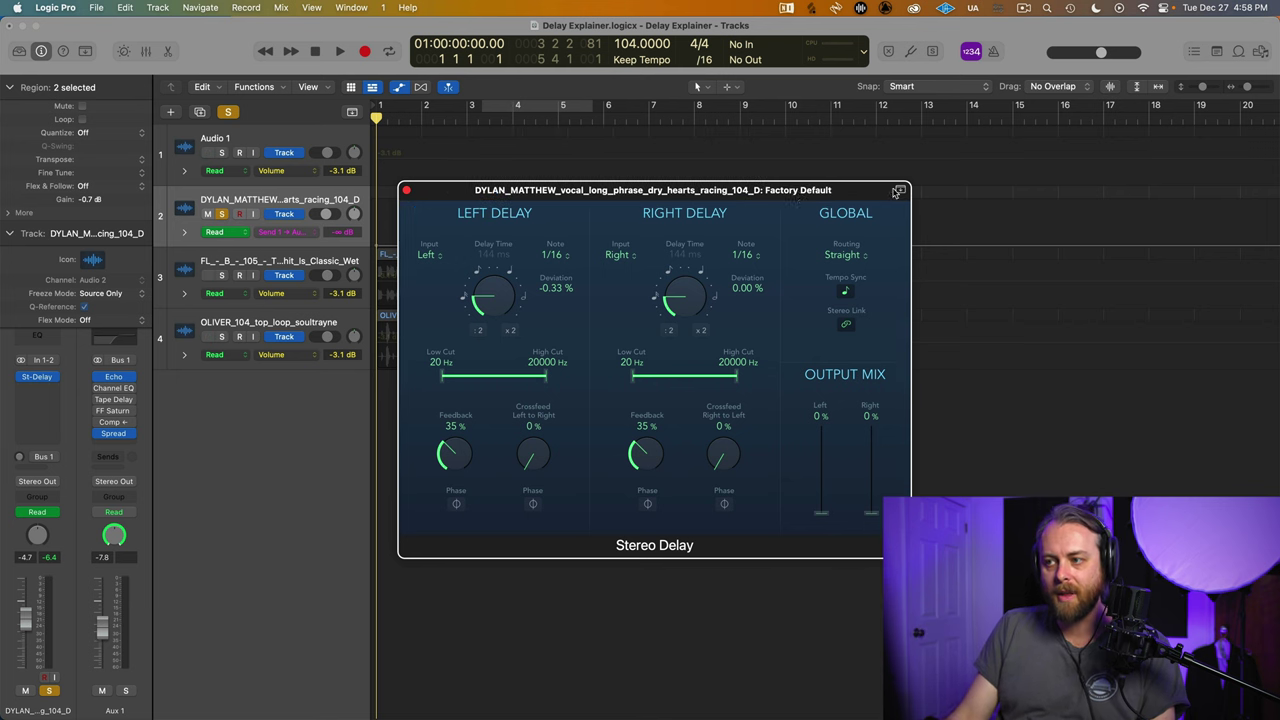
drag(798, 199, 776, 265)
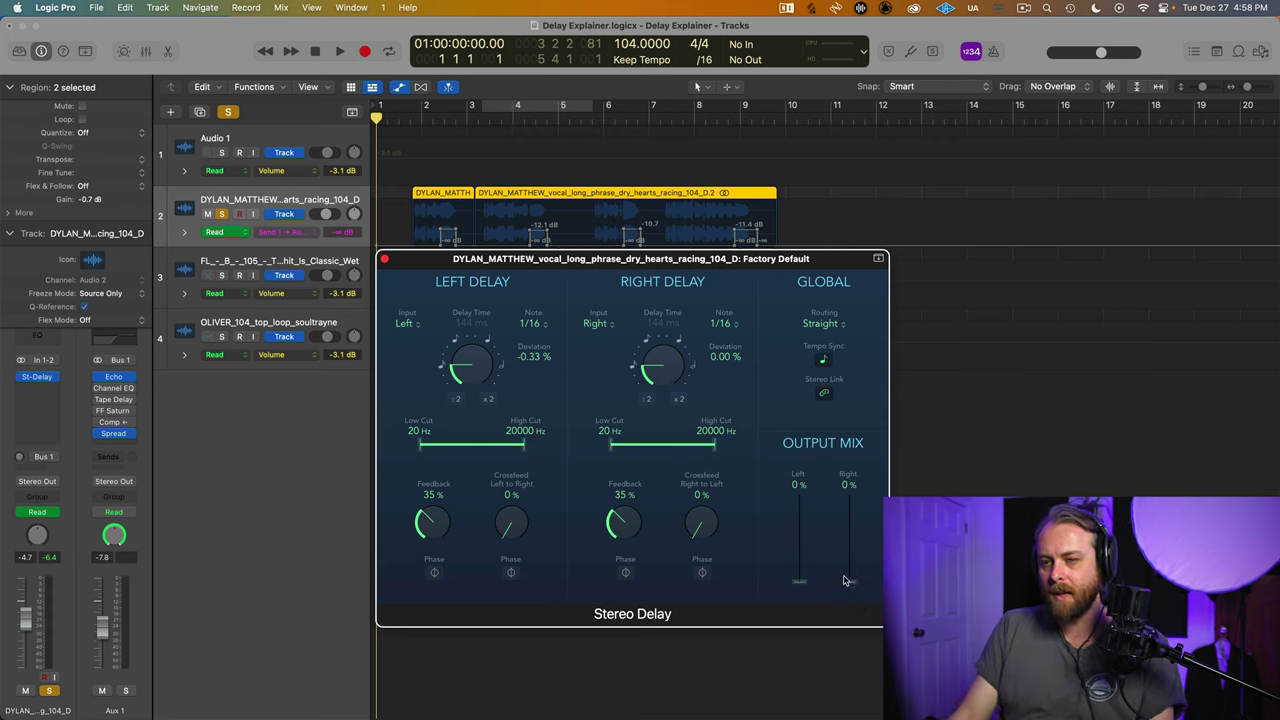
key(ctrl+s)
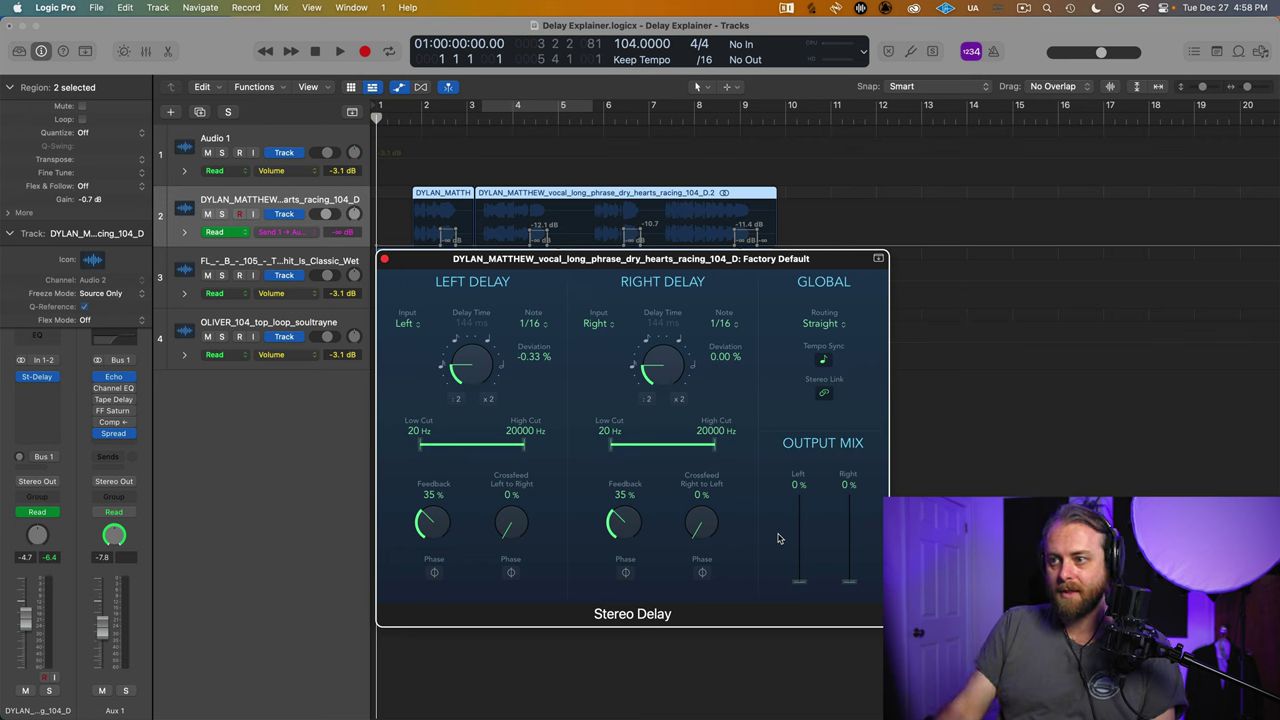
- Cycle bars 1–10 and, during playback, set the Stereo Delay output mix to 7% per side
drag(792, 112, 381, 112)
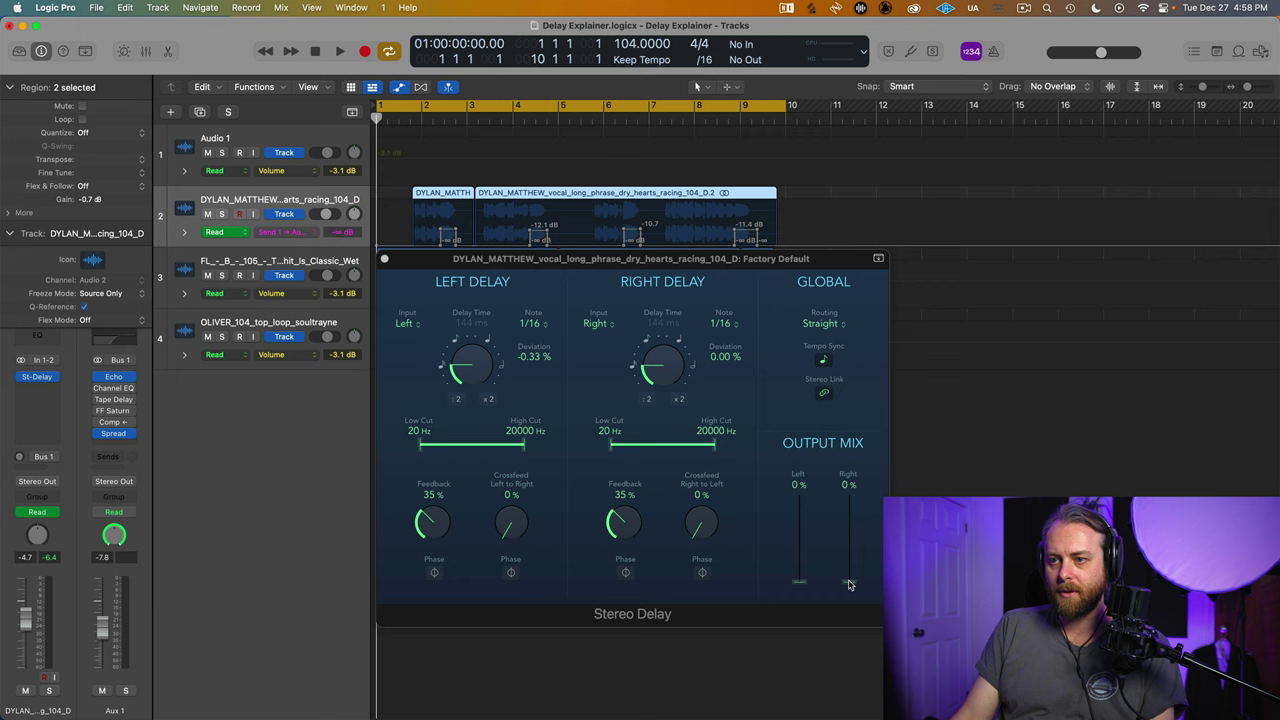
key(space)
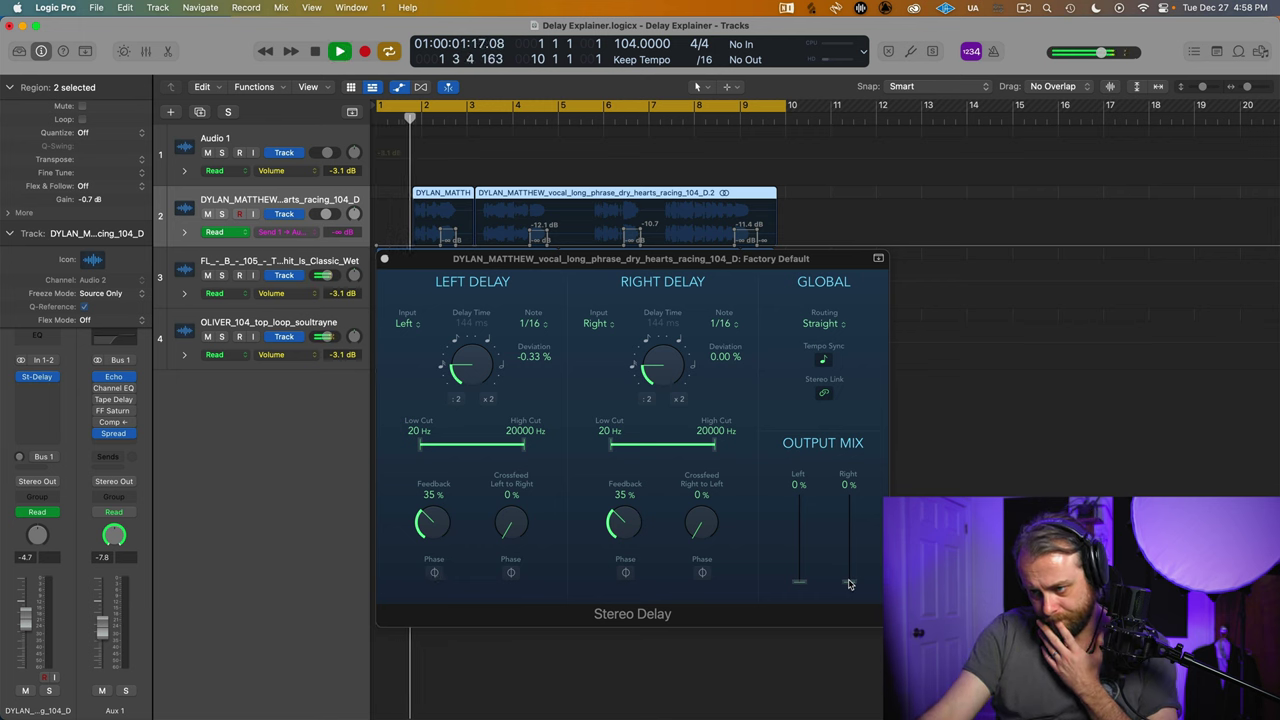
drag(849, 583, 849, 580)
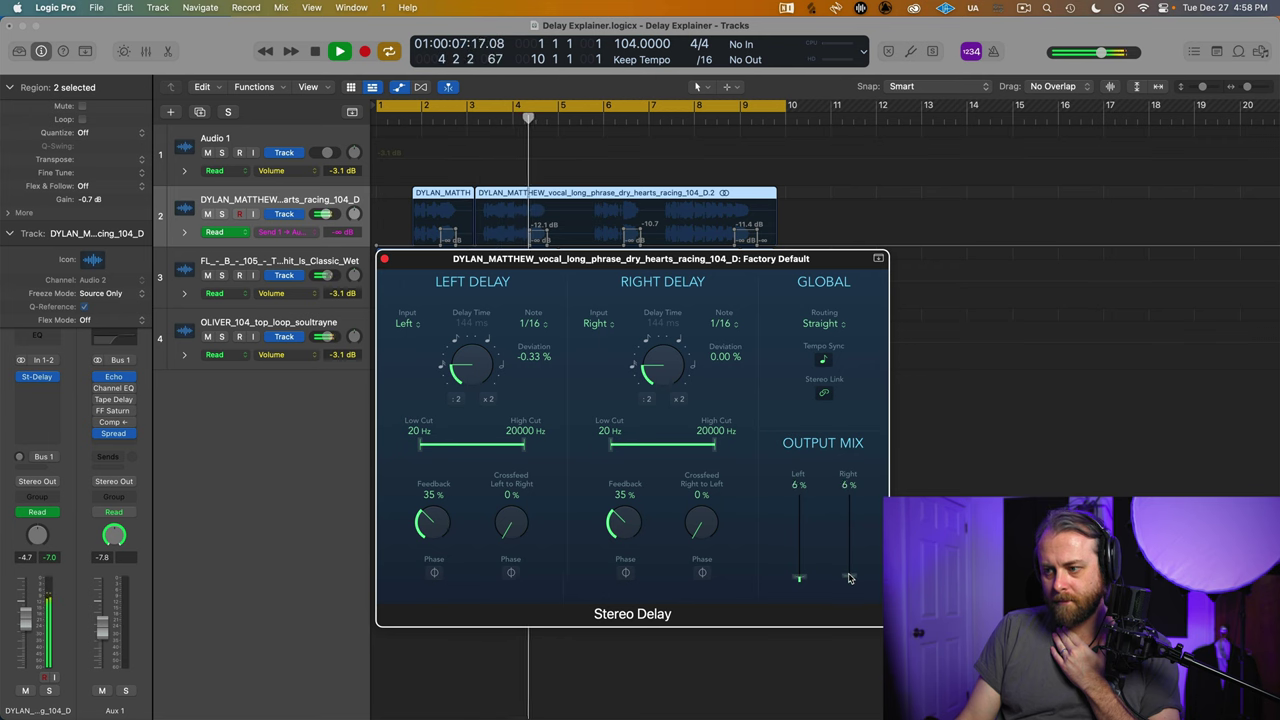
drag(849, 578, 849, 580)
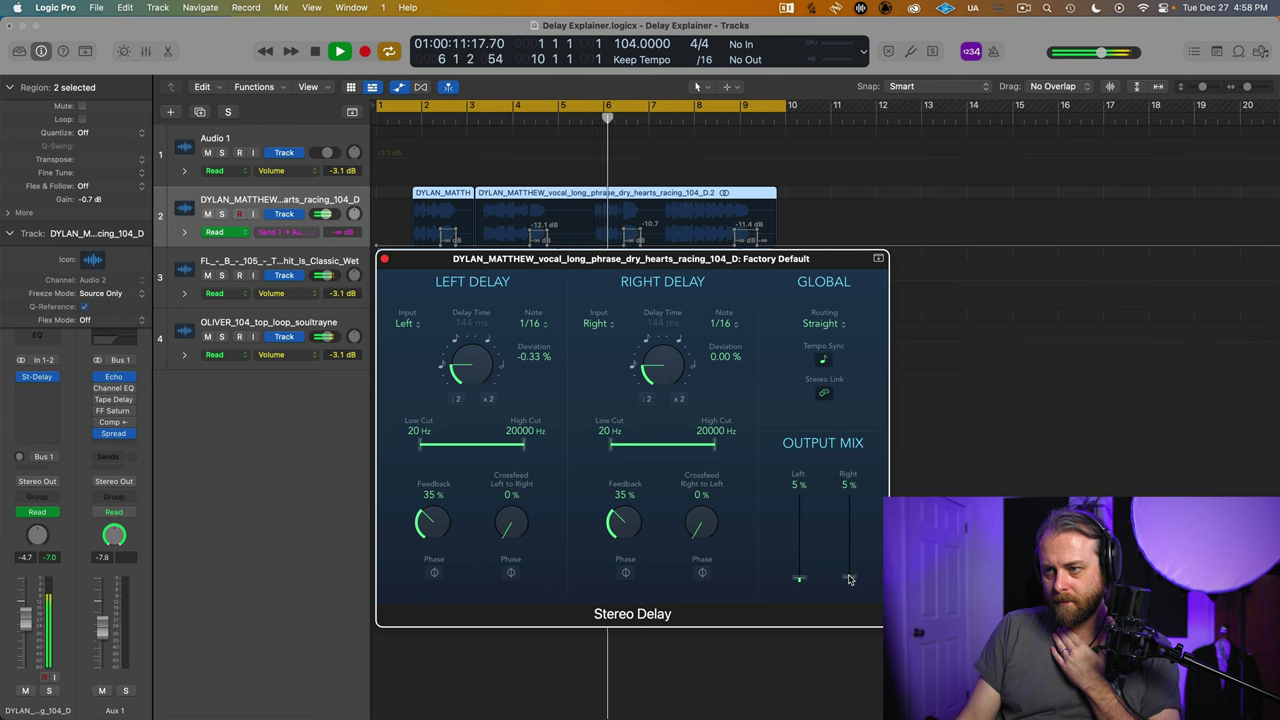
drag(849, 579, 849, 576)
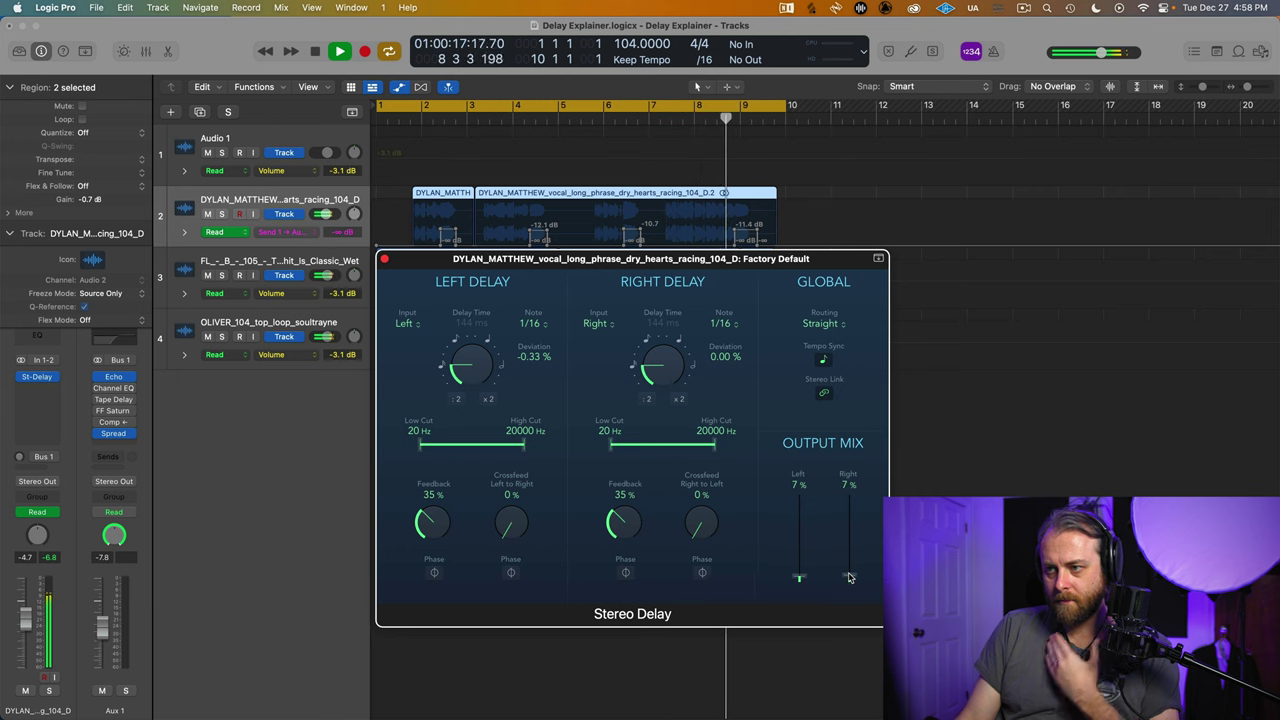
key(space)
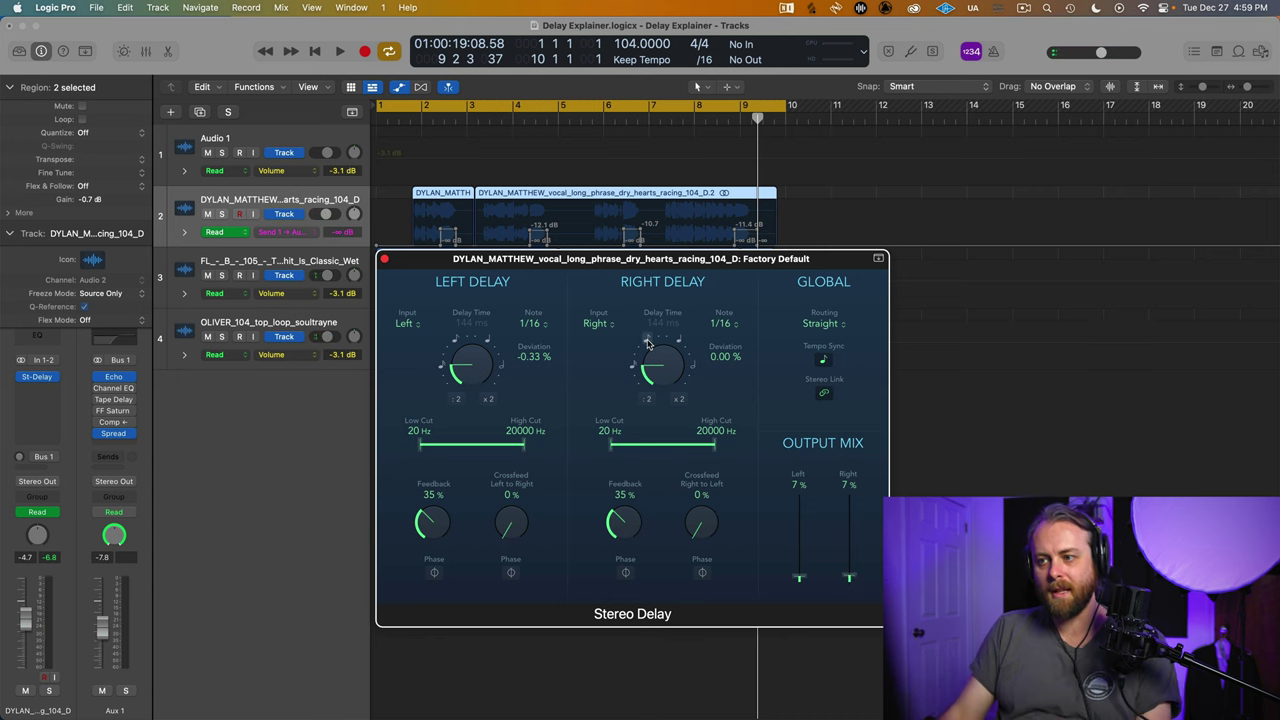
- Show the Stereo Delay's preset controls, return to the project start, and switch the plug-in back on
click(878, 259)
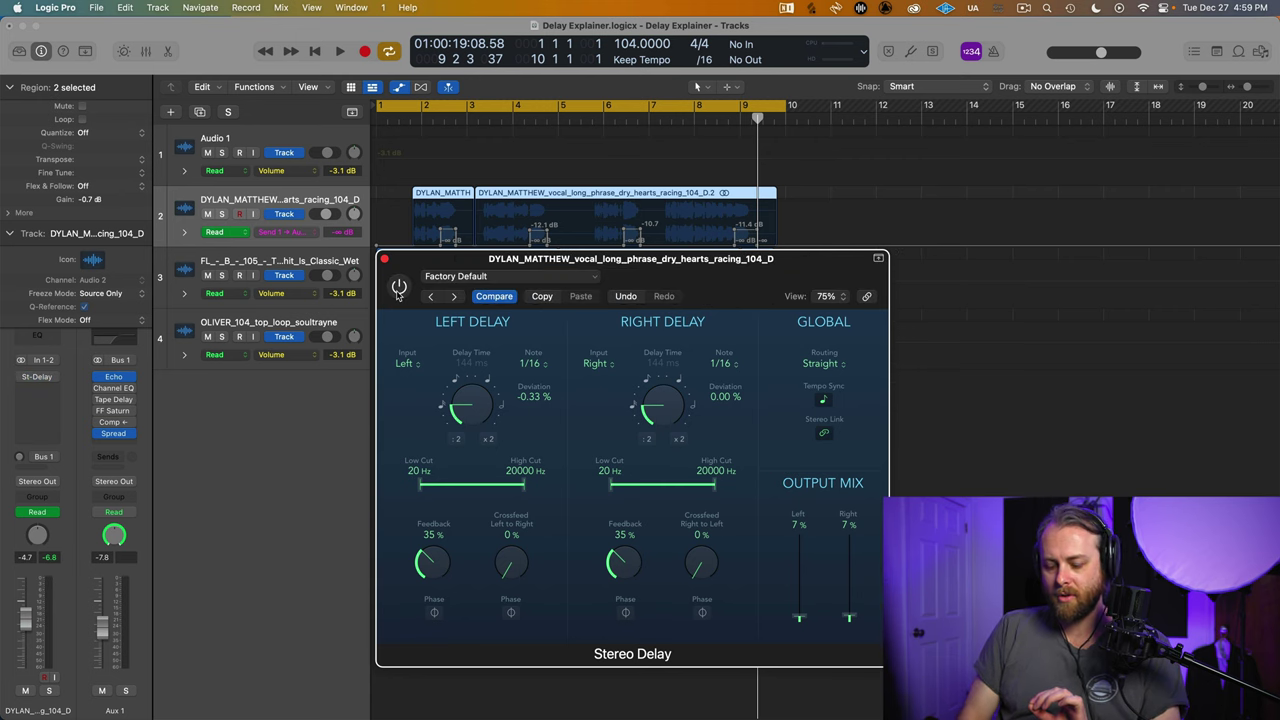
key(Return)
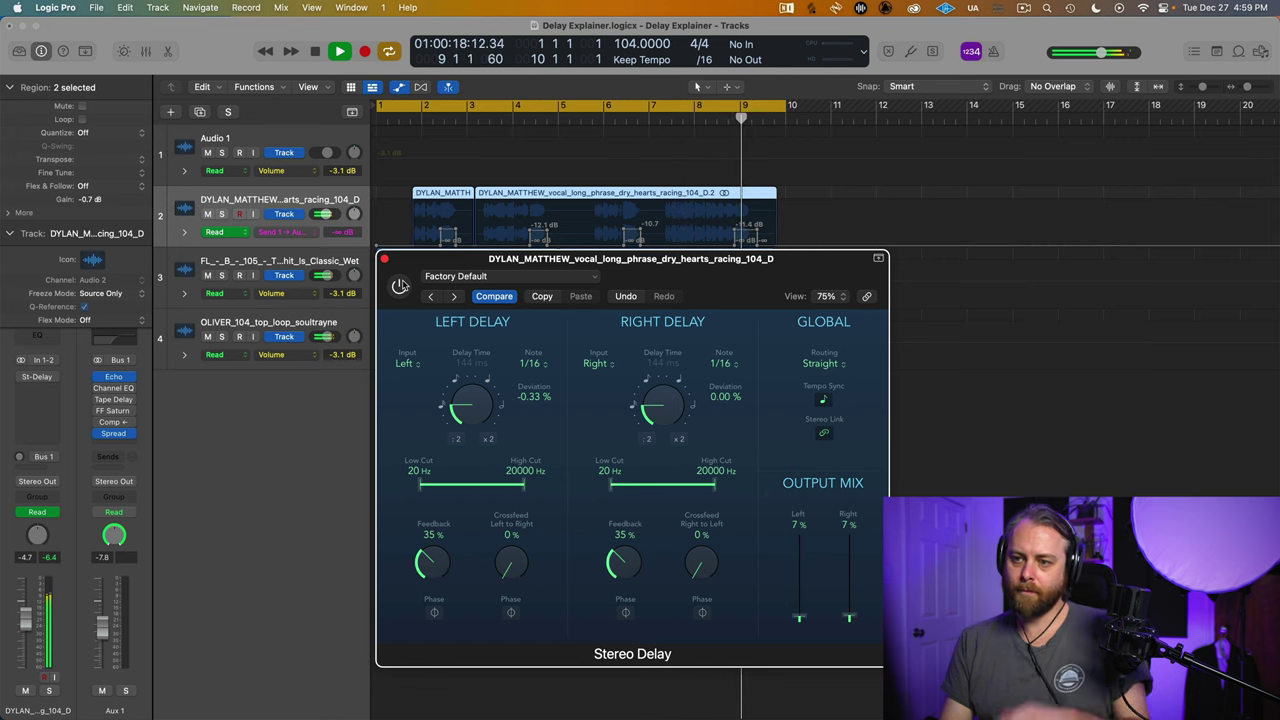
click(400, 286)
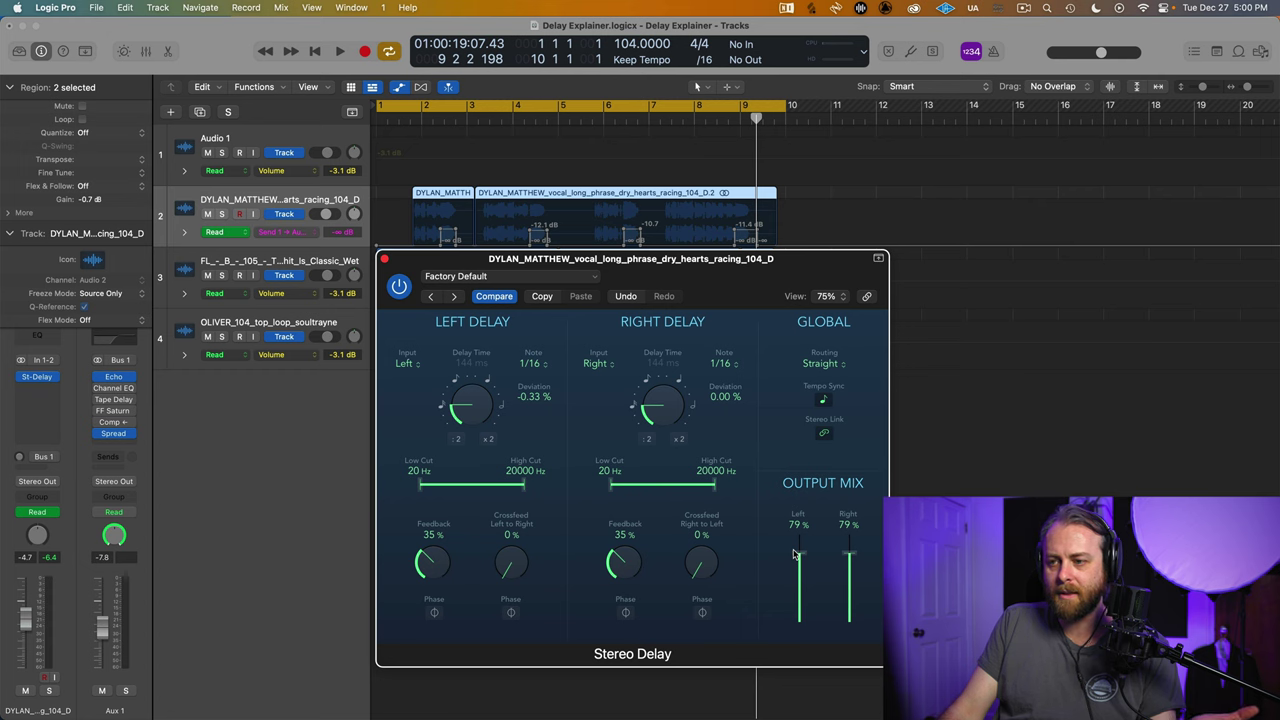
- Play from the start and pull the Stereo Delay output mix down to 41%
key(Return)
key(space)
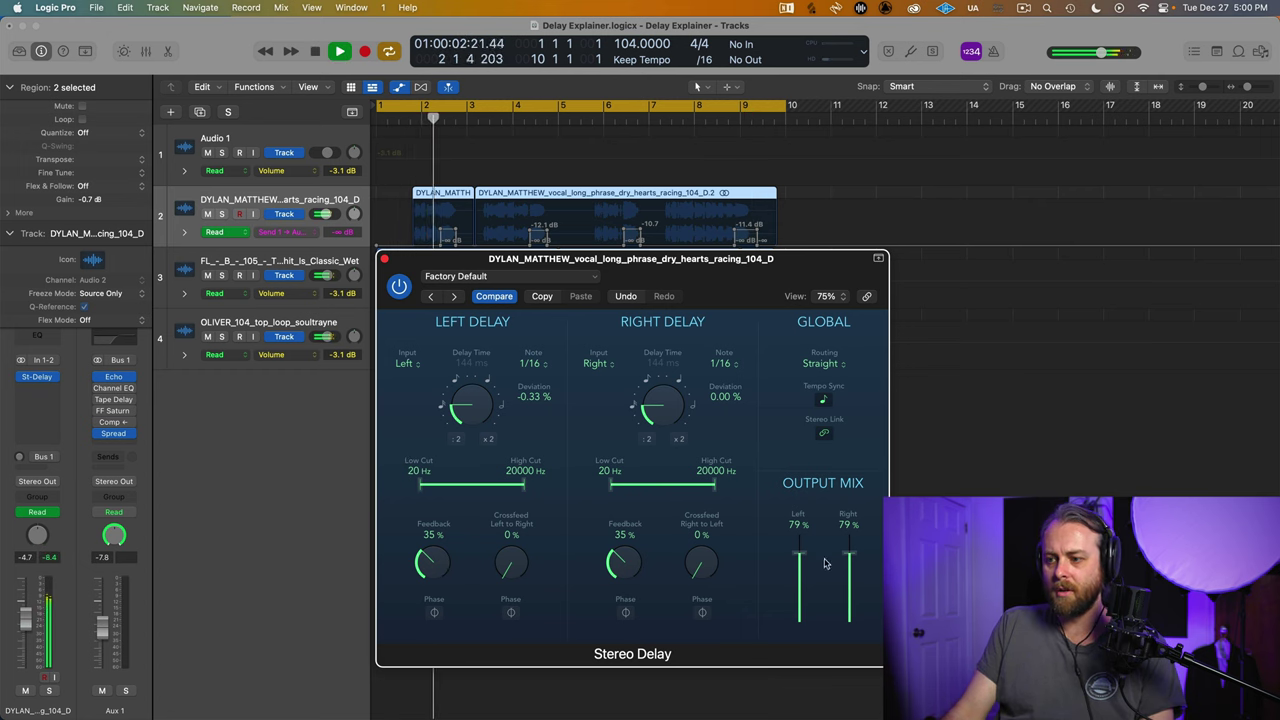
drag(797, 560, 786, 573)
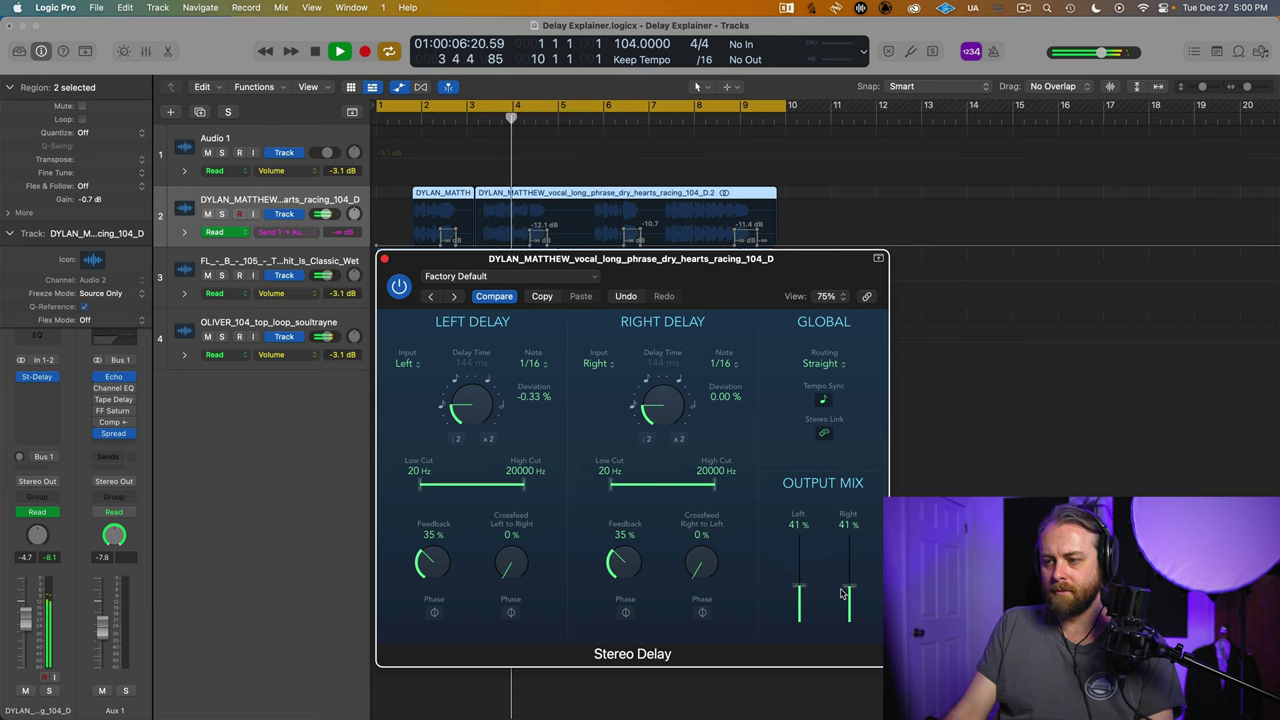
key(space)
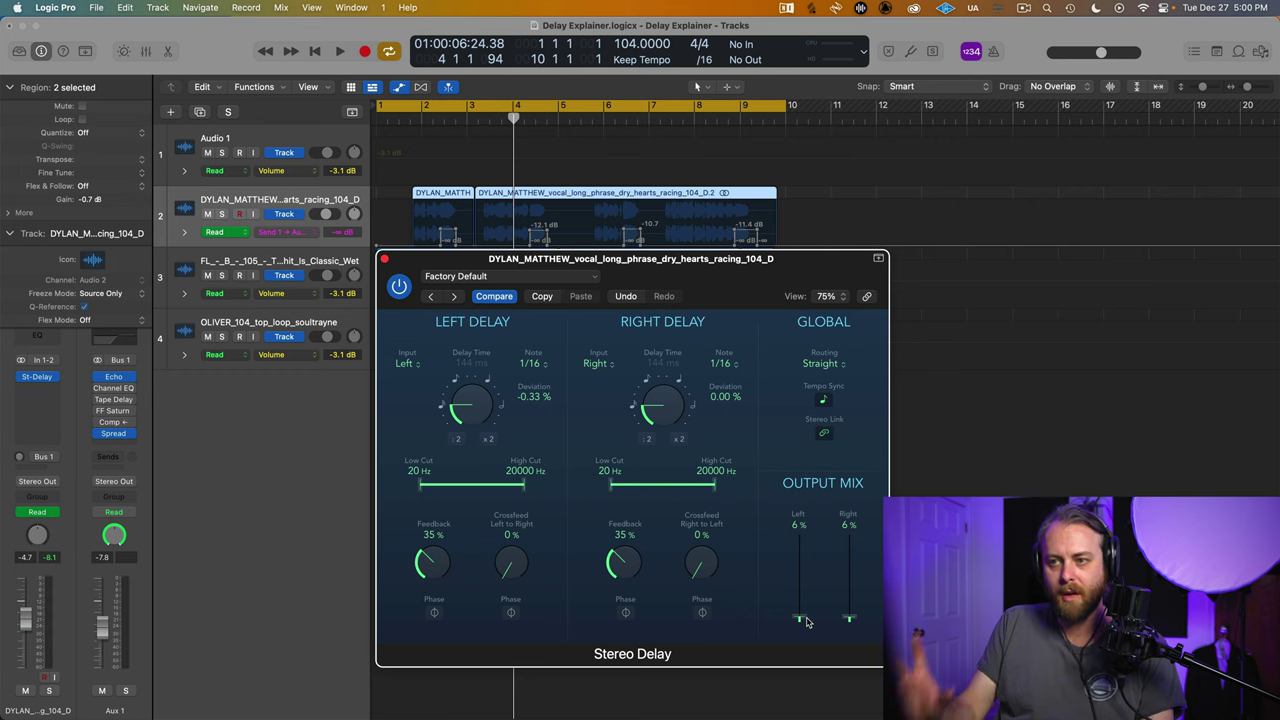
- Invert the Left Delay and Left-to-Right crossfeed phase, then set the output mix to 7%
key(space)
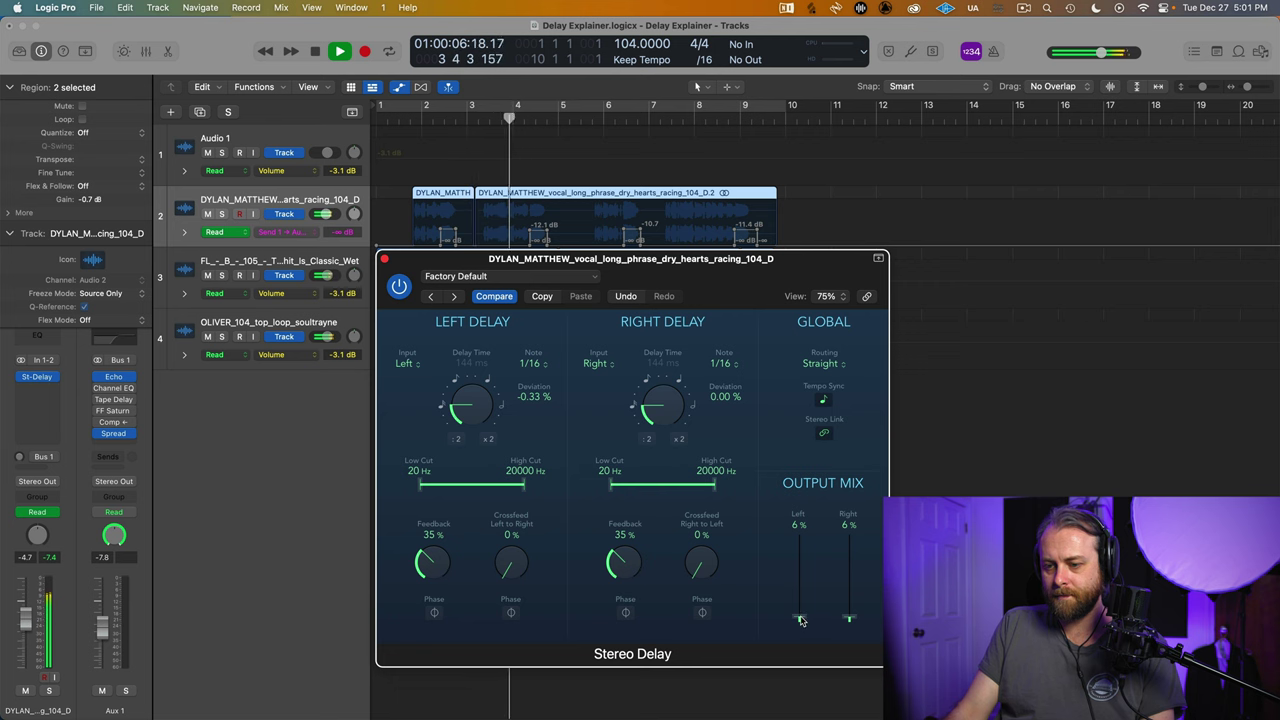
click(433, 613)
click(511, 612)
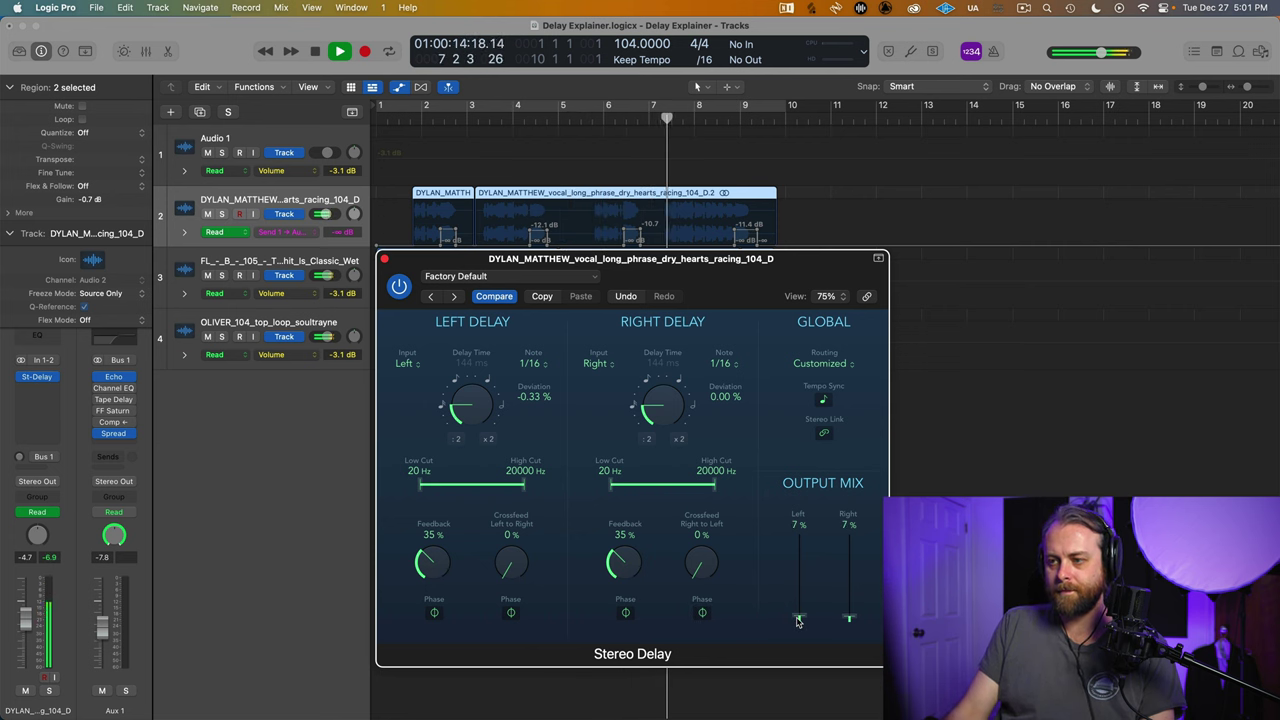
drag(798, 621, 798, 620)
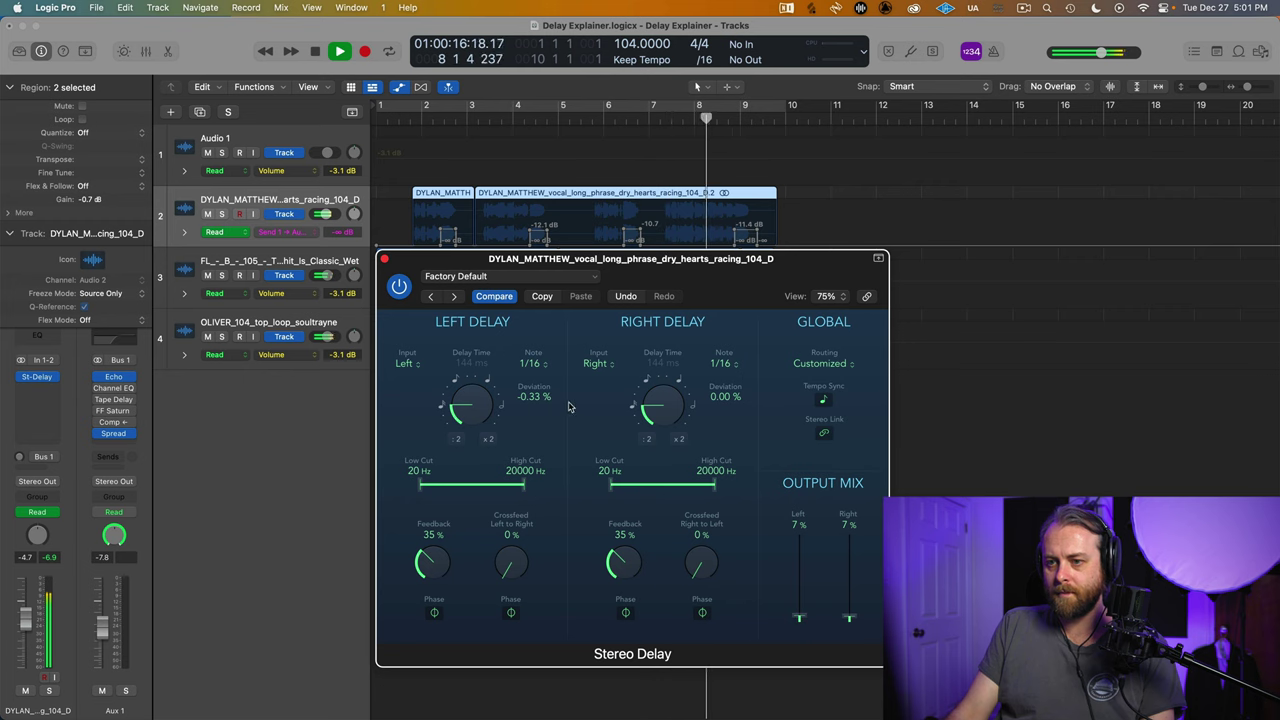